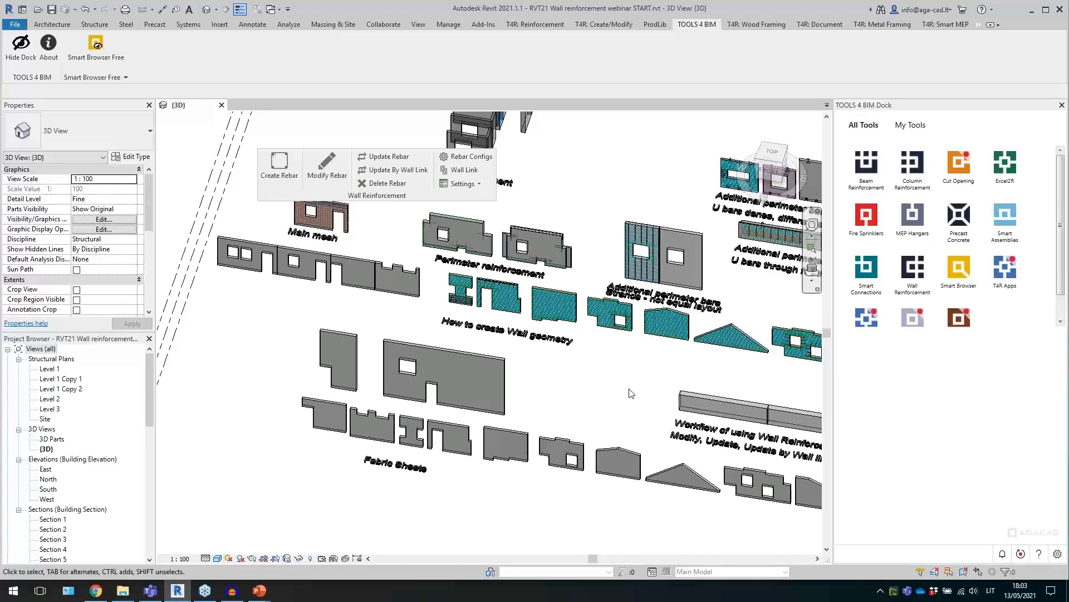
- Switch to the browser to view the TOOLS4BIM Dock free trial on the AGACAD website, and return to Revit
{"action": "left_click", "coordinate": [94, 593]}
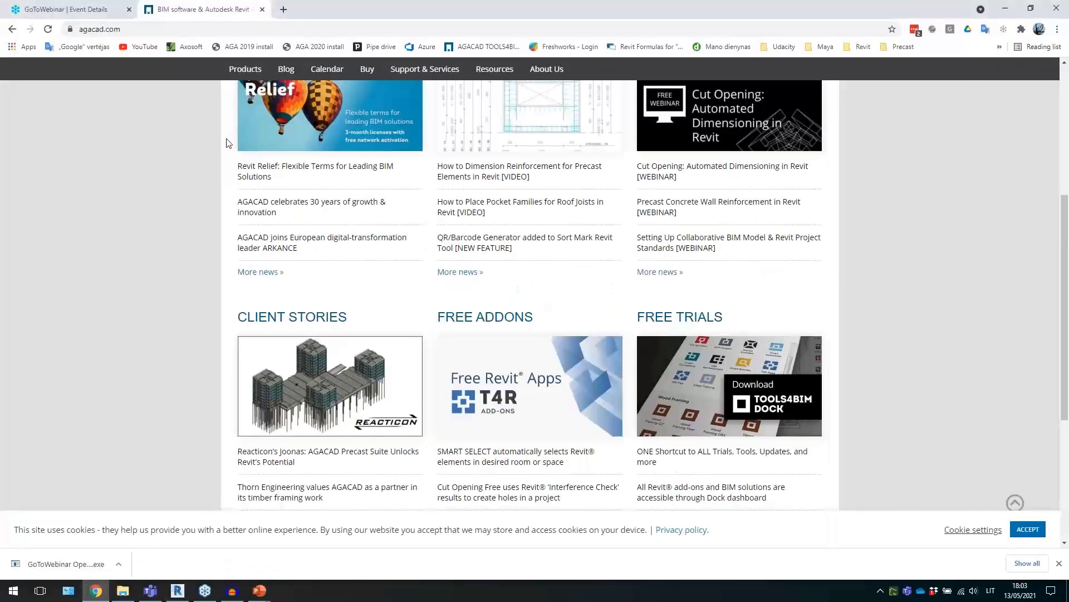
{"action": "left_click", "coordinate": [66, 34]}
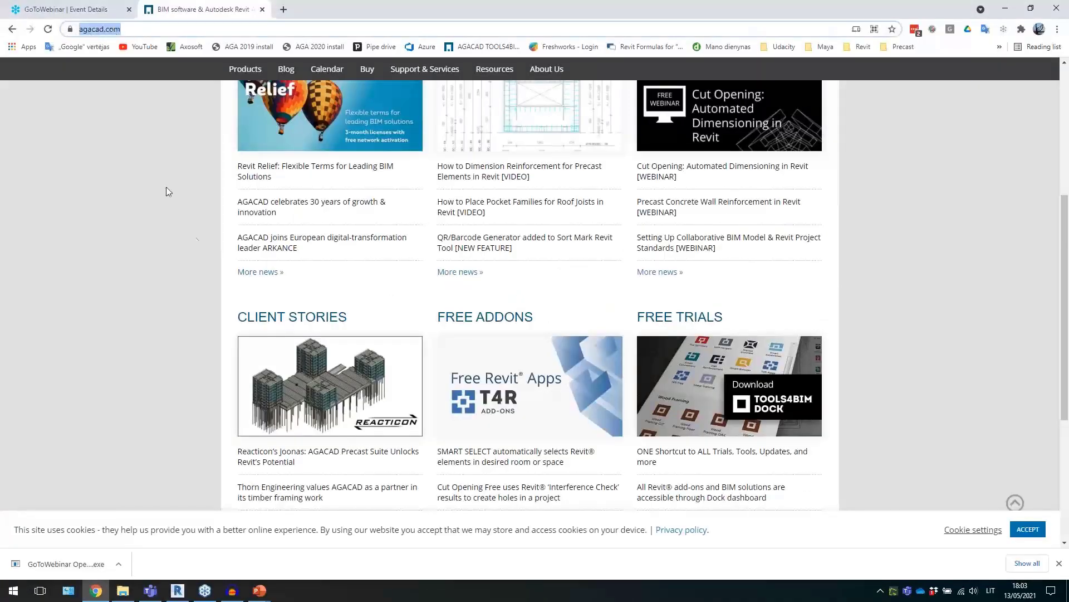
{"action": "left_click", "coordinate": [195, 250]}
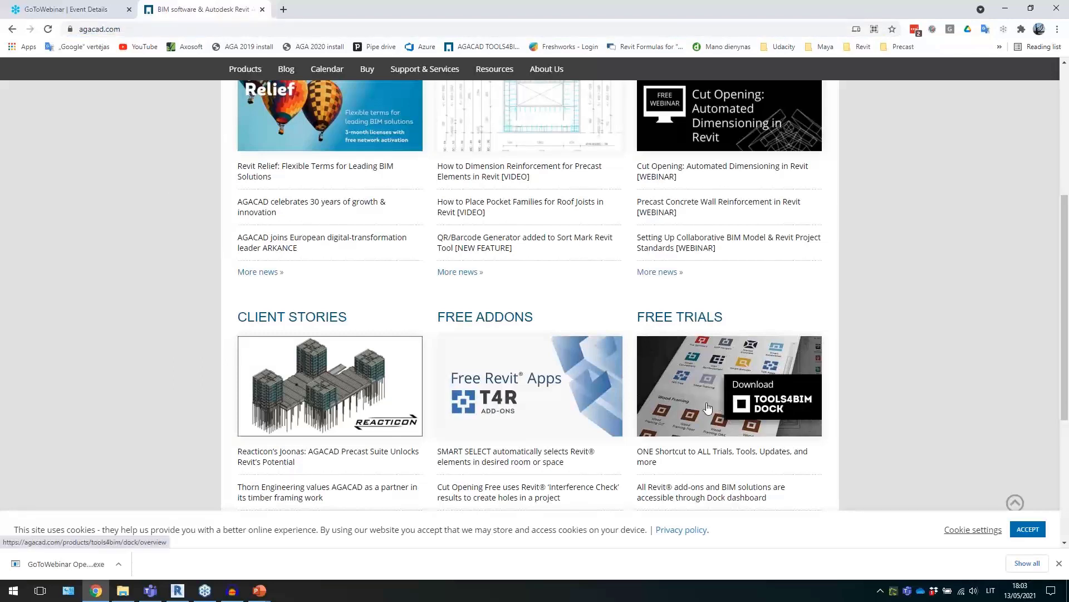
{"action": "scroll", "coordinate": [707, 409], "scroll_direction": "down", "scroll_amount": 1}
{"action": "key", "text": "alt+Tab"}
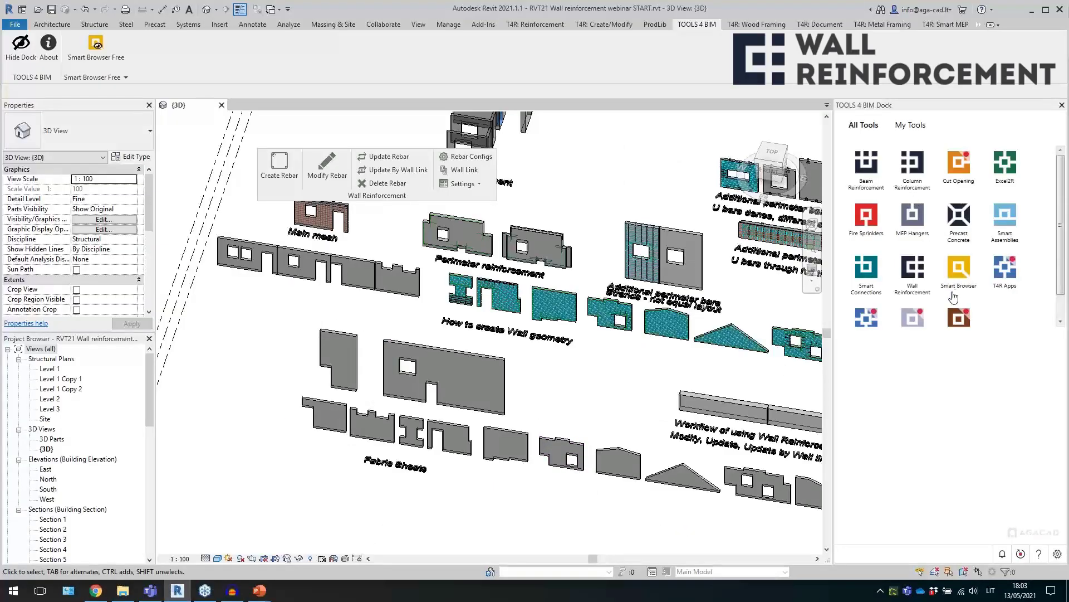
- Reposition the floating Wall Reinforcement toolbar and inspect the layer structure of the wall with two windows and a door below Main mesh
{"action": "left_click_drag", "start_coordinate": [390, 198], "coordinate": [428, 175]}
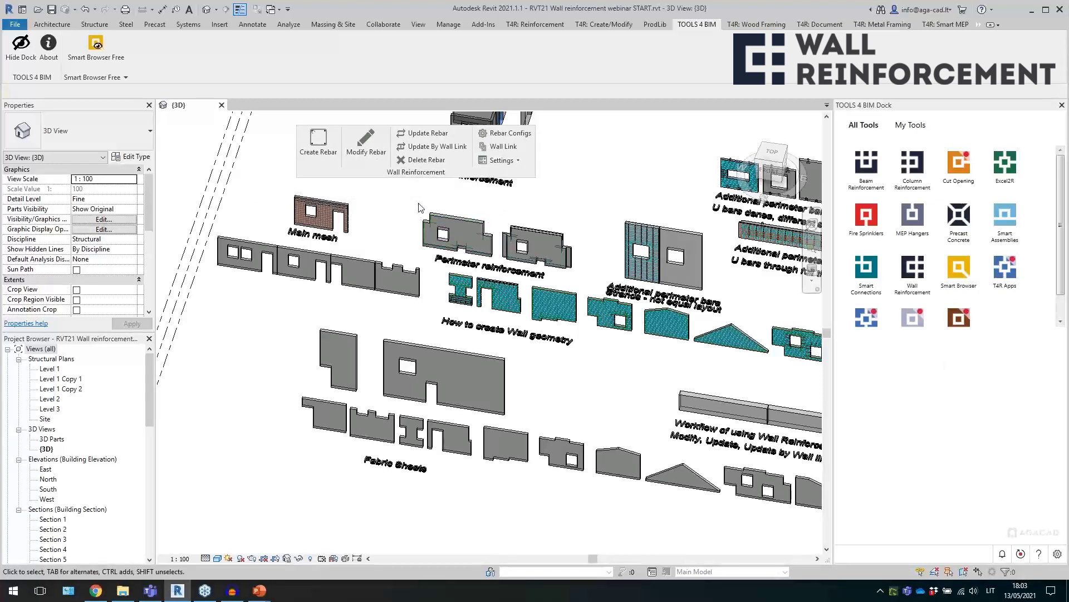
{"action": "scroll", "coordinate": [222, 233], "scroll_direction": "up", "scroll_amount": 5}
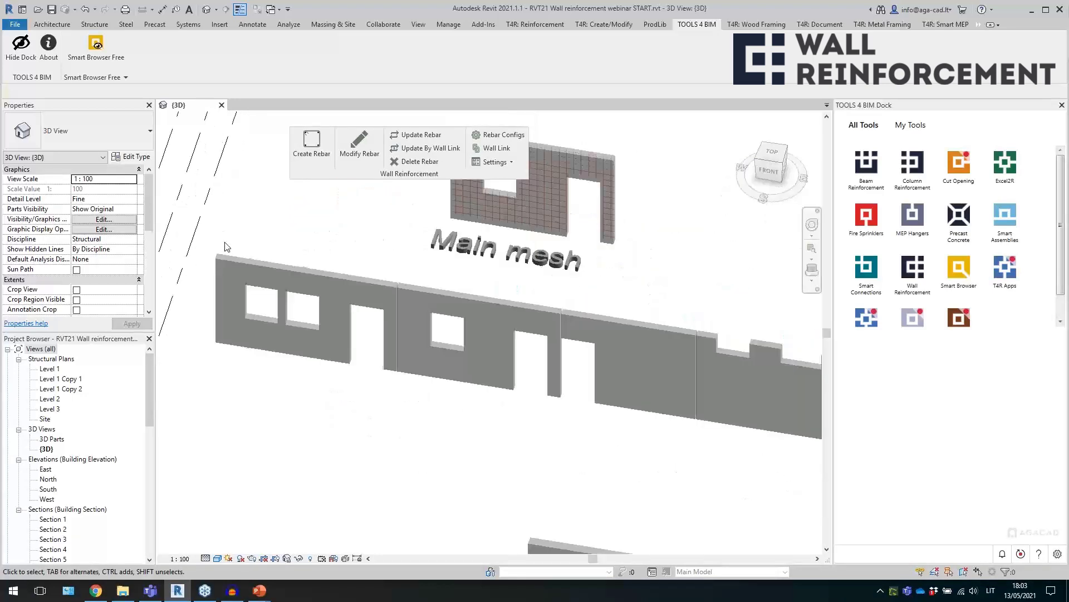
{"action": "left_click", "coordinate": [262, 353]}
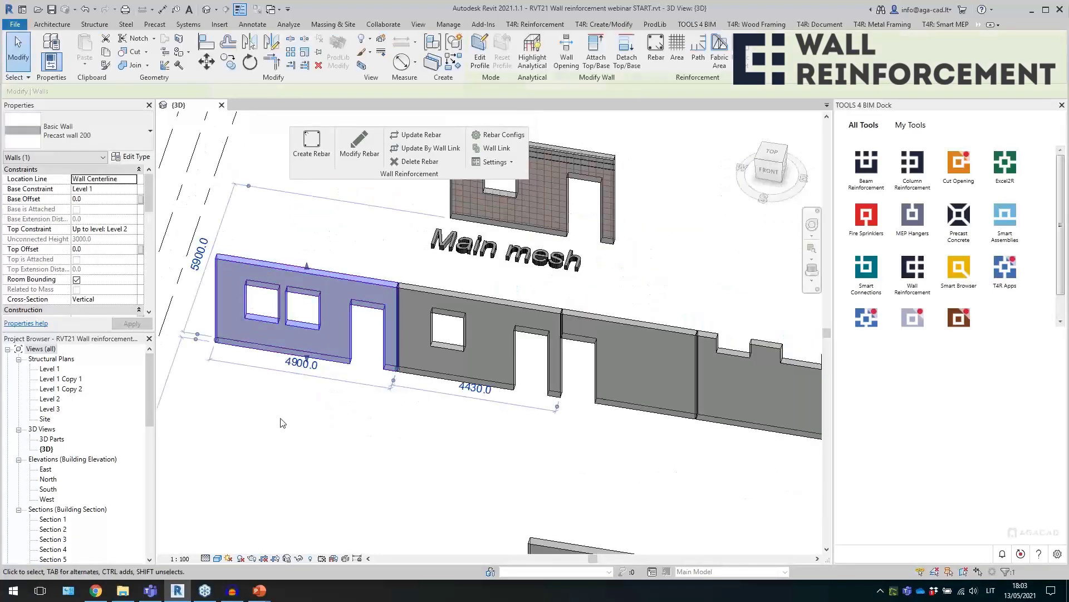
{"action": "left_click", "coordinate": [83, 26]}
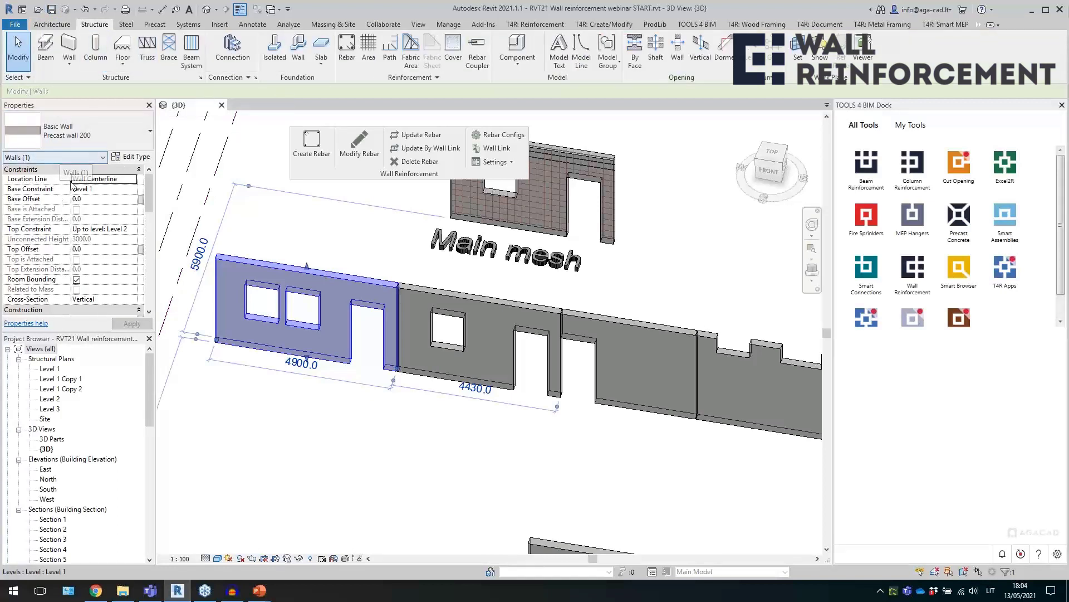
{"action": "left_click", "coordinate": [130, 158]}
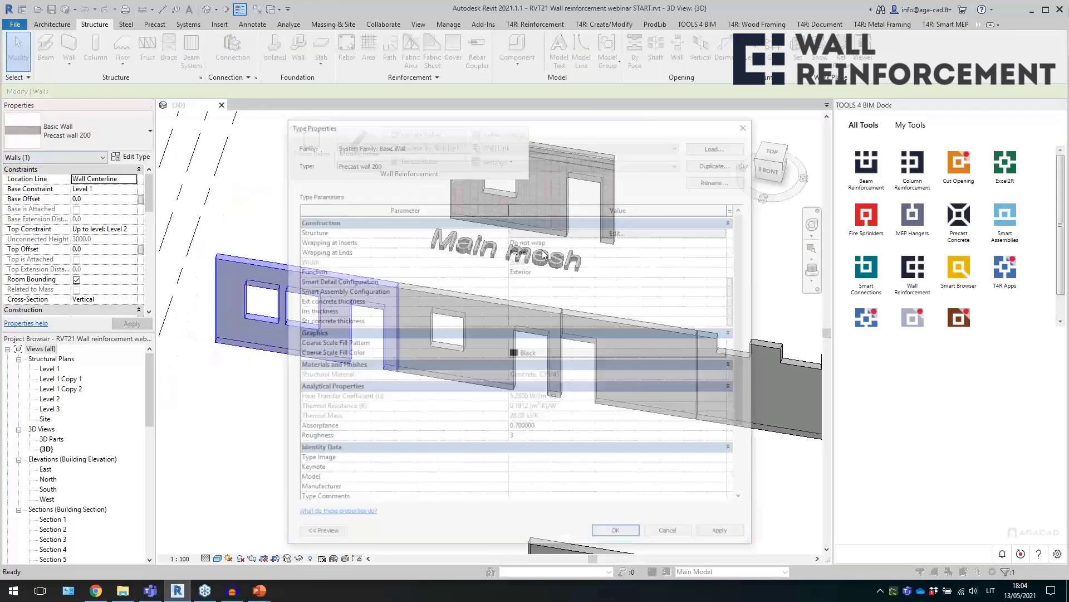
{"action": "left_click", "coordinate": [564, 231]}
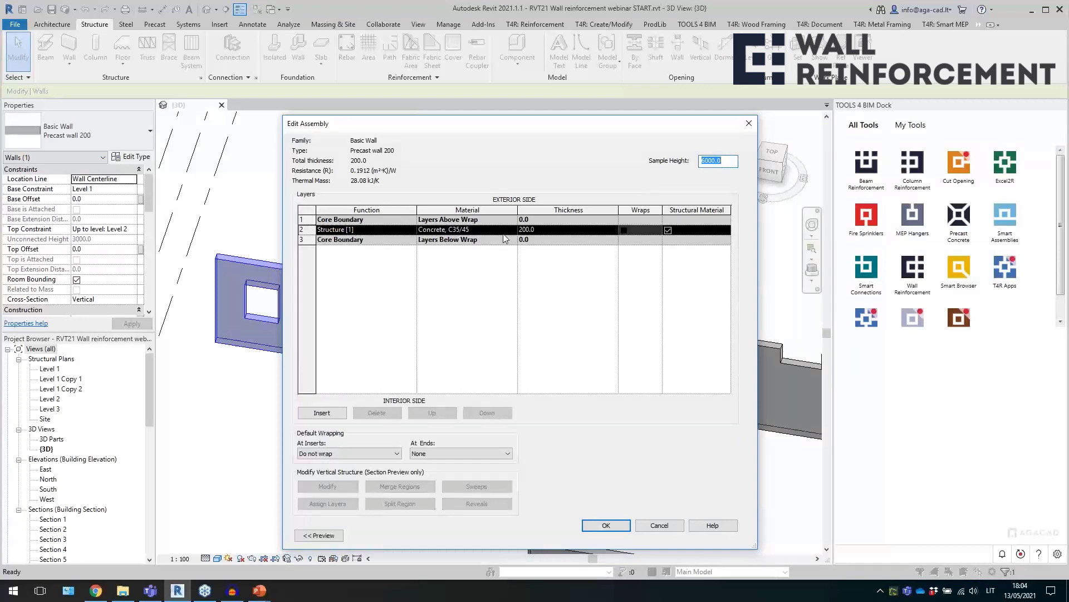
{"action": "left_click", "coordinate": [750, 123]}
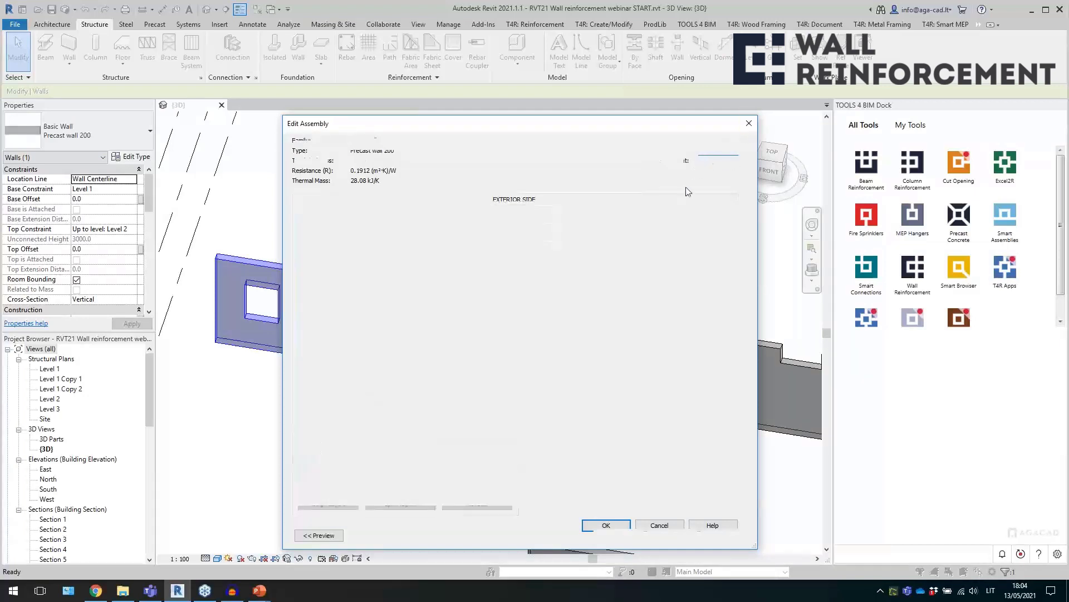
{"action": "left_click", "coordinate": [749, 123]}
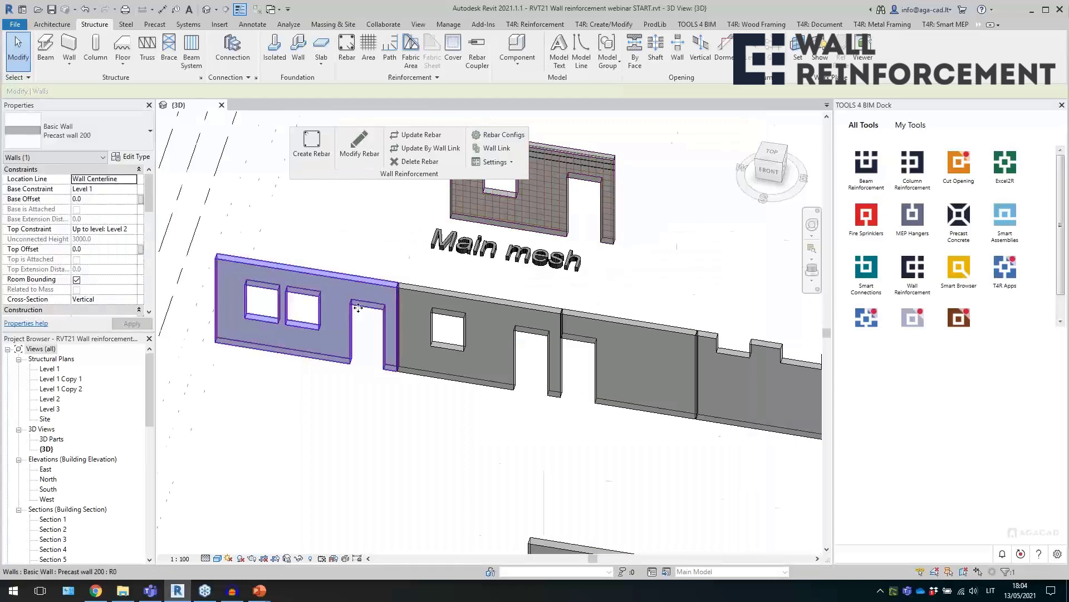
{"action": "scroll", "coordinate": [349, 214], "scroll_direction": "down", "scroll_amount": 2}
{"action": "left_click", "coordinate": [349, 214]}
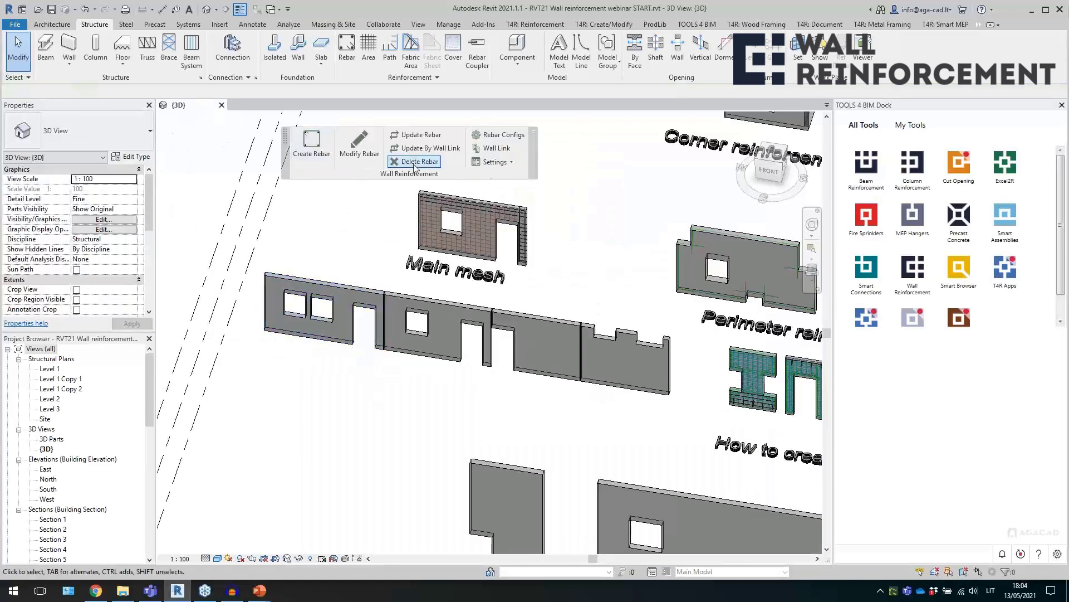
- Open the wall rebar configurations, acknowledging the rebar shape family reset for all, and load the Solid wall default shapes configuration
{"action": "left_click", "coordinate": [503, 136]}
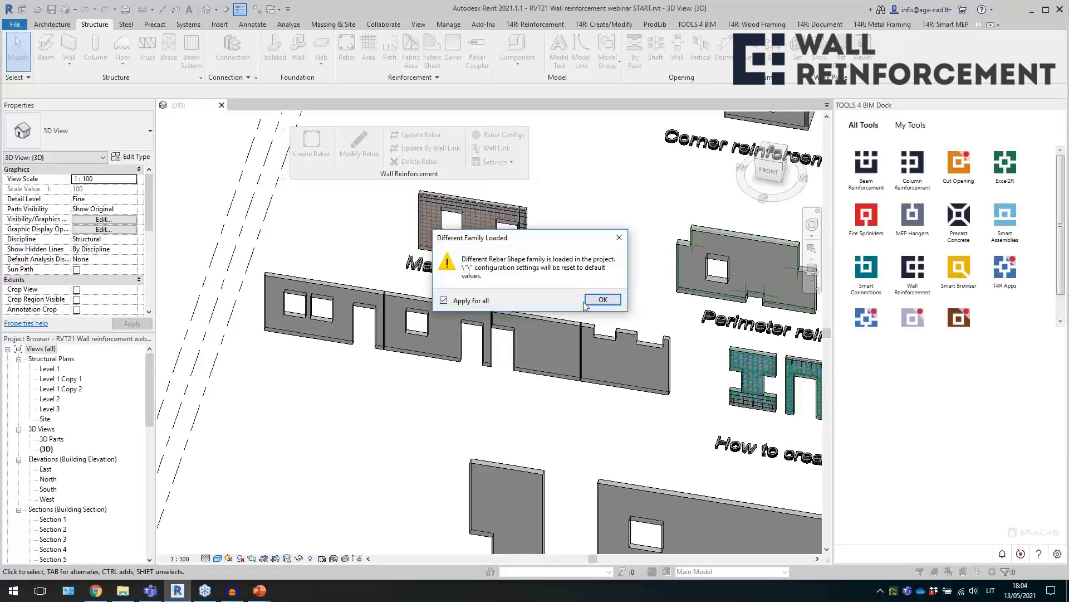
{"action": "left_click", "coordinate": [590, 301]}
{"action": "left_click", "coordinate": [602, 307]}
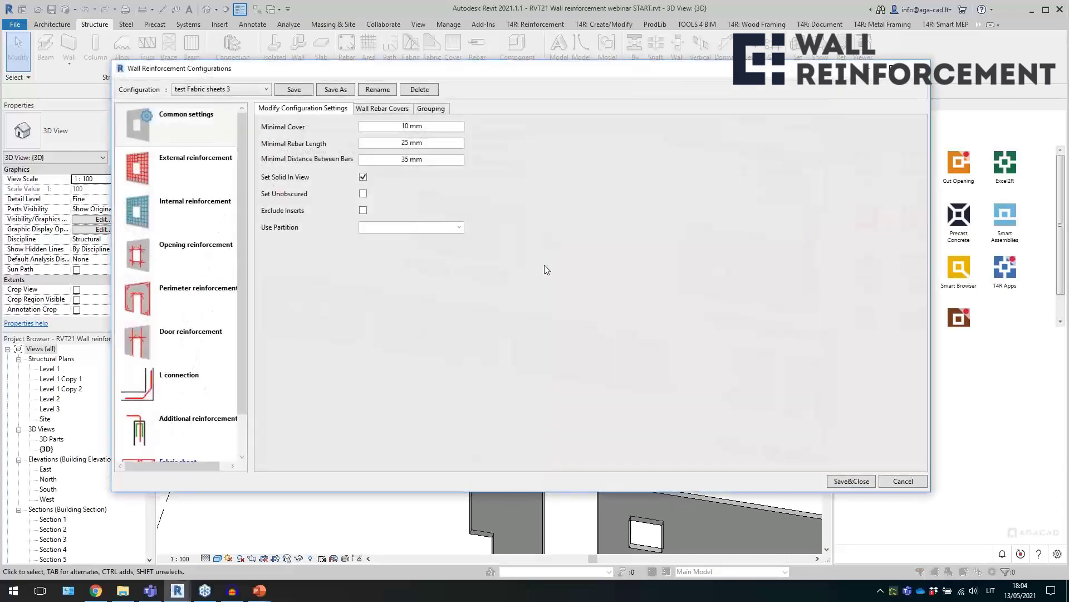
{"action": "left_click", "coordinate": [215, 89]}
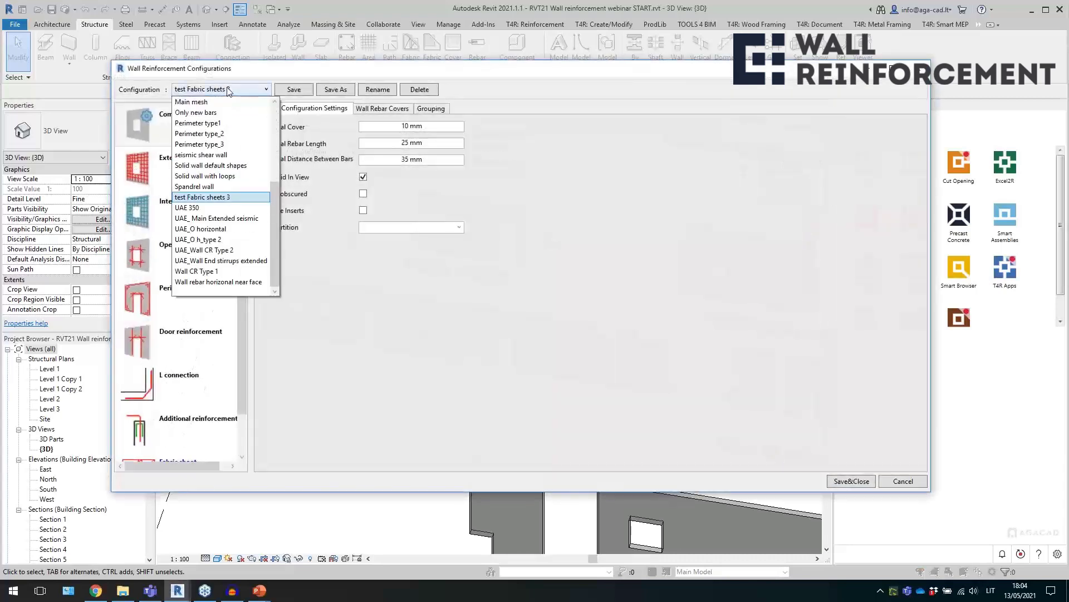
{"action": "left_click", "coordinate": [246, 166]}
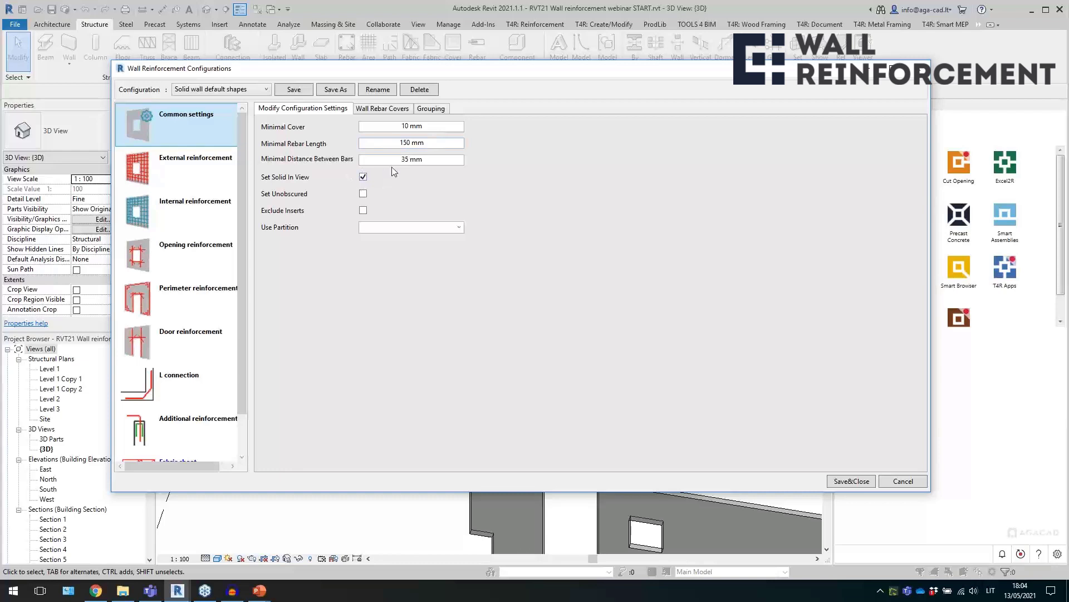
- Review the configuration's common settings for minimal rebar length, wall rebar covers and rebar set grouping
{"action": "left_click_drag", "start_coordinate": [425, 143], "coordinate": [396, 143]}
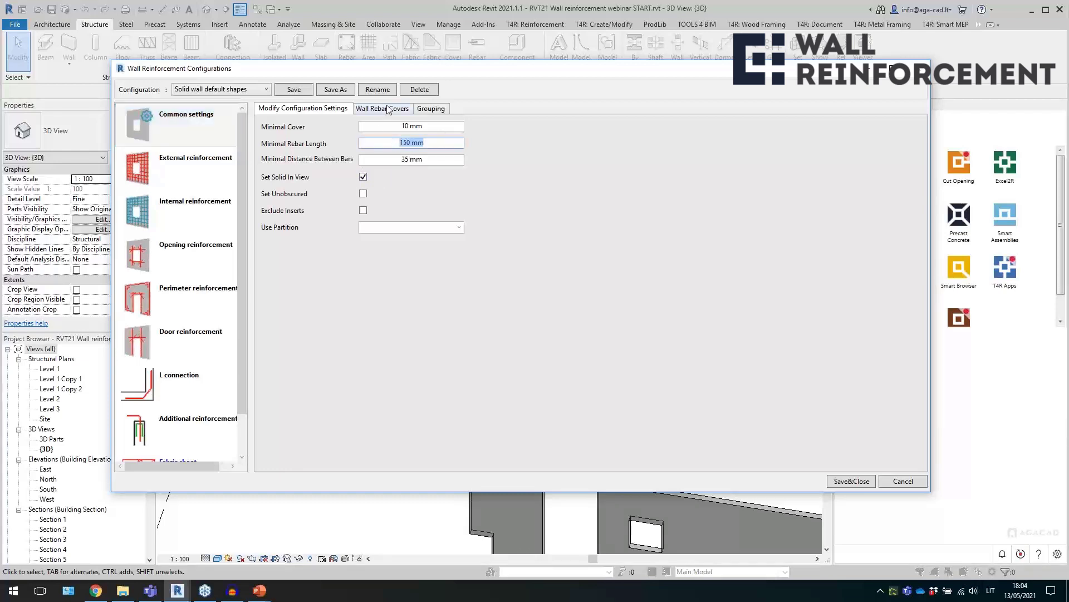
{"action": "left_click", "coordinate": [388, 109]}
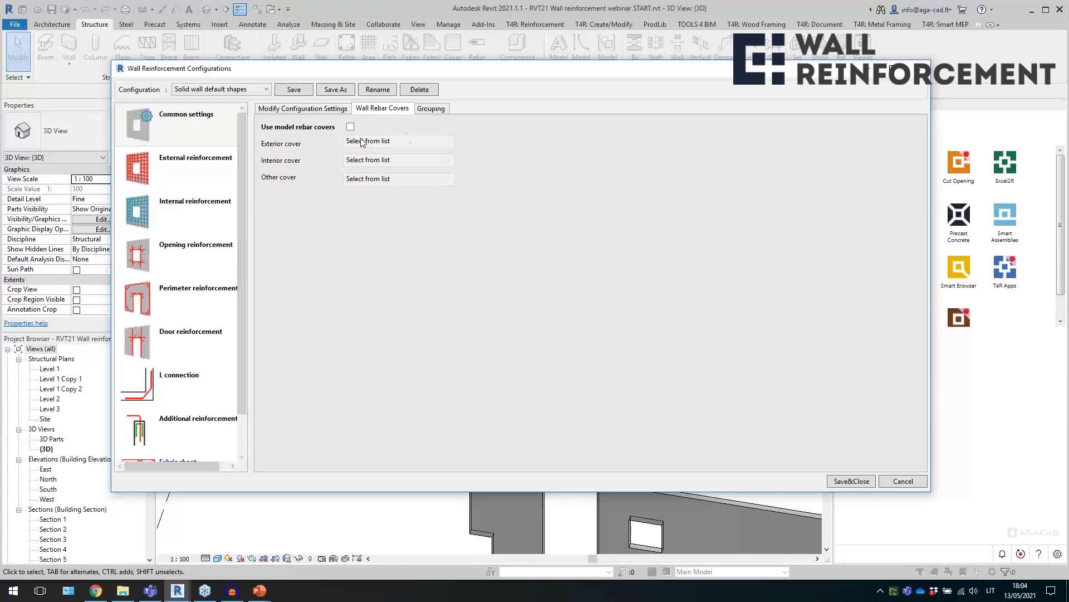
{"action": "left_click", "coordinate": [202, 166]}
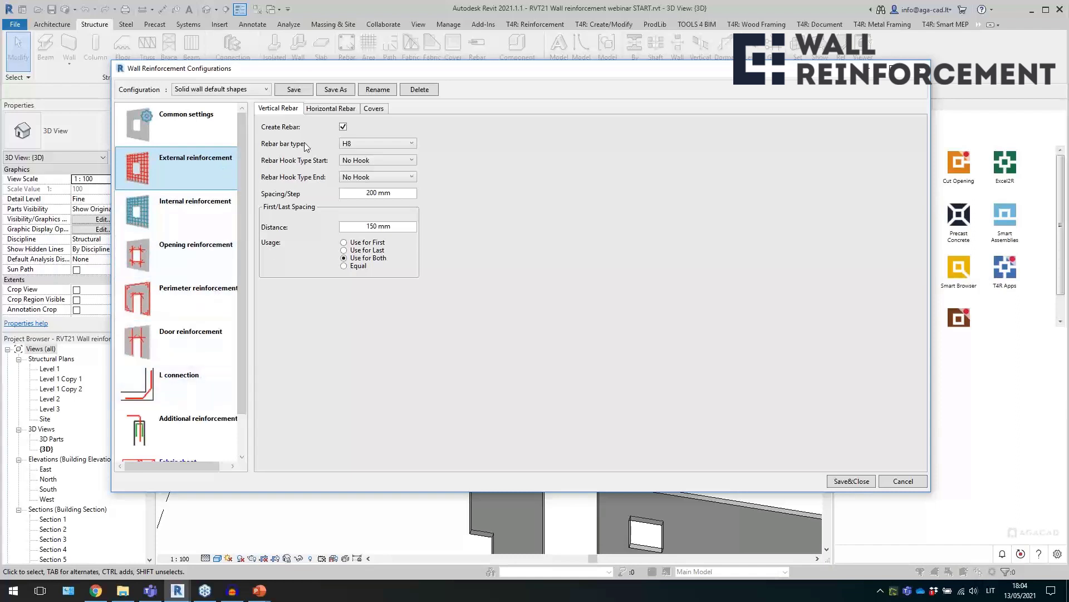
{"action": "left_click", "coordinate": [186, 134]}
{"action": "left_click", "coordinate": [382, 109]}
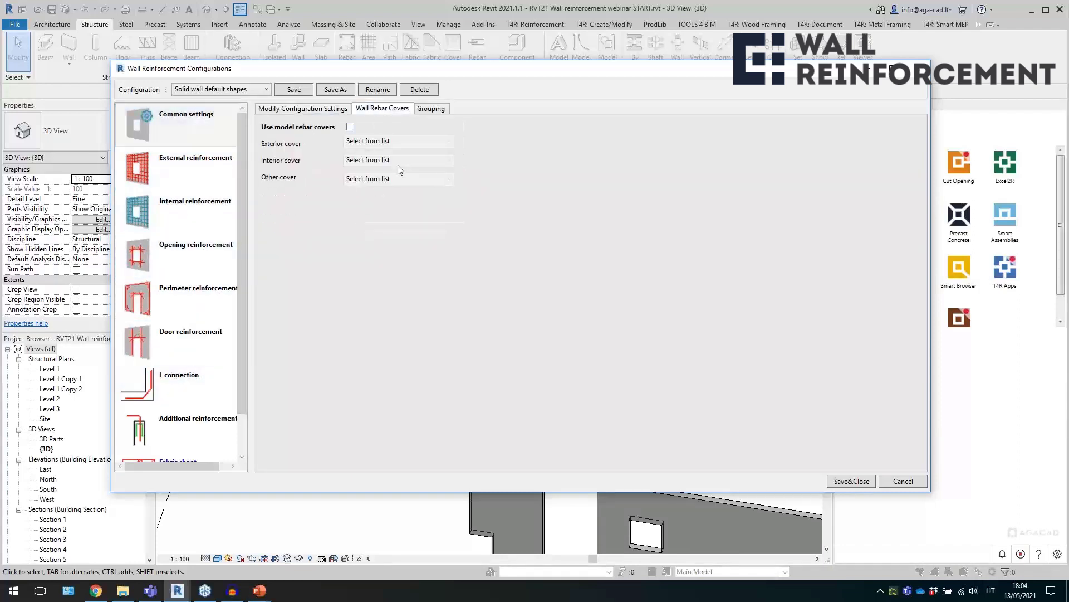
{"action": "left_click", "coordinate": [431, 109]}
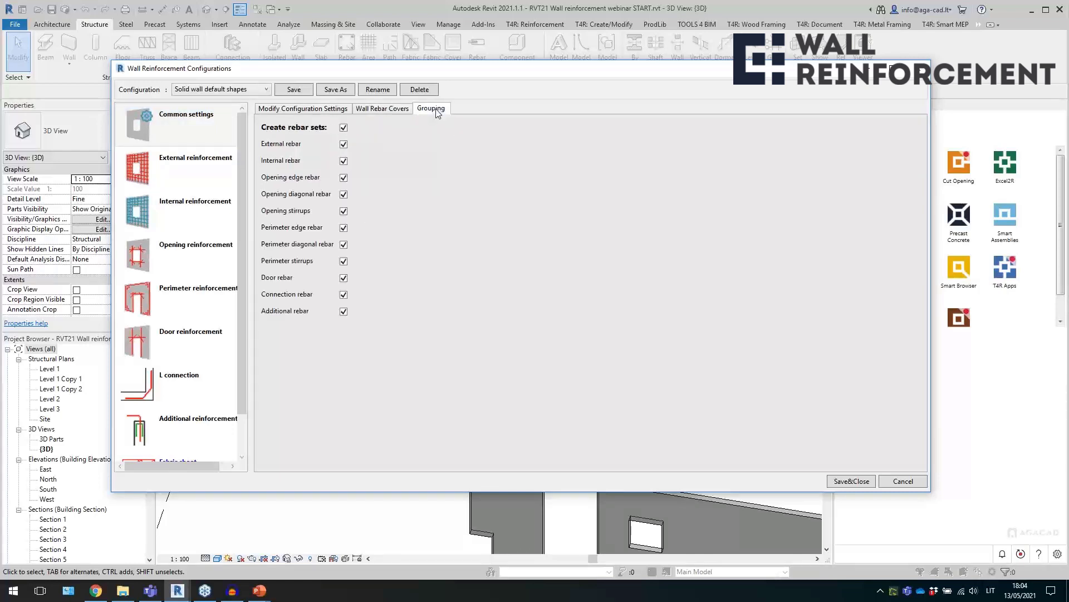
- Examine the external reinforcement's vertical rebar settings: available bar types, start hook types, spacing and first/last distance
{"action": "left_click", "coordinate": [190, 166]}
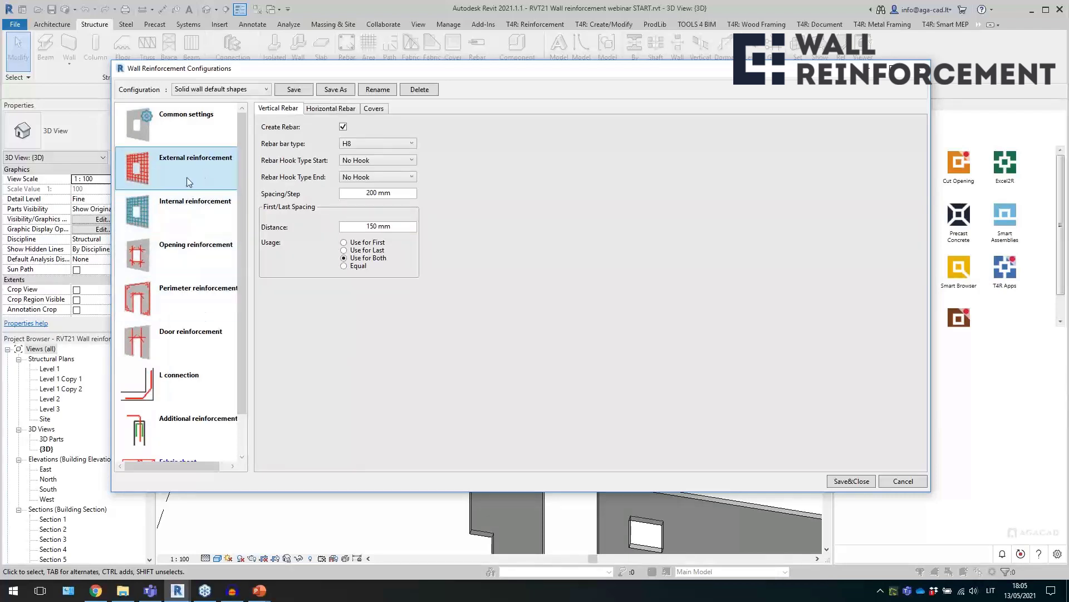
{"action": "left_click", "coordinate": [350, 144]}
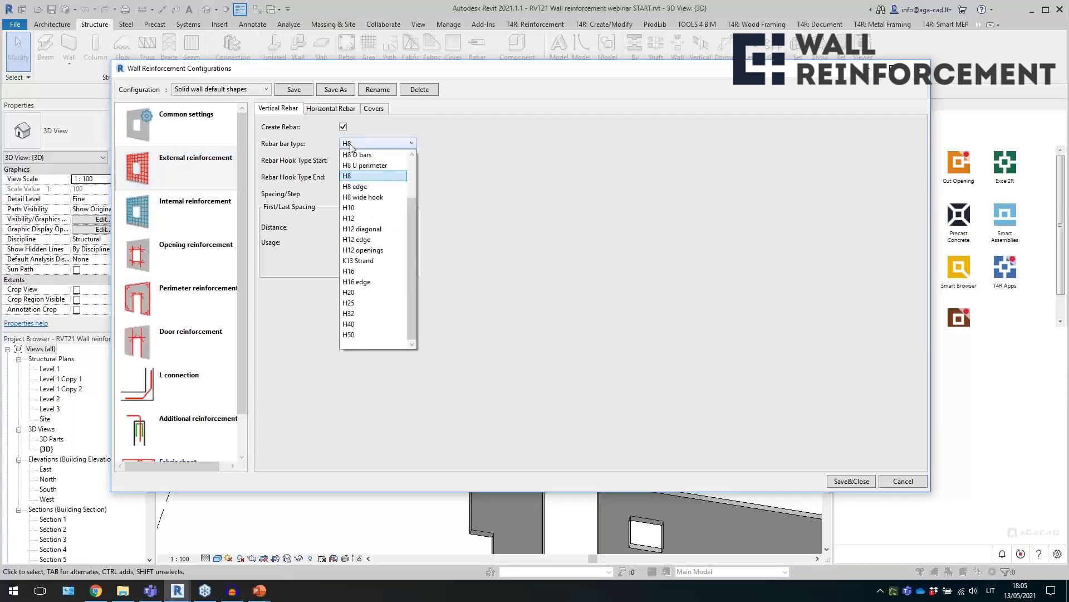
{"action": "left_click", "coordinate": [382, 177]}
{"action": "left_click", "coordinate": [388, 143]}
{"action": "left_click", "coordinate": [456, 180]}
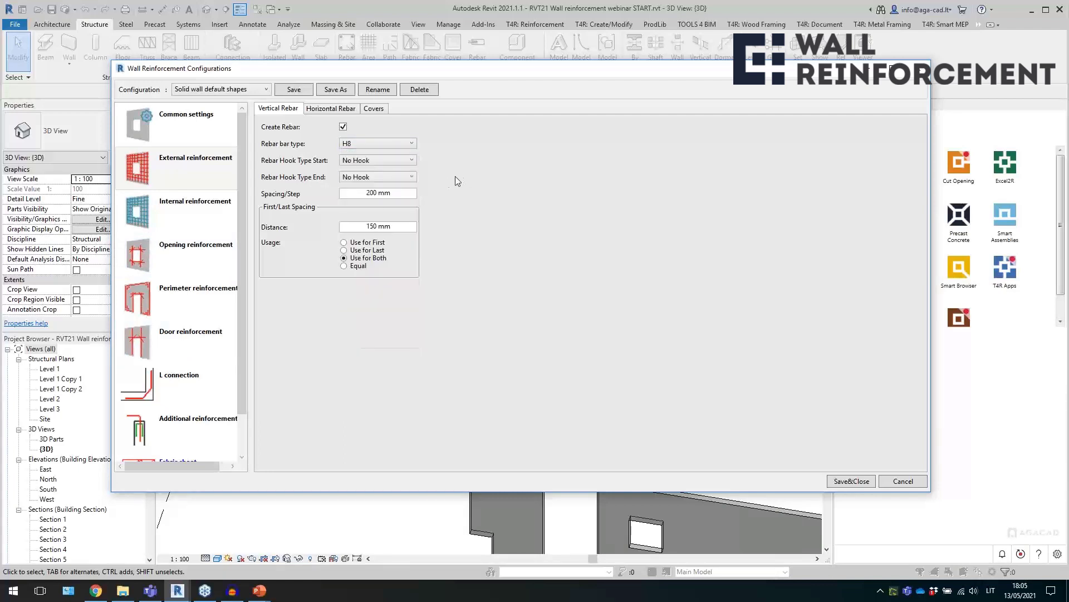
{"action": "left_click", "coordinate": [397, 160]}
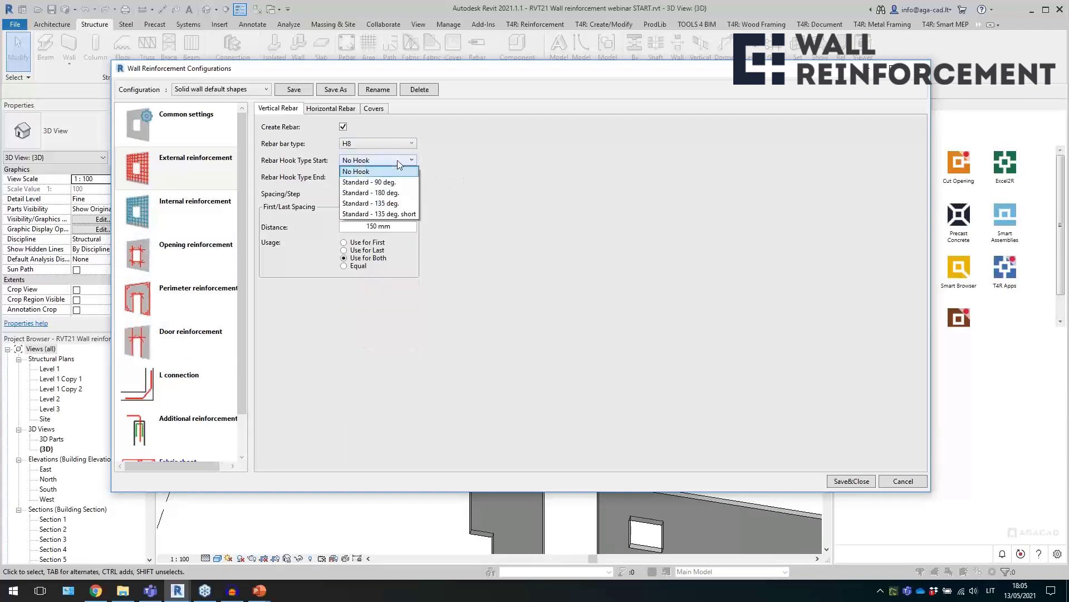
{"action": "left_click", "coordinate": [426, 194]}
{"action": "left_click_drag", "start_coordinate": [394, 191], "coordinate": [331, 195]}
{"action": "left_click_drag", "start_coordinate": [390, 231], "coordinate": [354, 231]}
- Review the external reinforcement's horizontal rebar settings, its cover, and the vertical rebar top and bottom offsets
{"action": "left_click", "coordinate": [346, 111]}
{"action": "left_click", "coordinate": [372, 112]}
{"action": "left_click_drag", "start_coordinate": [413, 146], "coordinate": [362, 146]}
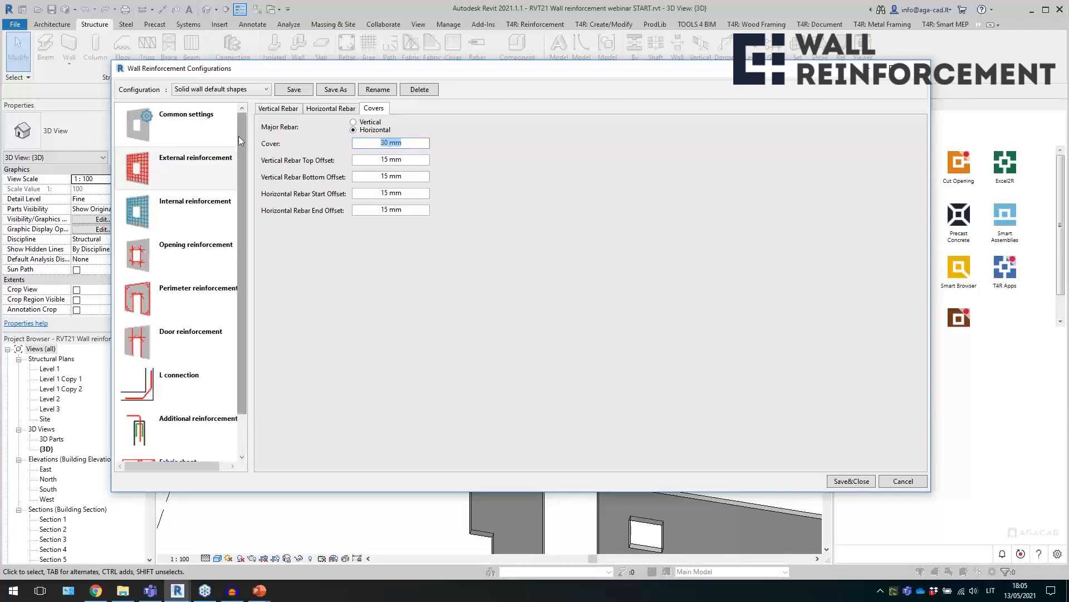
{"action": "key", "text": "Tab"}
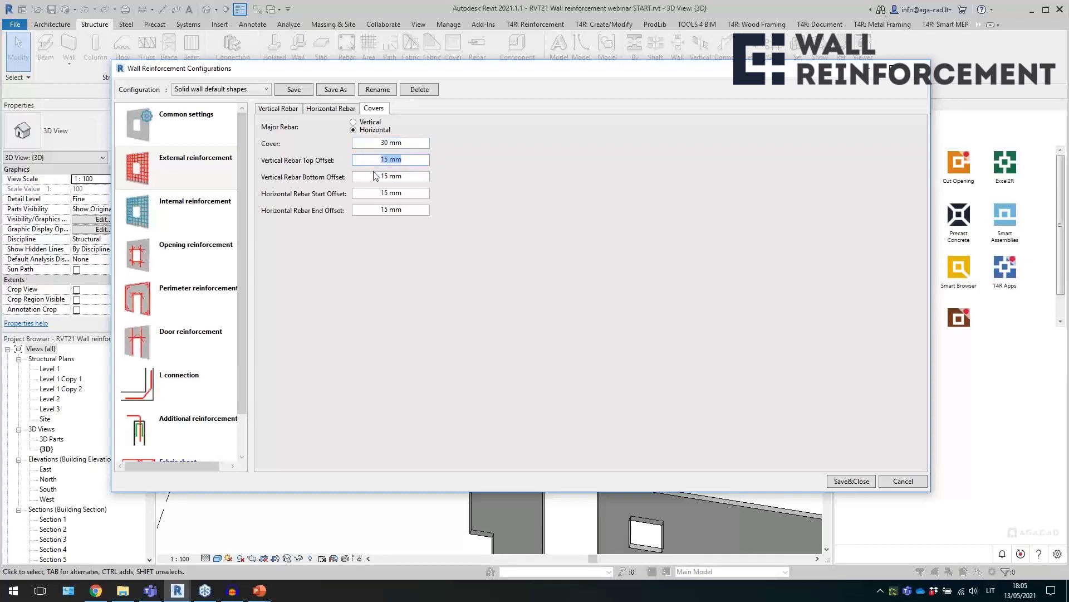
{"action": "key", "text": "Tab"}
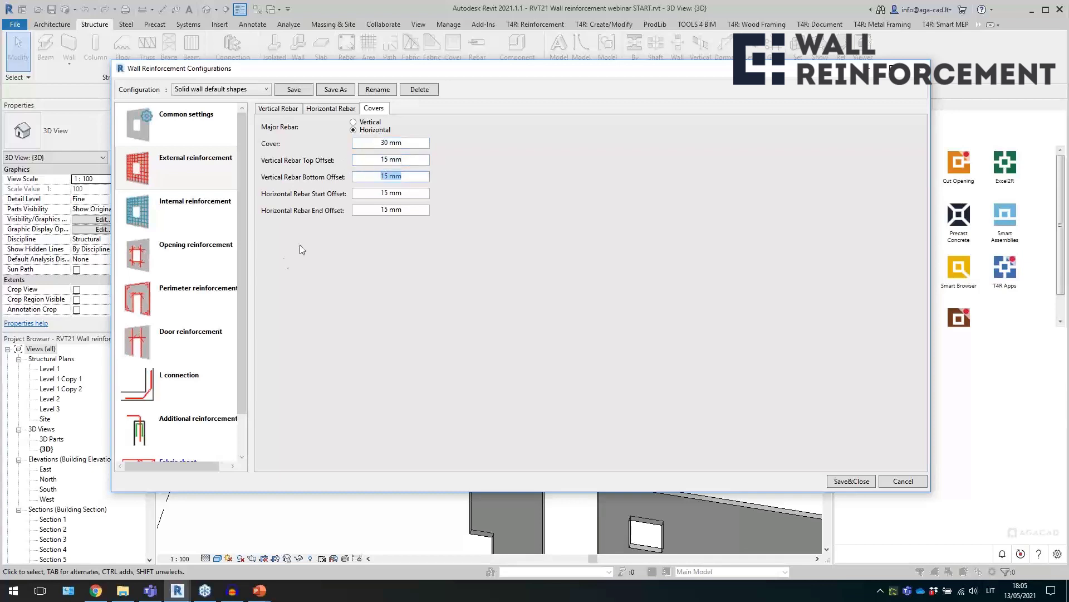
- Review the internal reinforcement settings and the opening reinforcement's edge, diagonal and U/O-stirrup settings
{"action": "left_click", "coordinate": [188, 218]}
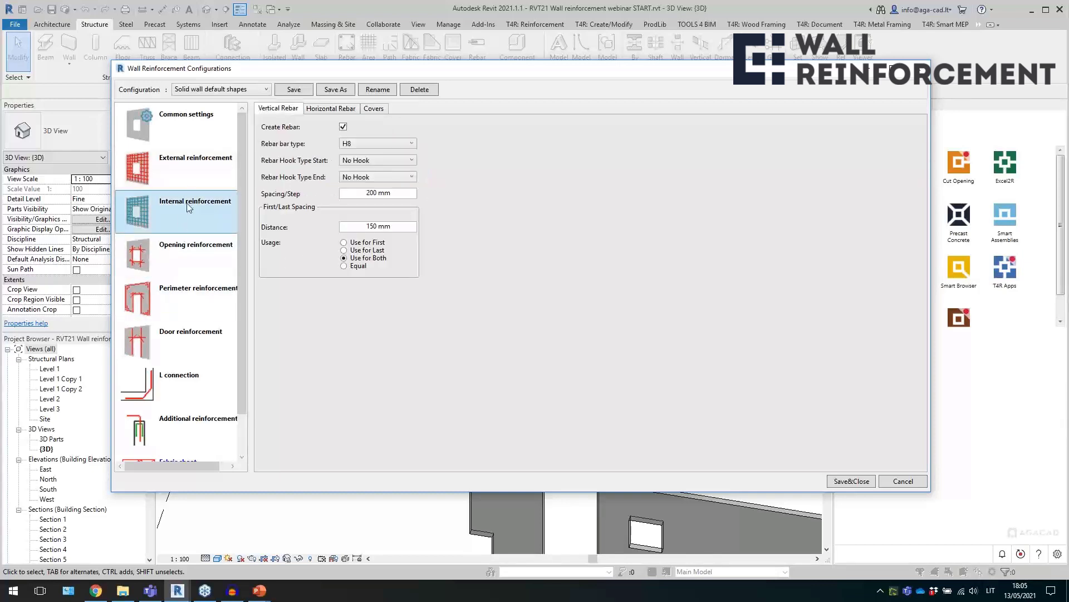
{"action": "left_click", "coordinate": [190, 264]}
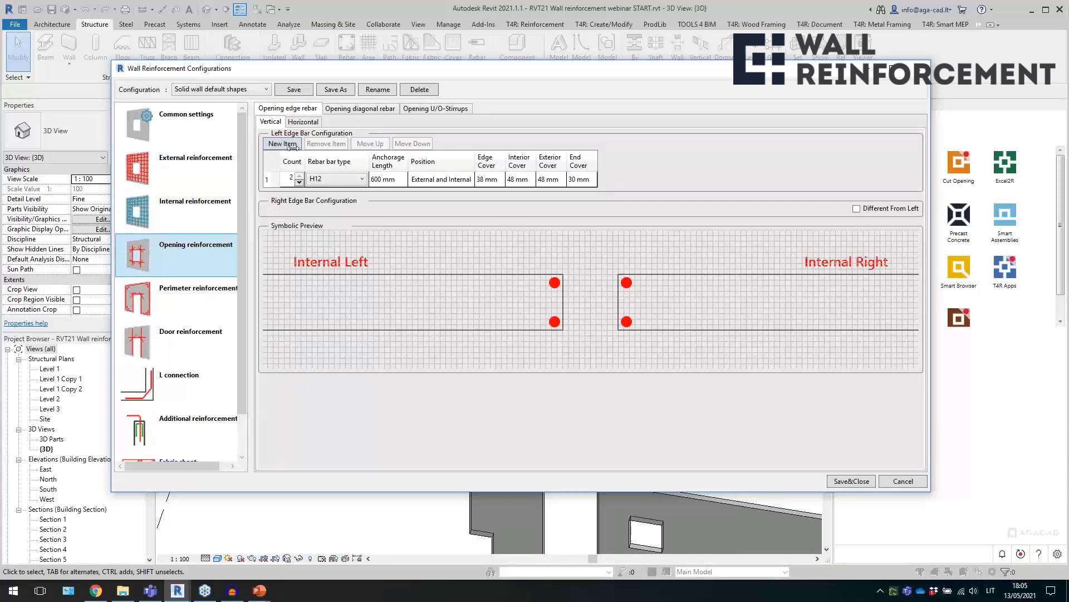
{"action": "left_click", "coordinate": [300, 122]}
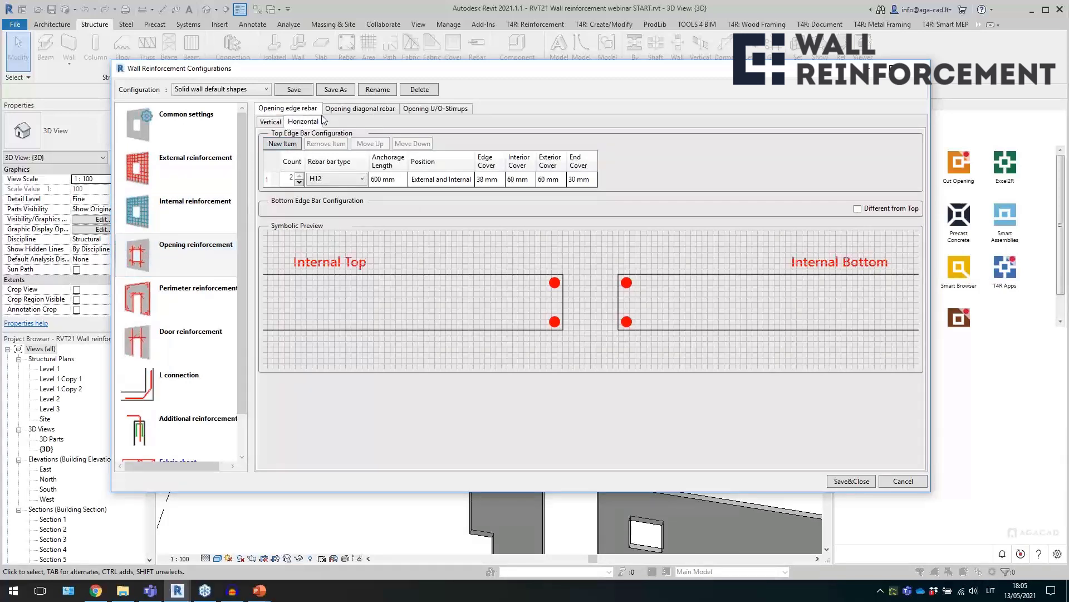
{"action": "left_click", "coordinate": [353, 110]}
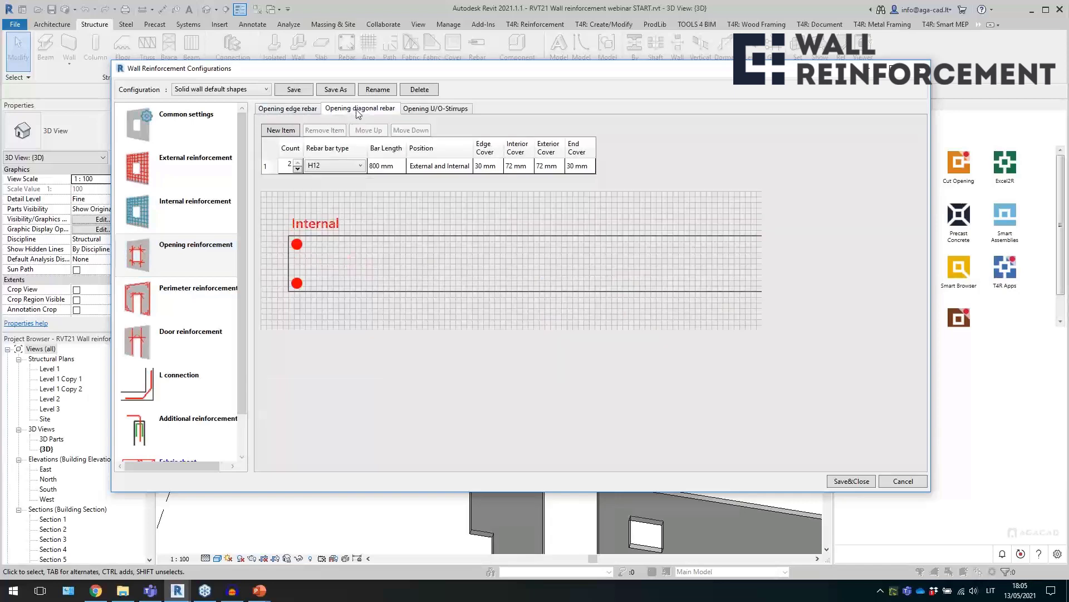
{"action": "left_click", "coordinate": [446, 109]}
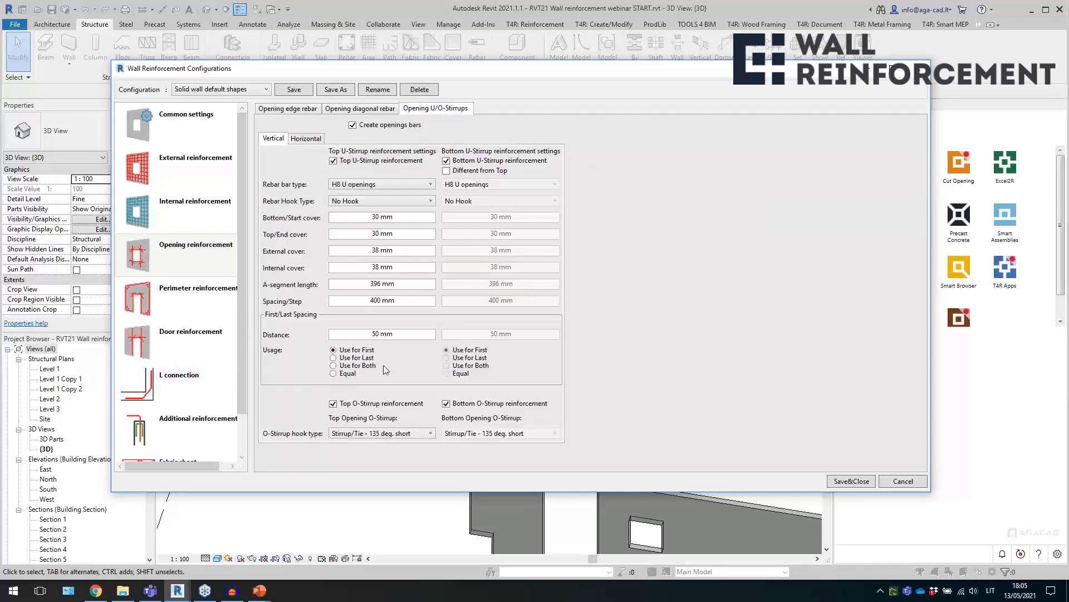
- Review the configuration's perimeter edge rebar, additional edge rebar and door reinforcement settings
{"action": "left_click", "coordinate": [177, 311]}
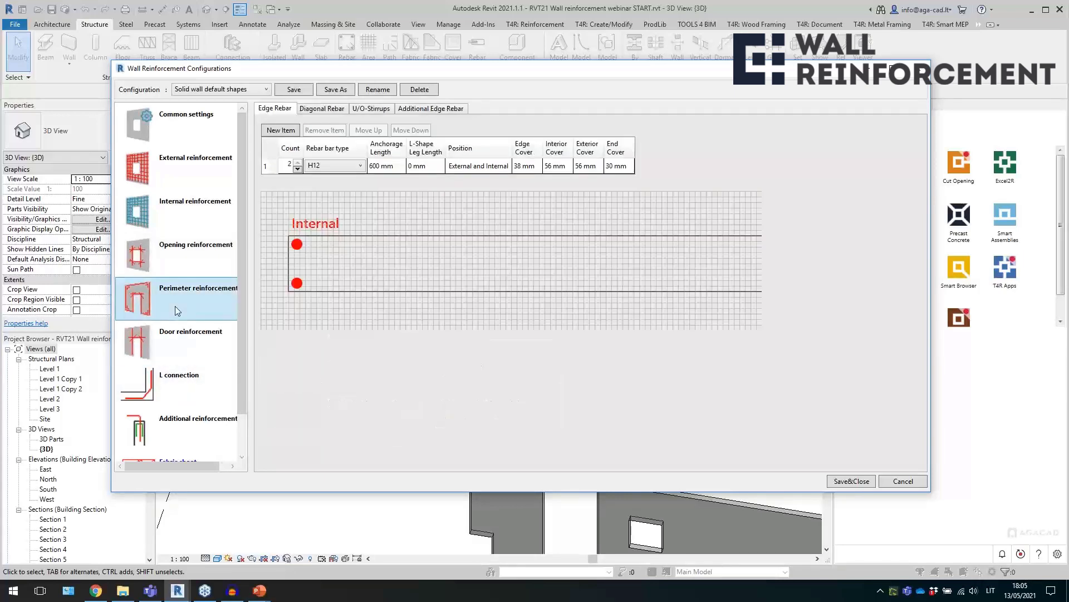
{"action": "left_click", "coordinate": [415, 110]}
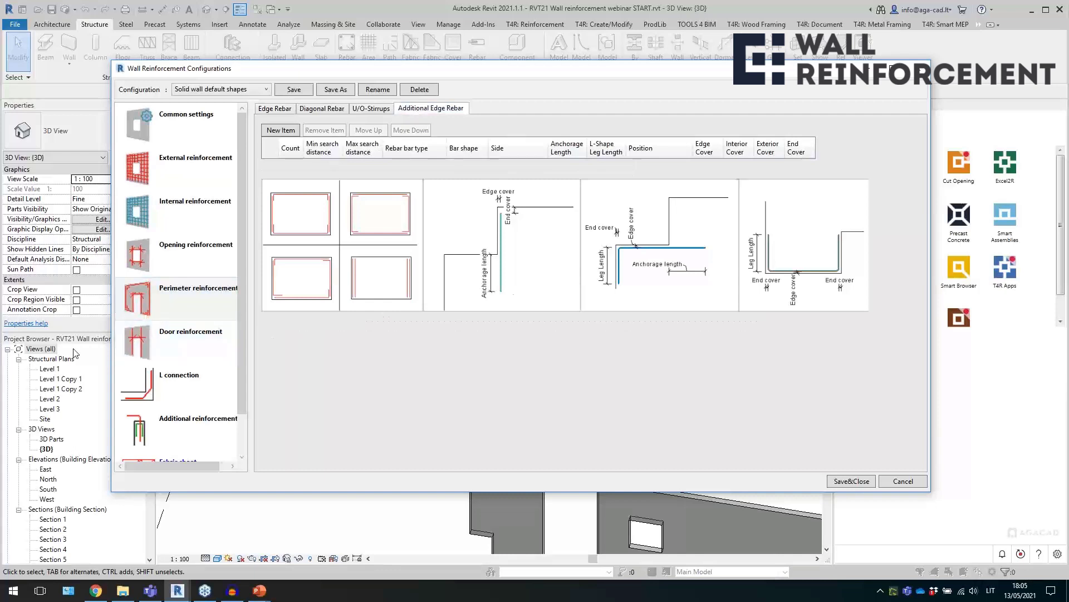
{"action": "left_click", "coordinate": [170, 342]}
{"action": "scroll", "coordinate": [169, 341], "scroll_direction": "down", "scroll_amount": 1}
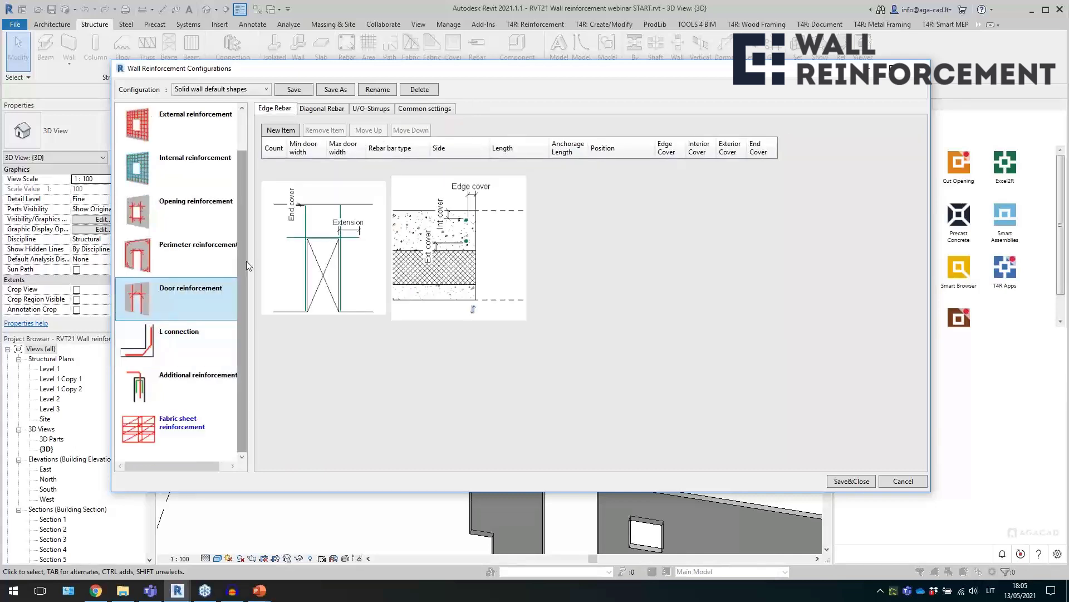
- Add an outer corner item to the L connection settings with bar shape Bar3 and rebar bar type H6
{"action": "left_click", "coordinate": [183, 338]}
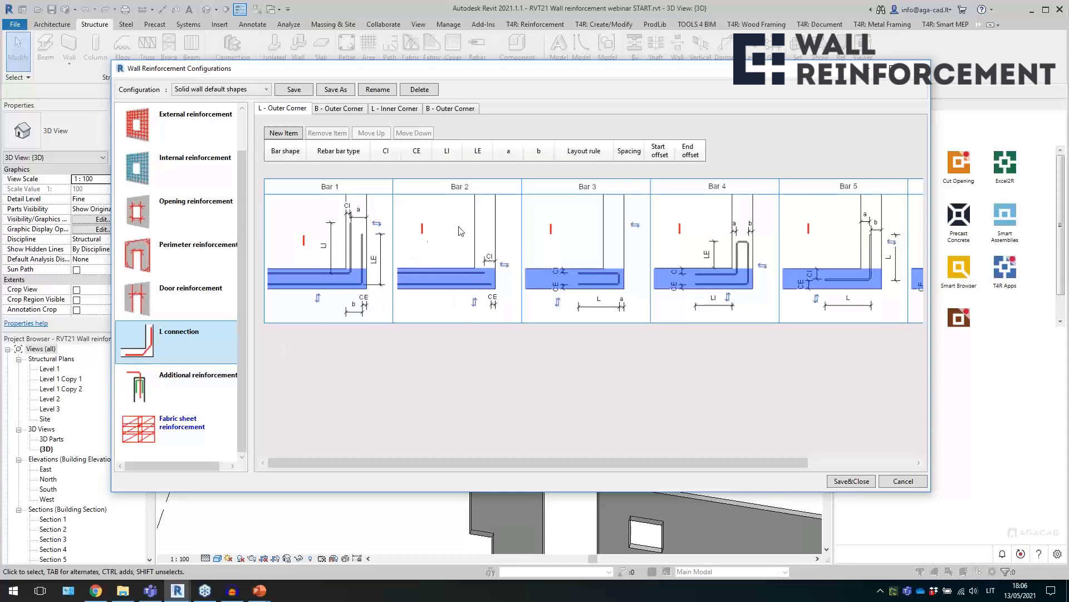
{"action": "left_click", "coordinate": [286, 133]}
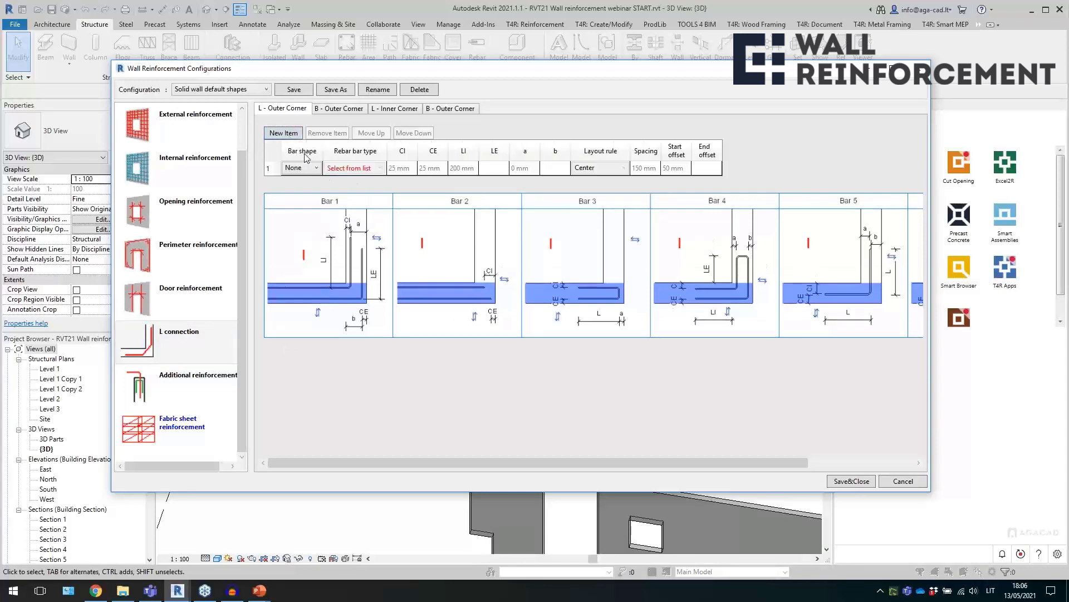
{"action": "left_click", "coordinate": [311, 169]}
{"action": "left_click", "coordinate": [296, 210]}
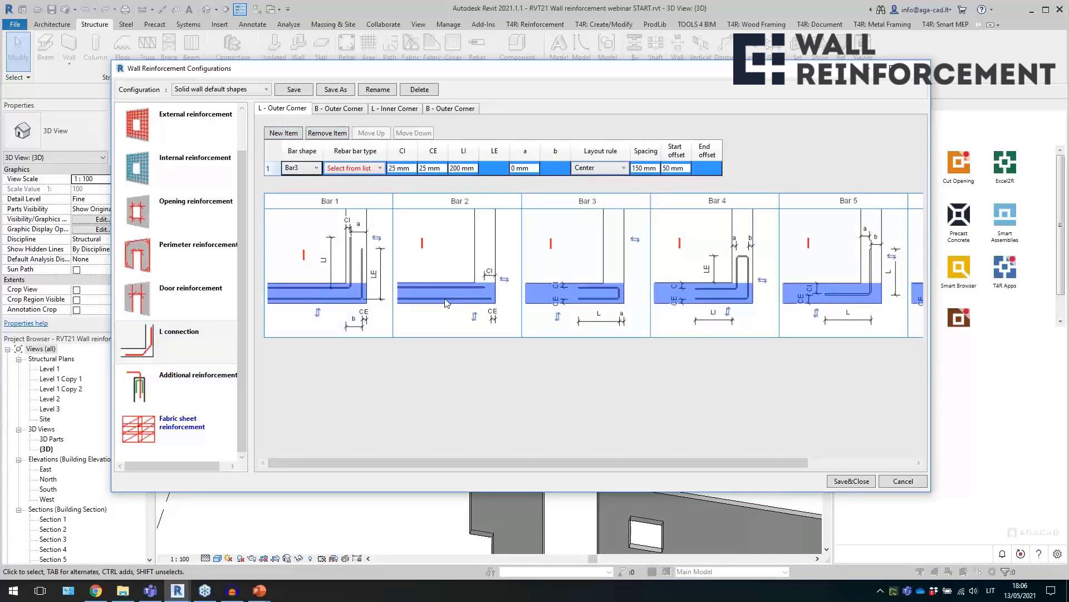
{"action": "left_click", "coordinate": [346, 168]}
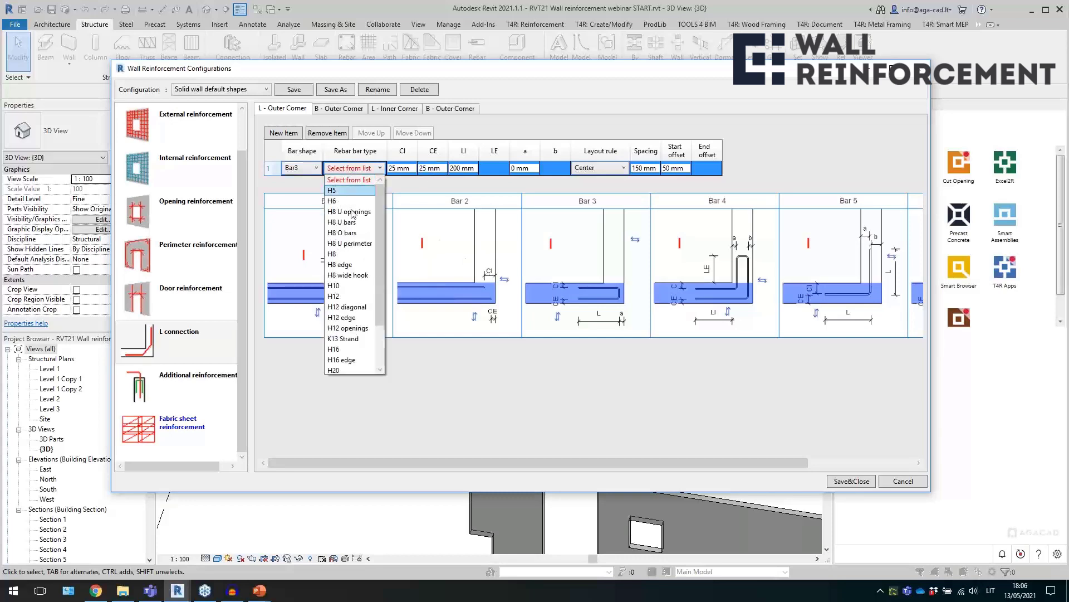
{"action": "left_click", "coordinate": [351, 201]}
{"action": "left_click", "coordinate": [428, 168]}
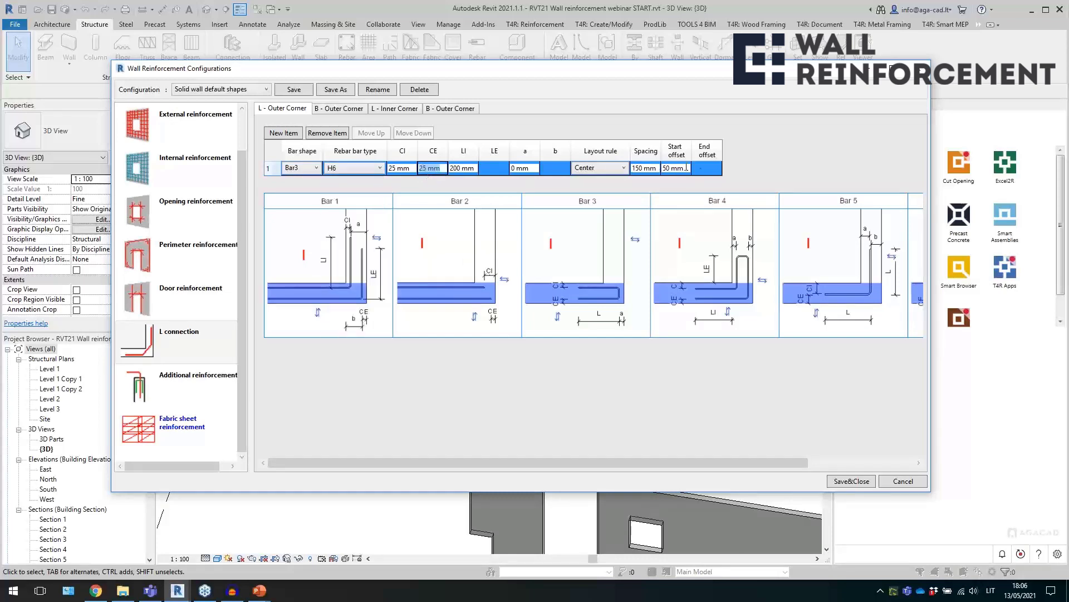
- Check the additional reinforcement settings, add four fabric sheet reinforcement items and assign the 3000x1500 sheet to the second item
{"action": "left_click", "coordinate": [205, 388]}
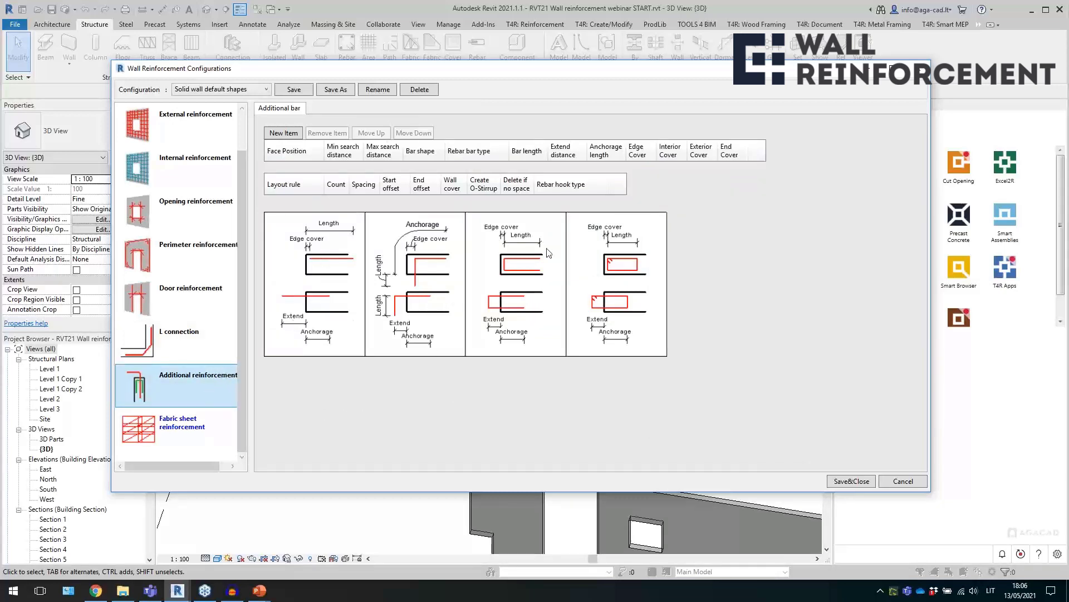
{"action": "left_click", "coordinate": [172, 425]}
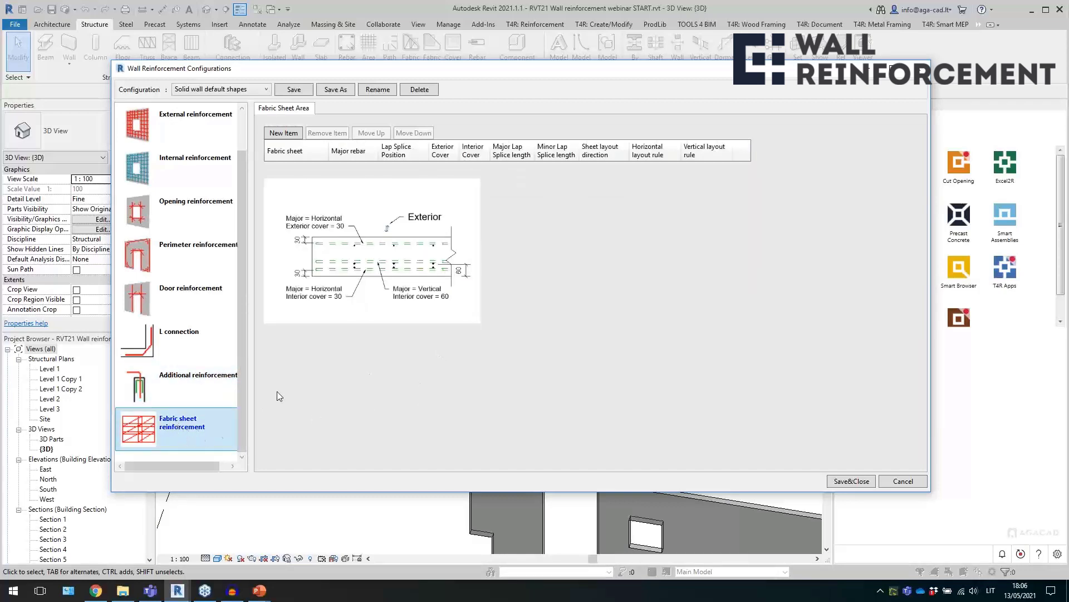
{"action": "left_click", "coordinate": [283, 135]}
{"action": "left_click", "coordinate": [284, 137]}
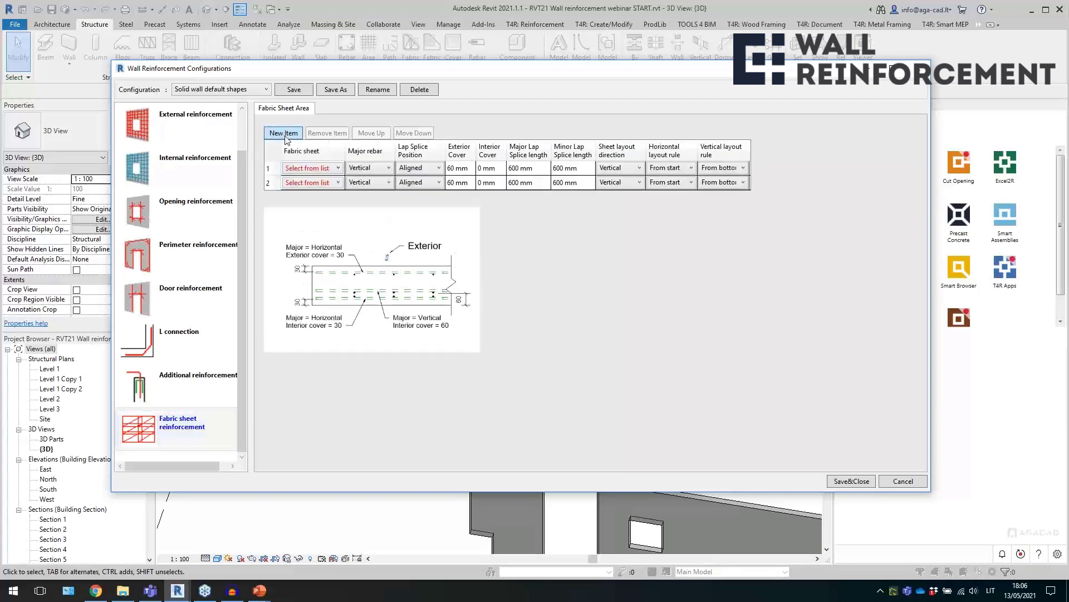
{"action": "left_click", "coordinate": [284, 136]}
{"action": "left_click", "coordinate": [284, 136]}
{"action": "left_click", "coordinate": [312, 182]}
{"action": "left_click", "coordinate": [323, 225]}
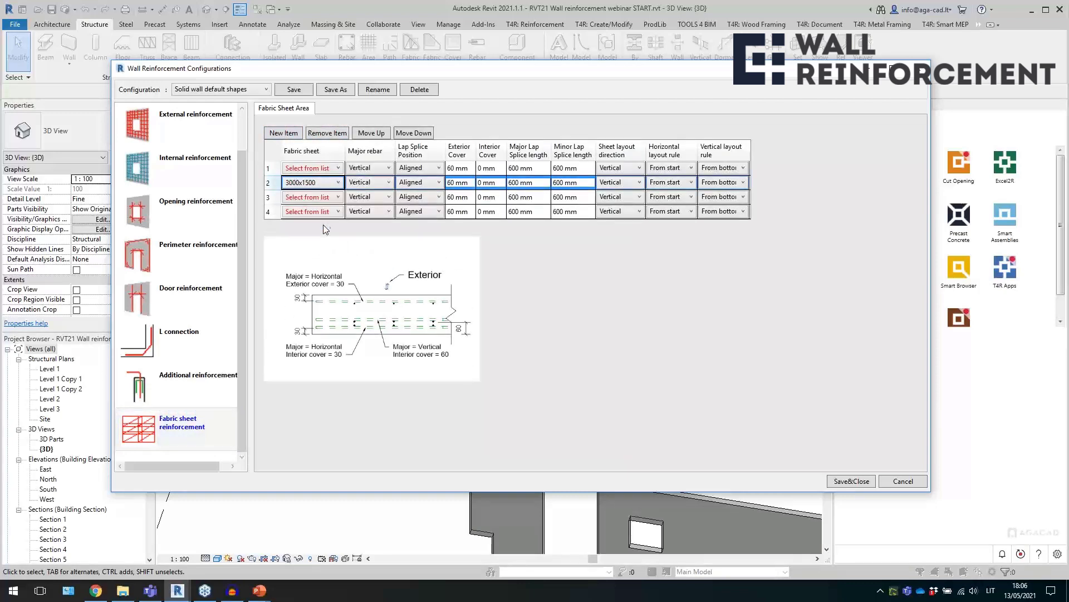
- Set the second fabric sheet item to Vertical major rebar, 0 mm exterior cover and 30 mm interior cover, and close the configurations without saving
{"action": "left_click", "coordinate": [383, 184]}
{"action": "left_click", "coordinate": [385, 194]}
{"action": "left_click_drag", "start_coordinate": [471, 184], "coordinate": [435, 185]}
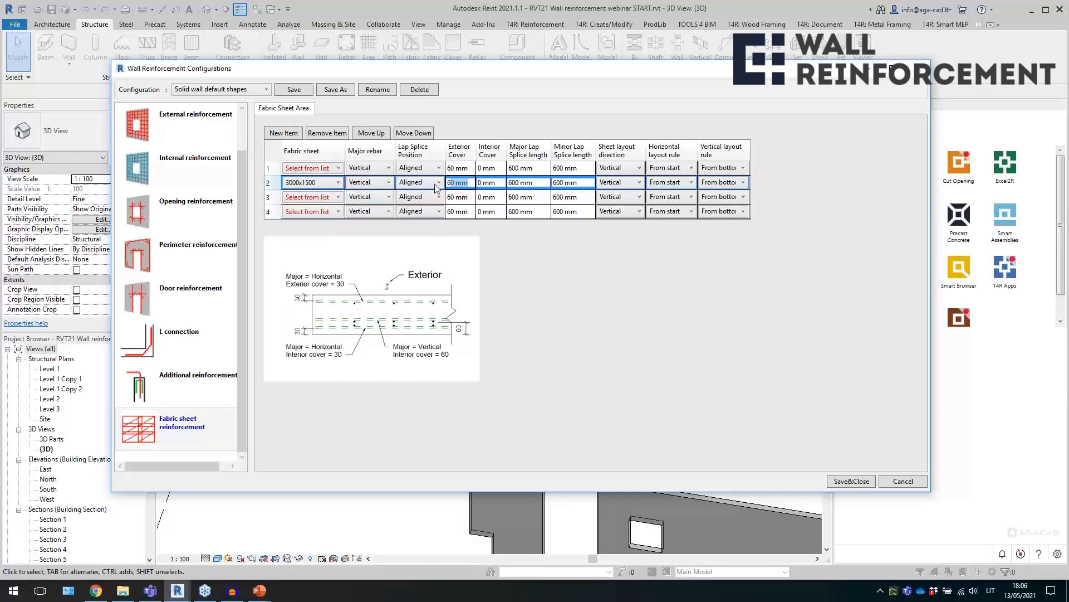
{"action": "left_click", "coordinate": [493, 183]}
{"action": "type", "text": "30"}
{"action": "key", "text": "Tab"}
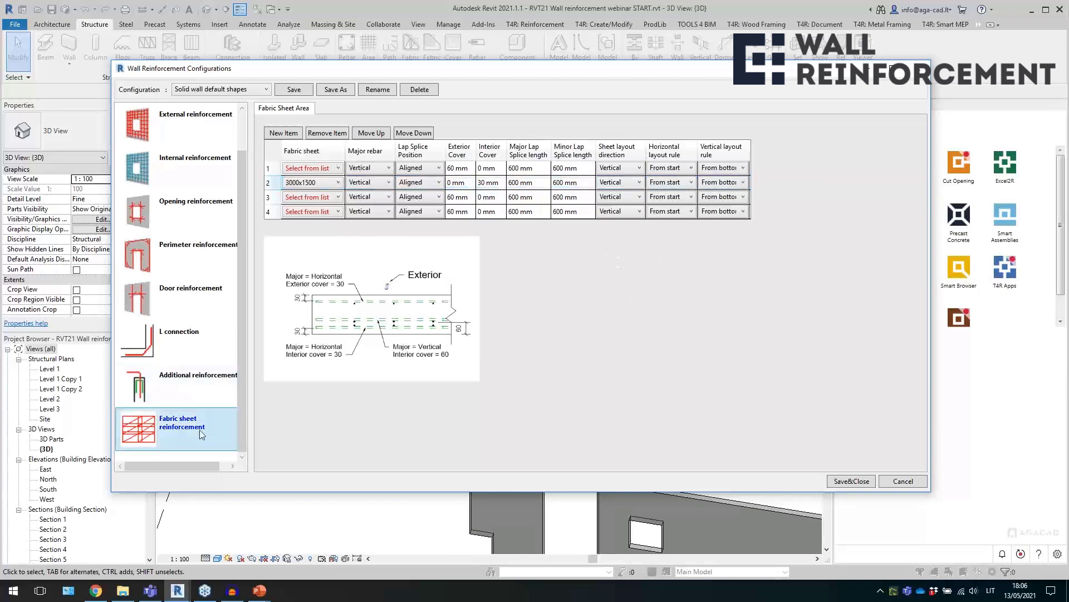
{"action": "left_click", "coordinate": [920, 69]}
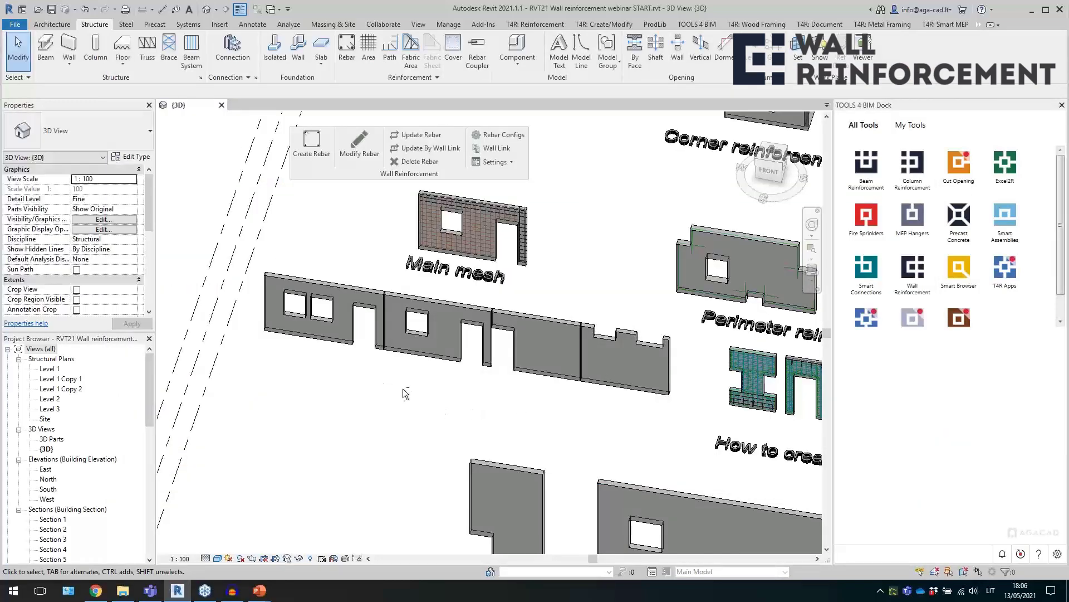
- Check which reinforcement configuration the Wall Link assigns to the Precast wall 200 type of the double-window wall, leaving the link unchanged
{"action": "middle_click_drag", "start_coordinate": [430, 410], "coordinate": [431, 407], "text": "shift"}
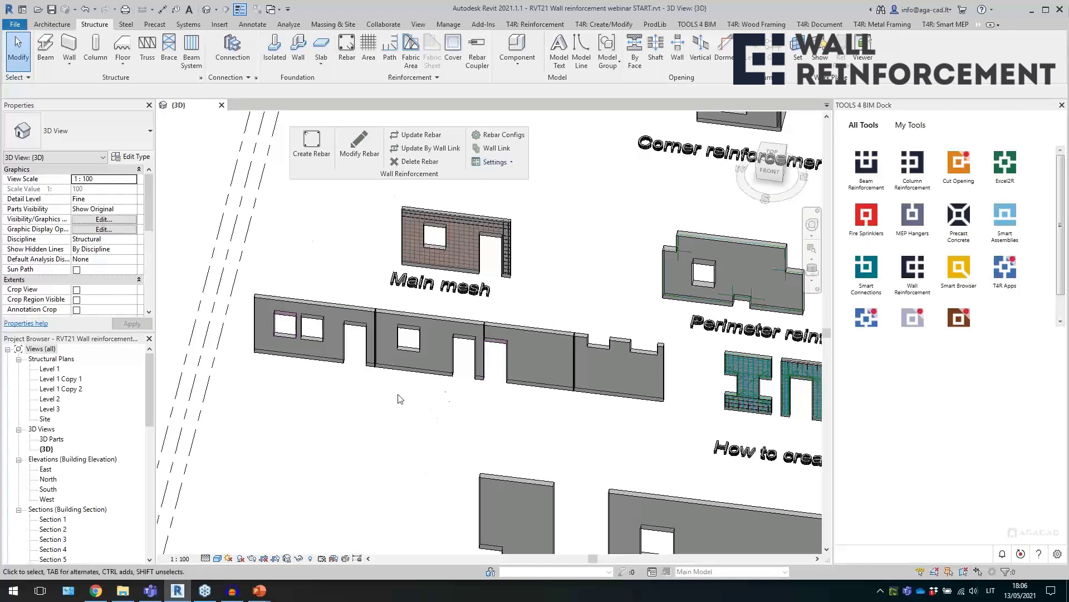
{"action": "left_click", "coordinate": [310, 363]}
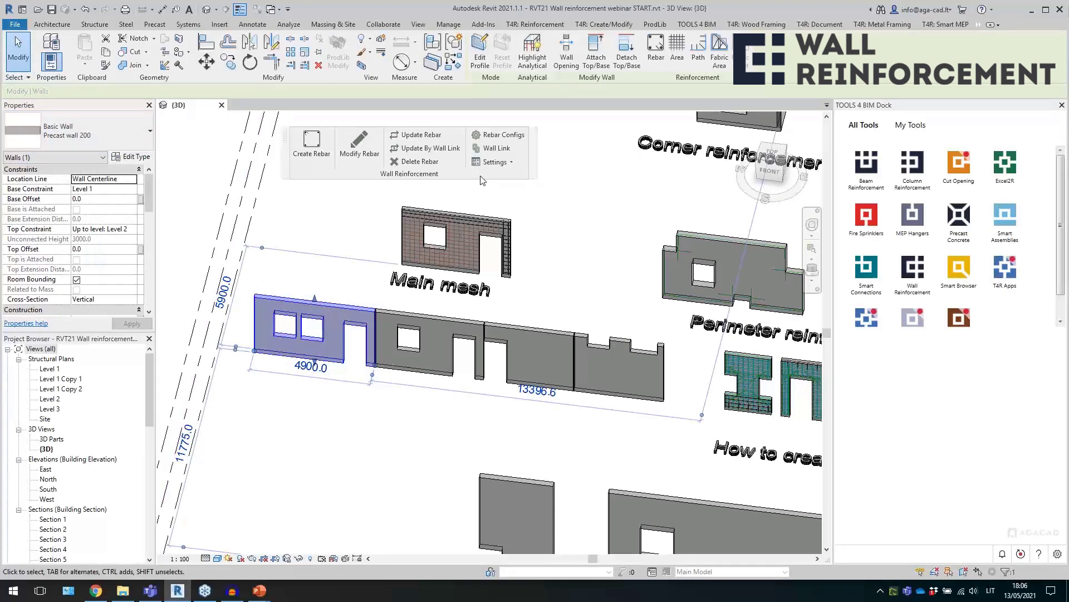
{"action": "left_click", "coordinate": [498, 149]}
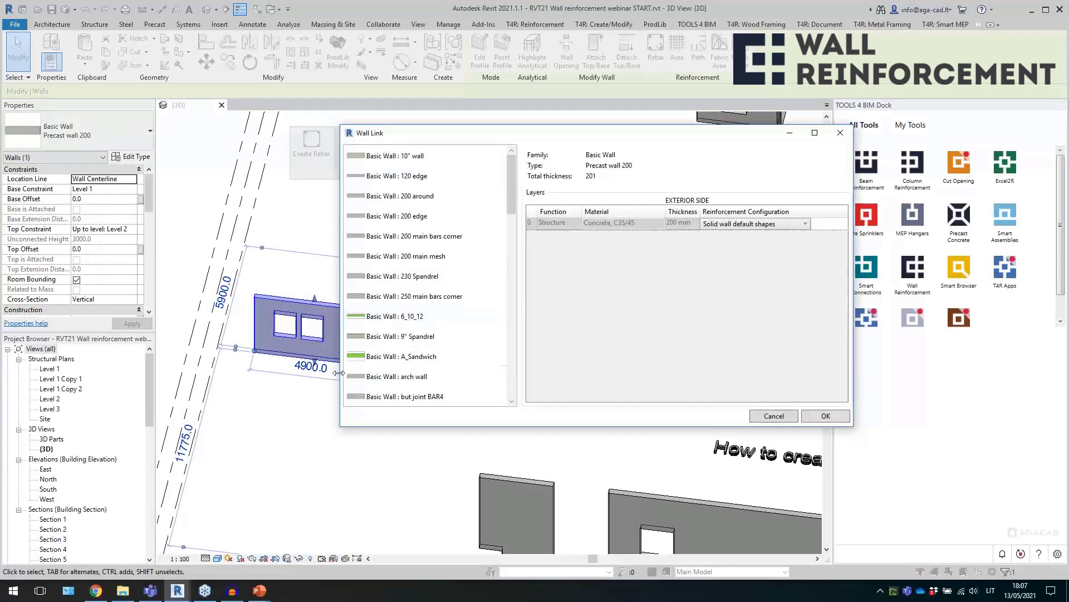
{"action": "left_click_drag", "start_coordinate": [513, 198], "coordinate": [528, 342]}
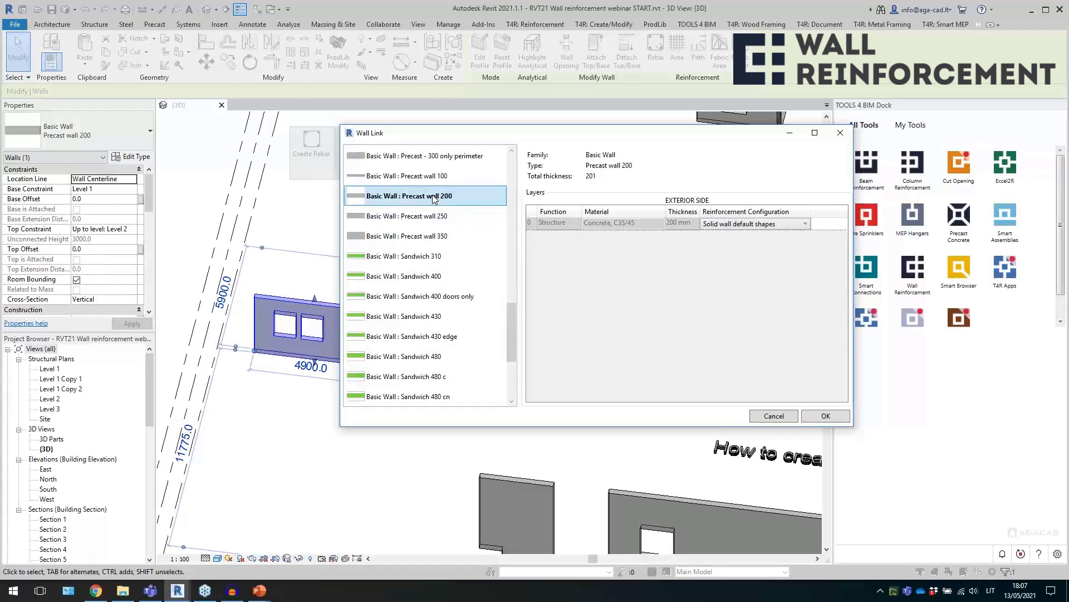
{"action": "left_click", "coordinate": [755, 225]}
{"action": "left_click", "coordinate": [748, 303]}
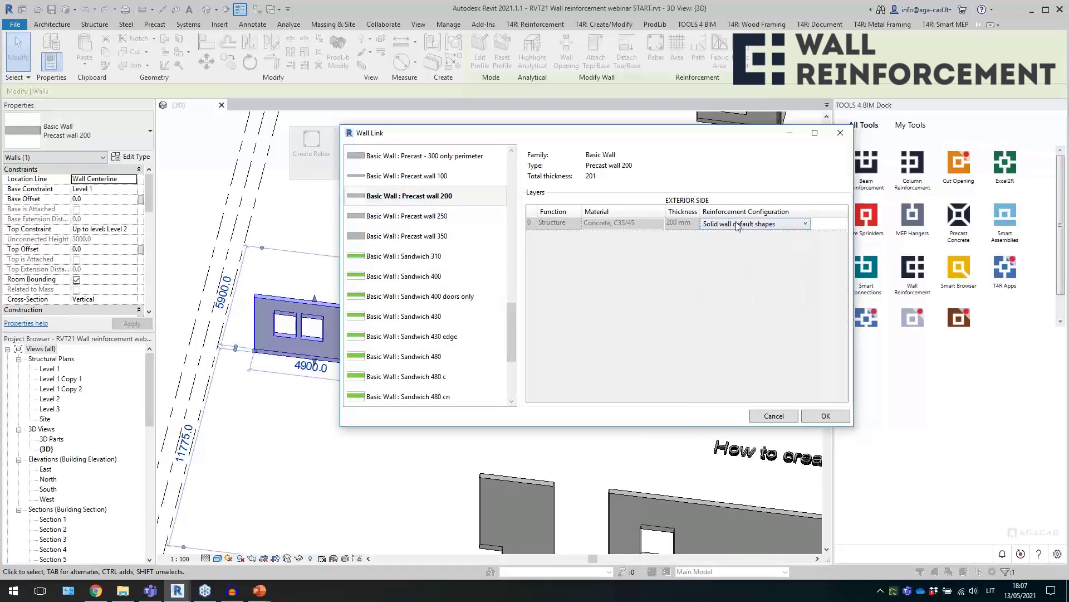
{"action": "left_click", "coordinate": [774, 416]}
- Add the three adjoining precast walls to the selection and create rebar for all four walls
{"action": "left_click", "coordinate": [429, 351], "text": "ctrl"}
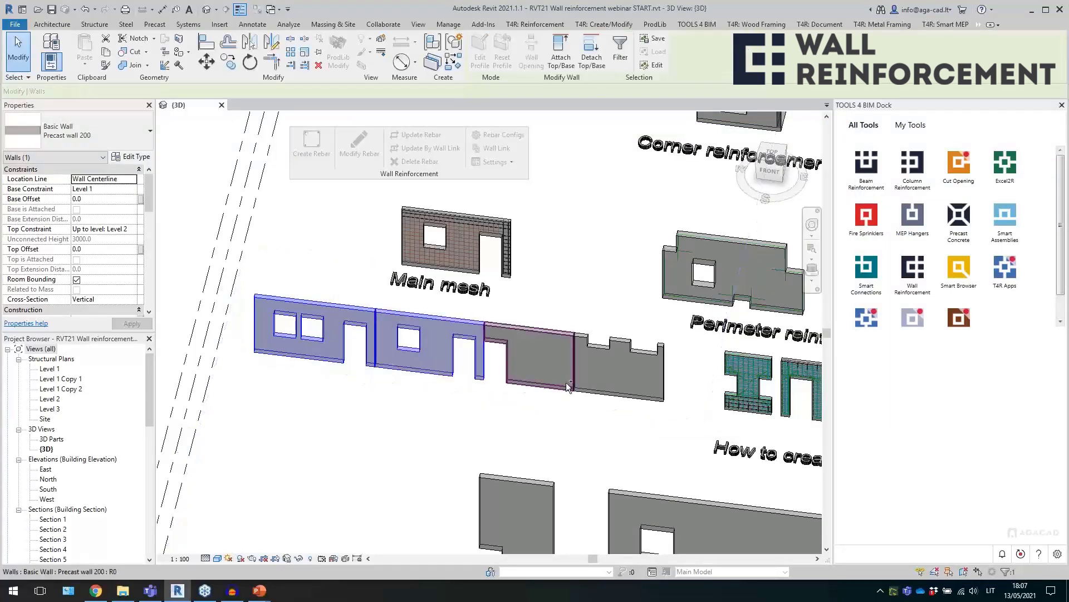
{"action": "left_click", "coordinate": [535, 367], "text": "ctrl"}
{"action": "left_click", "coordinate": [612, 394], "text": "ctrl"}
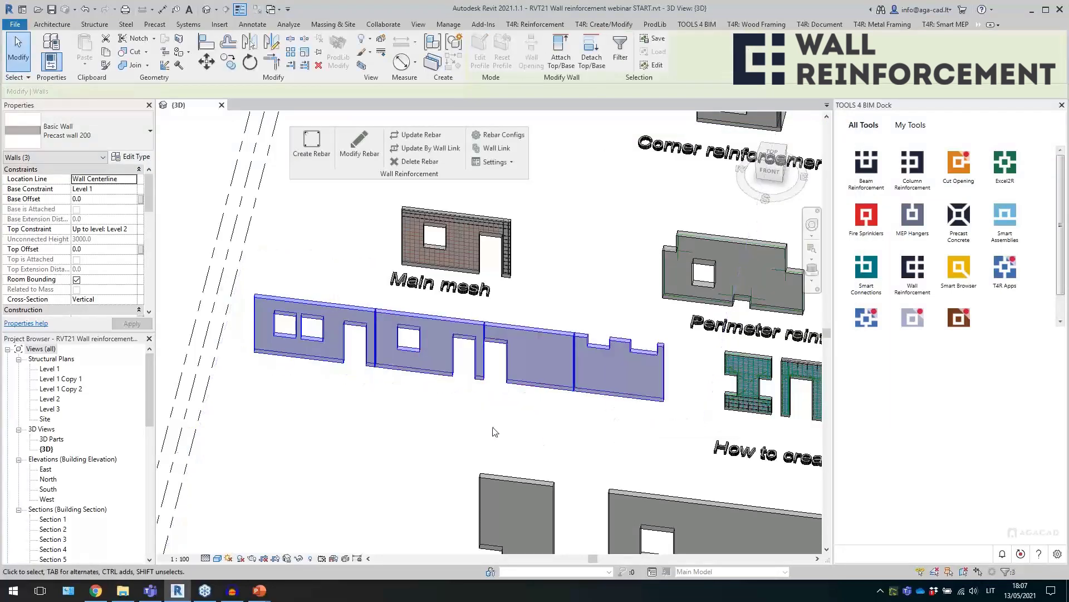
{"action": "left_click", "coordinate": [311, 144]}
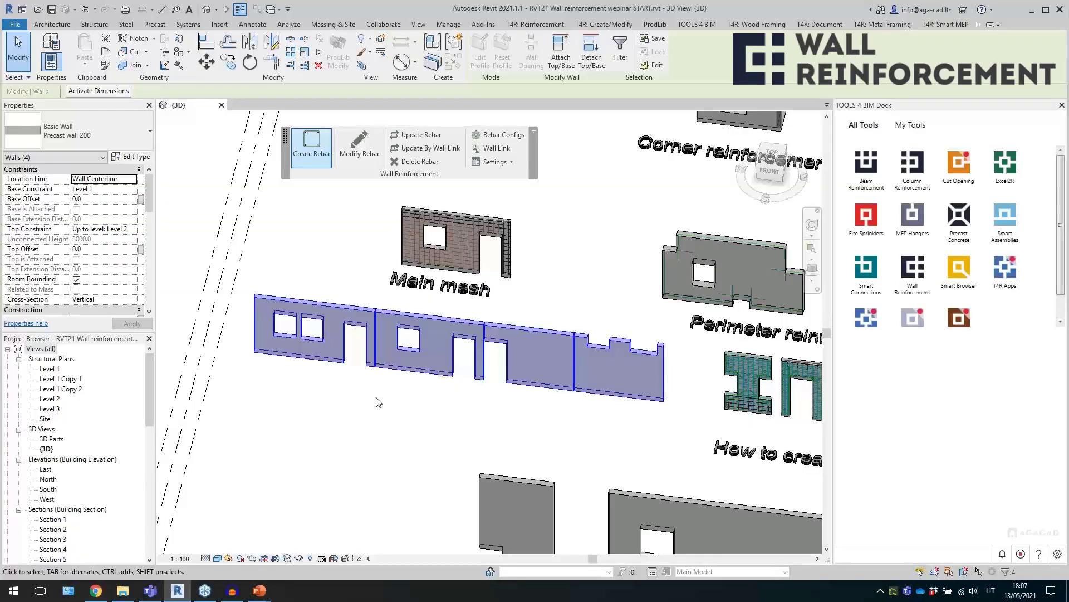
- Inspect the vertical and horizontal main bars in the double-window wall from several angles
{"action": "scroll", "coordinate": [253, 329], "scroll_direction": "up", "scroll_amount": 6}
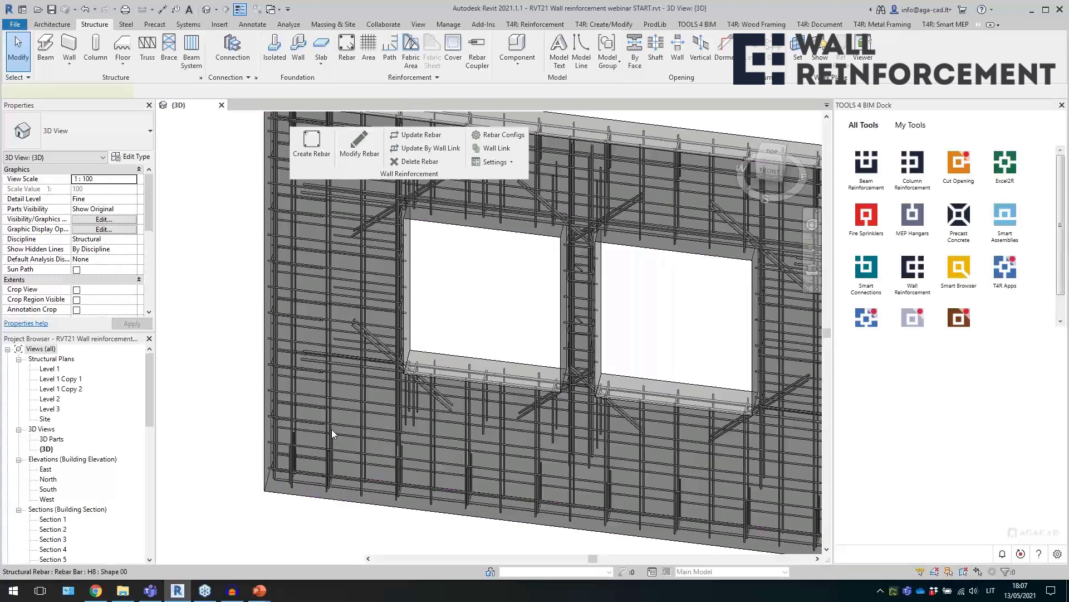
{"action": "left_click", "coordinate": [332, 429]}
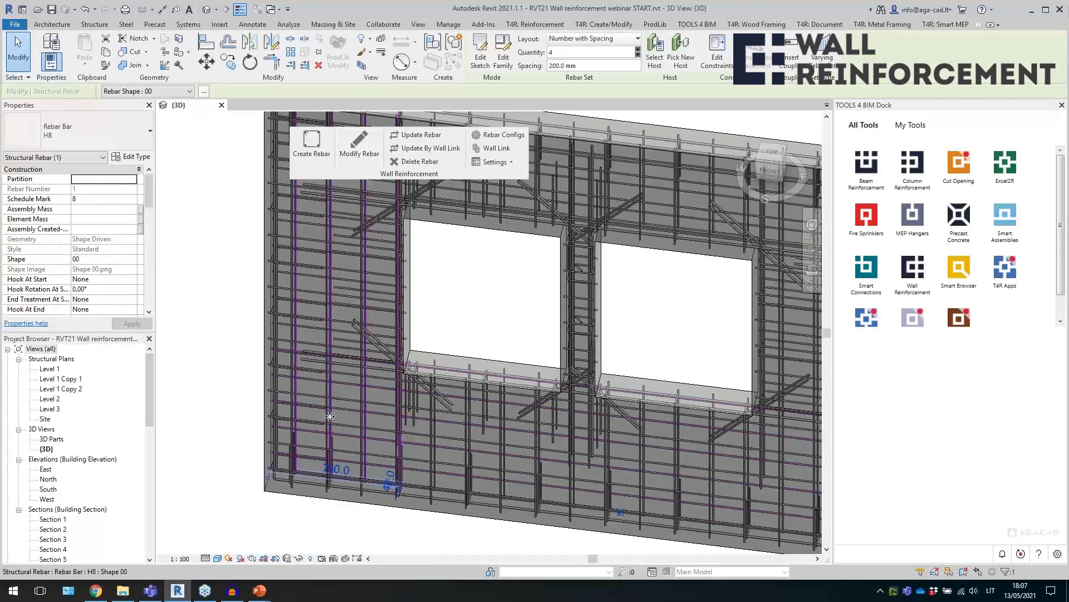
{"action": "scroll", "coordinate": [363, 470], "scroll_direction": "up", "scroll_amount": 5}
{"action": "middle_click_drag", "start_coordinate": [312, 423], "coordinate": [342, 472], "text": "shift"}
{"action": "scroll", "coordinate": [237, 292], "scroll_direction": "down", "scroll_amount": 5}
{"action": "left_click", "coordinate": [361, 457]}
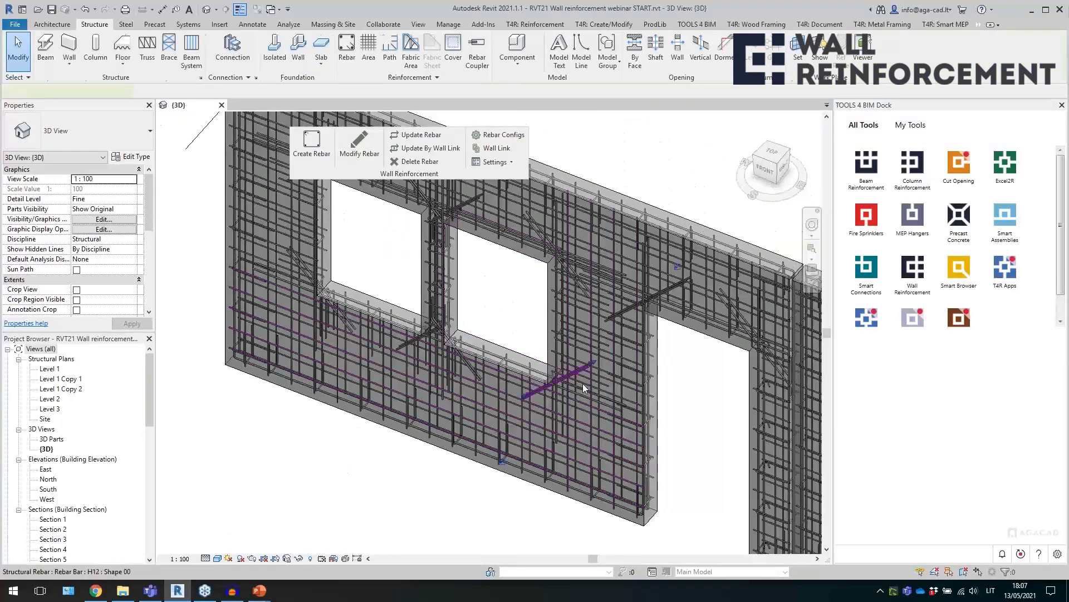
{"action": "middle_click_drag", "start_coordinate": [583, 383], "coordinate": [662, 273], "text": "shift"}
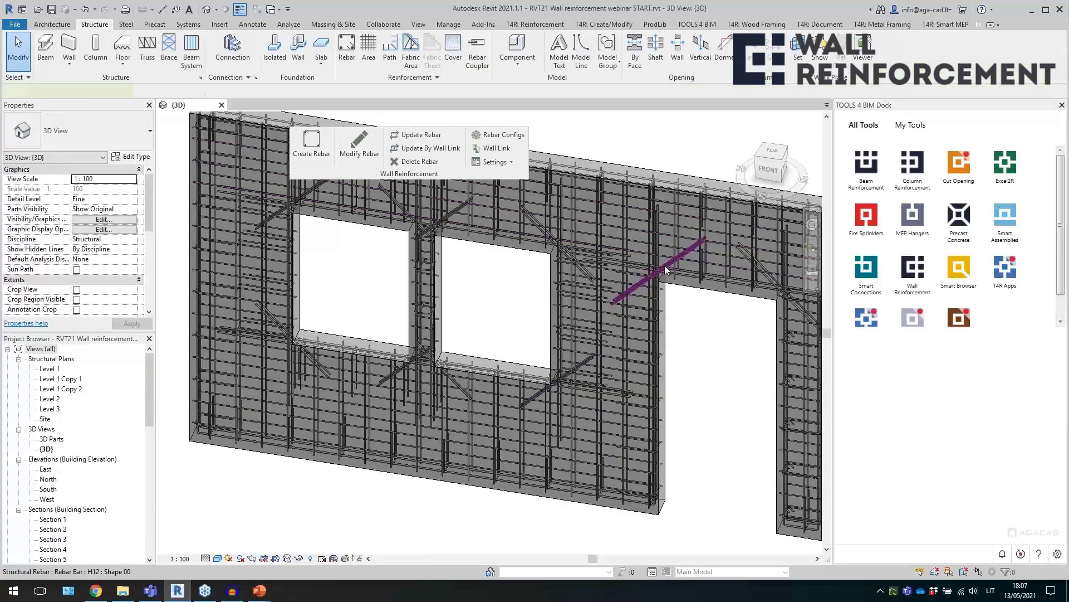
- Inspect the diagonal bars at the window corners and the O-stirrups in the pier between the two windows
{"action": "scroll", "coordinate": [446, 373], "scroll_direction": "up", "scroll_amount": 4}
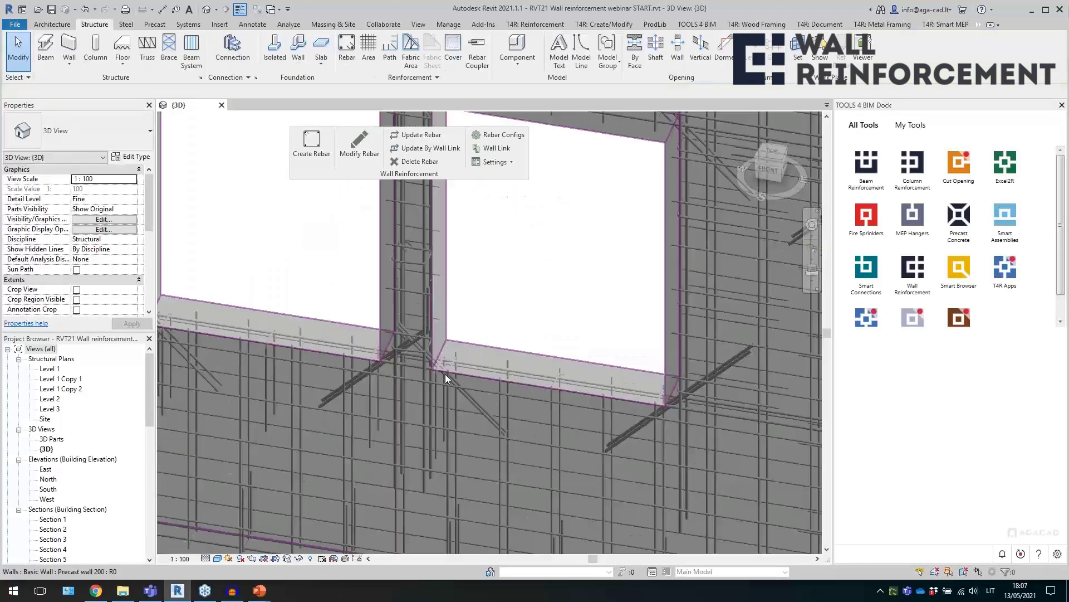
{"action": "left_click", "coordinate": [475, 408]}
{"action": "scroll", "coordinate": [373, 357], "scroll_direction": "down", "scroll_amount": 1}
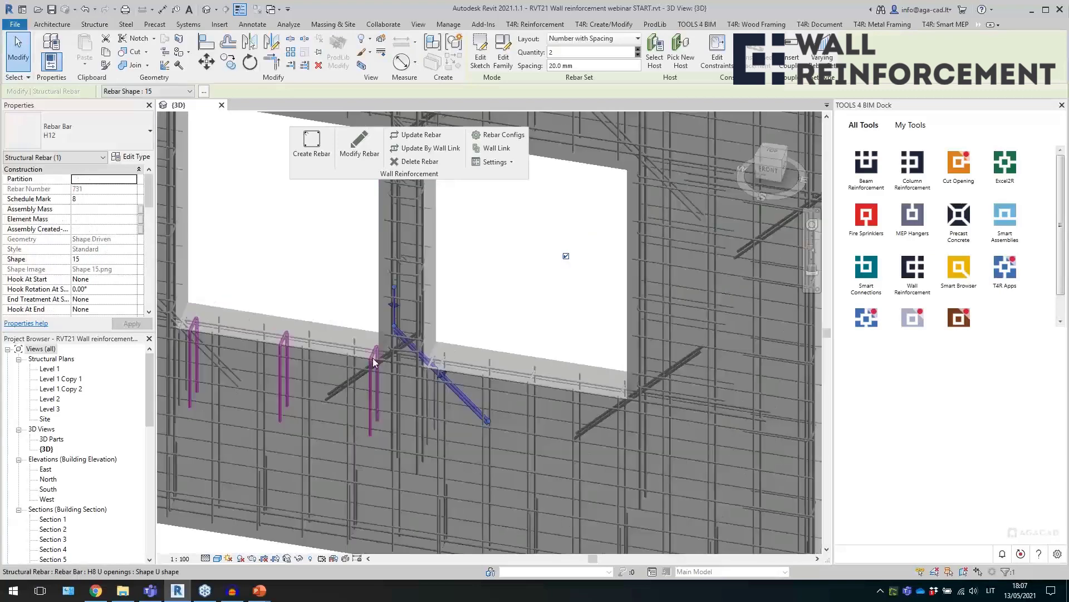
{"action": "scroll", "coordinate": [373, 357], "scroll_direction": "down", "scroll_amount": 2}
{"action": "scroll", "coordinate": [382, 360], "scroll_direction": "up", "scroll_amount": 4}
{"action": "key", "text": "Escape"}
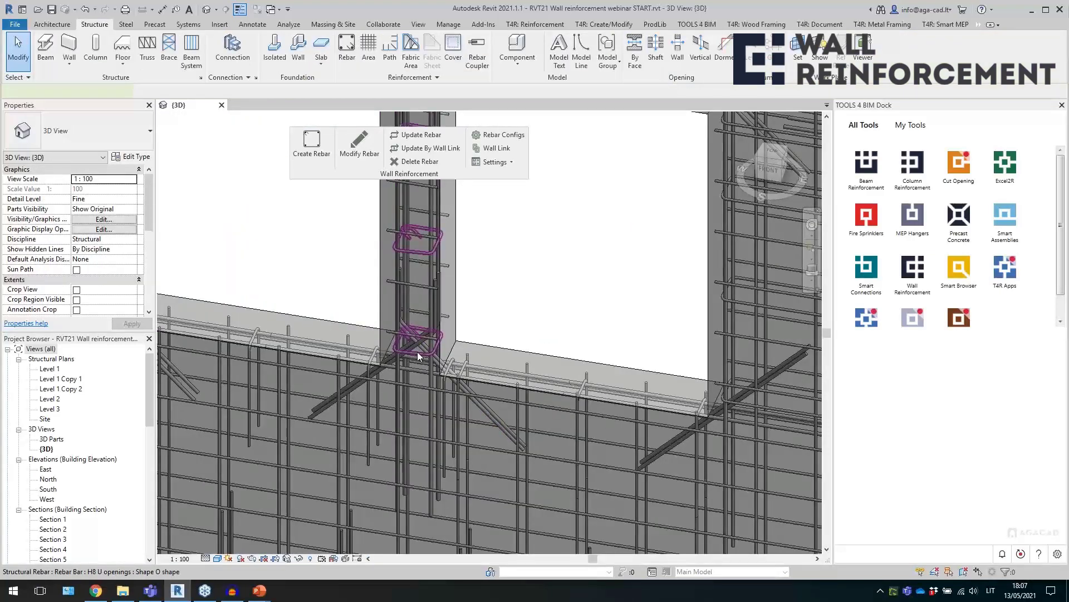
{"action": "left_click", "coordinate": [417, 352]}
{"action": "scroll", "coordinate": [417, 354], "scroll_direction": "down", "scroll_amount": 3}
{"action": "scroll", "coordinate": [336, 322], "scroll_direction": "up", "scroll_amount": 2}
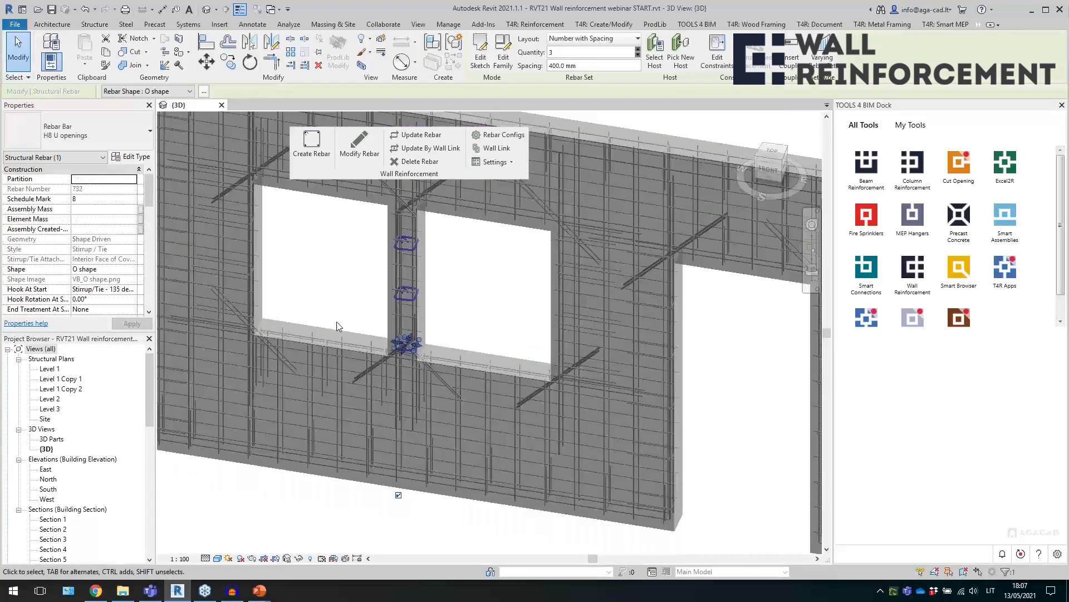
- Examine the reinforcement of the remaining walls in the row, including the one with the notched top edge
{"action": "scroll", "coordinate": [337, 322], "scroll_direction": "down", "scroll_amount": 3}
{"action": "scroll", "coordinate": [270, 280], "scroll_direction": "down", "scroll_amount": 1}
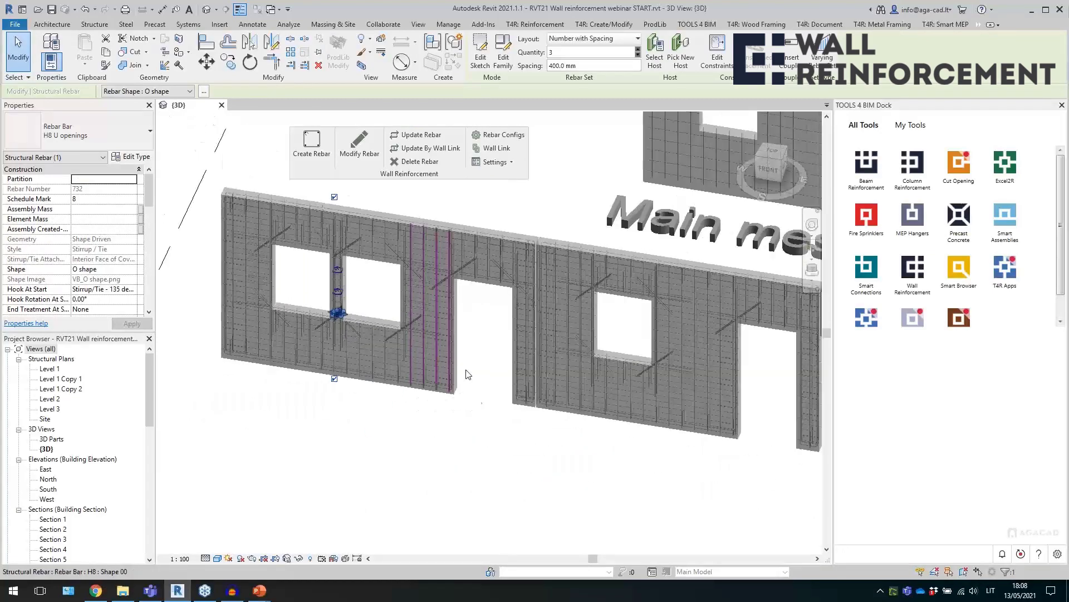
{"action": "left_click", "coordinate": [511, 430]}
{"action": "middle_click_drag", "start_coordinate": [518, 437], "coordinate": [377, 411]}
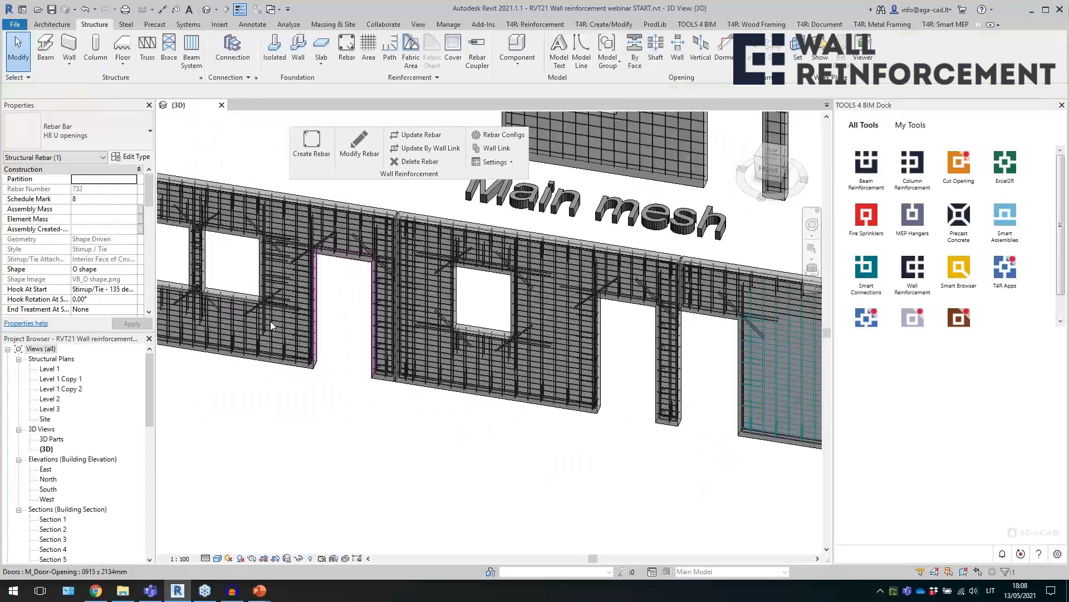
{"action": "scroll", "coordinate": [269, 320], "scroll_direction": "down", "scroll_amount": 2}
{"action": "middle_click_drag", "start_coordinate": [572, 406], "coordinate": [489, 392]}
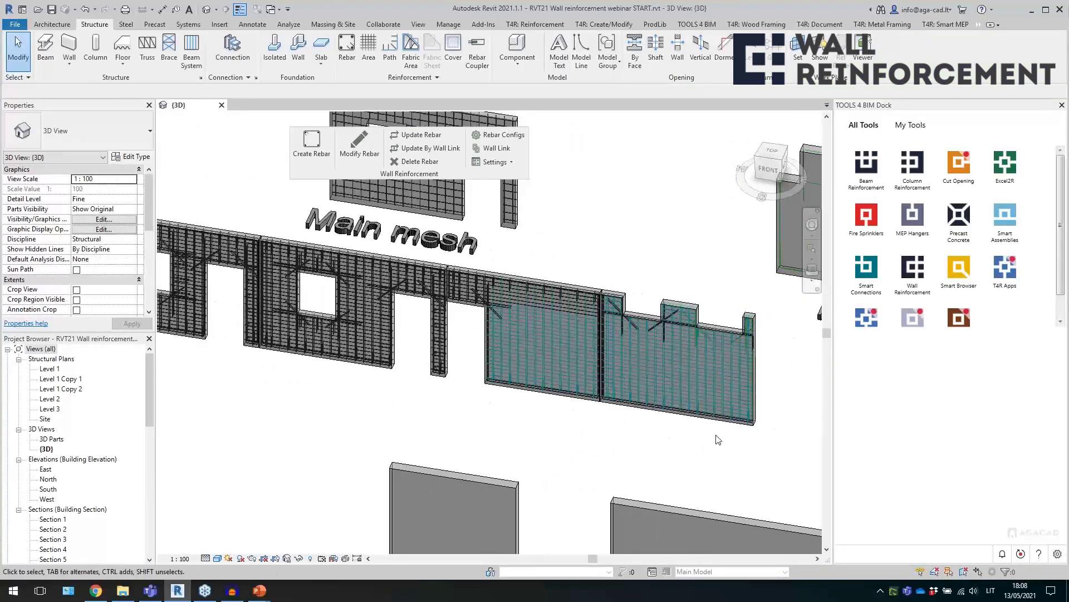
{"action": "middle_click_drag", "start_coordinate": [718, 440], "coordinate": [568, 429]}
{"action": "scroll", "coordinate": [539, 345], "scroll_direction": "up", "scroll_amount": 5}
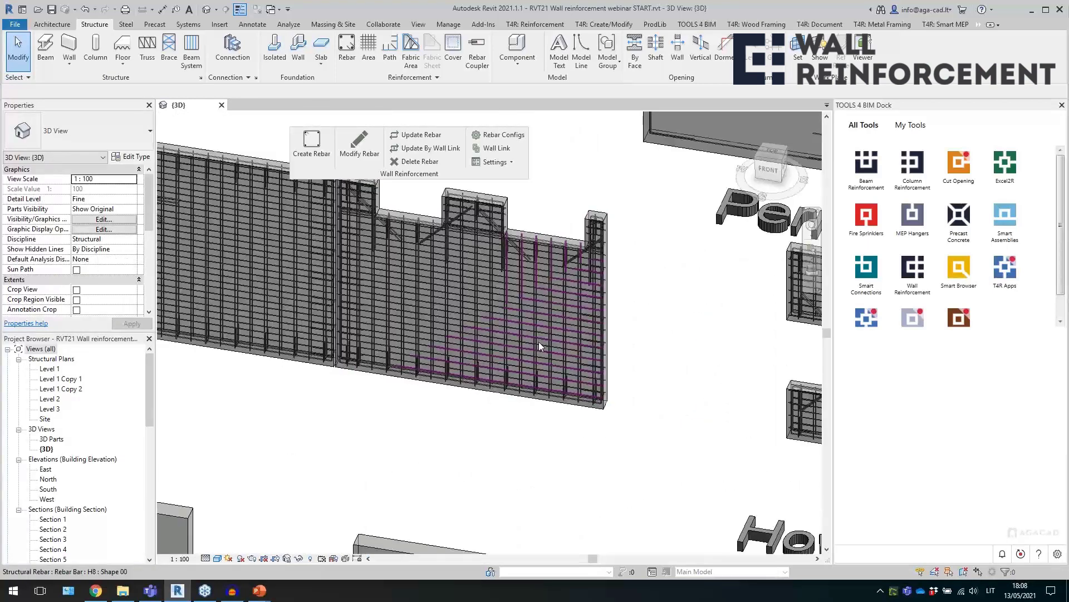
- Check in the Wall Reinforcement settings which folder stores the configuration files for Shared Company Project V
{"action": "scroll", "coordinate": [593, 420], "scroll_direction": "down", "scroll_amount": 4}
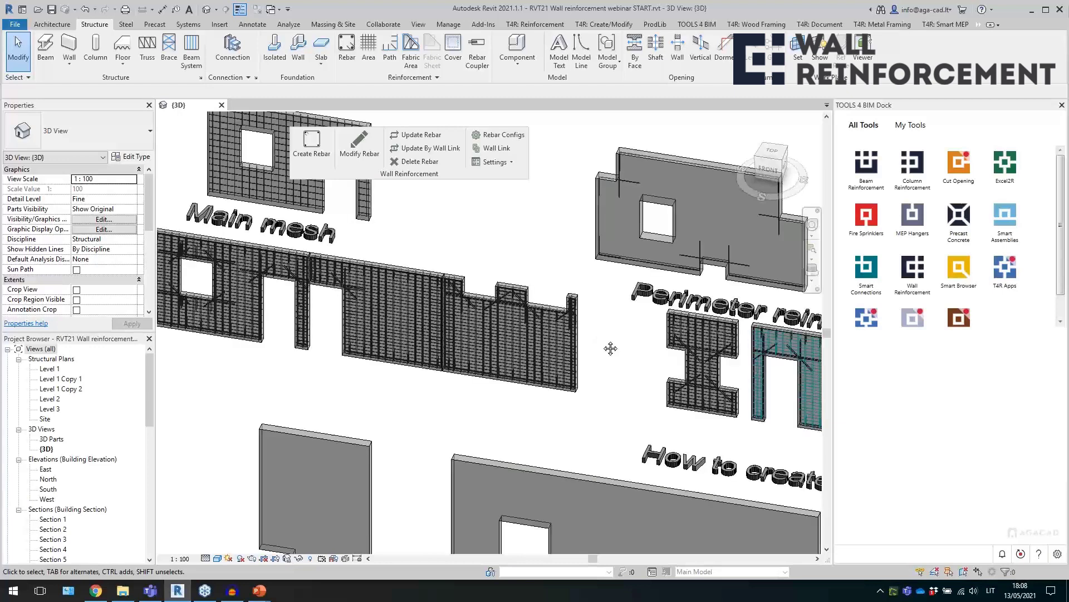
{"action": "scroll", "coordinate": [610, 347], "scroll_direction": "down", "scroll_amount": 1}
{"action": "middle_click_drag", "start_coordinate": [605, 343], "coordinate": [619, 288]}
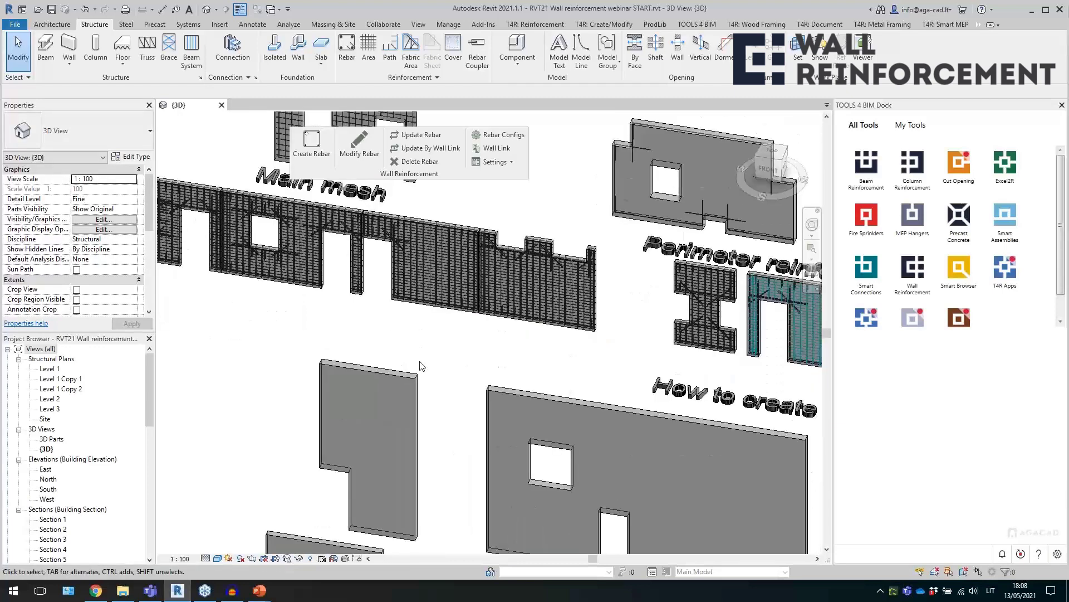
{"action": "middle_click_drag", "start_coordinate": [303, 339], "coordinate": [309, 337]}
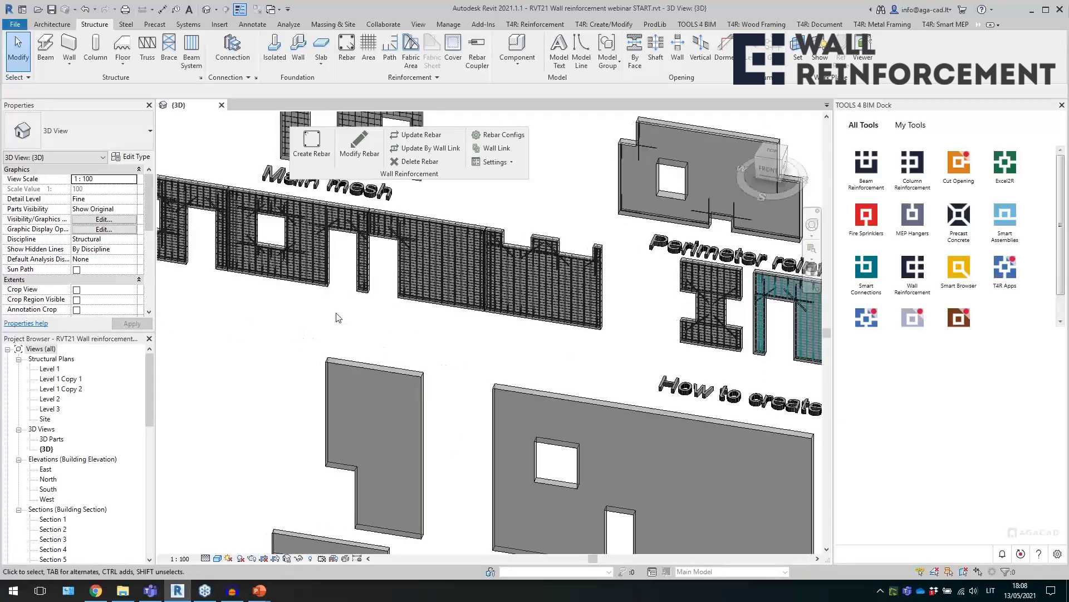
{"action": "left_click", "coordinate": [507, 163]}
{"action": "left_click", "coordinate": [508, 174]}
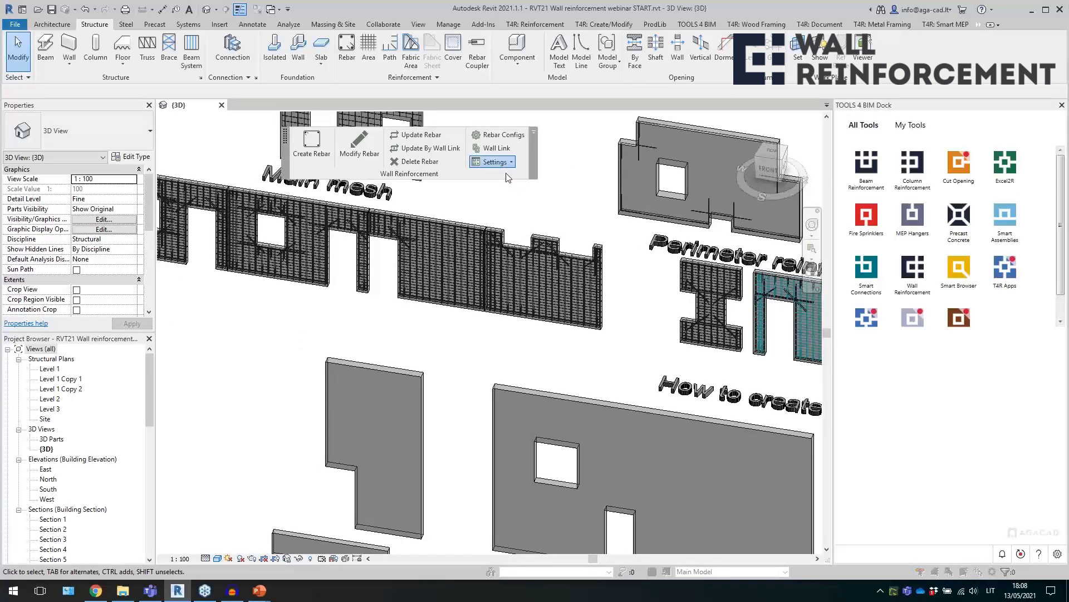
{"action": "left_click_drag", "start_coordinate": [387, 388], "coordinate": [349, 392]}
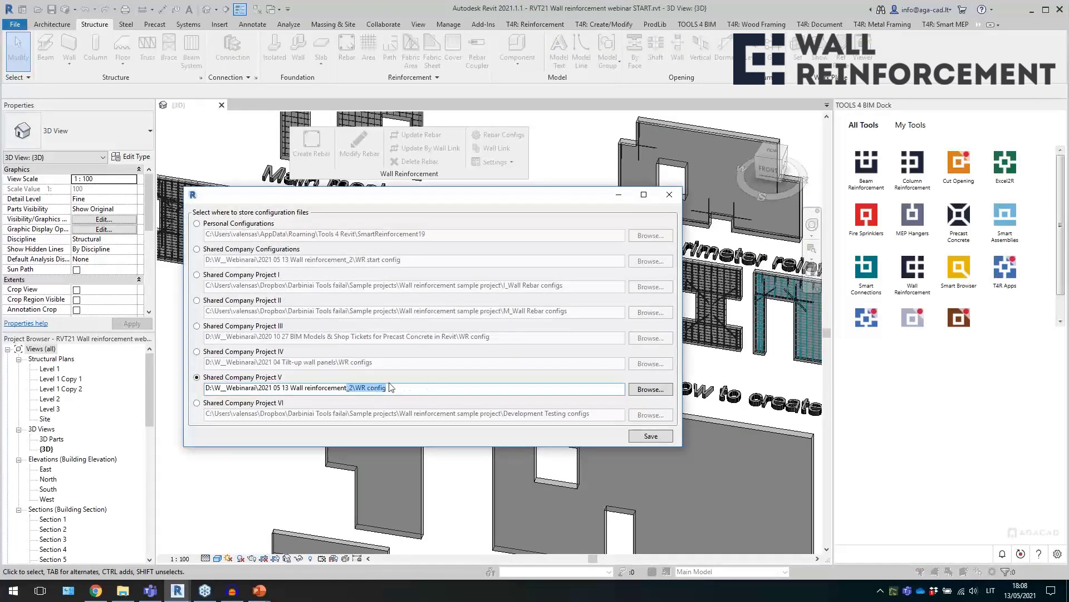
{"action": "left_click", "coordinate": [668, 199]}
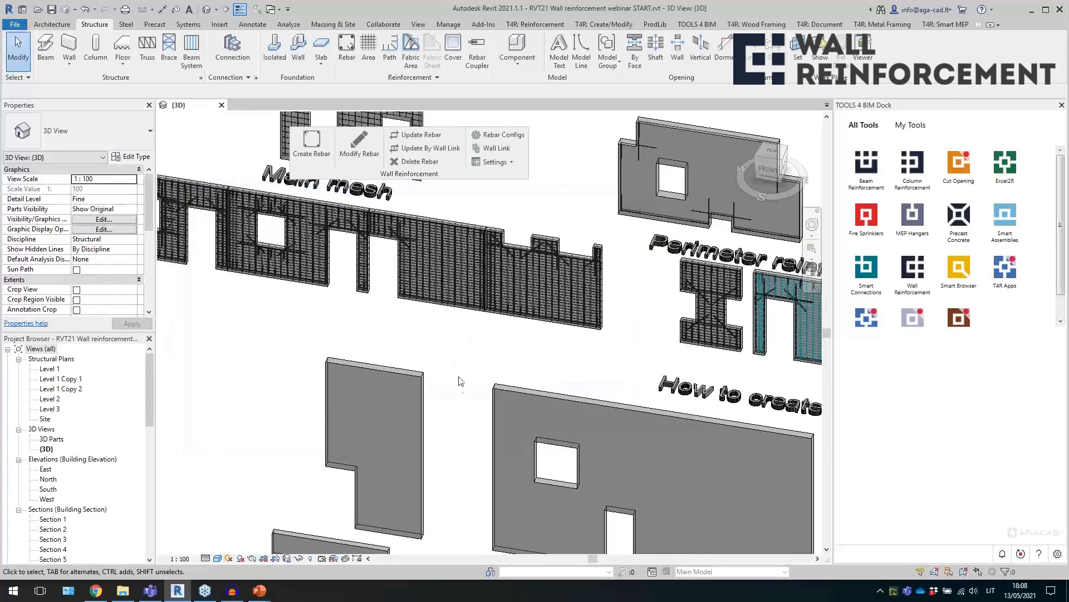
- Inspect how the I-shaped precast wall is shaped, checking the wall itself and the family type of its rectangular face opening
{"action": "scroll", "coordinate": [459, 443], "scroll_direction": "down", "scroll_amount": 5}
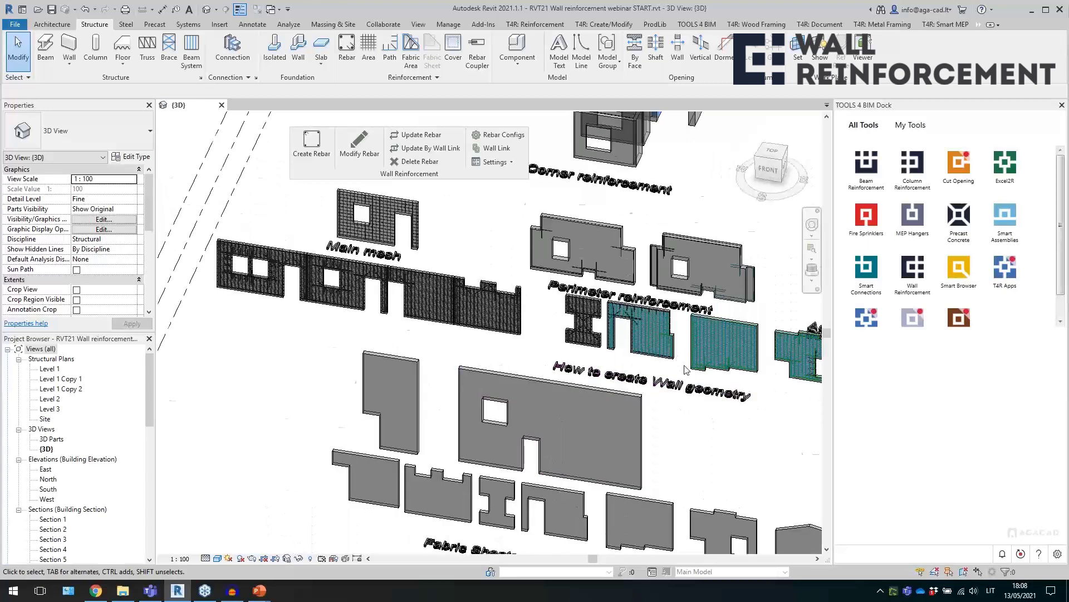
{"action": "scroll", "coordinate": [678, 356], "scroll_direction": "up", "scroll_amount": 4}
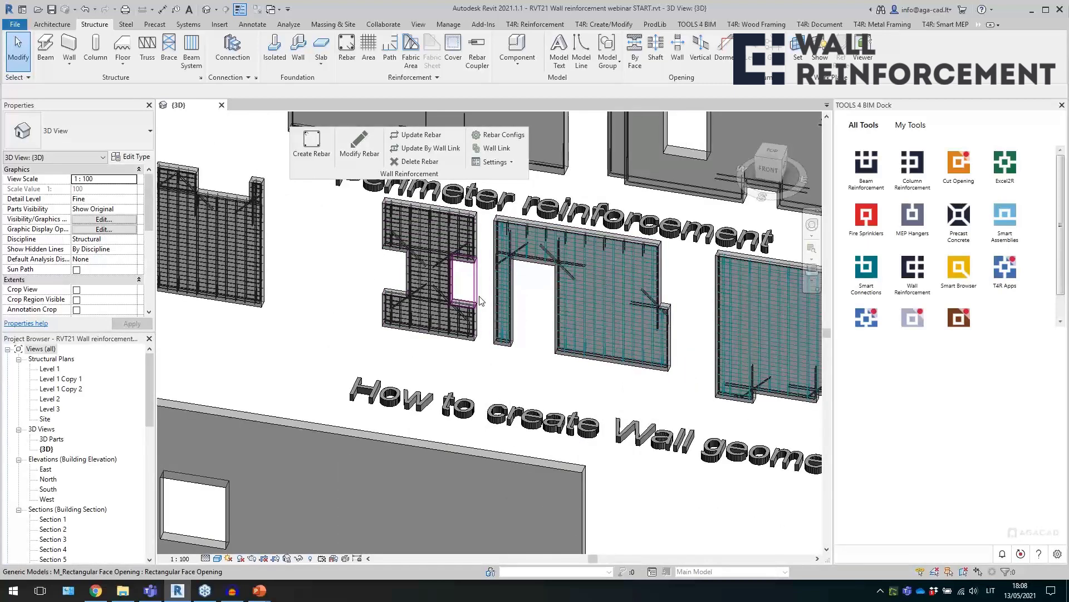
{"action": "left_click", "coordinate": [471, 337]}
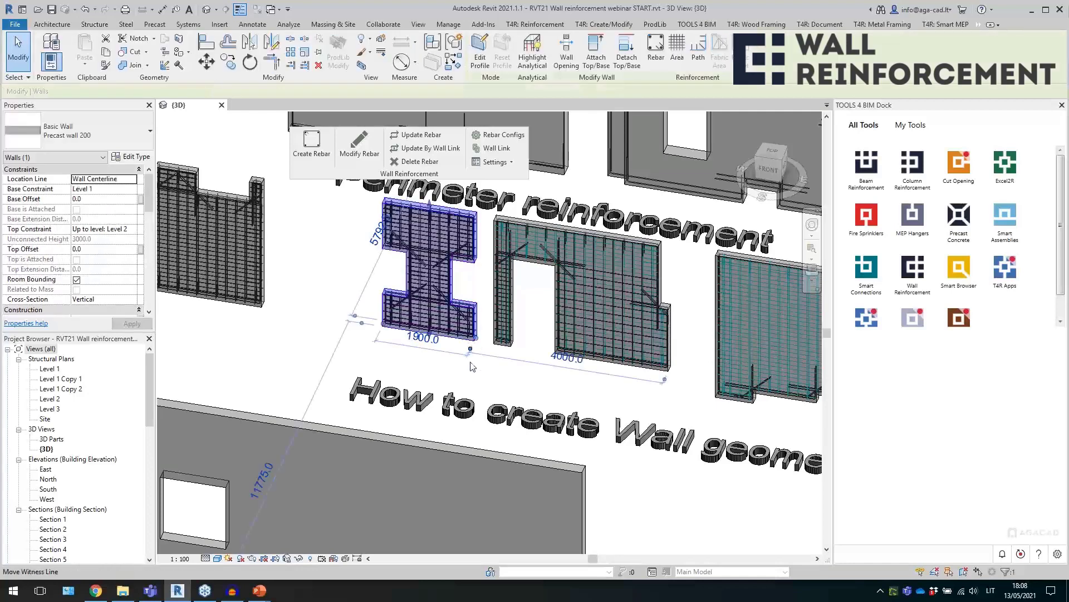
{"action": "key", "text": "Escape"}
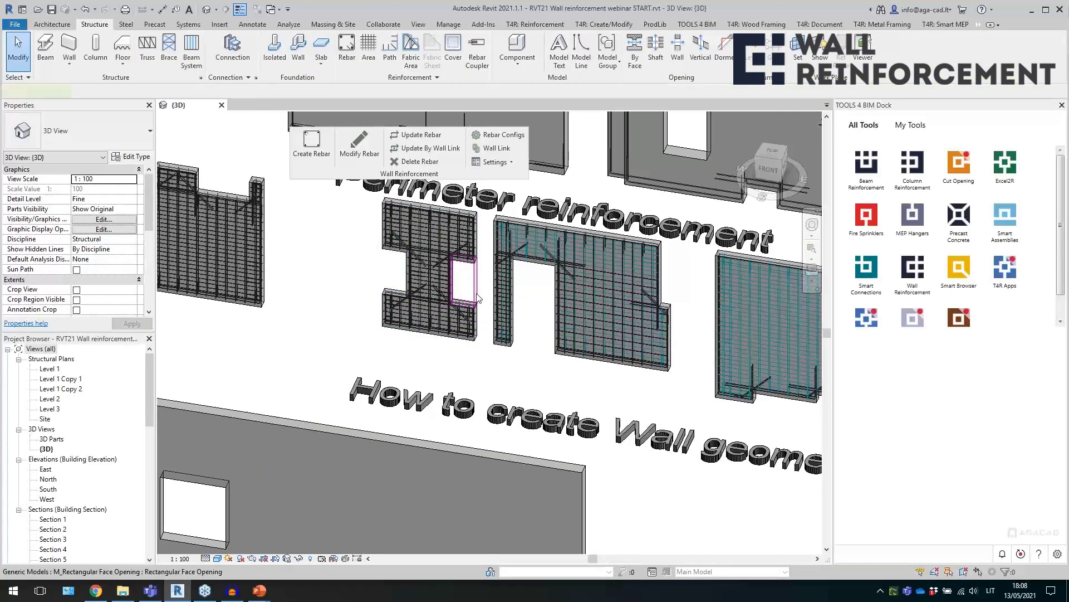
{"action": "left_click", "coordinate": [478, 298]}
{"action": "middle_click_drag", "start_coordinate": [477, 298], "coordinate": [394, 309]}
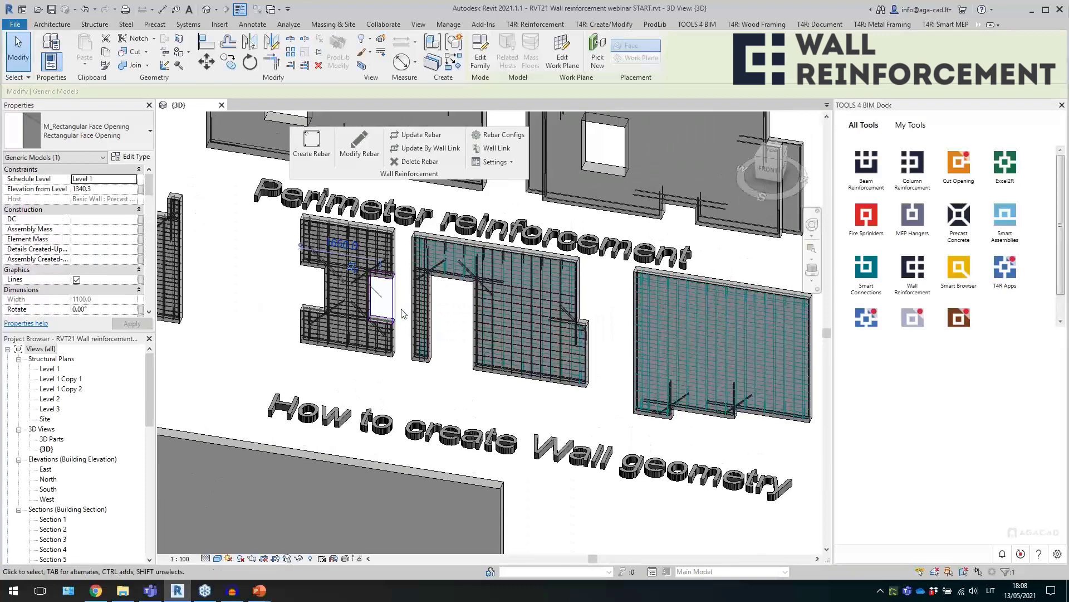
{"action": "left_click", "coordinate": [96, 142]}
{"action": "left_click", "coordinate": [99, 142]}
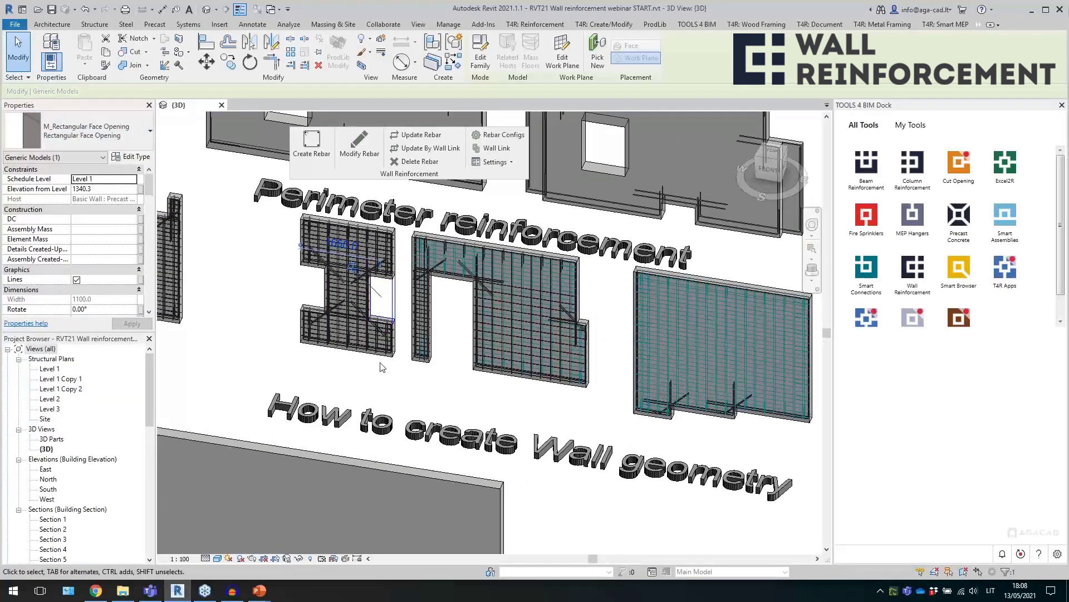
{"action": "left_click", "coordinate": [449, 382]}
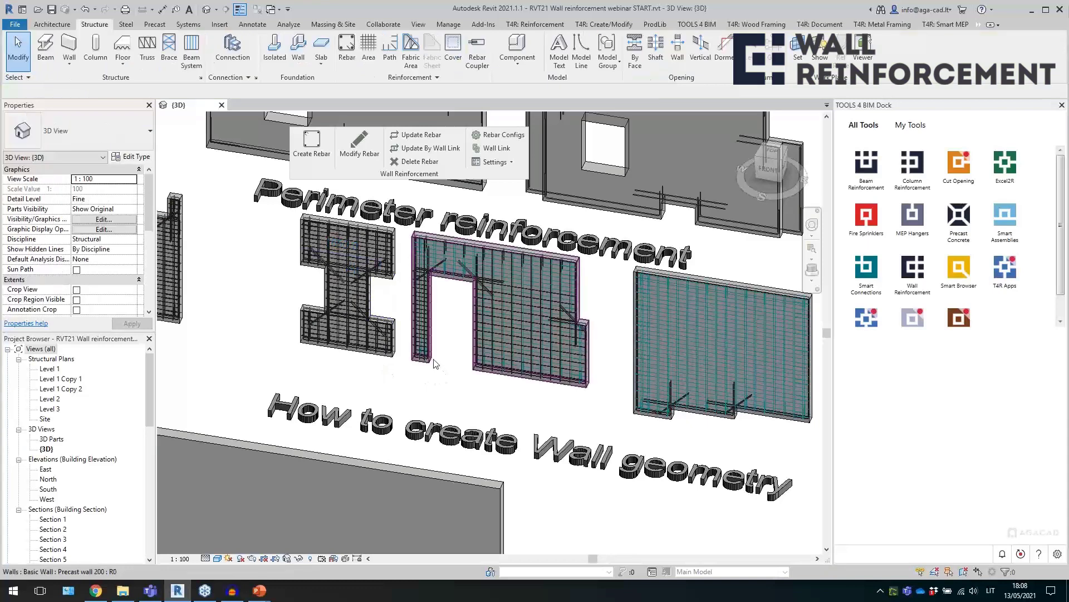
- Inspect the door opening in the neighbouring wall and the profile sketch of the next wall with the recess in its lower edge
{"action": "left_click", "coordinate": [437, 365]}
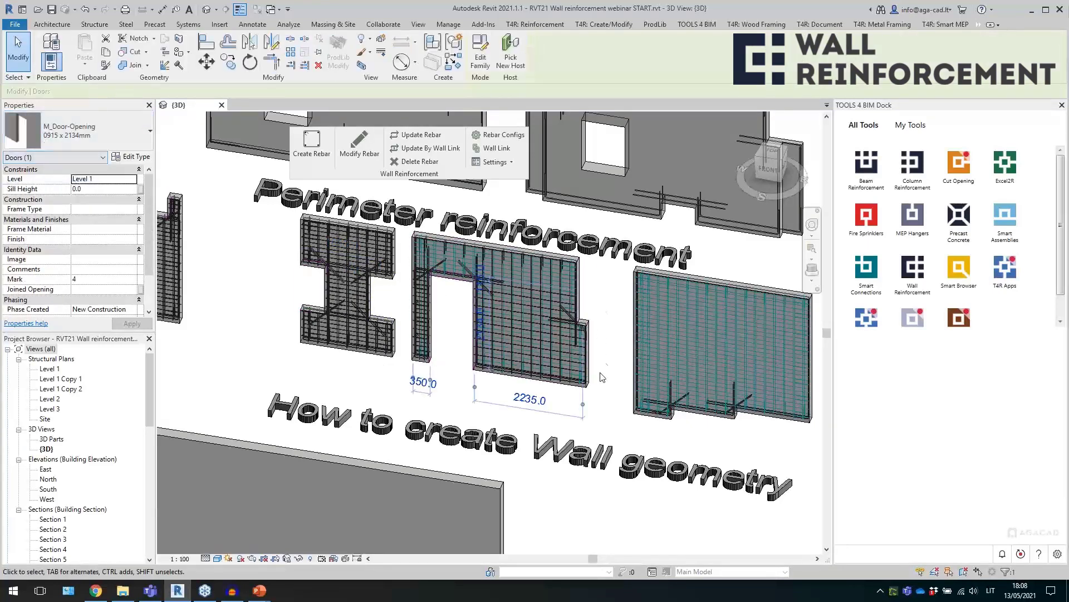
{"action": "left_click", "coordinate": [615, 328]}
{"action": "middle_click_drag", "start_coordinate": [615, 328], "coordinate": [344, 293]}
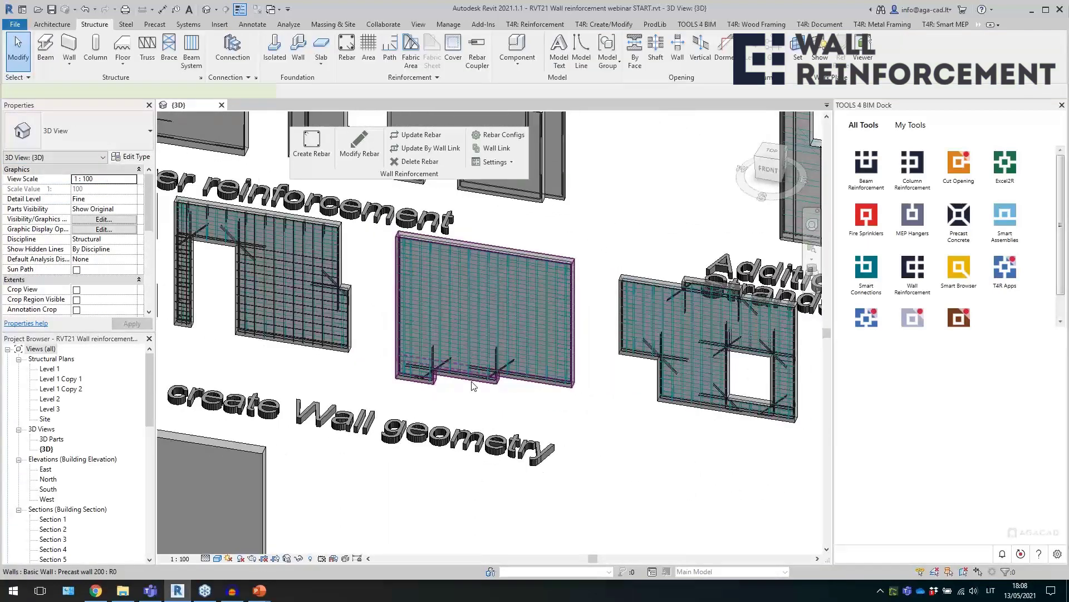
{"action": "left_click", "coordinate": [472, 382]}
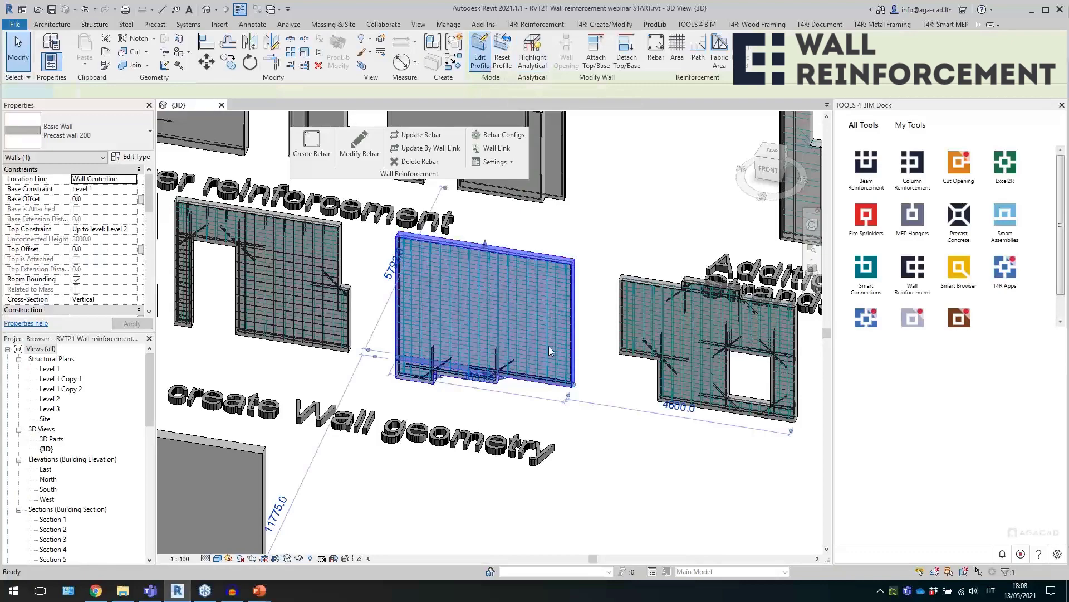
{"action": "left_click", "coordinate": [480, 55]}
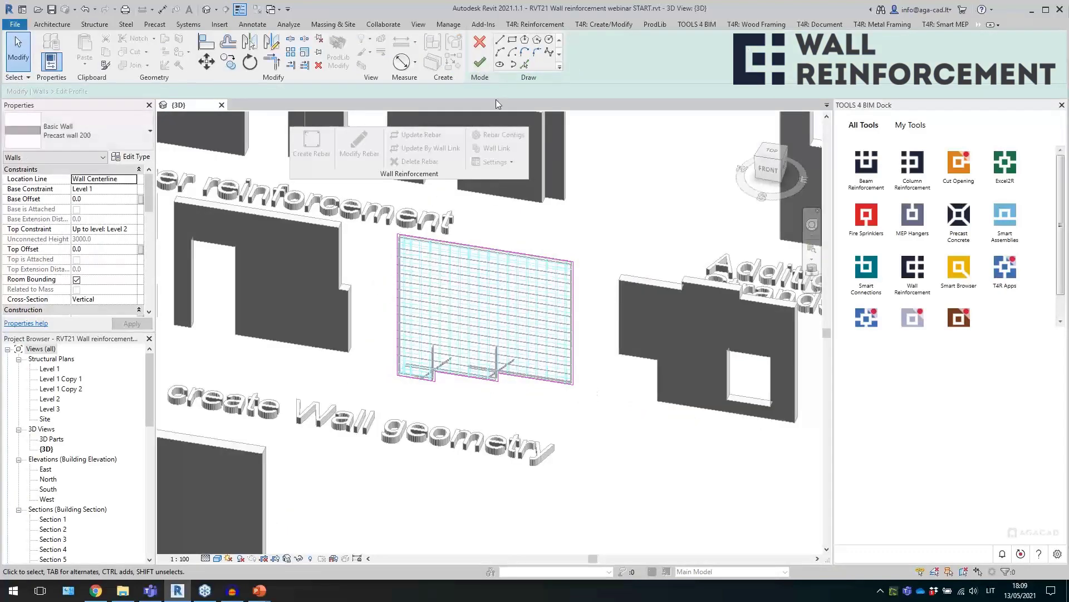
{"action": "left_click", "coordinate": [480, 61]}
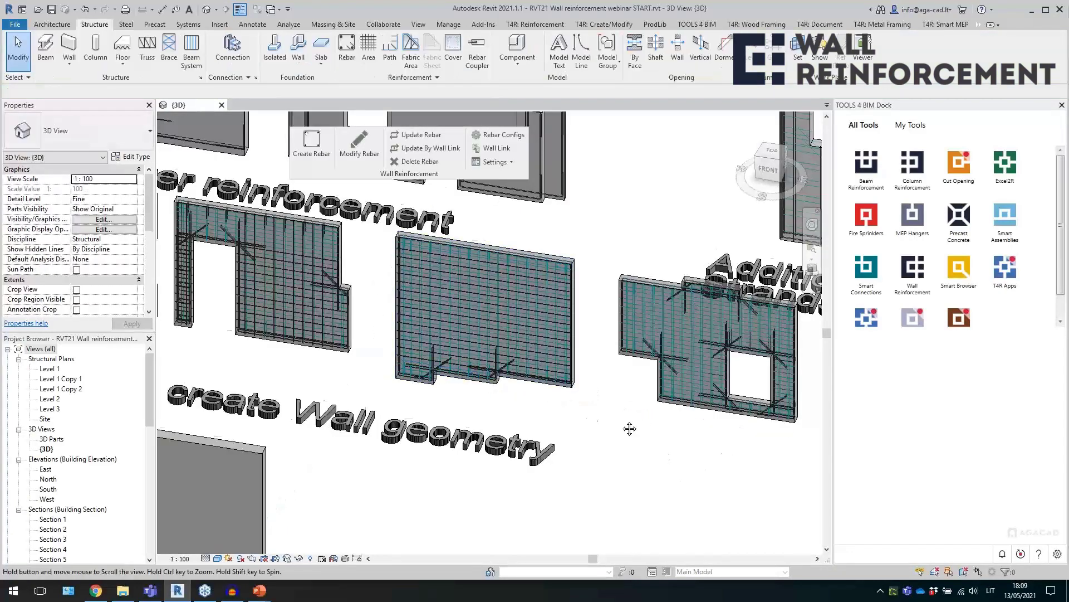
- Review the layer assembly of the Sandwich 480 cn wall type used by the long wall above the workflow heading
{"action": "middle_click_drag", "start_coordinate": [630, 428], "coordinate": [237, 377]}
{"action": "middle_click_drag", "start_coordinate": [590, 435], "coordinate": [318, 338]}
{"action": "middle_click_drag", "start_coordinate": [677, 415], "coordinate": [626, 368]}
{"action": "scroll", "coordinate": [409, 392], "scroll_direction": "down", "scroll_amount": 3}
{"action": "scroll", "coordinate": [572, 354], "scroll_direction": "down", "scroll_amount": 1}
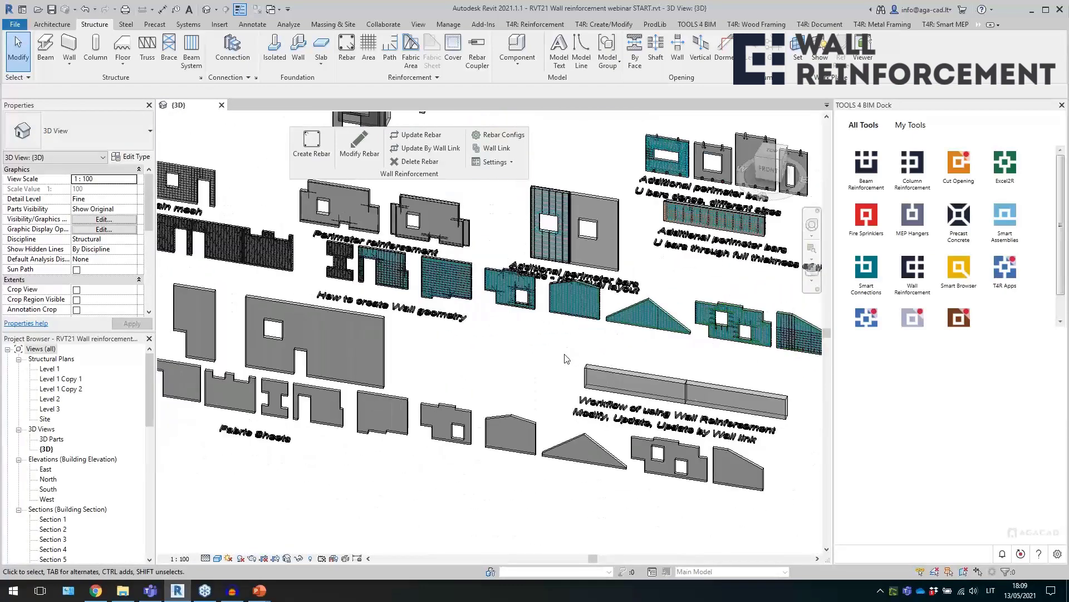
{"action": "scroll", "coordinate": [807, 424], "scroll_direction": "up", "scroll_amount": 5}
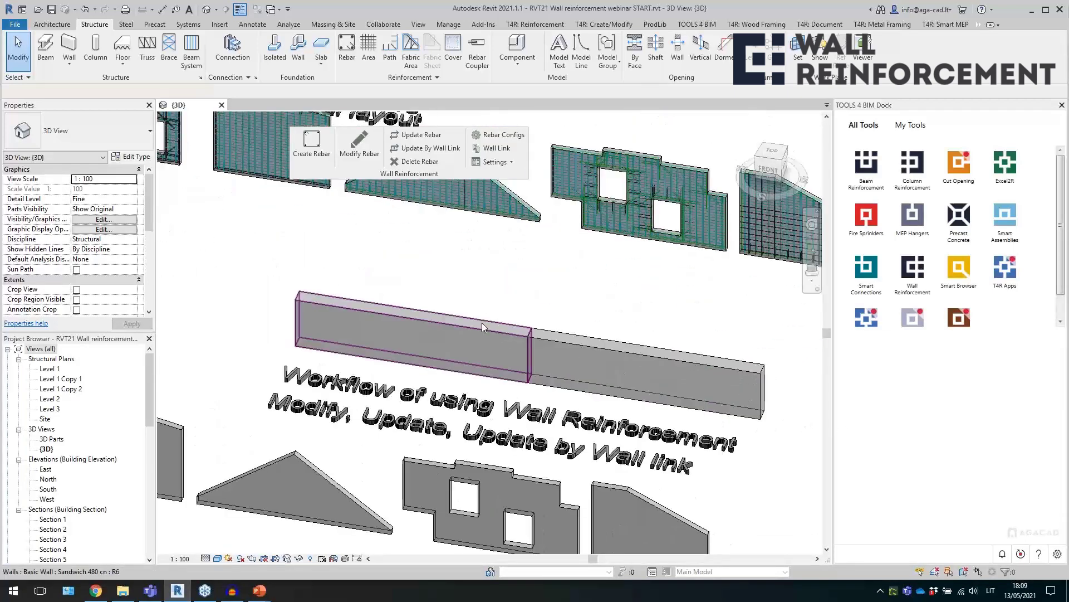
{"action": "left_click", "coordinate": [482, 323]}
{"action": "middle_click_drag", "start_coordinate": [482, 323], "coordinate": [582, 313], "text": "shift"}
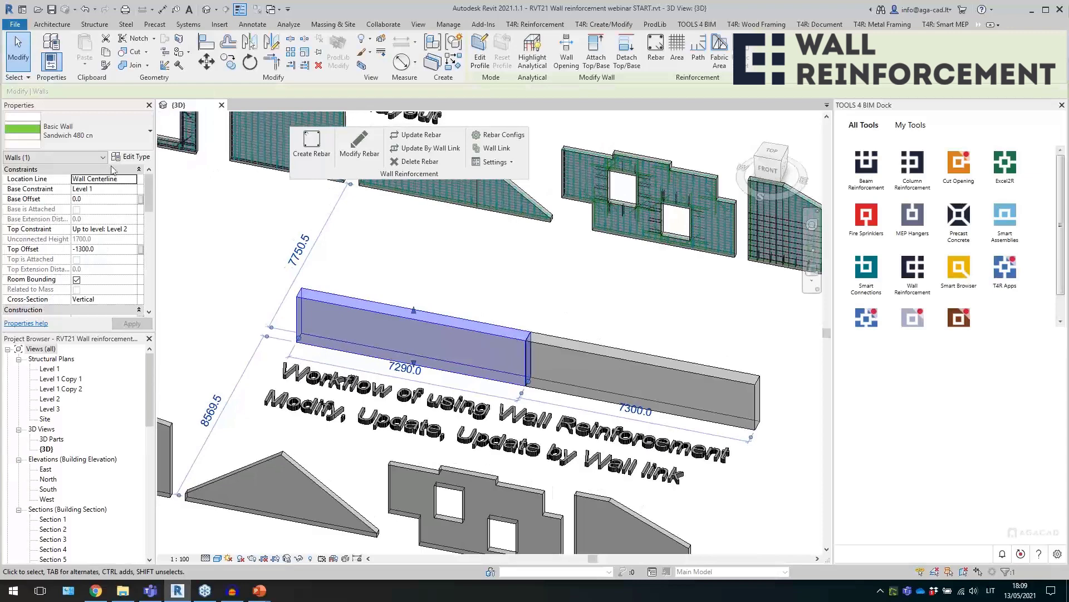
{"action": "left_click", "coordinate": [130, 156]}
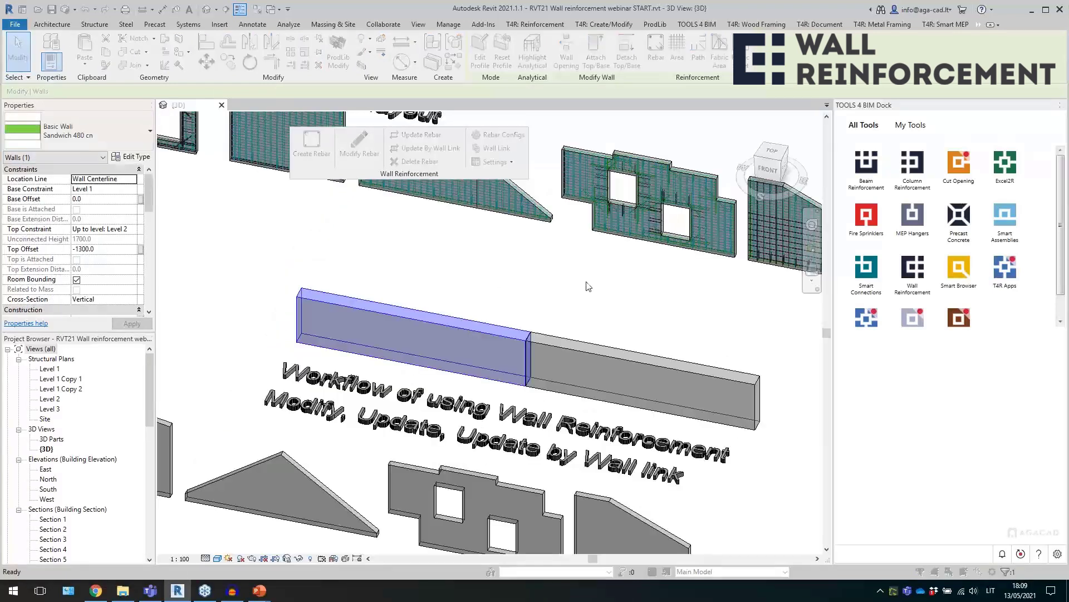
{"action": "left_click", "coordinate": [585, 232]}
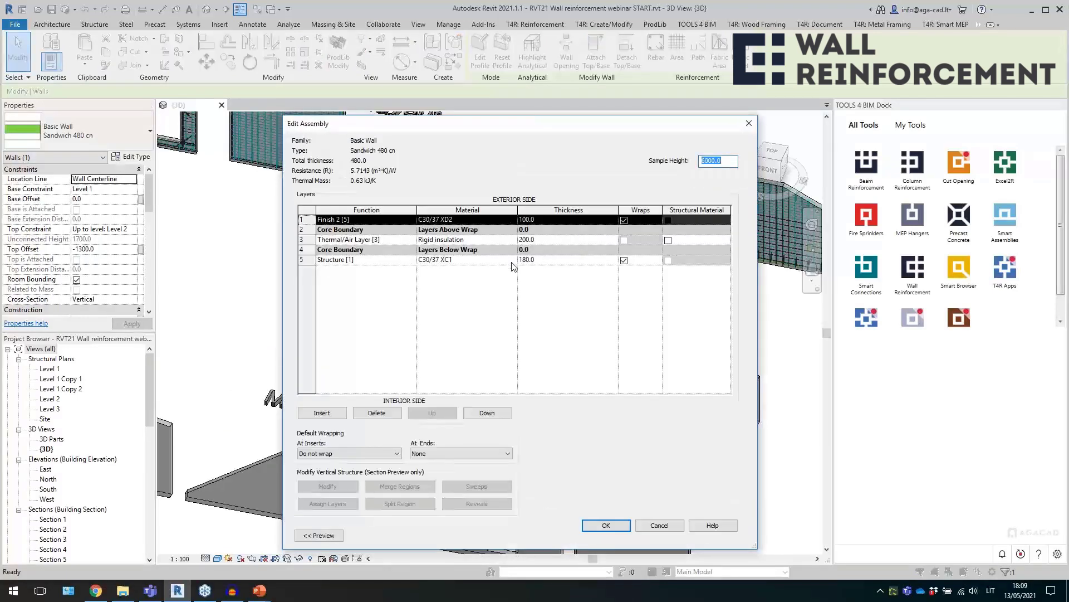
{"action": "left_click", "coordinate": [748, 125]}
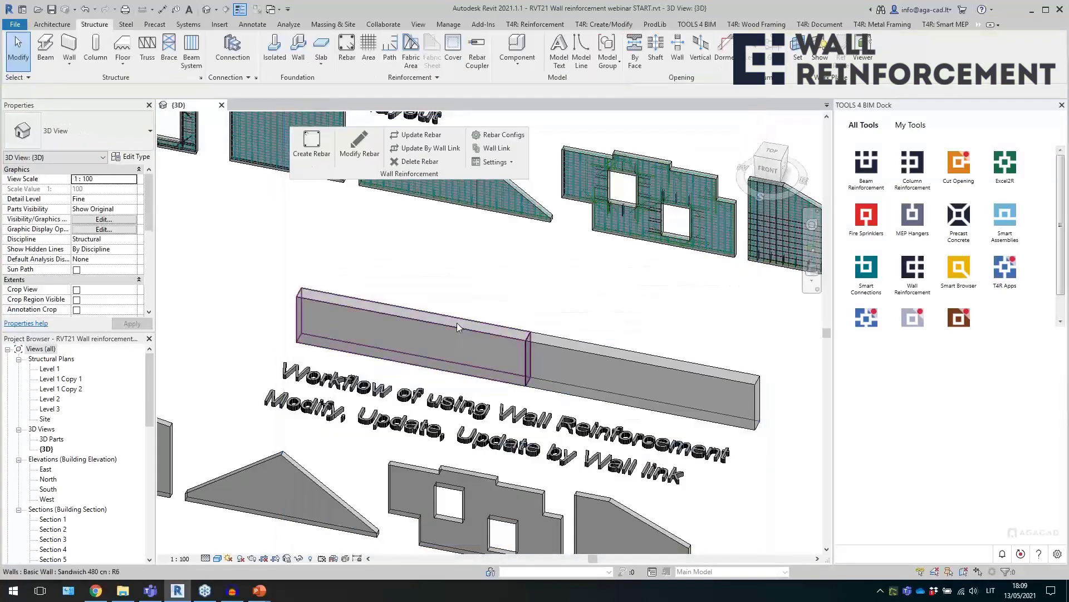
- Open the wall links for the first sandwich wall and choose the Sandwich 480 cn wall type
{"action": "left_click", "coordinate": [457, 322]}
{"action": "left_click", "coordinate": [493, 149]}
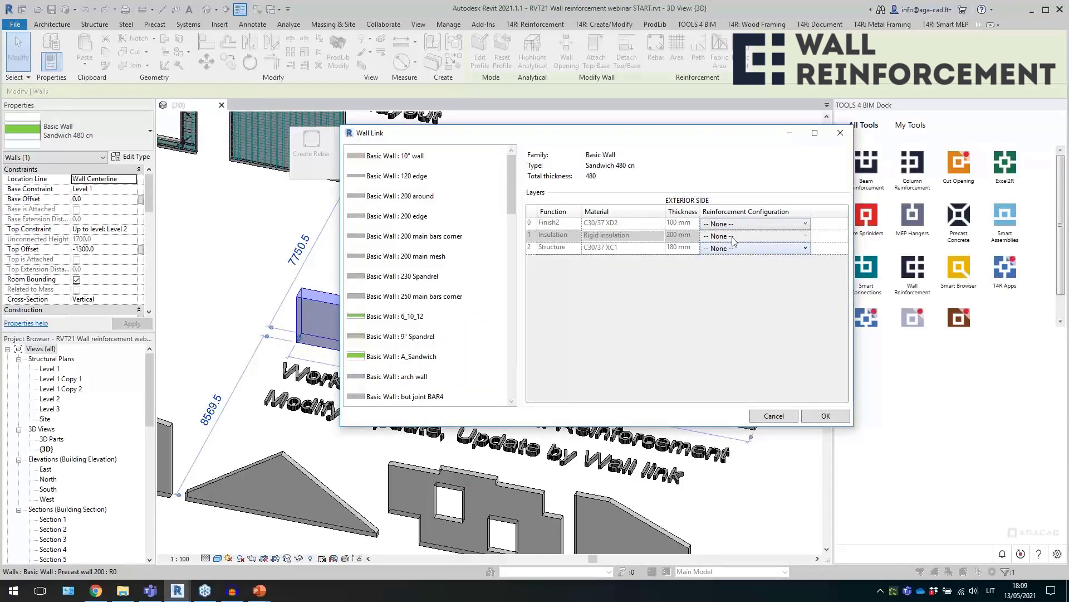
{"action": "left_click_drag", "start_coordinate": [512, 201], "coordinate": [512, 379]}
{"action": "left_click", "coordinate": [464, 297]}
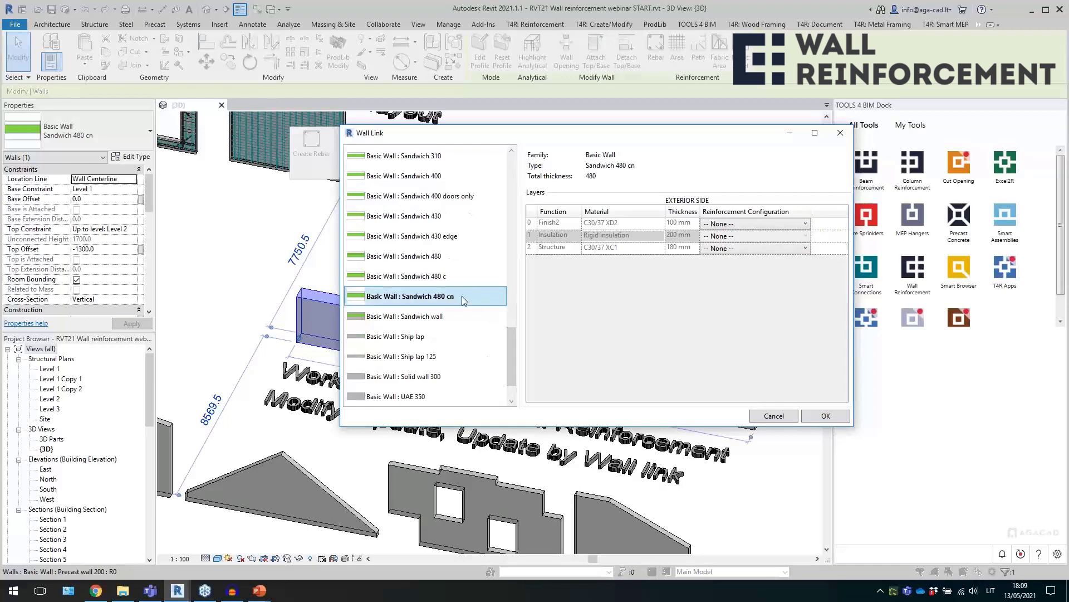
- Link the Structure layer to the Finland sandwich 480 configuration and the Finish2 layer to External layer U vertical
{"action": "left_click", "coordinate": [747, 249]}
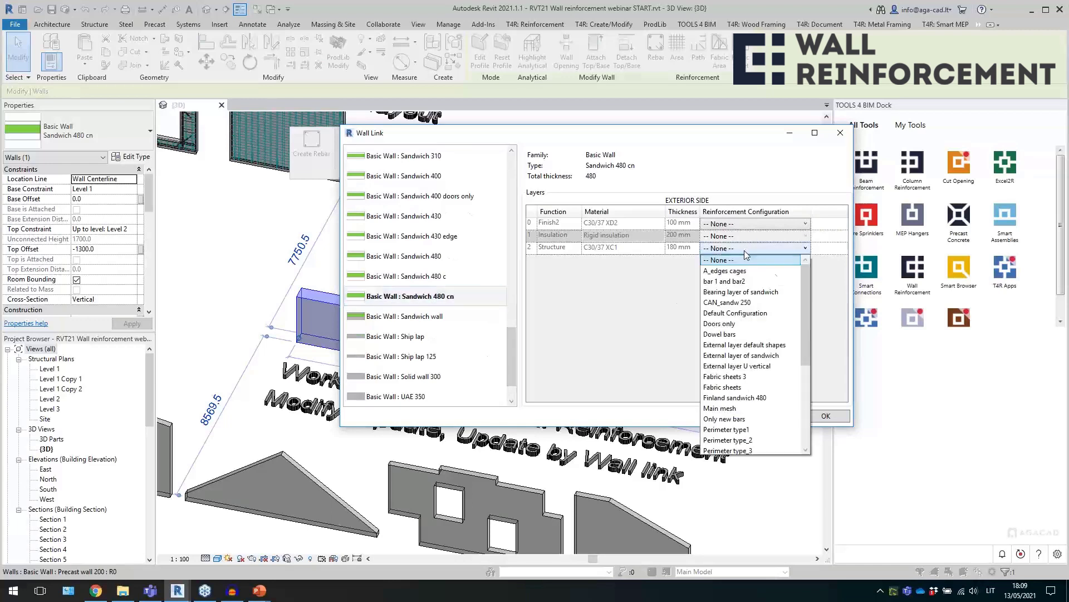
{"action": "left_click", "coordinate": [772, 398]}
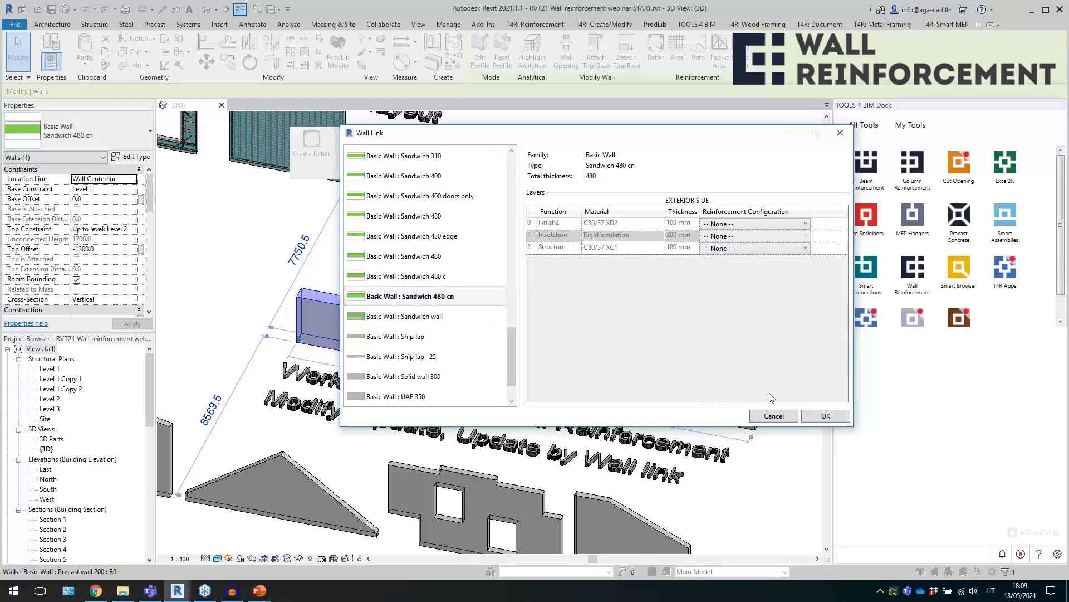
{"action": "left_click", "coordinate": [741, 225]}
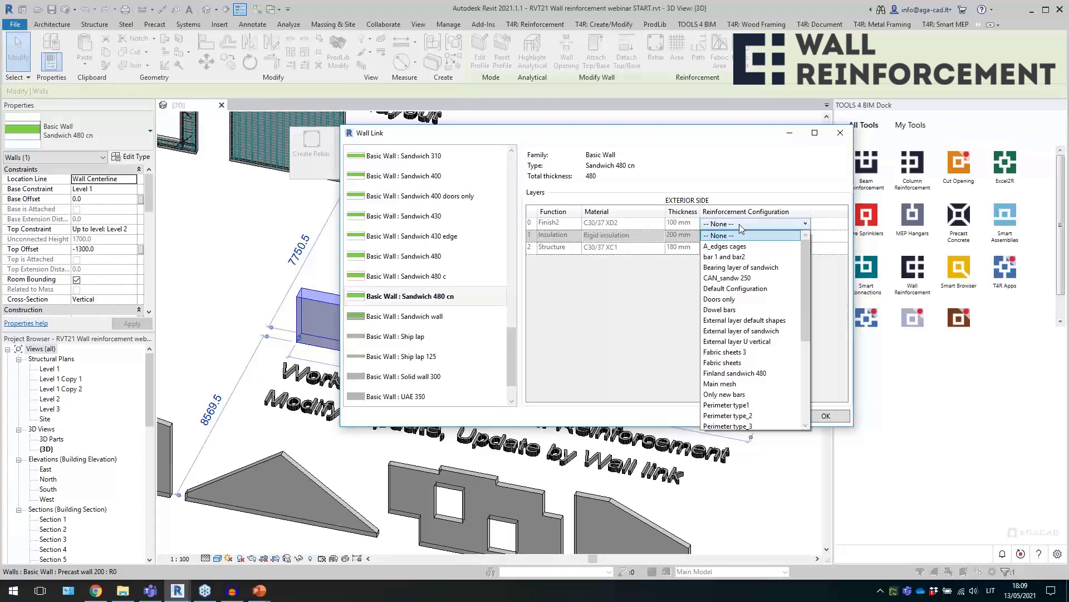
{"action": "left_click", "coordinate": [770, 342]}
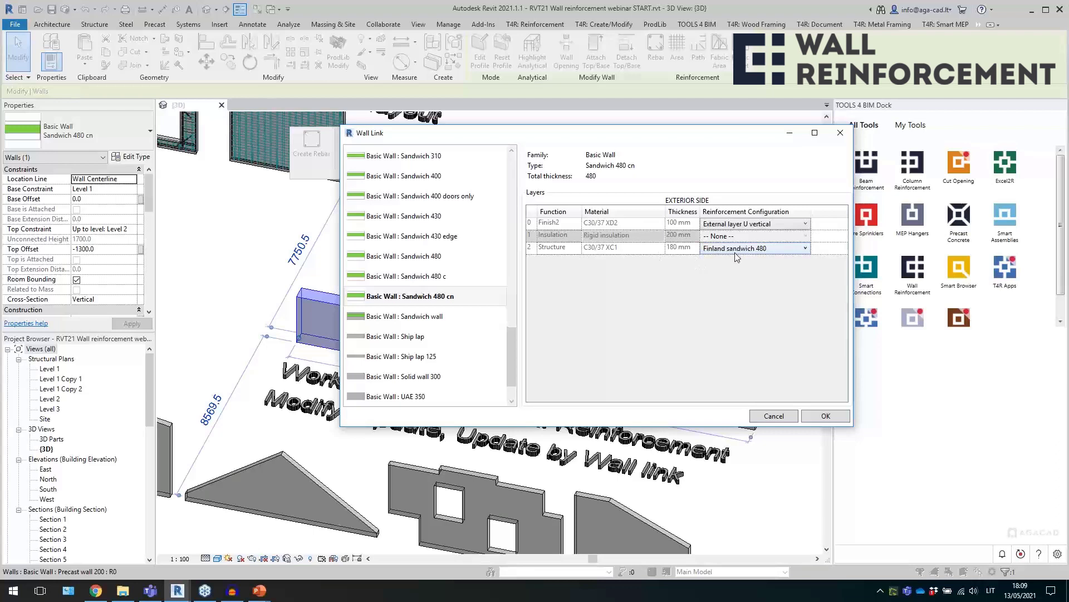
{"action": "left_click", "coordinate": [678, 224]}
{"action": "left_click", "coordinate": [725, 238]}
{"action": "left_click", "coordinate": [823, 417]}
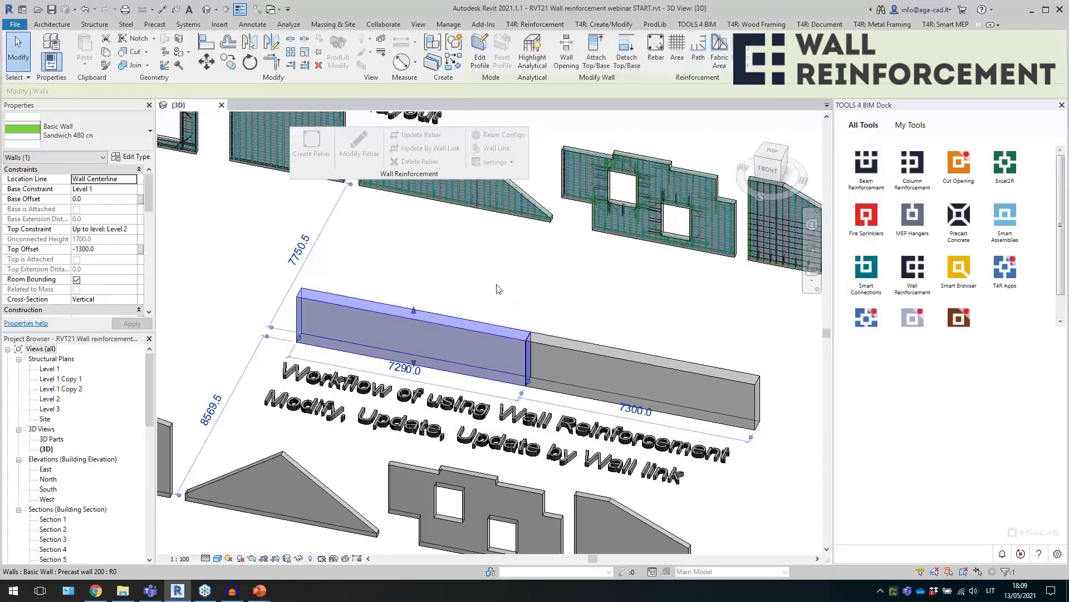
- Create rebar for the linked sandwich wall and inspect the U-shaped bars along its lower edge
{"action": "left_click", "coordinate": [312, 151]}
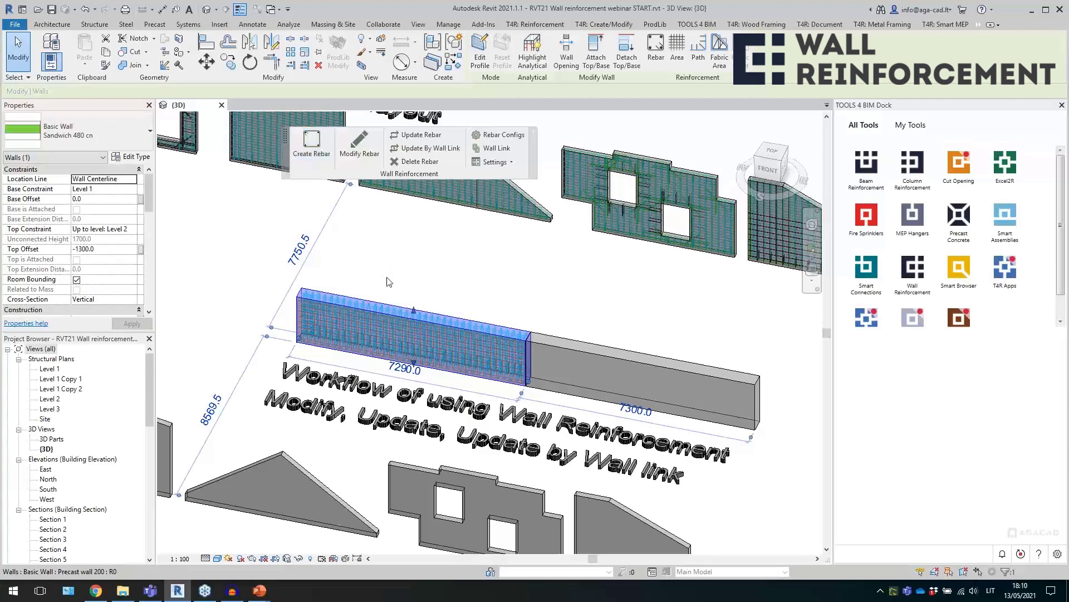
{"action": "scroll", "coordinate": [336, 313], "scroll_direction": "up", "scroll_amount": 3}
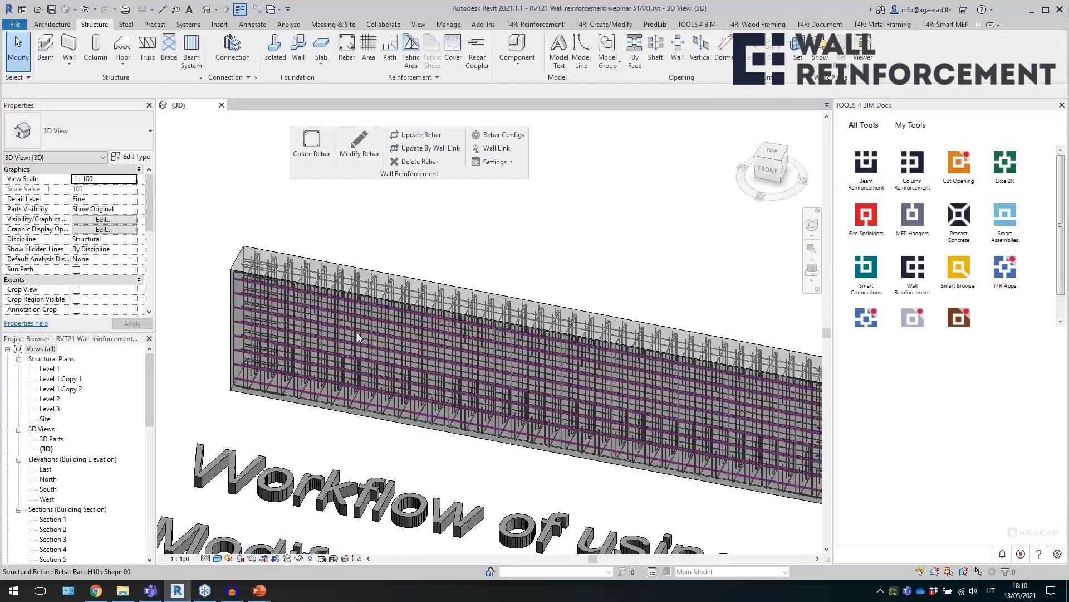
{"action": "scroll", "coordinate": [357, 333], "scroll_direction": "up", "scroll_amount": 4}
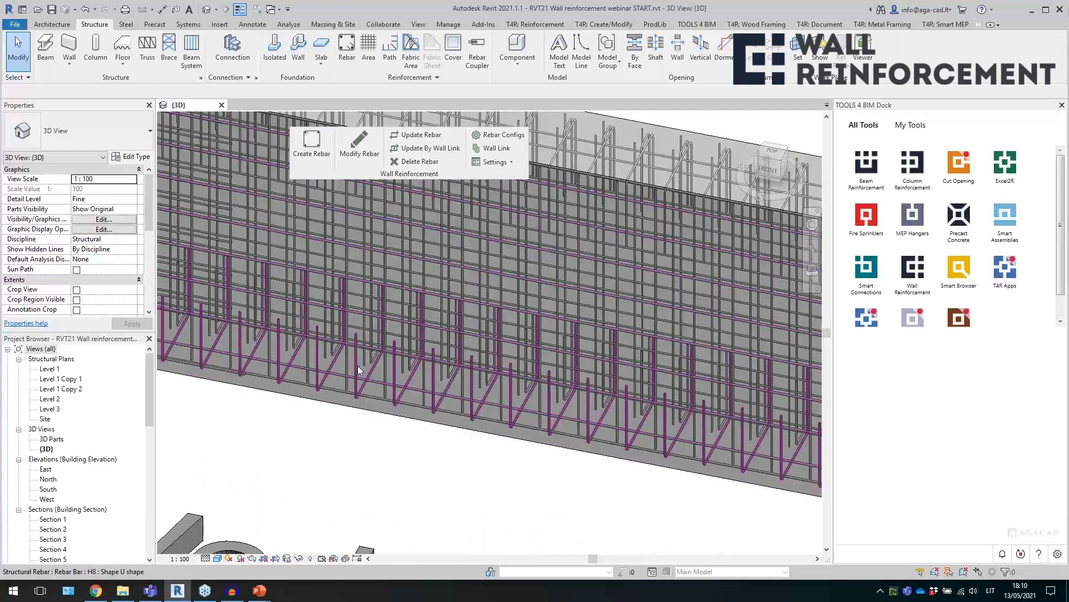
{"action": "left_click", "coordinate": [355, 367]}
{"action": "middle_click_drag", "start_coordinate": [355, 367], "coordinate": [381, 389], "text": "shift"}
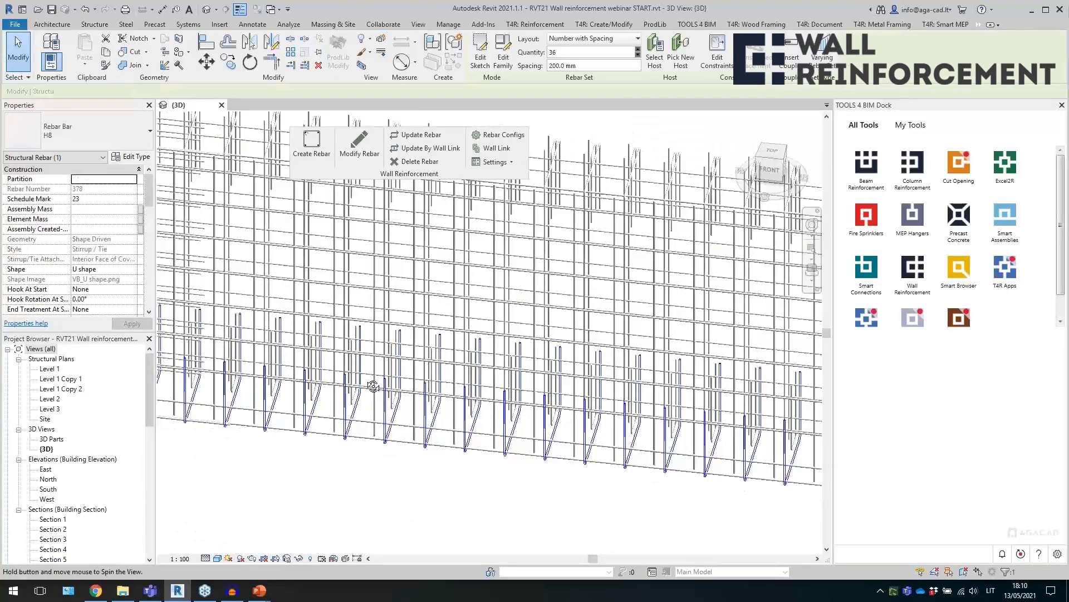
- In the Level 1 plan, move the Section 3 marker onto the reinforced sandwich wall above the workflow heading
{"action": "key", "text": "Escape"}
{"action": "left_click", "coordinate": [51, 368]}
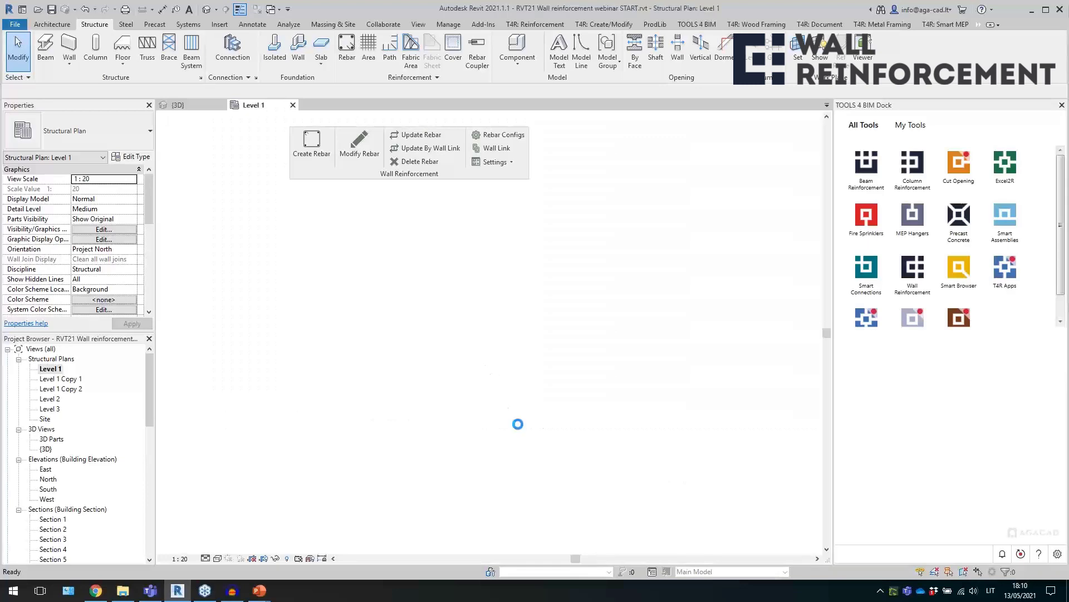
{"action": "scroll", "coordinate": [557, 449], "scroll_direction": "up", "scroll_amount": 5}
{"action": "scroll", "coordinate": [559, 452], "scroll_direction": "up", "scroll_amount": 1}
{"action": "scroll", "coordinate": [651, 409], "scroll_direction": "down", "scroll_amount": 3}
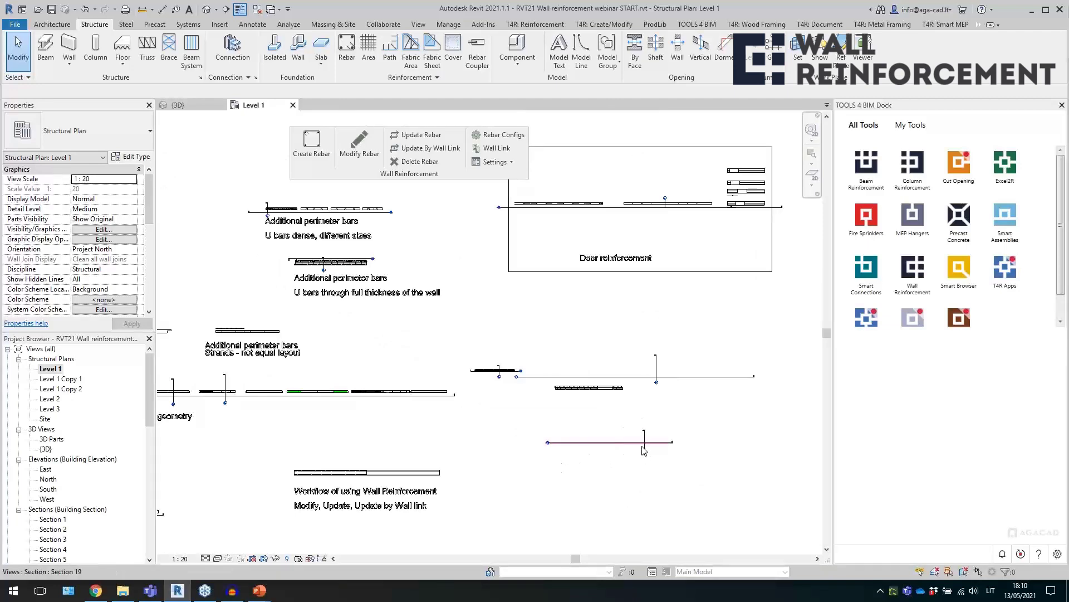
{"action": "scroll", "coordinate": [641, 463], "scroll_direction": "up", "scroll_amount": 1}
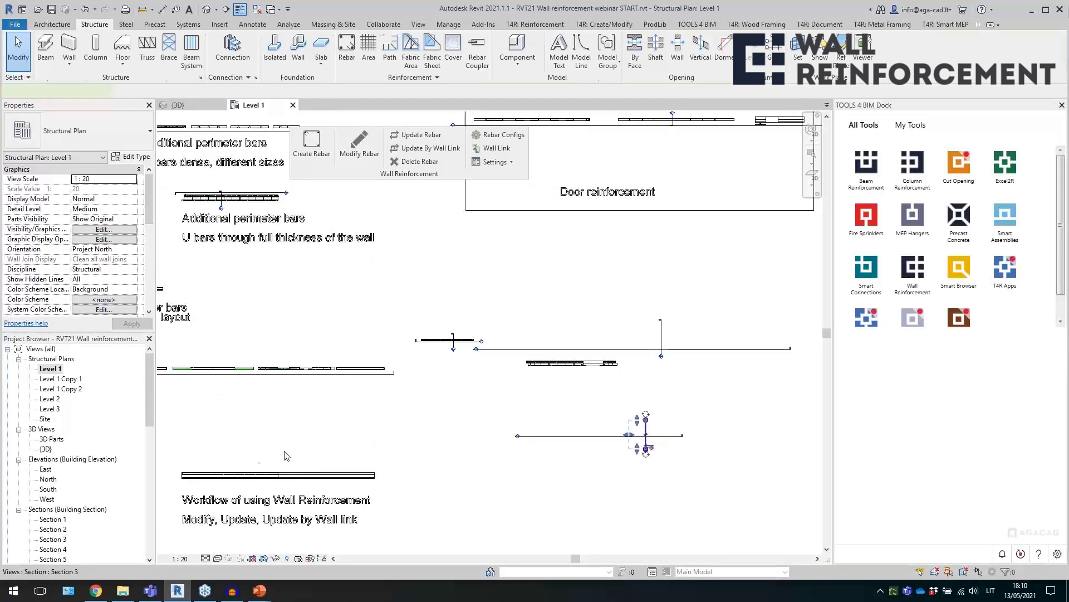
{"action": "left_click_drag", "start_coordinate": [285, 451], "coordinate": [237, 481]}
{"action": "left_click", "coordinate": [302, 445]}
{"action": "scroll", "coordinate": [239, 497], "scroll_direction": "up", "scroll_amount": 3}
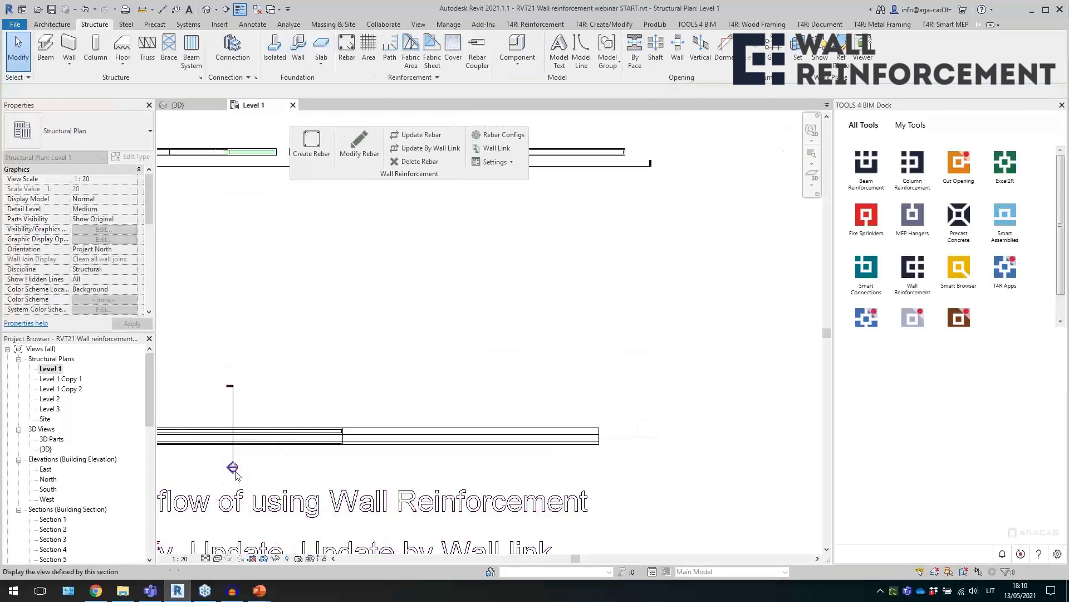
- Open Section 3 and inspect the U-shaped bars at the lower and upper edges of the sandwich wall
{"action": "double_click", "coordinate": [234, 470]}
{"action": "scroll", "coordinate": [463, 398], "scroll_direction": "up", "scroll_amount": 1}
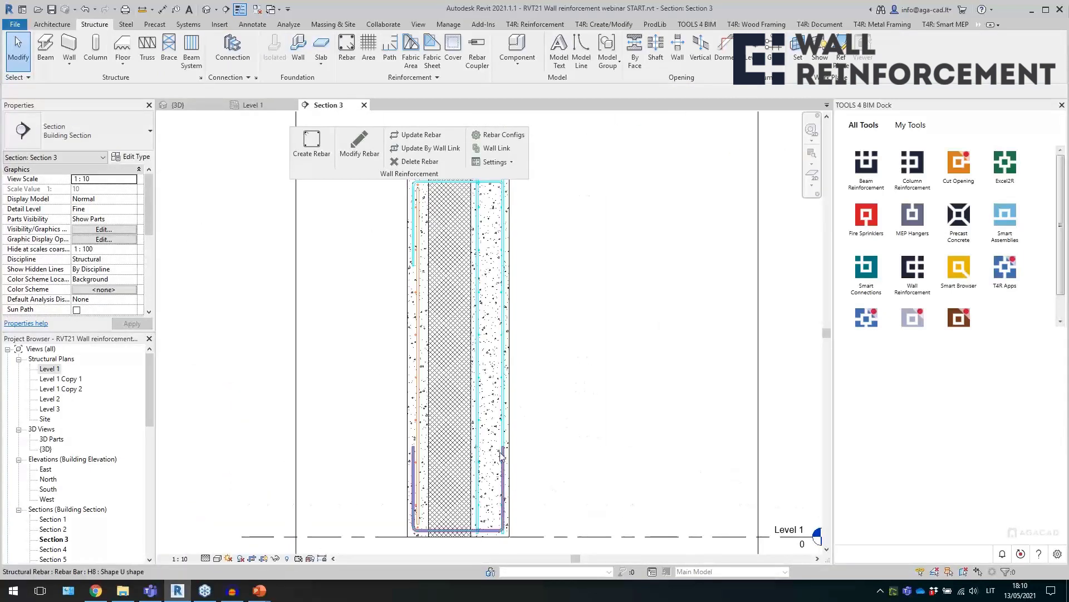
{"action": "scroll", "coordinate": [501, 454], "scroll_direction": "up", "scroll_amount": 2}
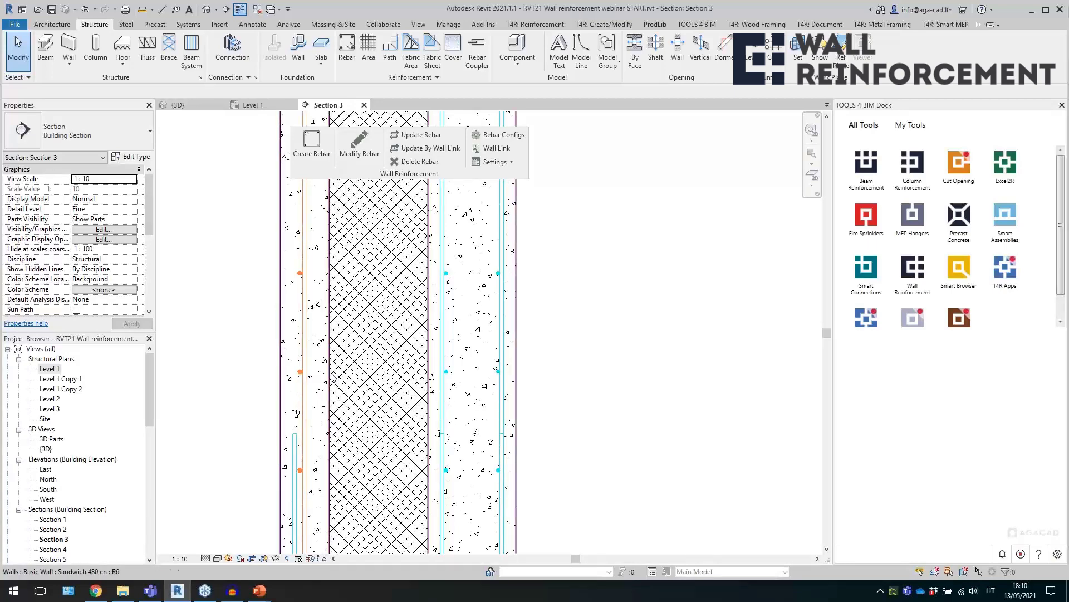
{"action": "scroll", "coordinate": [334, 446], "scroll_direction": "down", "scroll_amount": 1}
{"action": "scroll", "coordinate": [359, 479], "scroll_direction": "up", "scroll_amount": 1}
{"action": "left_click", "coordinate": [362, 474]}
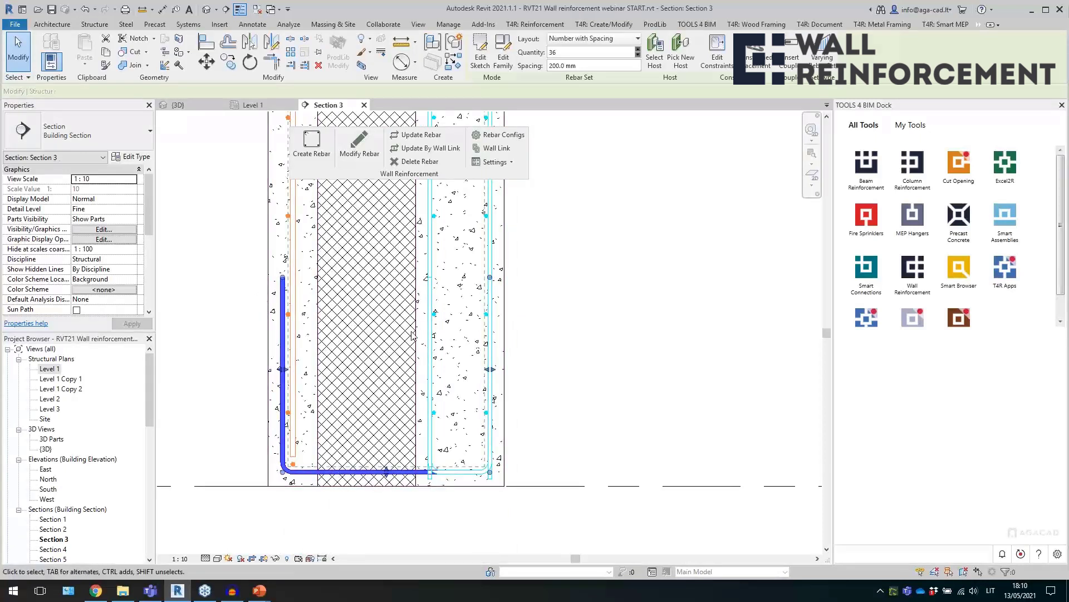
{"action": "left_click", "coordinate": [429, 383]}
{"action": "scroll", "coordinate": [396, 401], "scroll_direction": "down", "scroll_amount": 2}
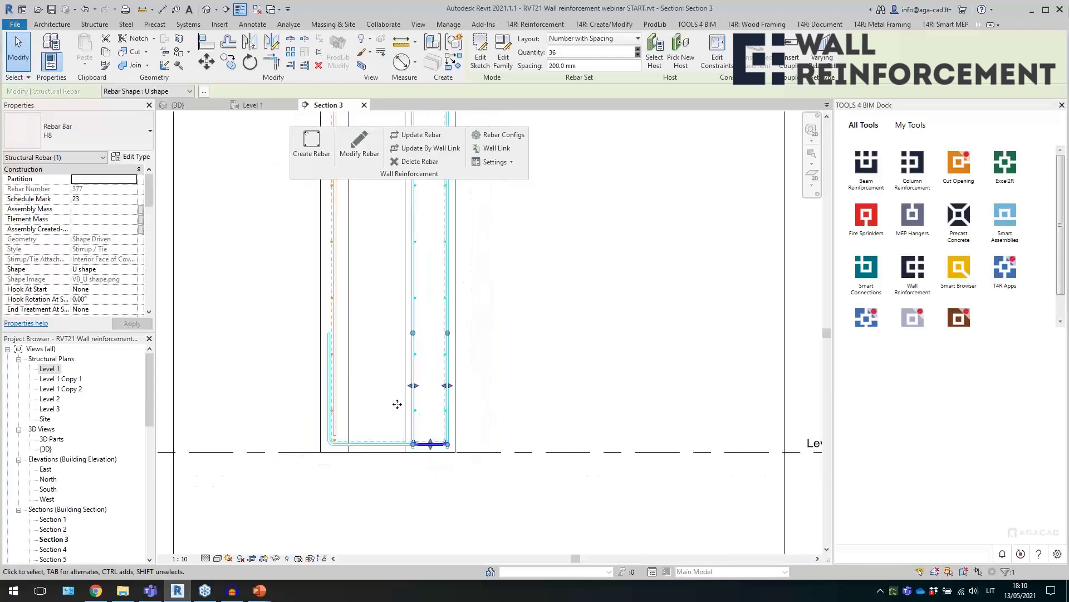
{"action": "left_click", "coordinate": [490, 365]}
{"action": "middle_click_drag", "start_coordinate": [490, 365], "coordinate": [546, 499]}
{"action": "scroll", "coordinate": [523, 434], "scroll_direction": "down", "scroll_amount": 2}
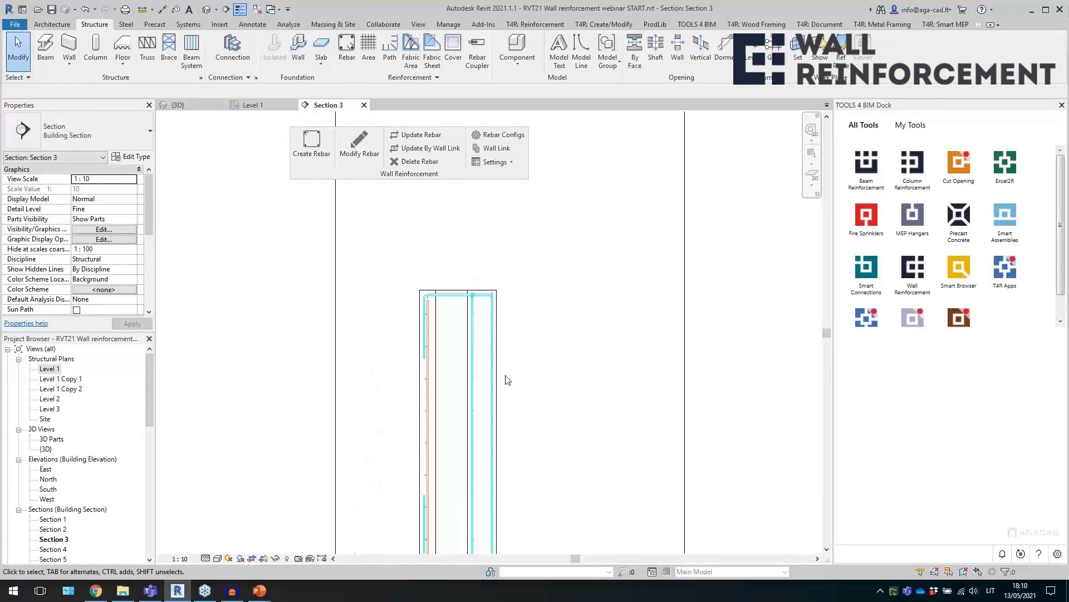
- Return to the 3D view of the two sandwich walls and close the inactive views
{"action": "left_click", "coordinate": [206, 8]}
{"action": "left_click", "coordinate": [256, 9]}
{"action": "scroll", "coordinate": [412, 362], "scroll_direction": "down", "scroll_amount": 8}
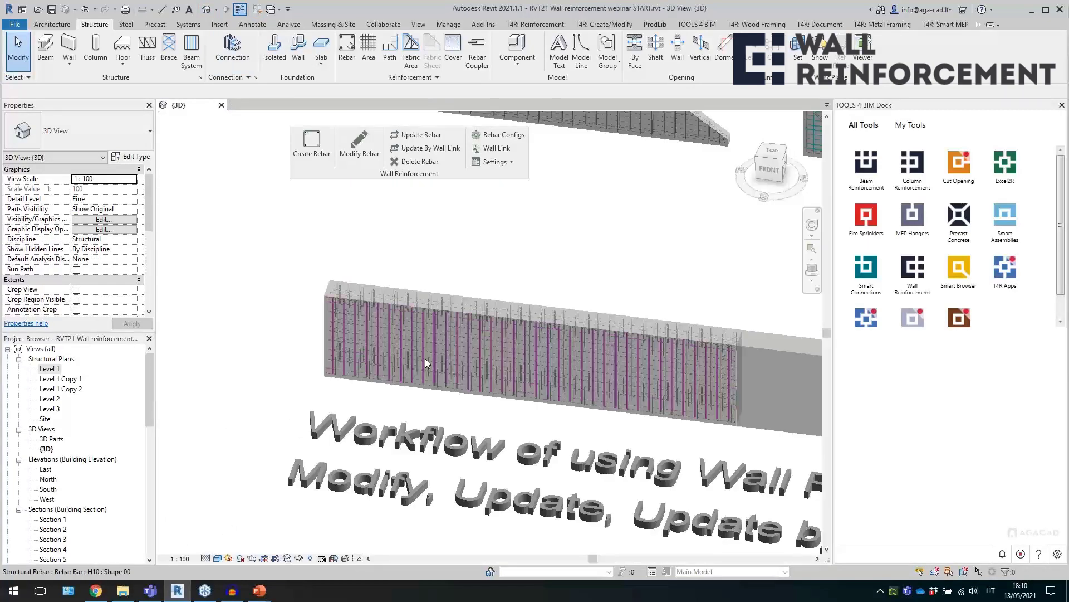
{"action": "scroll", "coordinate": [559, 315], "scroll_direction": "up", "scroll_amount": 3}
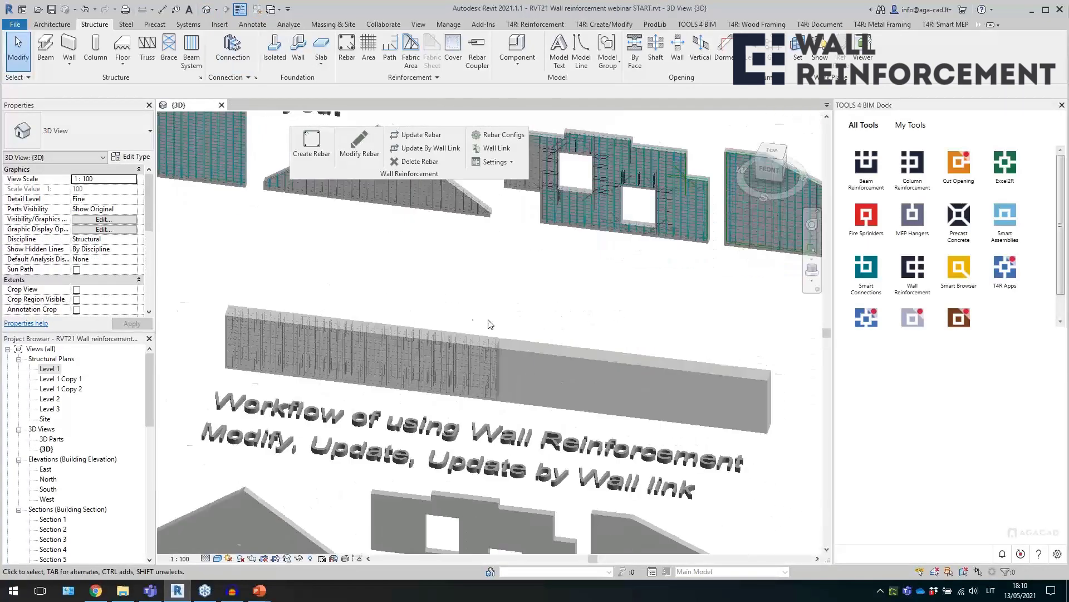
- Insert the Smart Connections elements, including lifting hooks, diagonal ties and end cuts, into both sandwich walls
{"action": "left_click", "coordinate": [454, 336]}
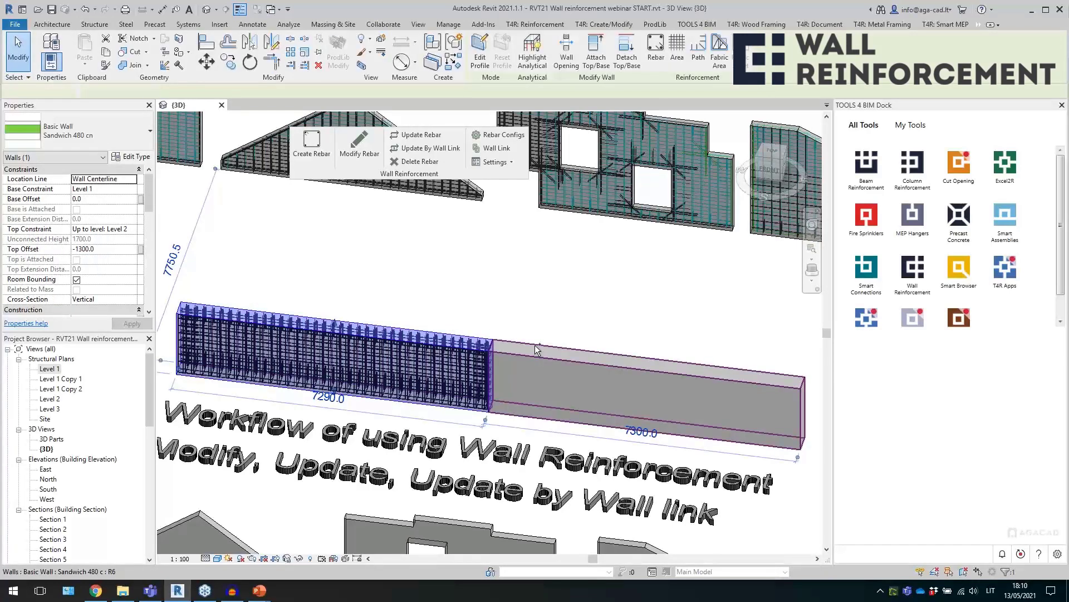
{"action": "left_click", "coordinate": [588, 349], "text": "ctrl"}
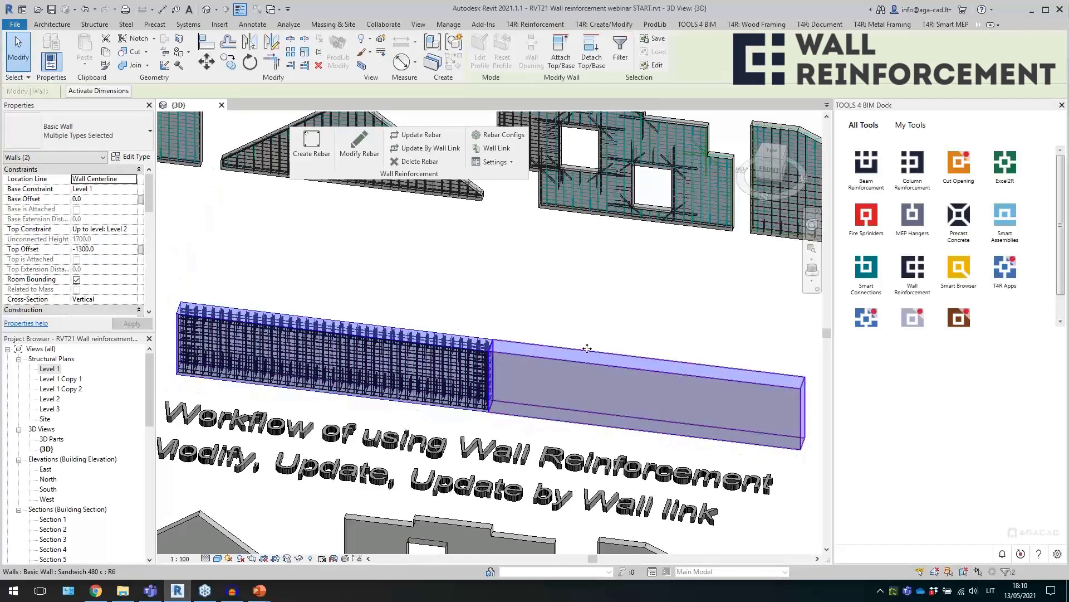
{"action": "left_click", "coordinate": [601, 25]}
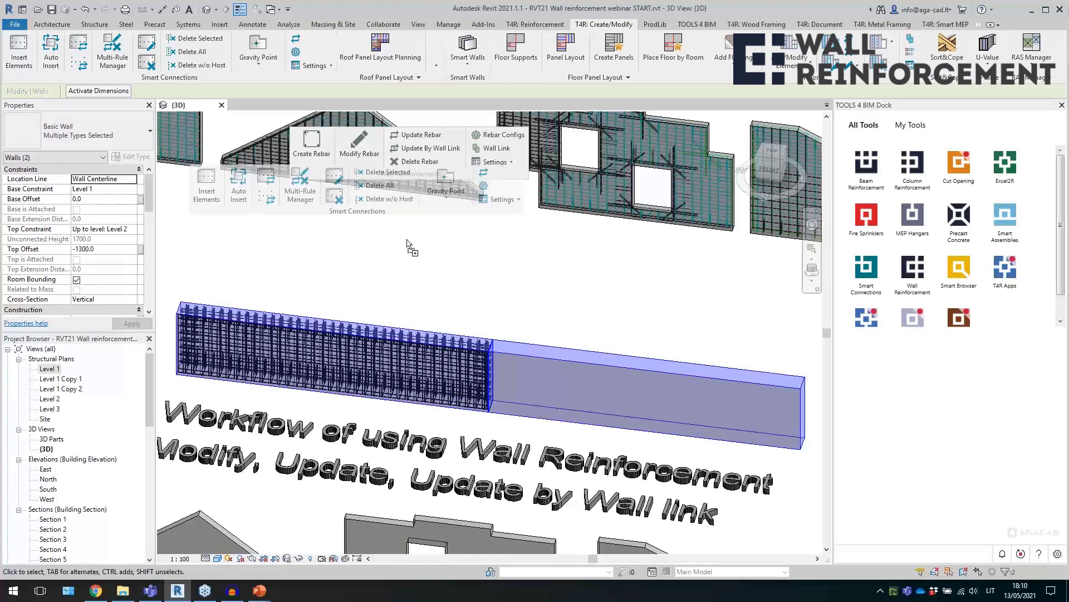
{"action": "left_click_drag", "start_coordinate": [278, 165], "coordinate": [513, 266]}
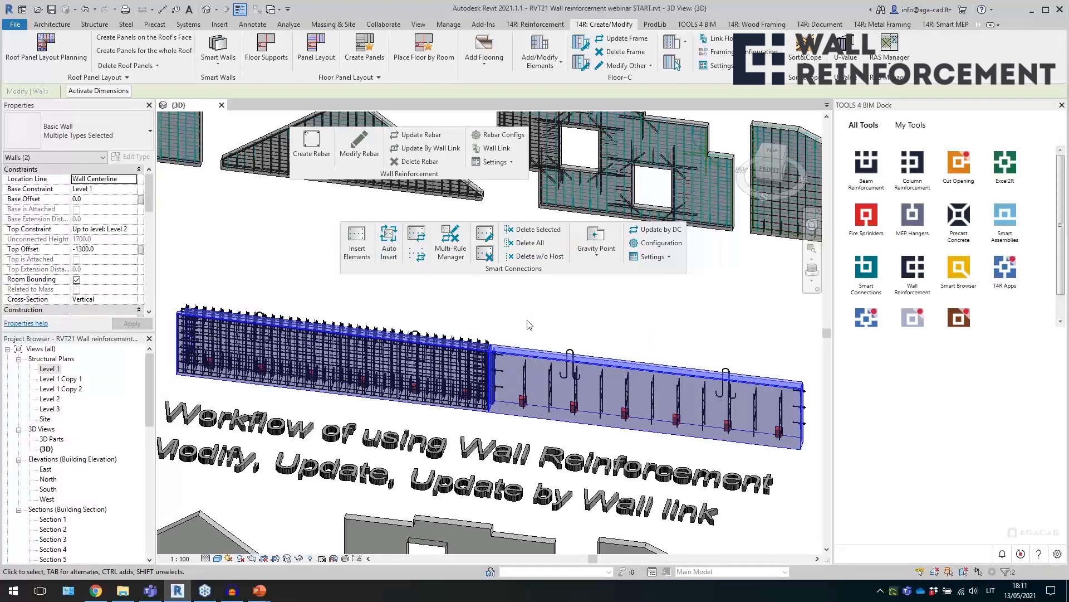
{"action": "left_click", "coordinate": [529, 325]}
- Examine the inserted lifting hooks and diagonal ties near the joint between the two sandwich walls
{"action": "scroll", "coordinate": [573, 354], "scroll_direction": "up", "scroll_amount": 5}
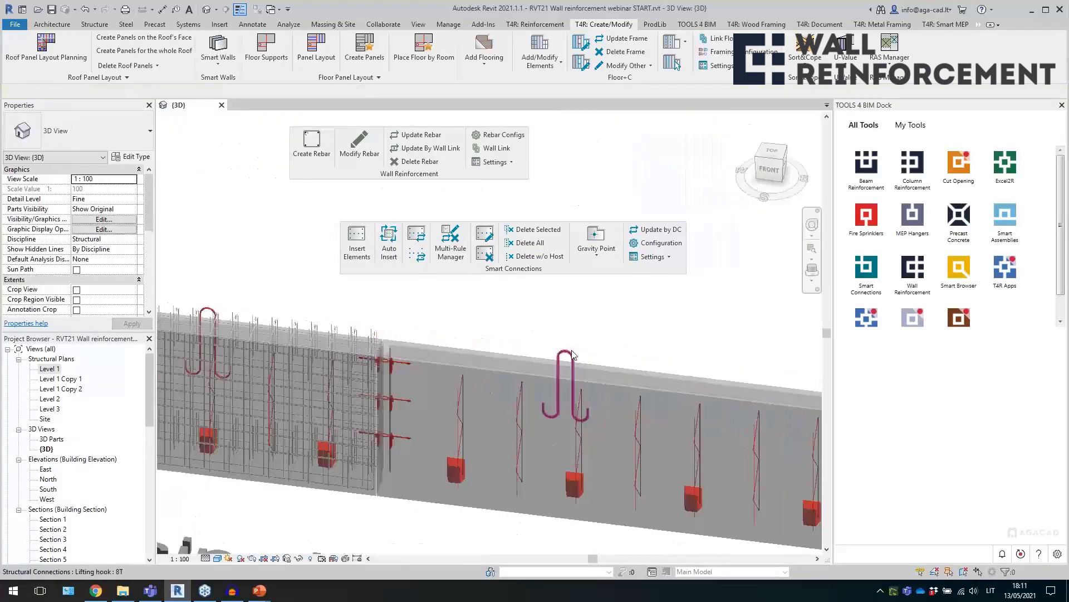
{"action": "left_click", "coordinate": [520, 434]}
{"action": "middle_click_drag", "start_coordinate": [586, 426], "coordinate": [528, 436], "text": "shift"}
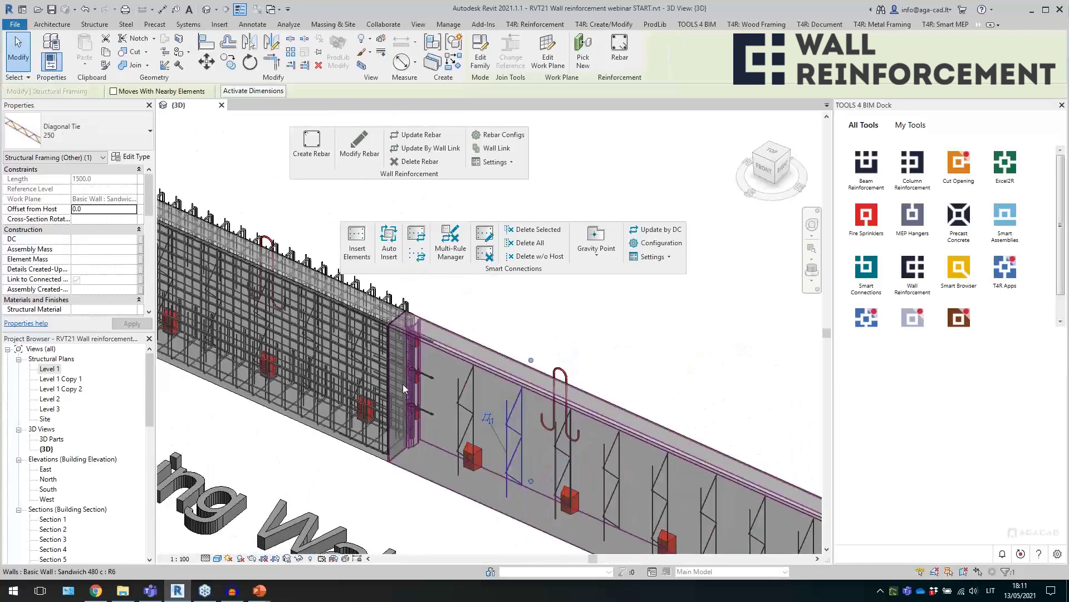
{"action": "scroll", "coordinate": [404, 388], "scroll_direction": "down", "scroll_amount": 4}
{"action": "key", "text": "Escape"}
- Examine the CUT_LB_sandwich end element and its loops at the free end of the second sandwich wall
{"action": "scroll", "coordinate": [610, 463], "scroll_direction": "up", "scroll_amount": 6}
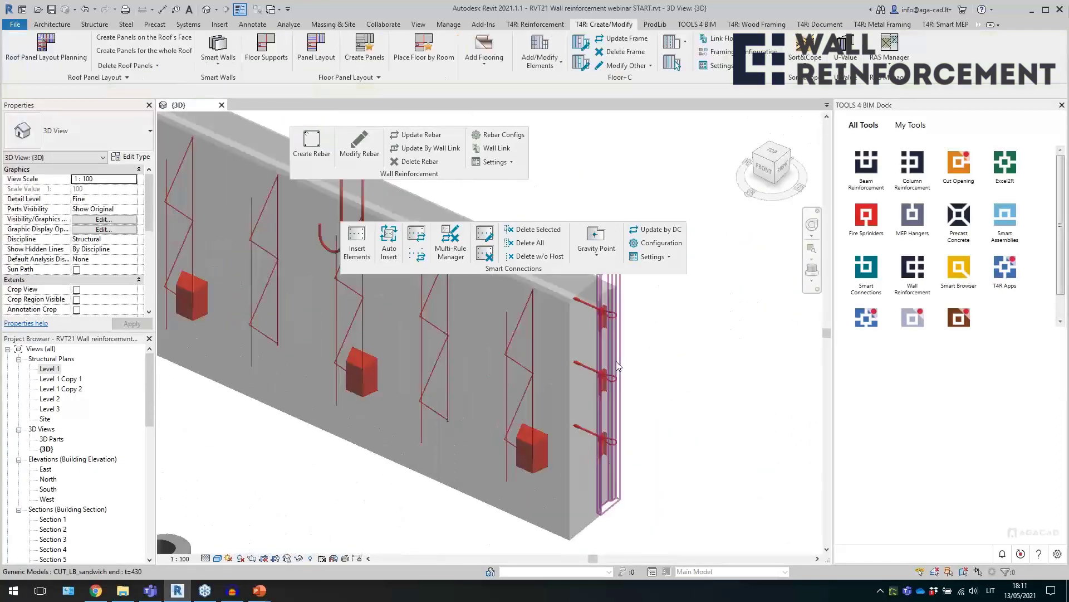
{"action": "scroll", "coordinate": [617, 364], "scroll_direction": "down", "scroll_amount": 4}
{"action": "scroll", "coordinate": [669, 384], "scroll_direction": "up", "scroll_amount": 5}
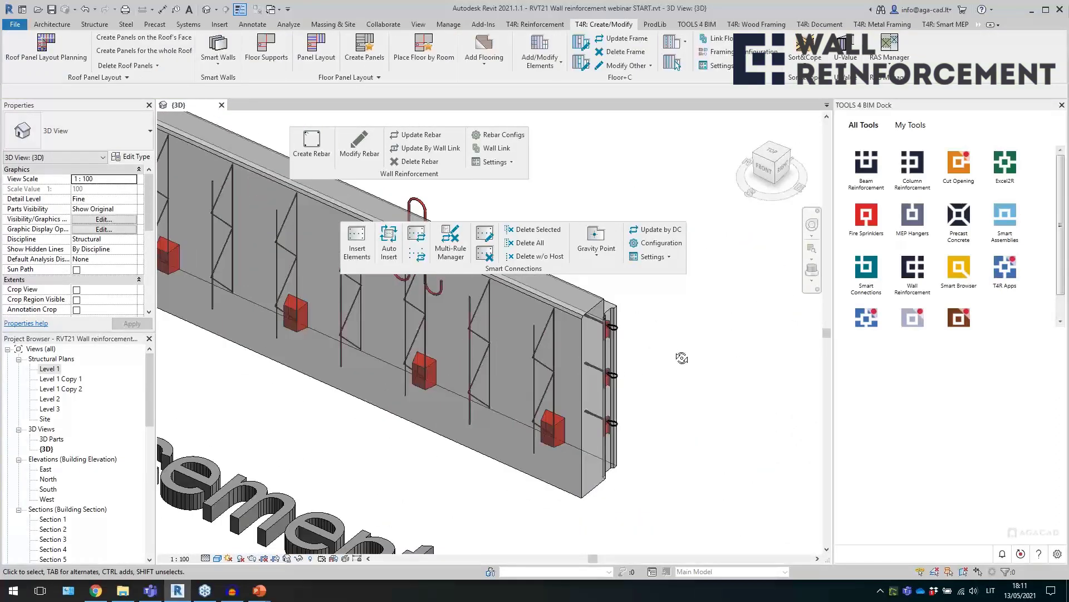
{"action": "left_click", "coordinate": [665, 384]}
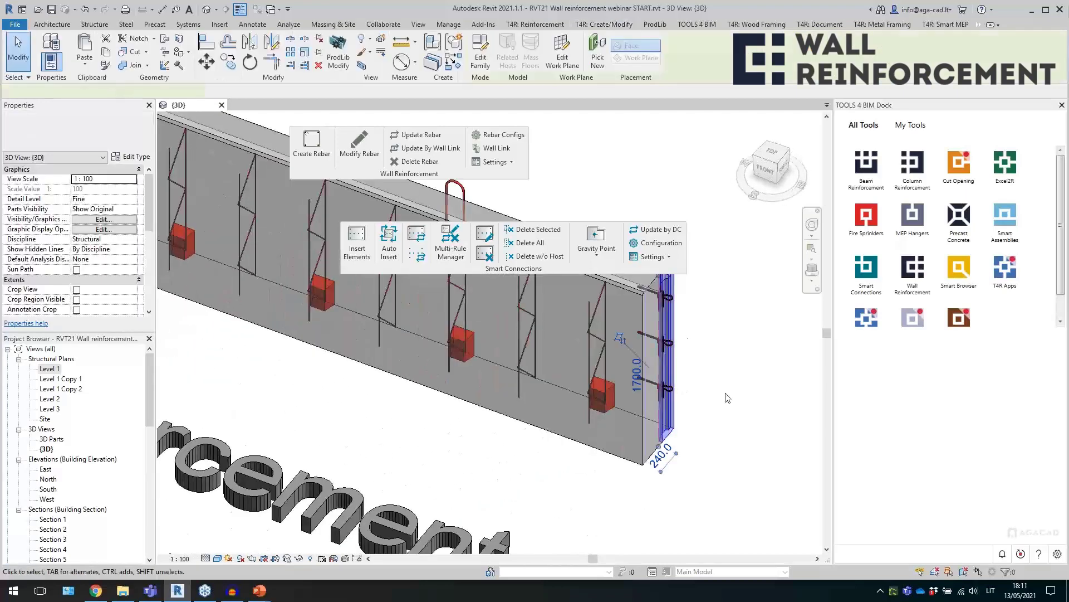
{"action": "scroll", "coordinate": [708, 362], "scroll_direction": "down", "scroll_amount": 5}
{"action": "key", "text": "Escape"}
{"action": "scroll", "coordinate": [669, 334], "scroll_direction": "down", "scroll_amount": 3}
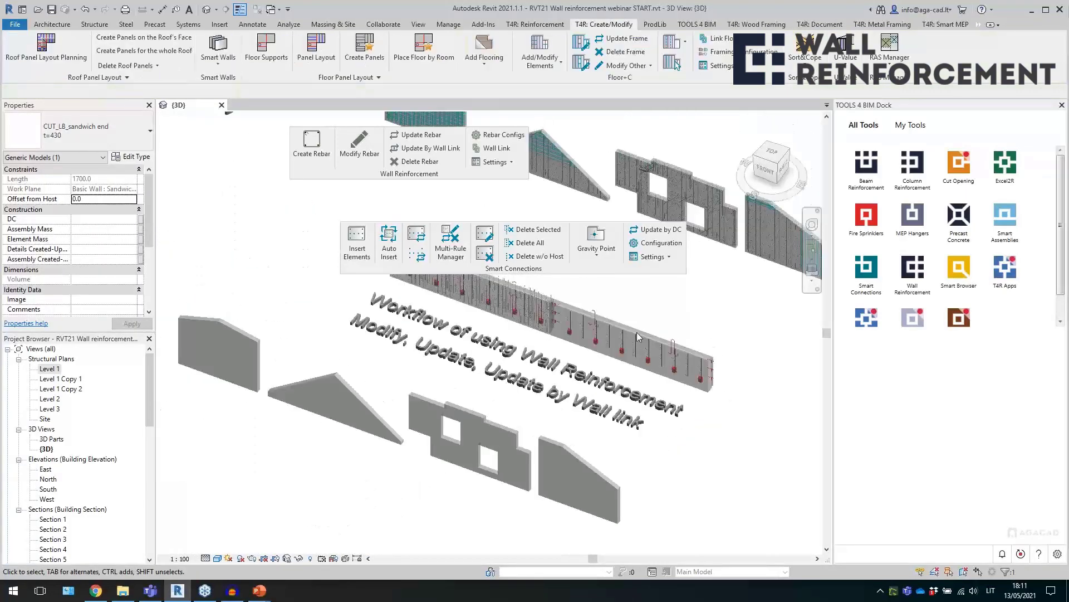
- Reopen Section 3 from the Level 1 plan to compare the reinforced sandwich wall's rebar with its inserted elements
{"action": "scroll", "coordinate": [477, 300], "scroll_direction": "up", "scroll_amount": 6}
{"action": "middle_click_drag", "start_coordinate": [354, 412], "coordinate": [327, 386]}
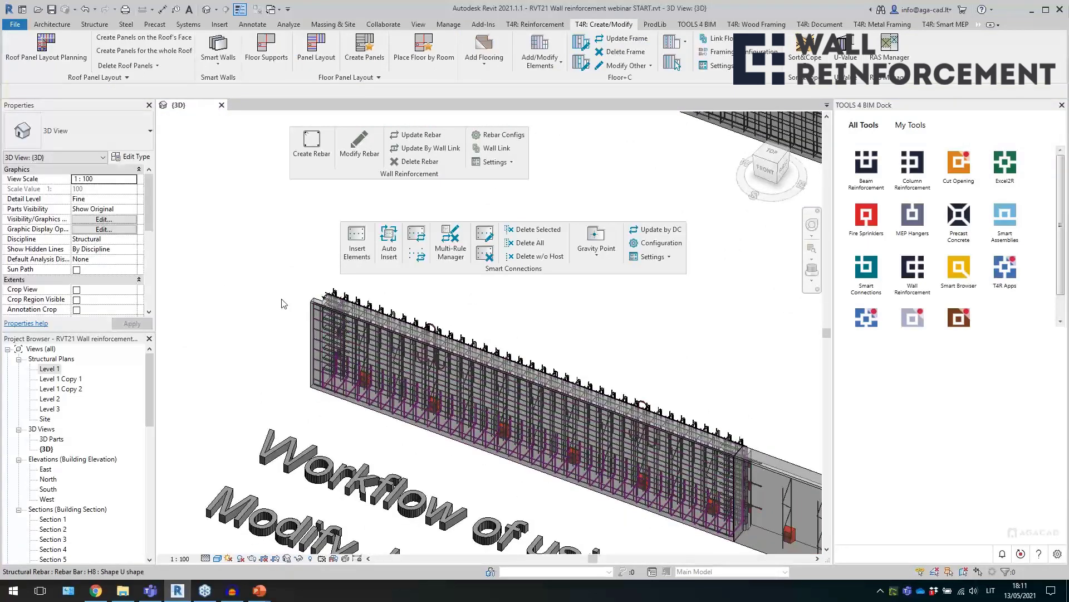
{"action": "double_click", "coordinate": [56, 369]}
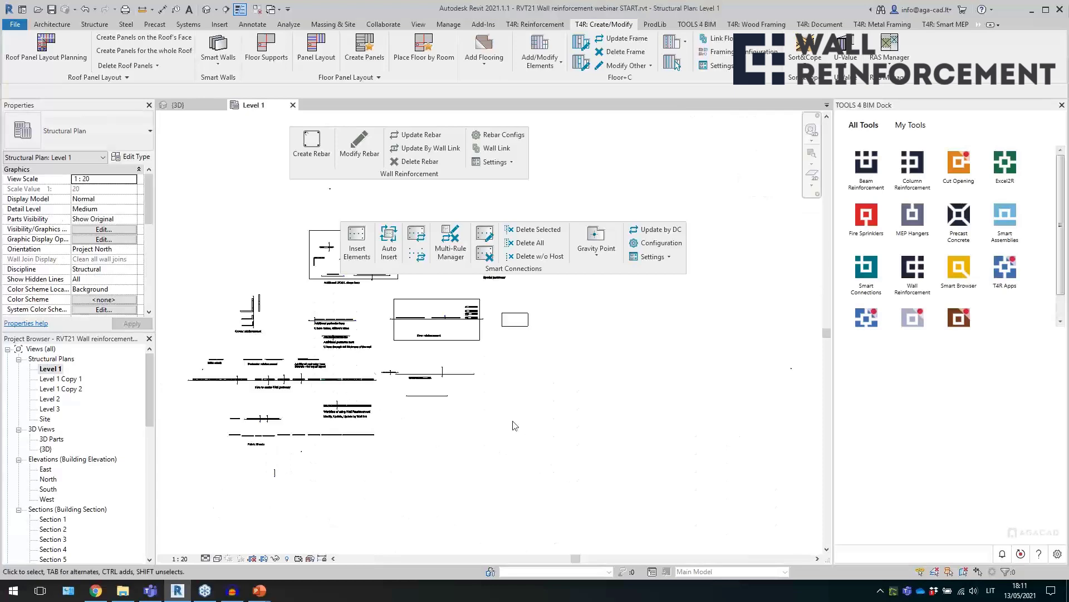
{"action": "scroll", "coordinate": [361, 359], "scroll_direction": "up", "scroll_amount": 5}
{"action": "double_click", "coordinate": [455, 410]}
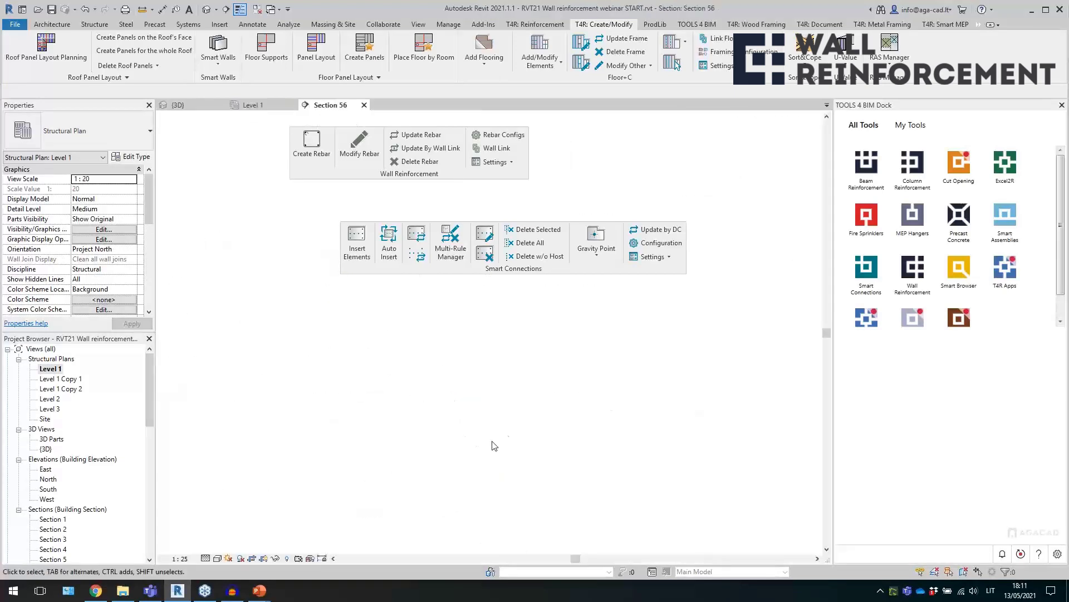
{"action": "double_click", "coordinate": [50, 369]}
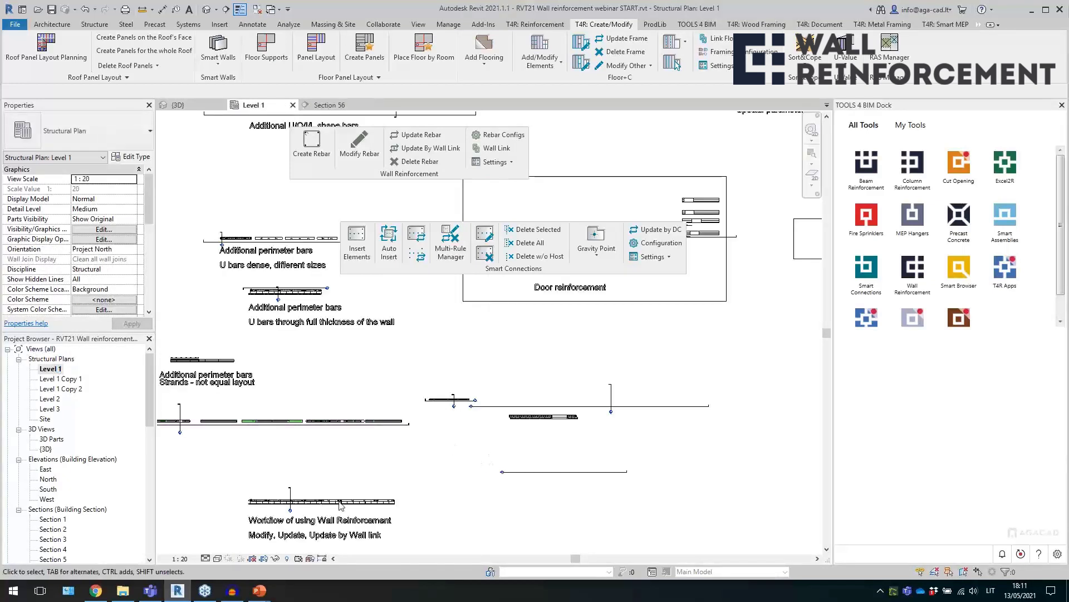
{"action": "double_click", "coordinate": [292, 511]}
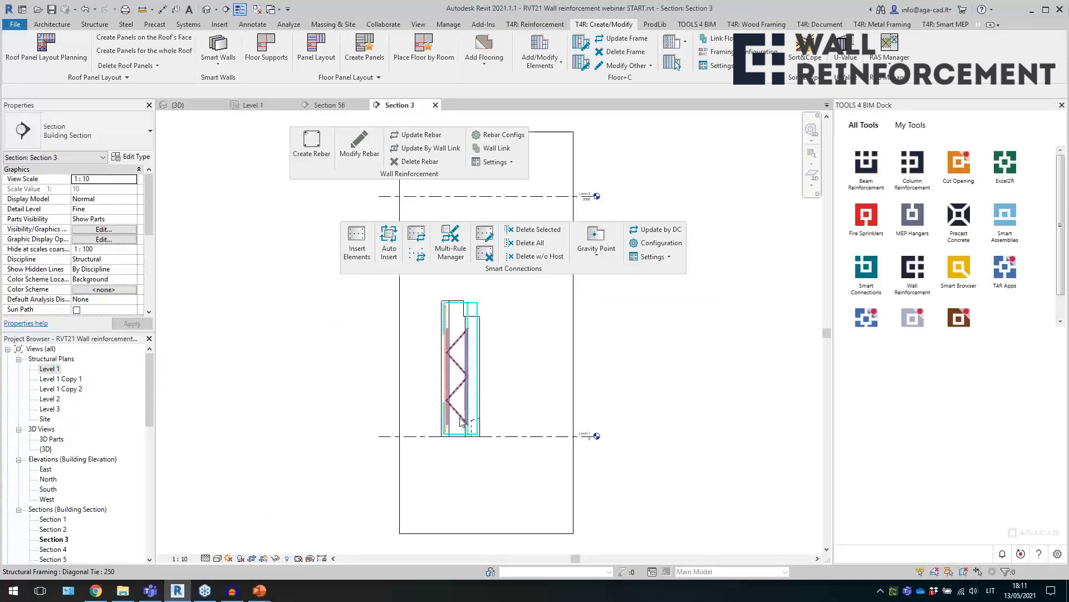
{"action": "scroll", "coordinate": [521, 334], "scroll_direction": "up", "scroll_amount": 3}
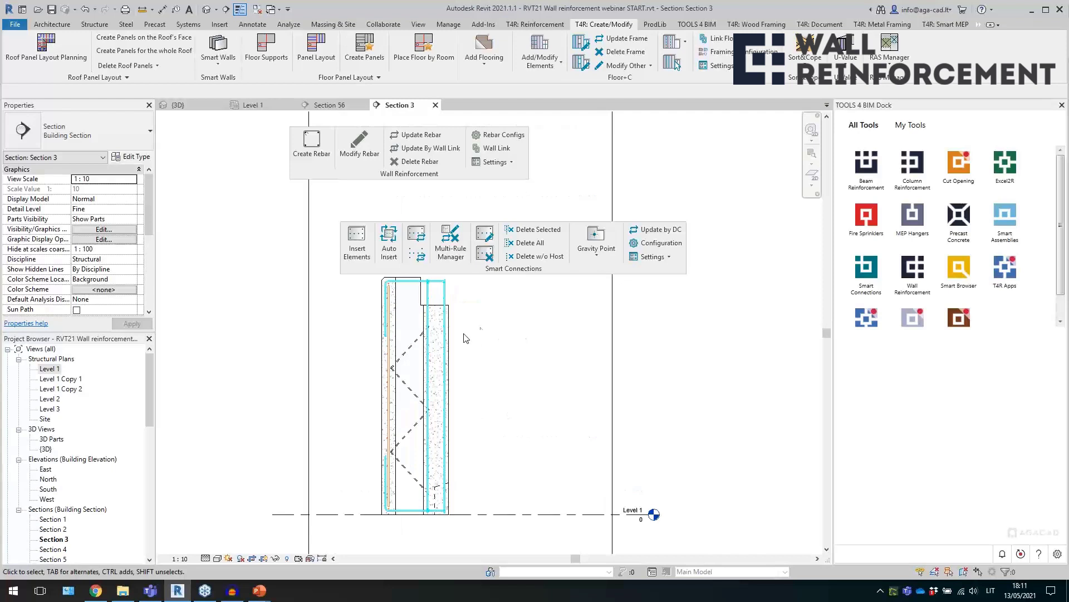
- Update the rebar of the Sandwich 480 cn wall to its cut shape and inspect the bars below the top notch
{"action": "left_click", "coordinate": [454, 352]}
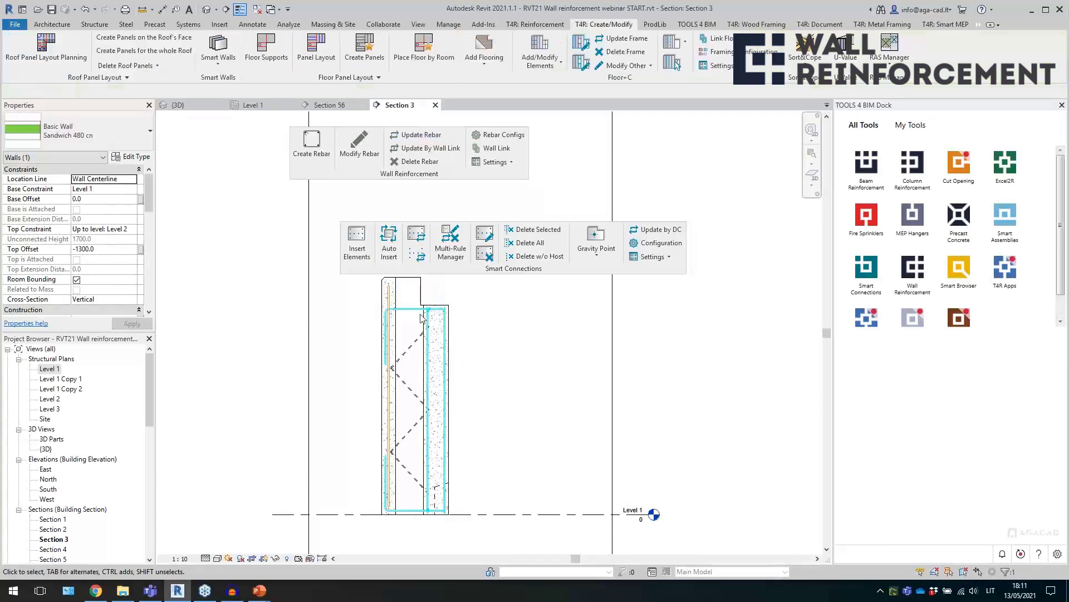
{"action": "scroll", "coordinate": [427, 303], "scroll_direction": "up", "scroll_amount": 5}
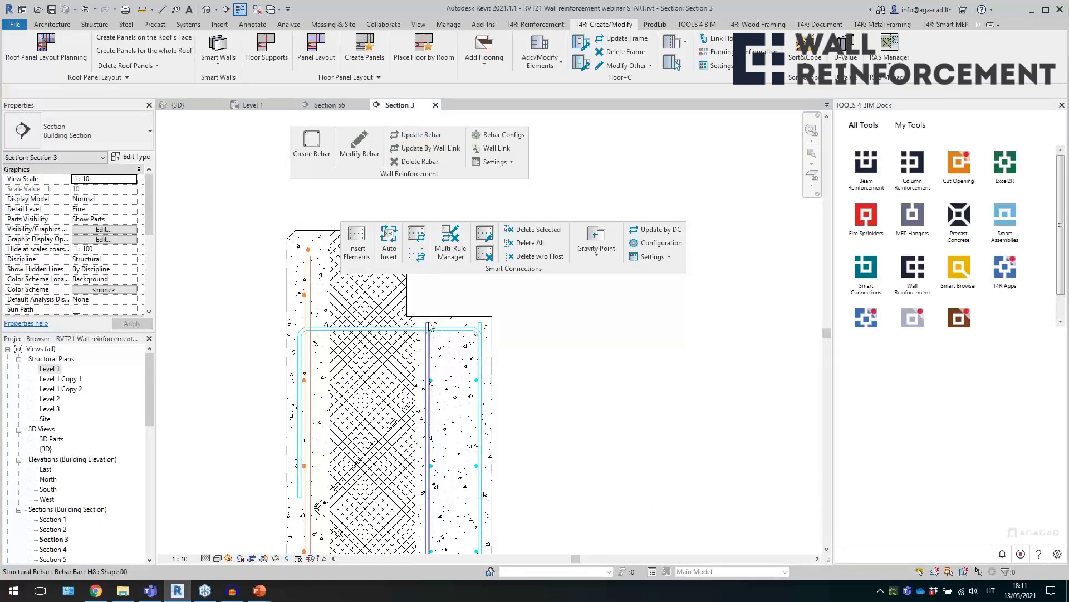
{"action": "left_click", "coordinate": [424, 329]}
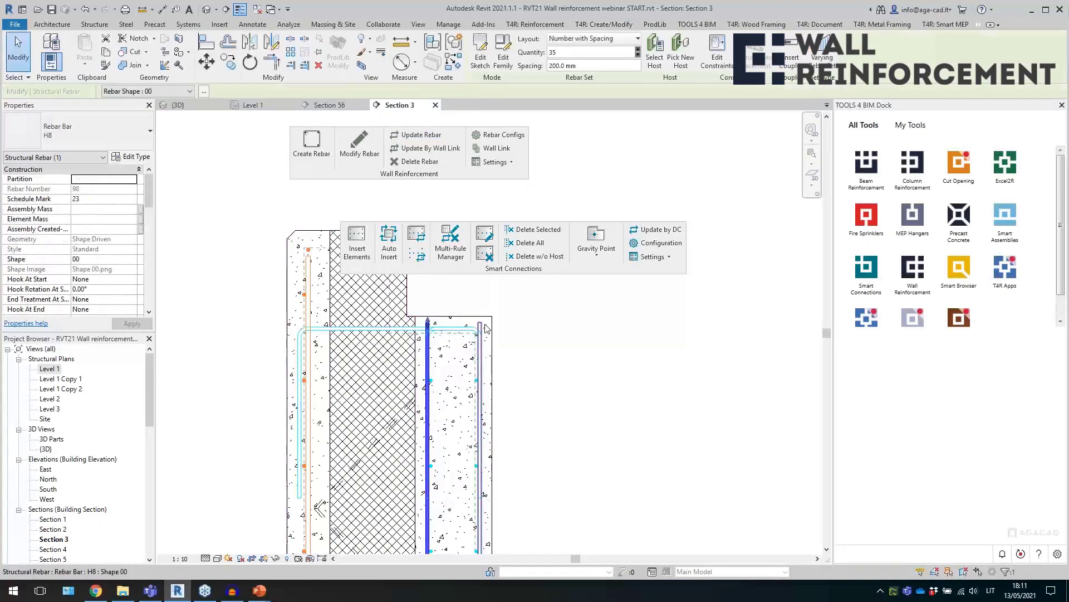
{"action": "left_click", "coordinate": [514, 357]}
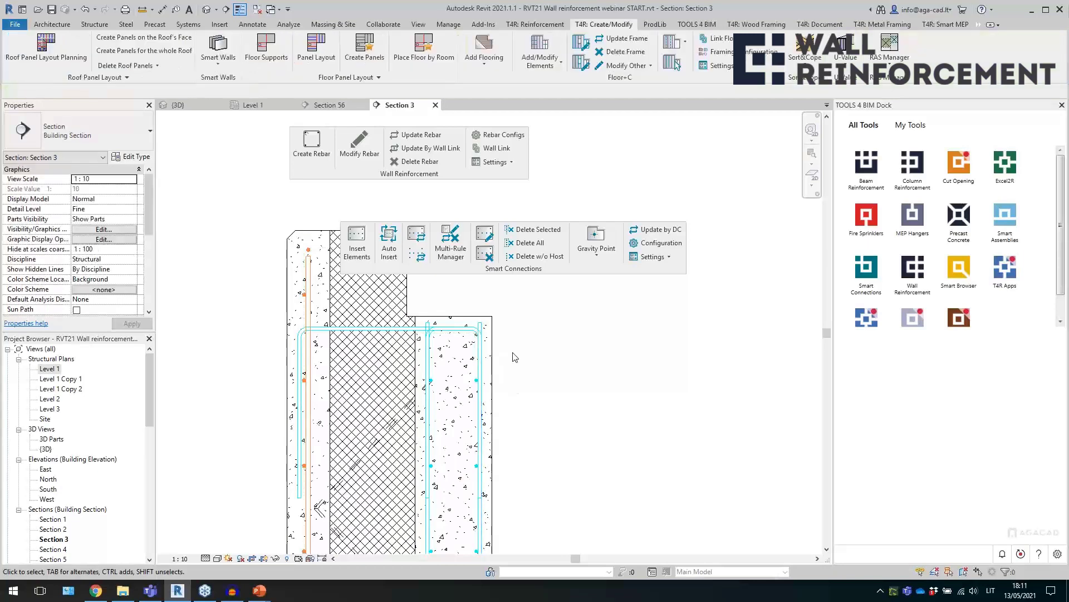
{"action": "scroll", "coordinate": [412, 335], "scroll_direction": "down", "scroll_amount": 3}
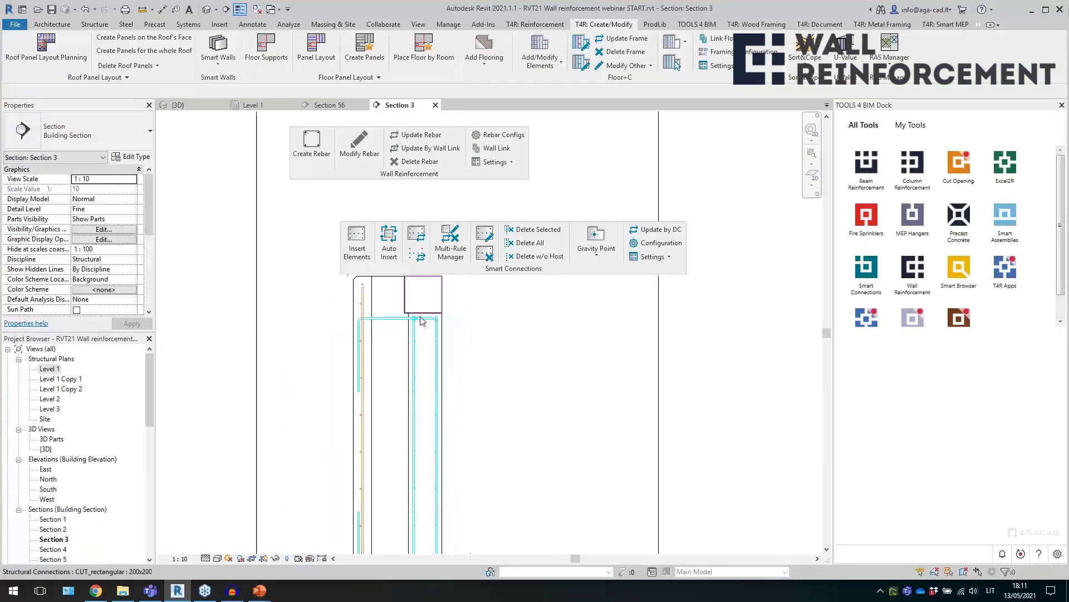
{"action": "scroll", "coordinate": [413, 341], "scroll_direction": "down", "scroll_amount": 2}
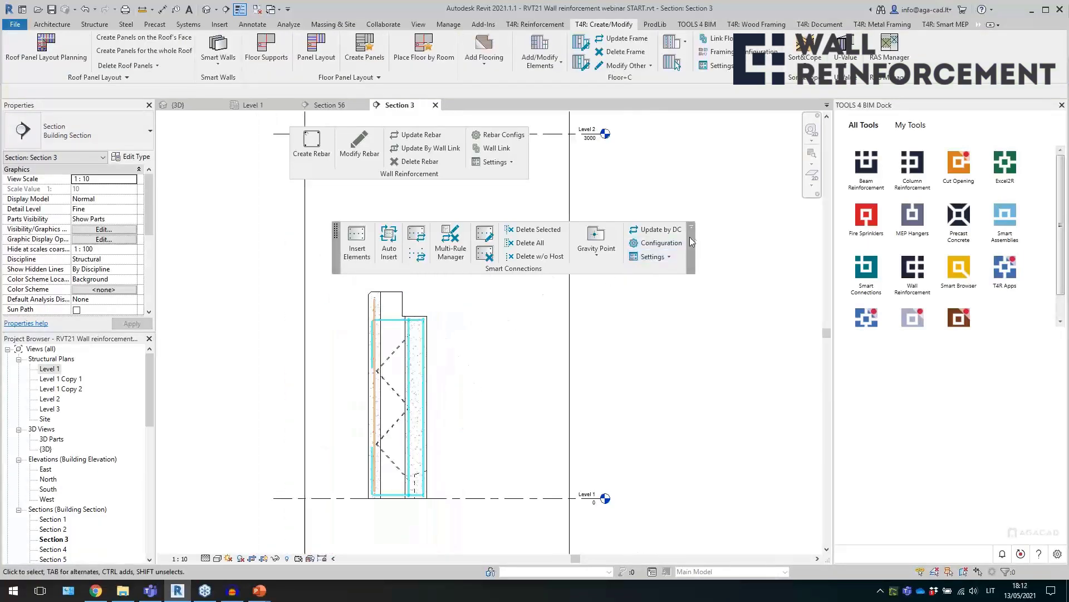
- Return the floating Smart Connections tools to the ribbon and open the 3D view
{"action": "left_click", "coordinate": [693, 229]}
{"action": "scroll", "coordinate": [461, 424], "scroll_direction": "up", "scroll_amount": 1}
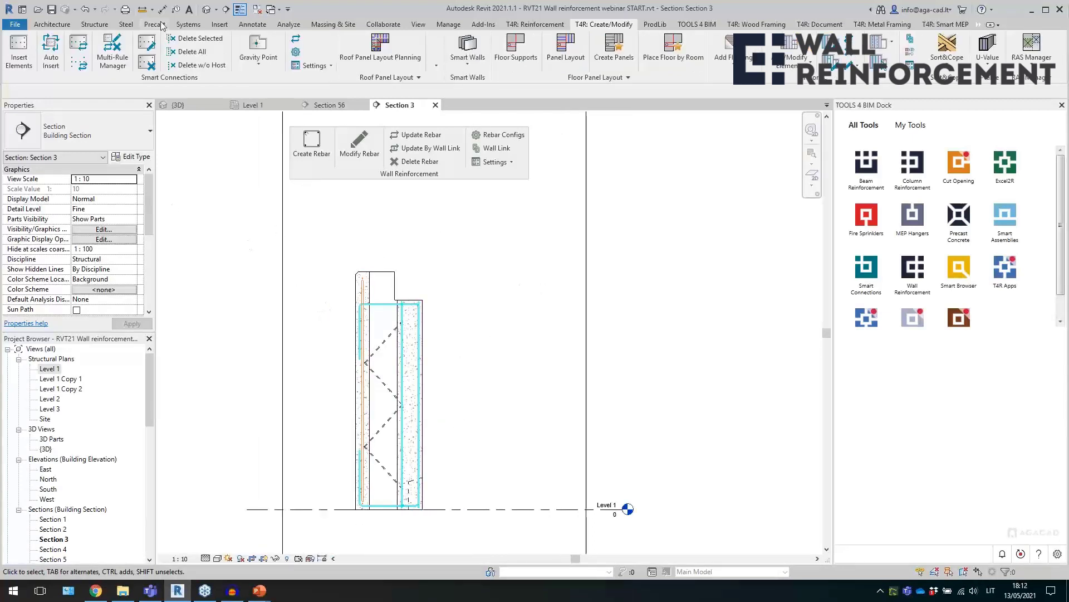
{"action": "left_click", "coordinate": [206, 10]}
{"action": "left_click", "coordinate": [257, 11]}
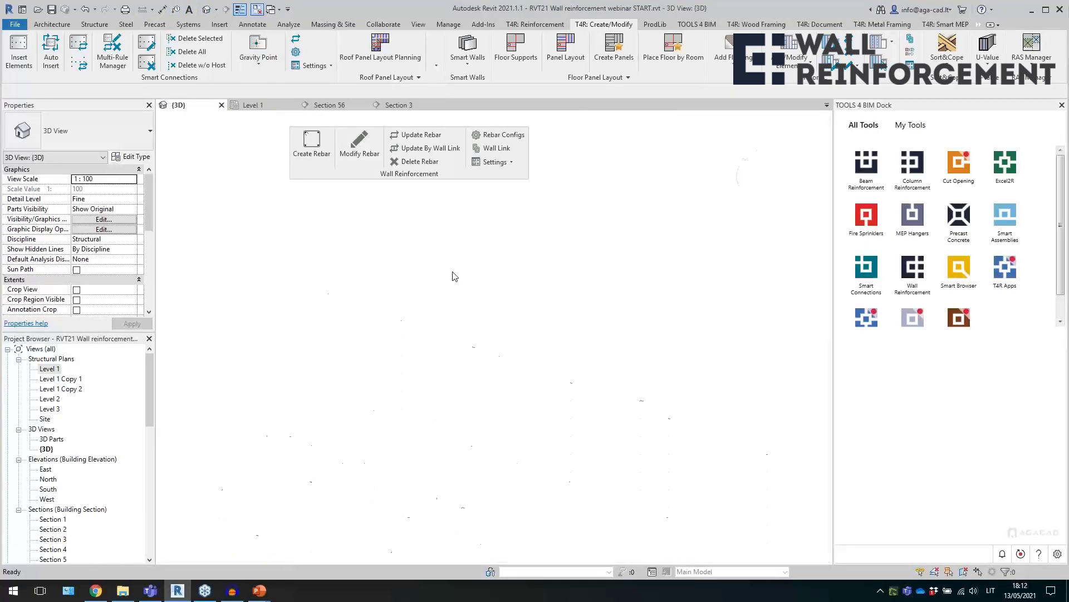
- Select the large precast wall with openings above the Fabric Sheets label and open the Wall Reinforcement configurations
{"action": "scroll", "coordinate": [633, 307], "scroll_direction": "down", "scroll_amount": 5}
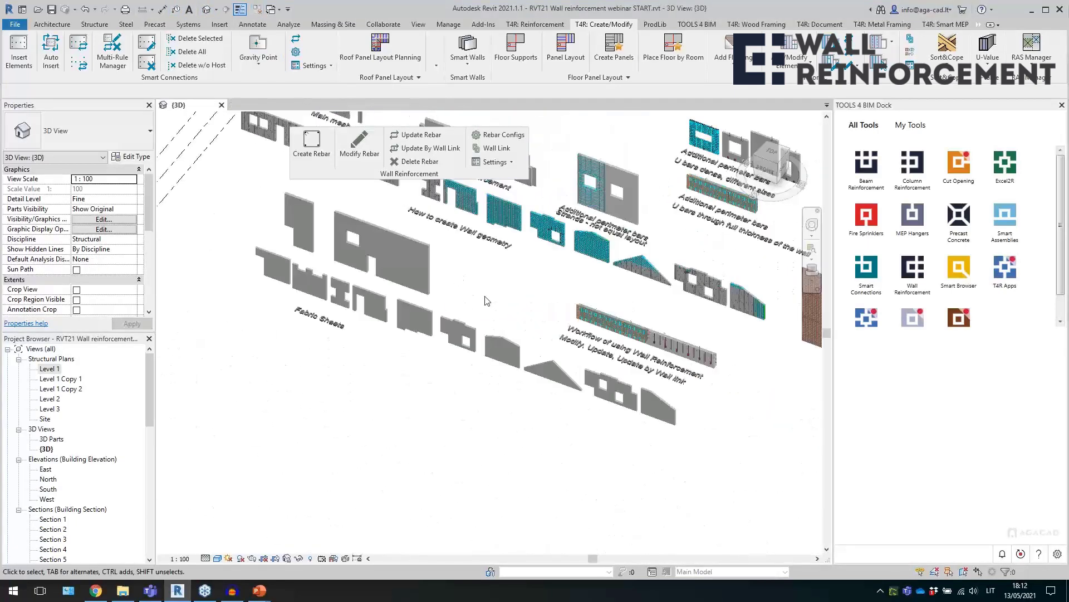
{"action": "middle_click_drag", "start_coordinate": [504, 305], "coordinate": [545, 331], "text": "shift"}
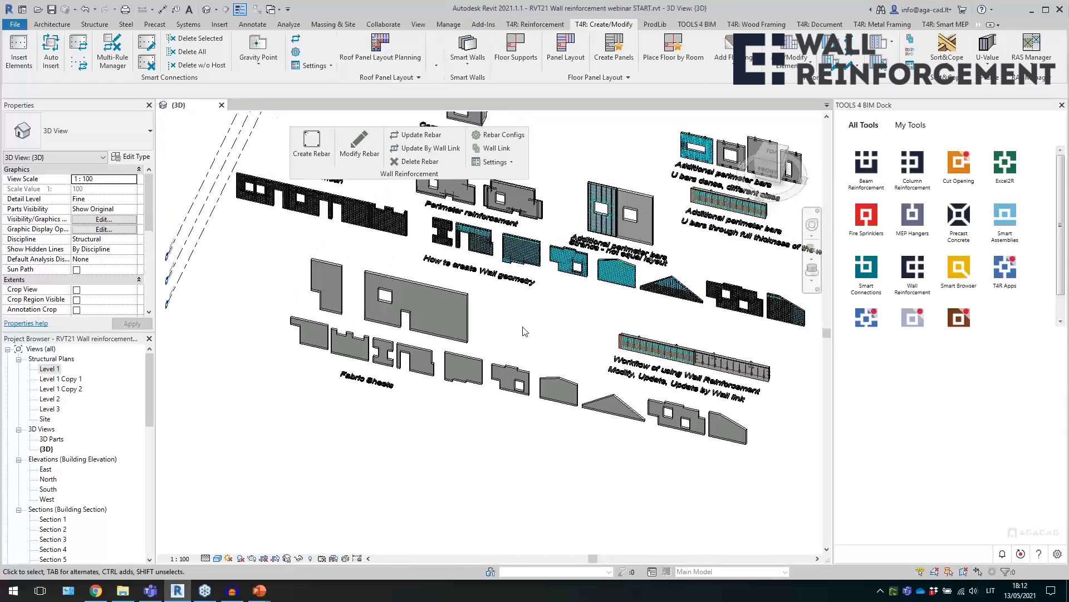
{"action": "scroll", "coordinate": [296, 257], "scroll_direction": "up", "scroll_amount": 2}
{"action": "middle_click_drag", "start_coordinate": [618, 382], "coordinate": [606, 367]}
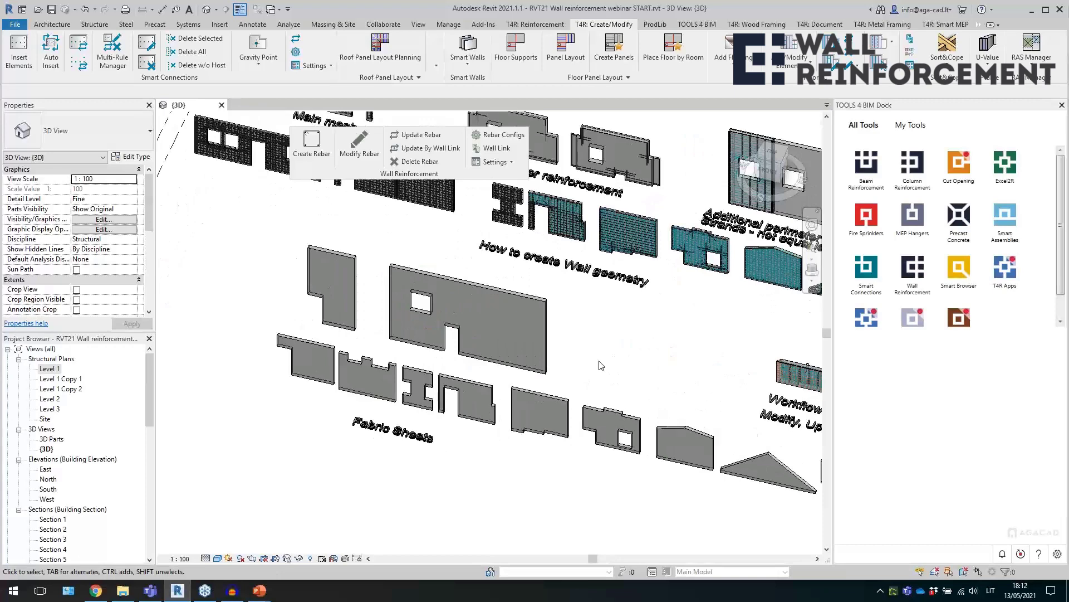
{"action": "left_click", "coordinate": [504, 366]}
{"action": "scroll", "coordinate": [387, 321], "scroll_direction": "up", "scroll_amount": 2}
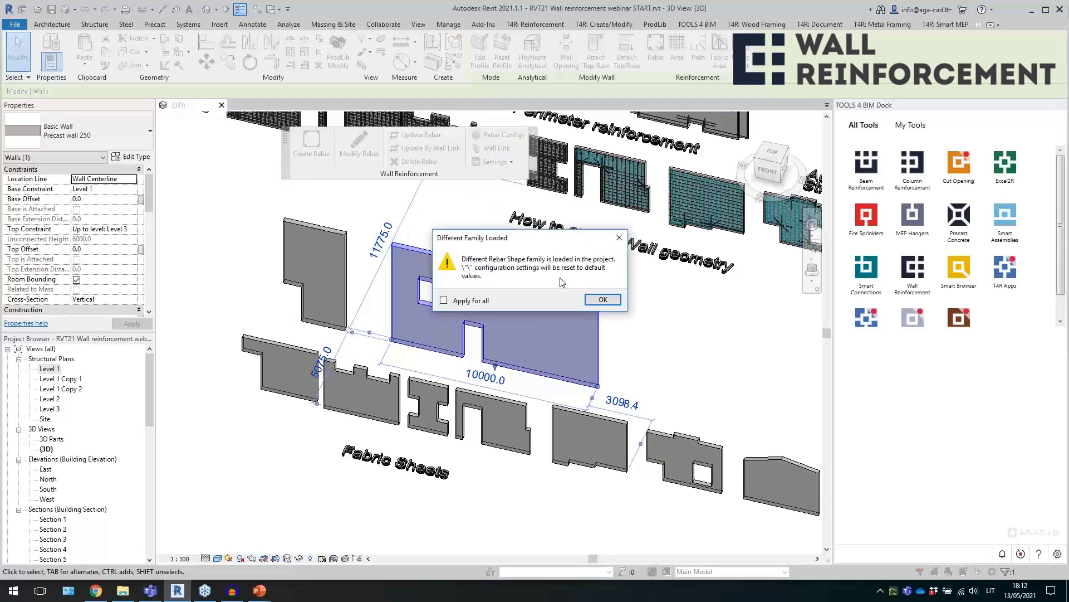
{"action": "left_click", "coordinate": [589, 302]}
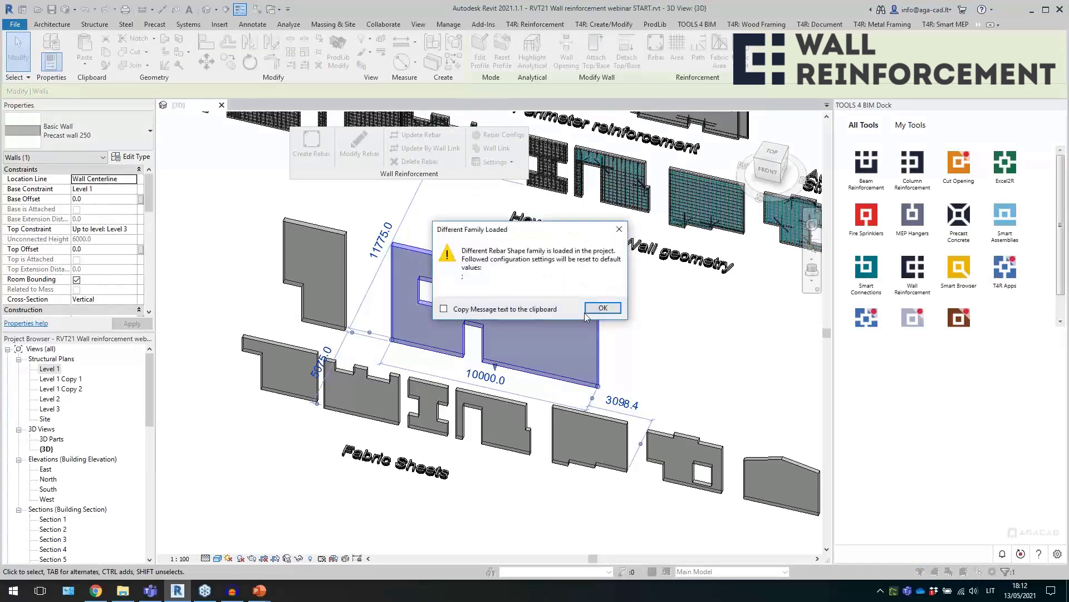
{"action": "left_click", "coordinate": [601, 308]}
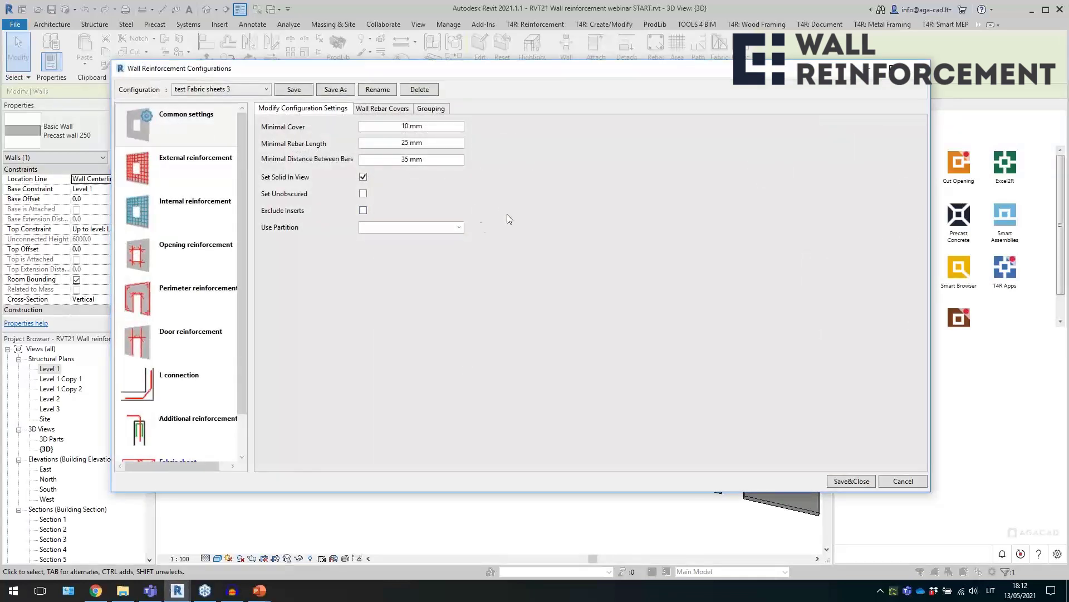
- Switch to the Fabric sheets 3 configuration and open its fabric sheet reinforcement settings
{"action": "left_click", "coordinate": [243, 91]}
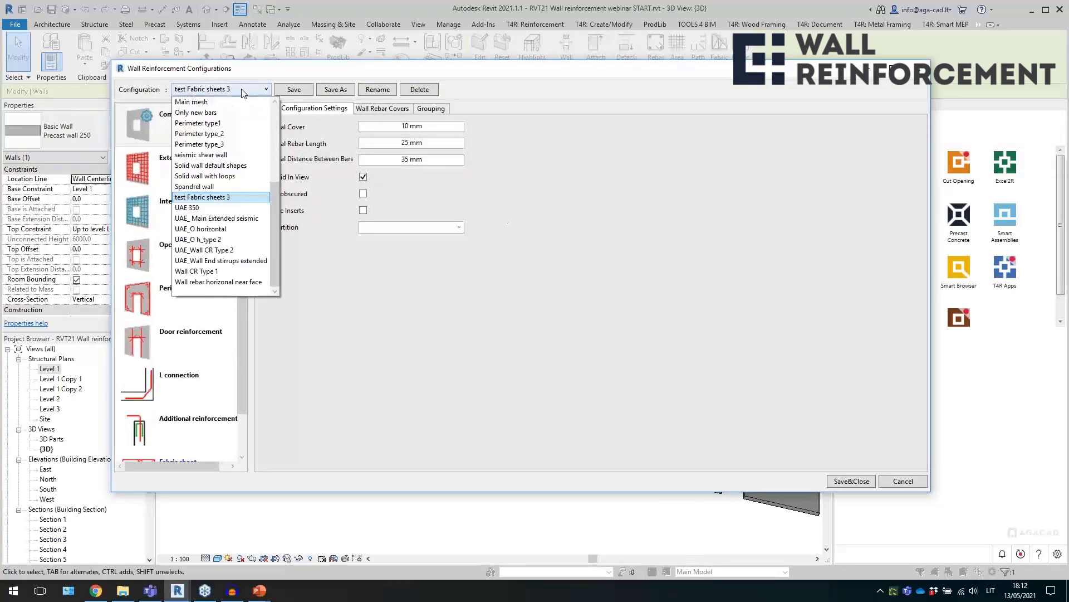
{"action": "scroll", "coordinate": [244, 154], "scroll_direction": "up", "scroll_amount": 3}
{"action": "left_click", "coordinate": [229, 167]}
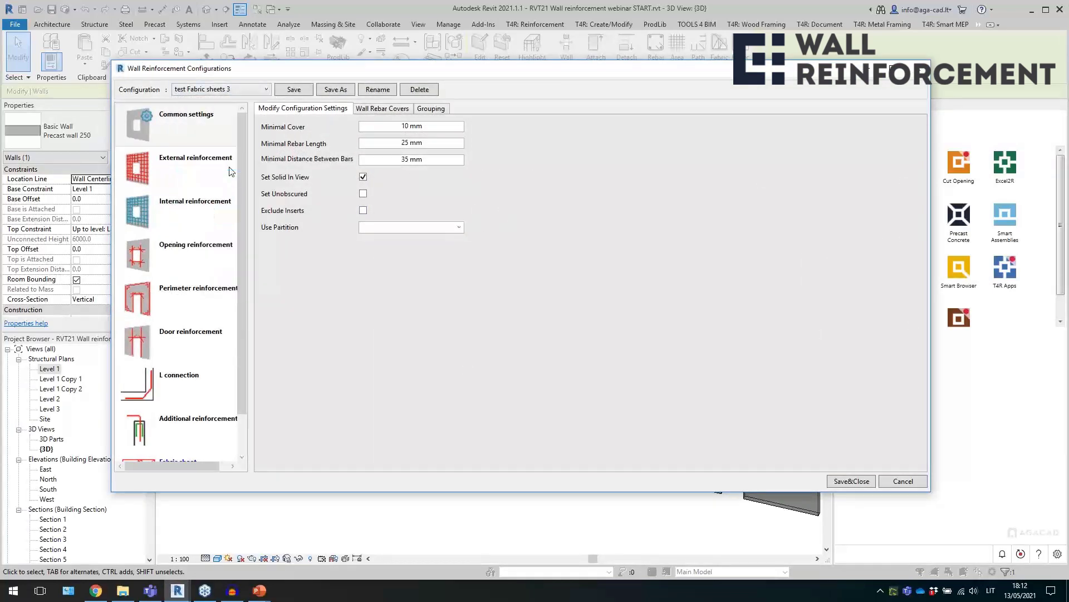
{"action": "scroll", "coordinate": [189, 432], "scroll_direction": "down", "scroll_amount": 1}
{"action": "left_click", "coordinate": [187, 427]}
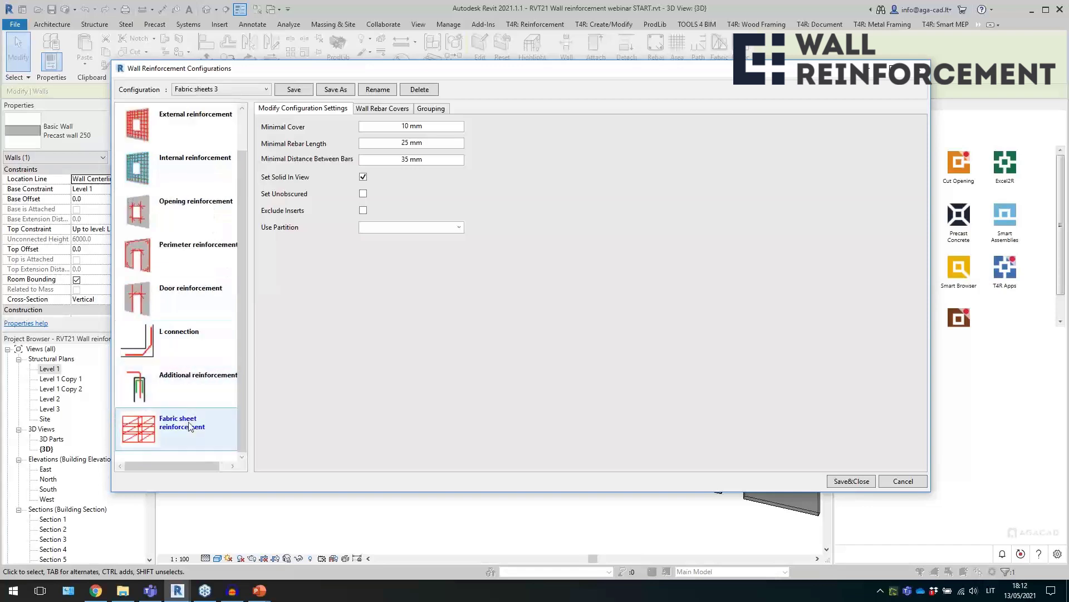
- Review the fabric sheet type, major rebar direction and interior cover of the sheet layers, then save and close the Fabric sheets 3 configuration
{"action": "left_click", "coordinate": [277, 173]}
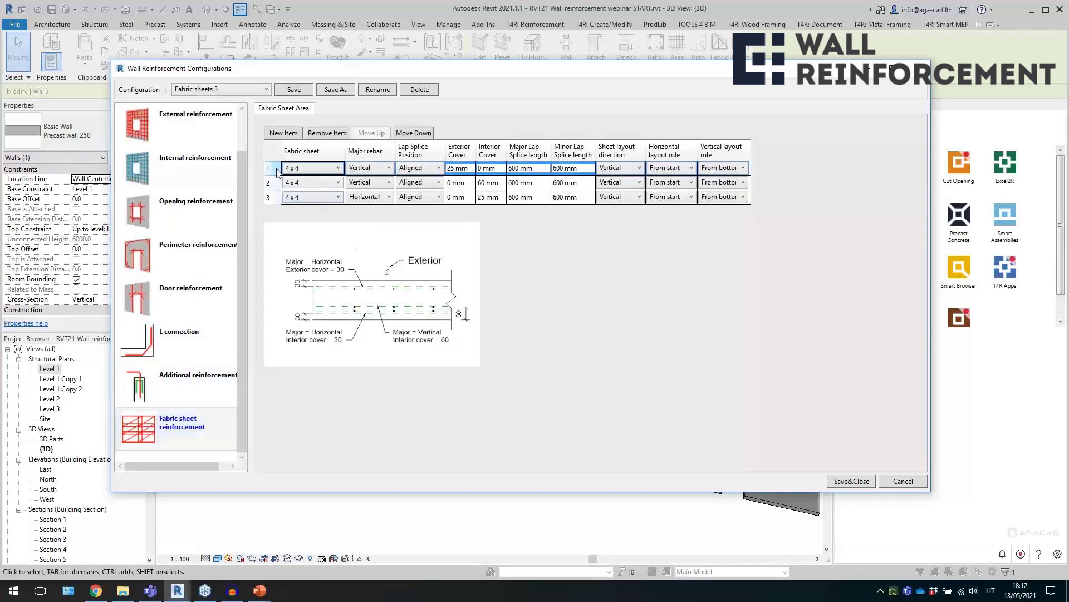
{"action": "left_click", "coordinate": [298, 168]}
{"action": "left_click", "coordinate": [325, 168]}
{"action": "left_click", "coordinate": [385, 167]}
{"action": "left_click", "coordinate": [386, 168]}
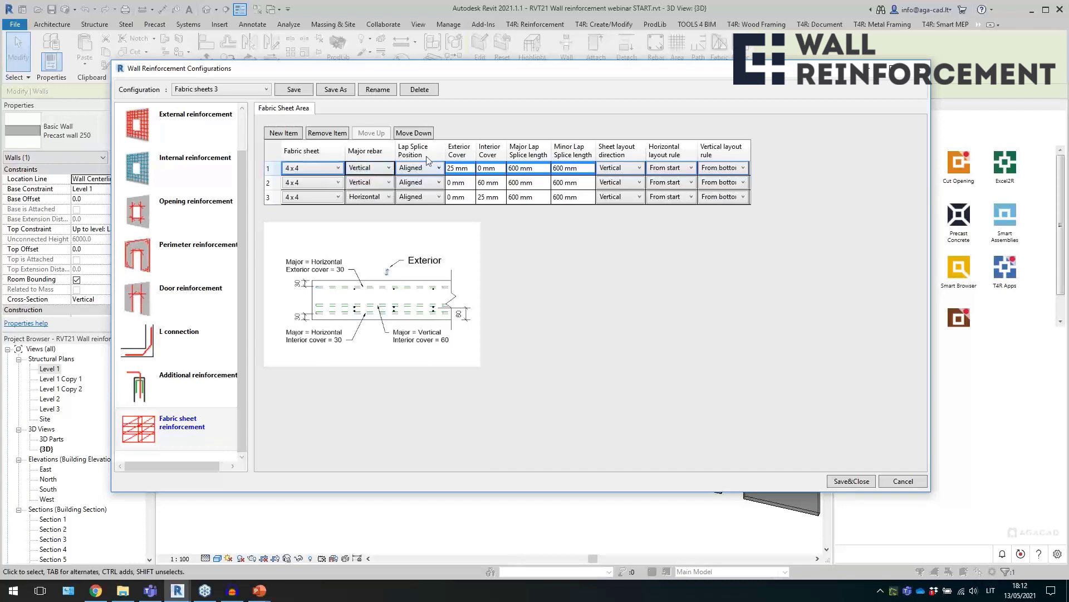
{"action": "left_click", "coordinate": [480, 184]}
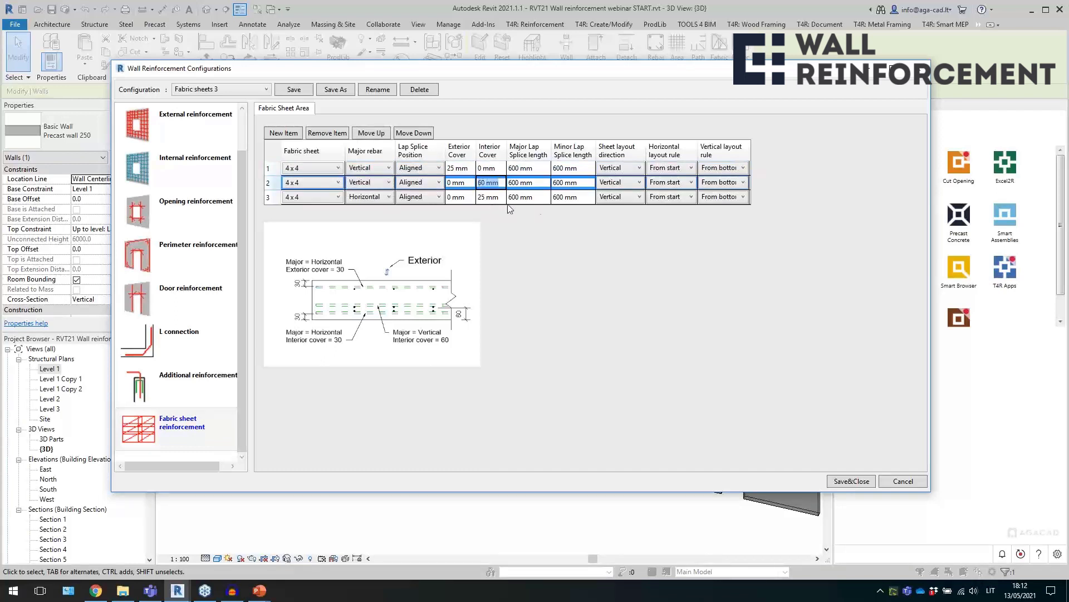
{"action": "left_click", "coordinate": [306, 91]}
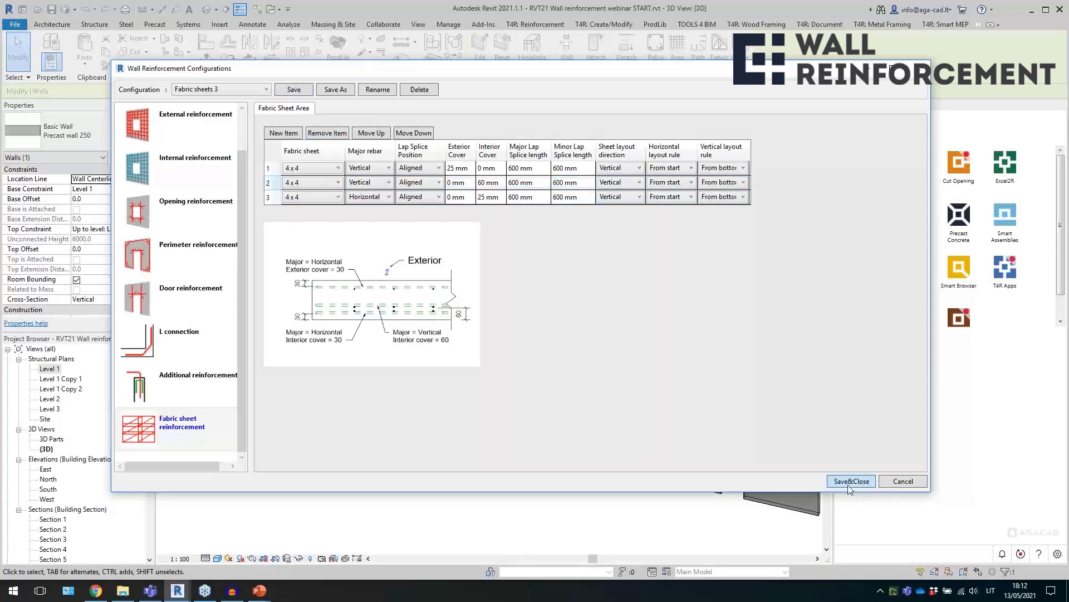
{"action": "left_click", "coordinate": [848, 482]}
- Create reinforcement for the two large walls and the first two small walls in the Fabric Sheets group
{"action": "left_click", "coordinate": [351, 431]}
{"action": "left_click_drag", "start_coordinate": [353, 426], "coordinate": [287, 389]}
{"action": "left_click_drag", "start_coordinate": [365, 320], "coordinate": [329, 301], "text": "ctrl"}
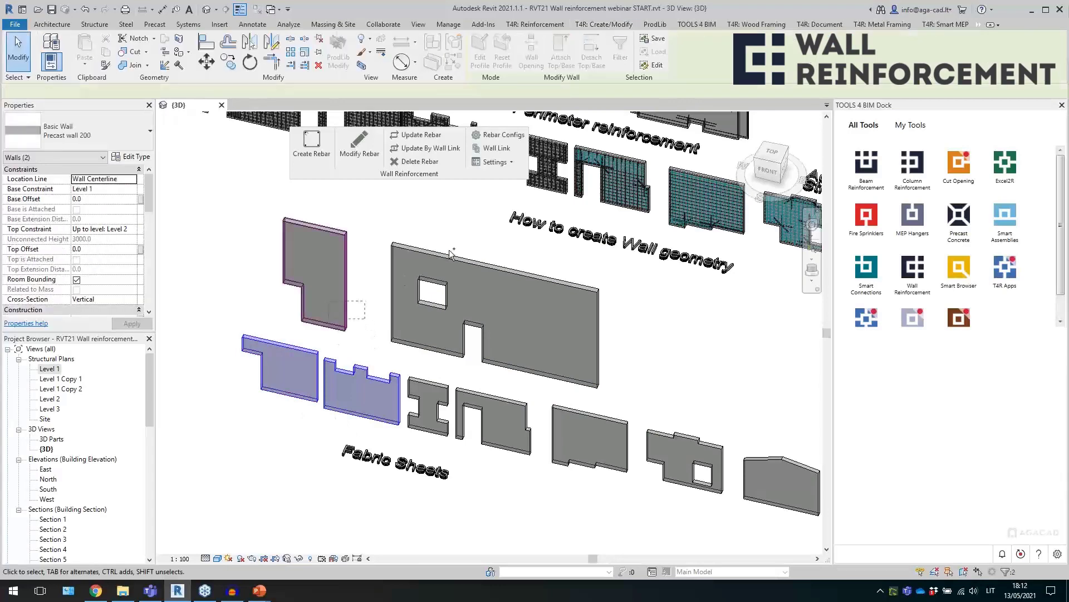
{"action": "left_click", "coordinate": [448, 257], "text": "ctrl"}
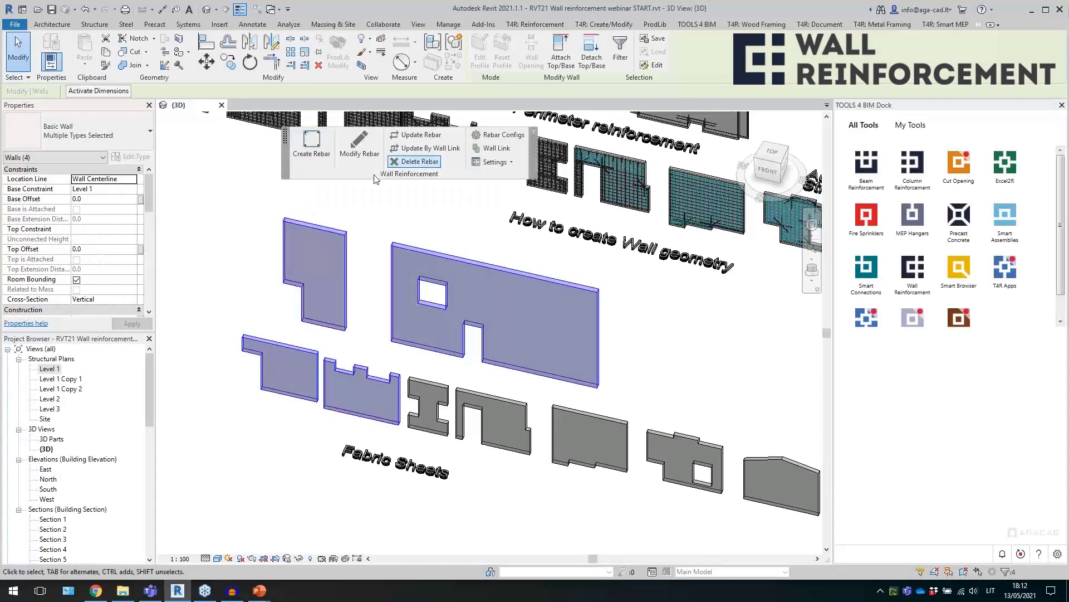
{"action": "left_click", "coordinate": [308, 157]}
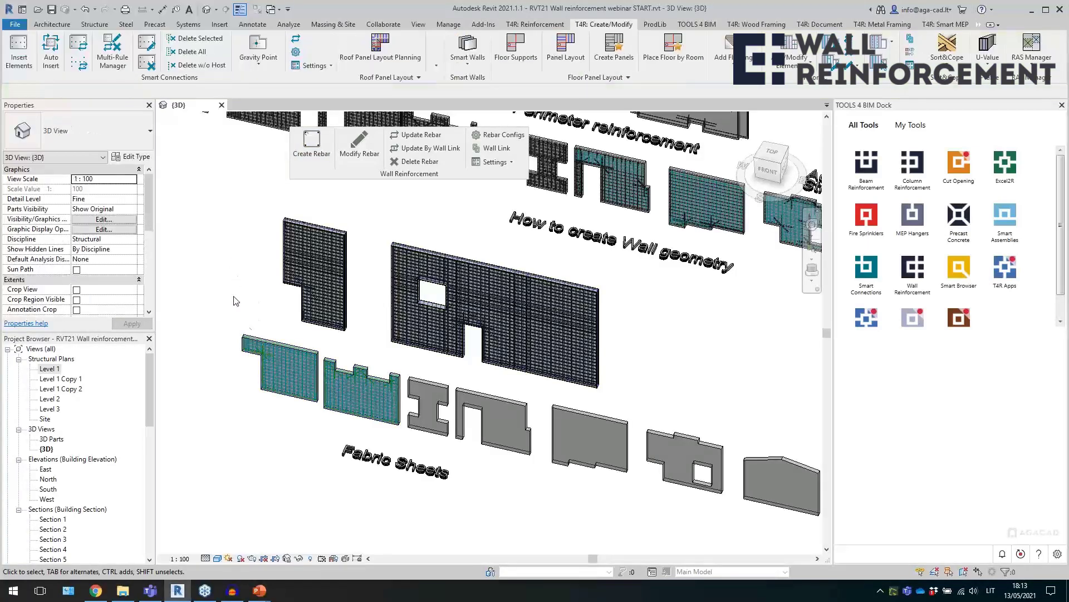
- View the boundary sketch of the large wall's structural fabric area and leave it without changes
{"action": "scroll", "coordinate": [391, 305], "scroll_direction": "up", "scroll_amount": 1}
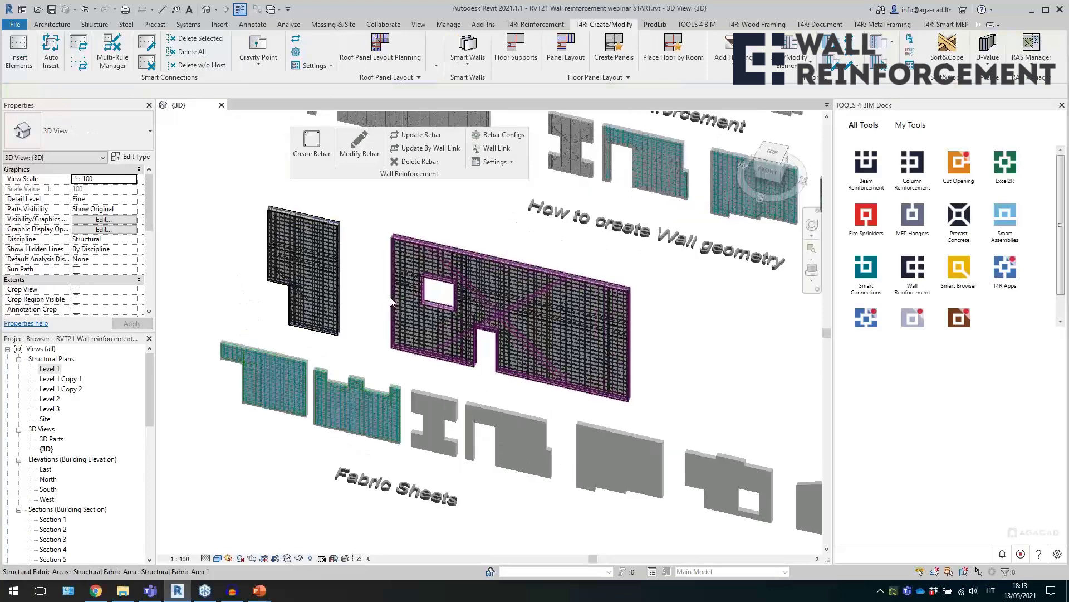
{"action": "left_click", "coordinate": [506, 323]}
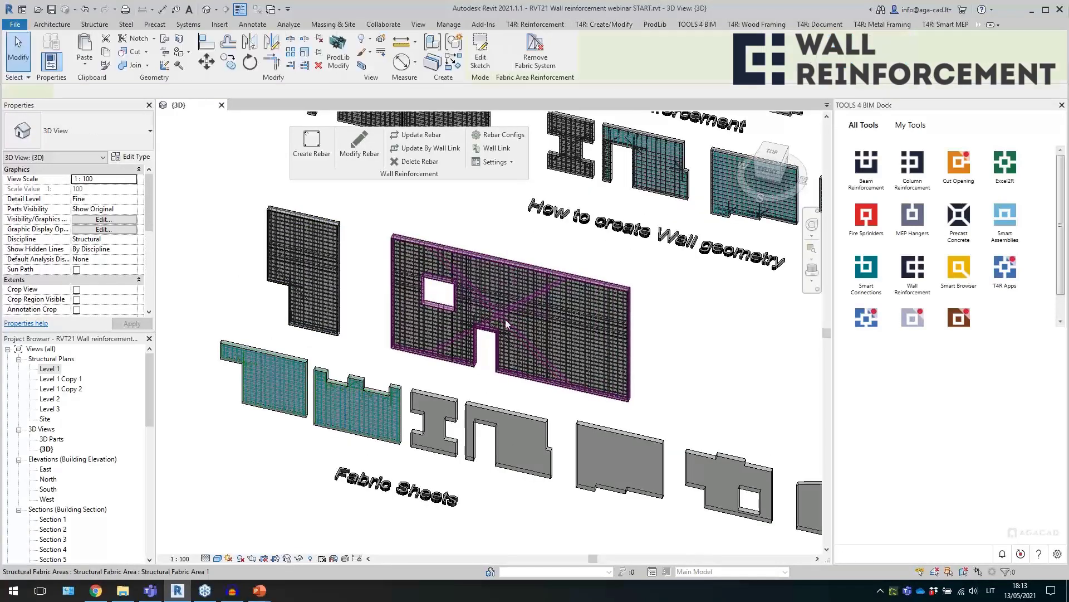
{"action": "double_click", "coordinate": [543, 319]}
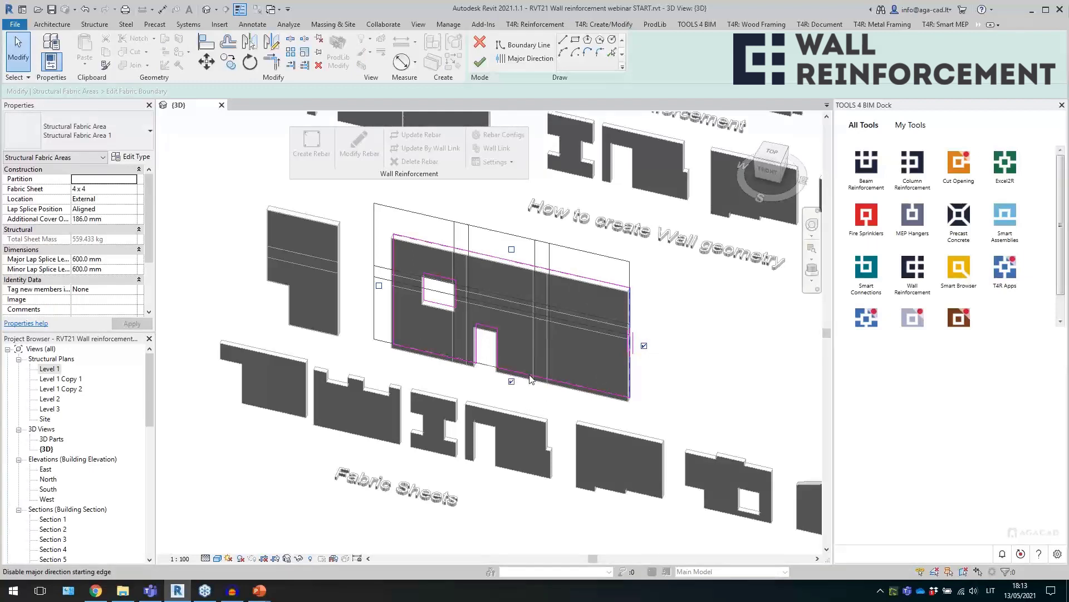
{"action": "left_click", "coordinate": [479, 46]}
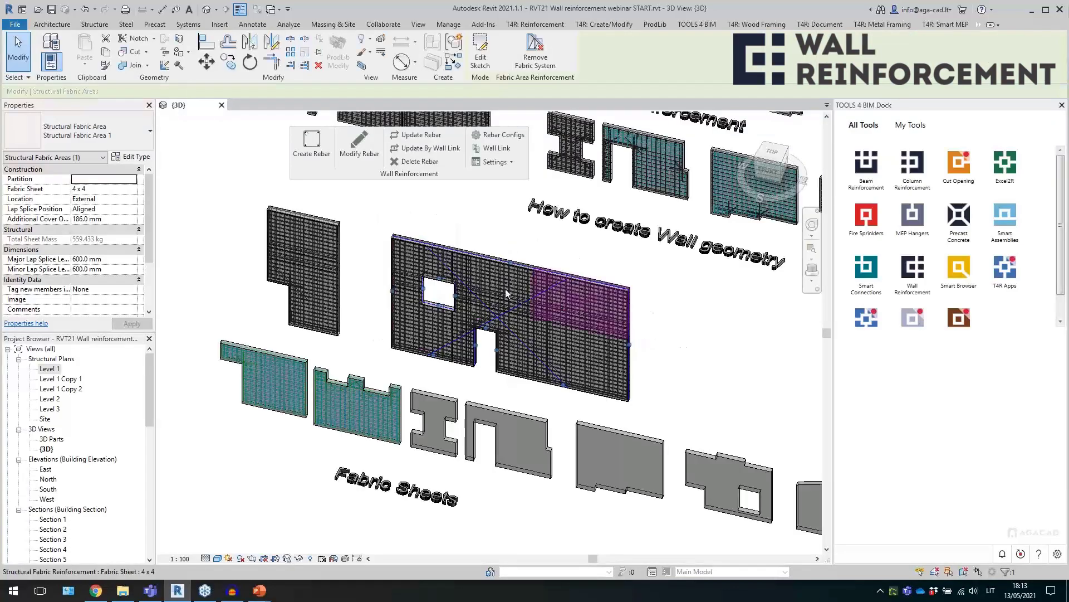
- Examine the edge and diagonal bars around the large wall's door opening and the fabric sheets in the neighbouring notched wall
{"action": "scroll", "coordinate": [487, 303], "scroll_direction": "up", "scroll_amount": 3}
{"action": "scroll", "coordinate": [498, 391], "scroll_direction": "up", "scroll_amount": 6}
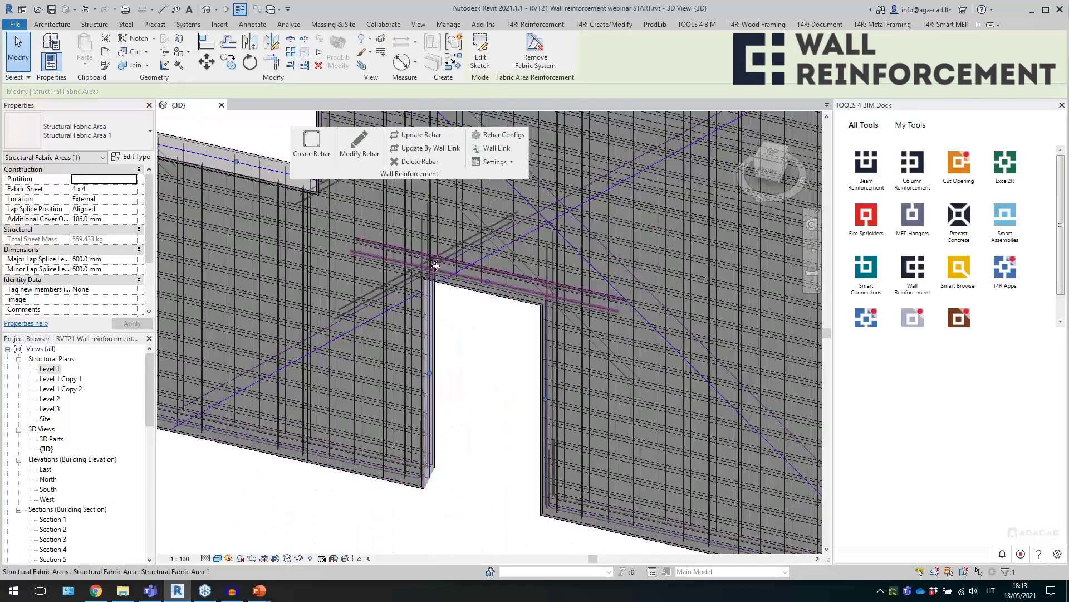
{"action": "key", "text": "Escape"}
{"action": "left_click", "coordinate": [443, 263]}
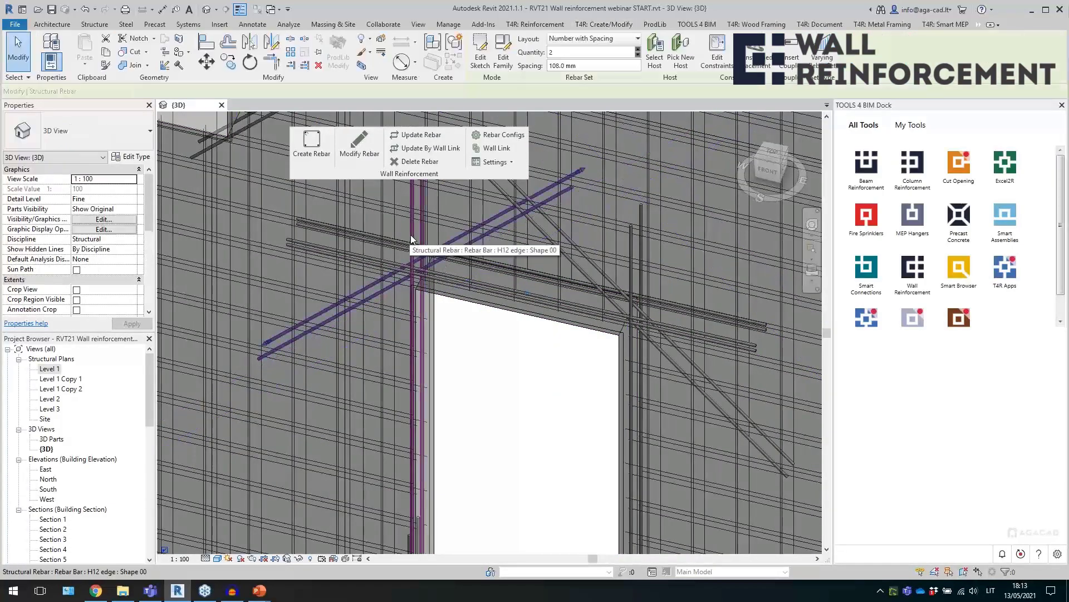
{"action": "scroll", "coordinate": [489, 282], "scroll_direction": "down", "scroll_amount": 4}
{"action": "scroll", "coordinate": [499, 382], "scroll_direction": "down", "scroll_amount": 4}
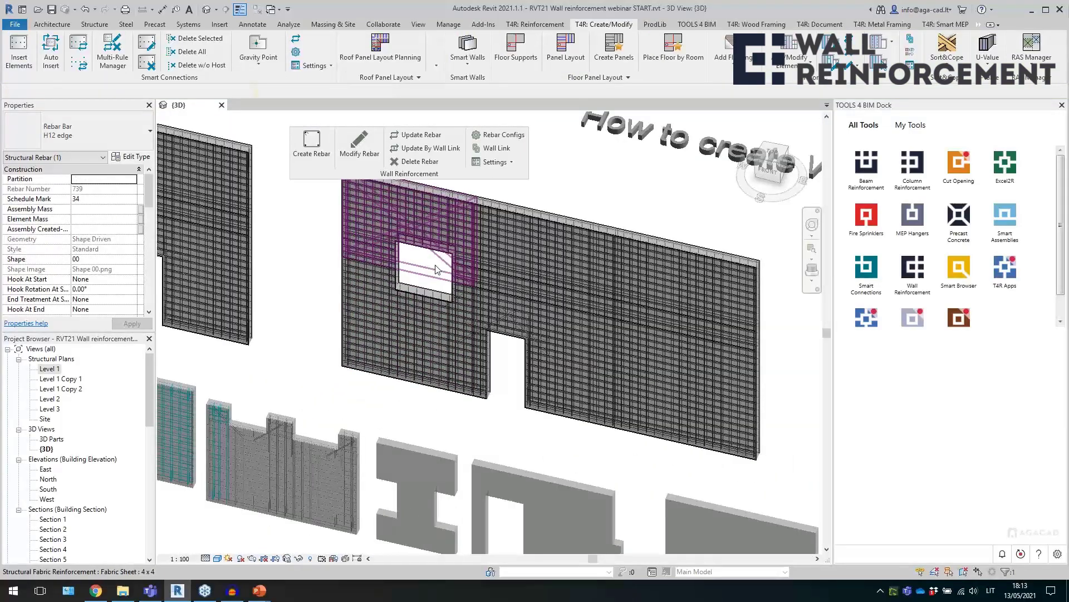
{"action": "key", "text": "Escape"}
{"action": "scroll", "coordinate": [655, 362], "scroll_direction": "down", "scroll_amount": 3}
{"action": "scroll", "coordinate": [379, 303], "scroll_direction": "up", "scroll_amount": 3}
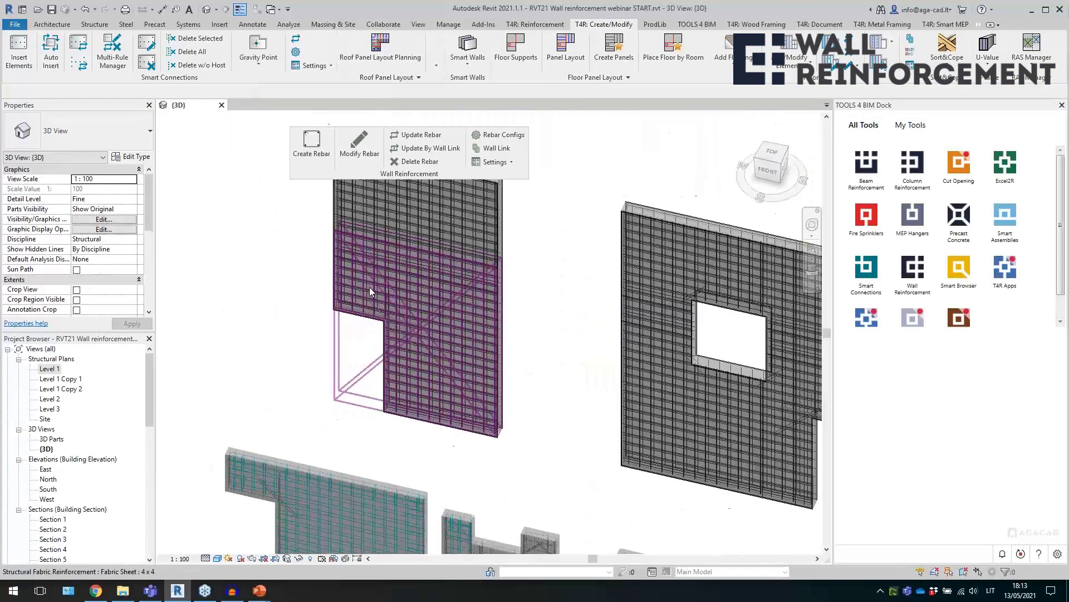
{"action": "scroll", "coordinate": [441, 339], "scroll_direction": "down", "scroll_amount": 3}
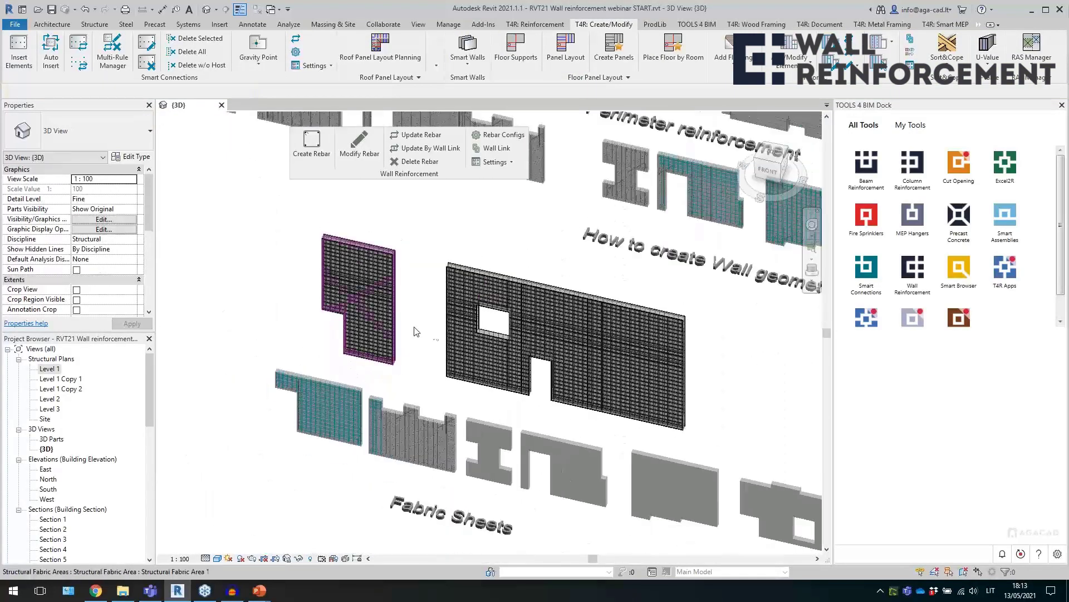
- Select the large wall's fabric area and individual fabric sheets in turn to examine their properties
{"action": "left_click", "coordinate": [612, 412]}
{"action": "scroll", "coordinate": [635, 392], "scroll_direction": "up", "scroll_amount": 2}
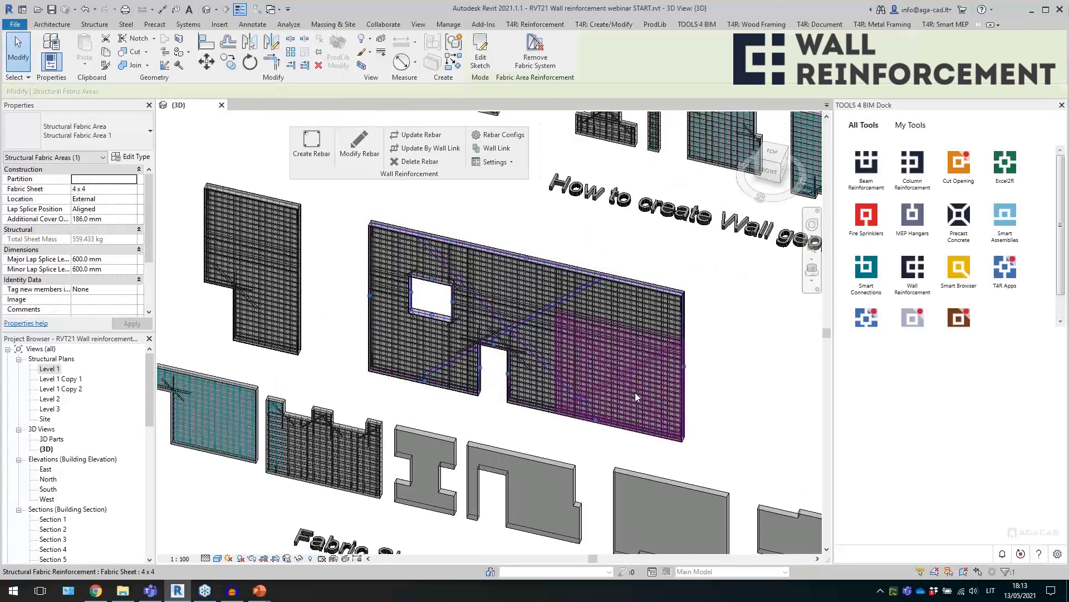
{"action": "left_click", "coordinate": [428, 366]}
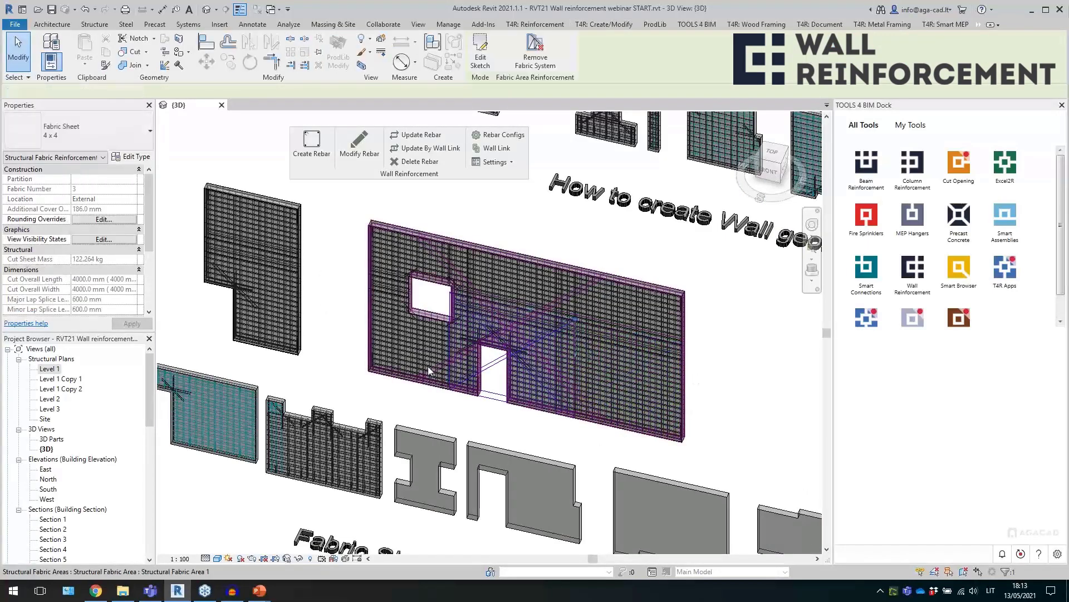
{"action": "left_click", "coordinate": [399, 352]}
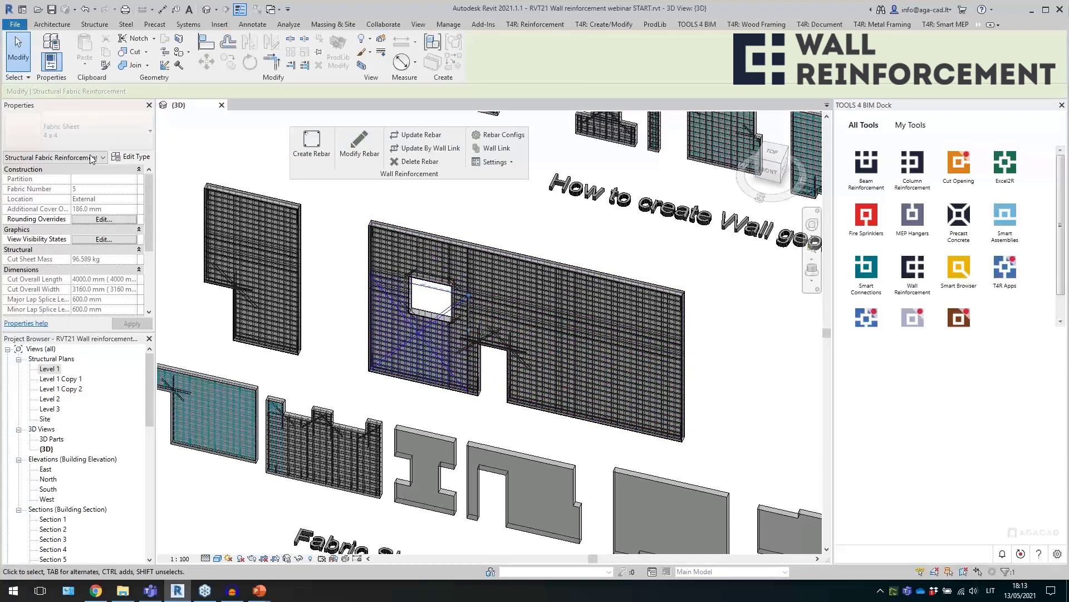
{"action": "scroll", "coordinate": [92, 277], "scroll_direction": "down", "scroll_amount": 1}
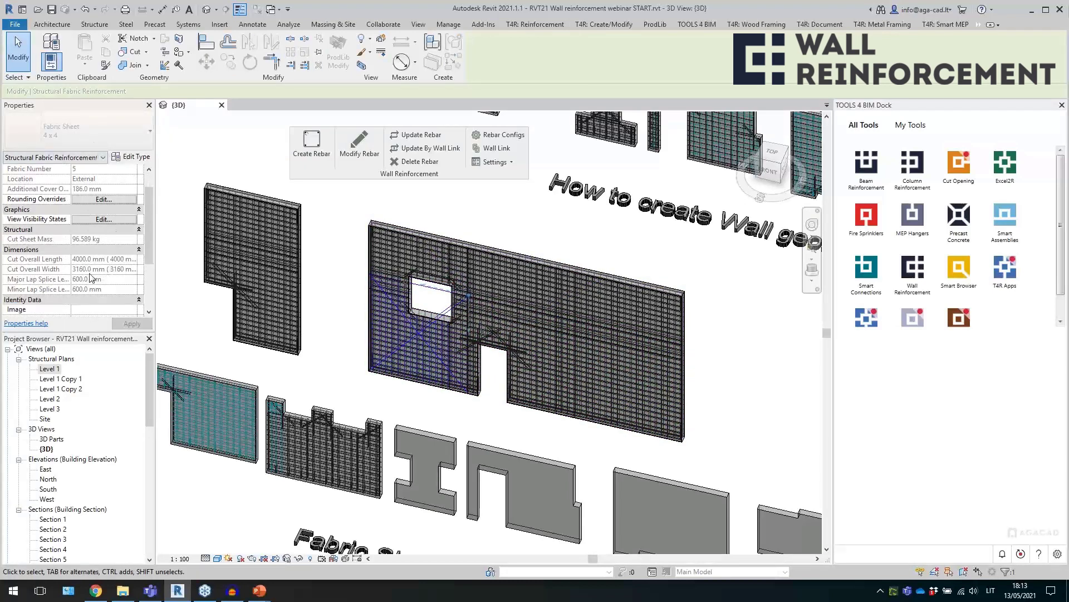
- Examine the 4 x 4 fabric sheet type's overall length, width and major direction wire options, then close its type properties unchanged
{"action": "left_click", "coordinate": [132, 157]}
{"action": "scroll", "coordinate": [604, 359], "scroll_direction": "down", "scroll_amount": 3}
{"action": "left_click", "coordinate": [570, 363]}
{"action": "left_click", "coordinate": [519, 303]}
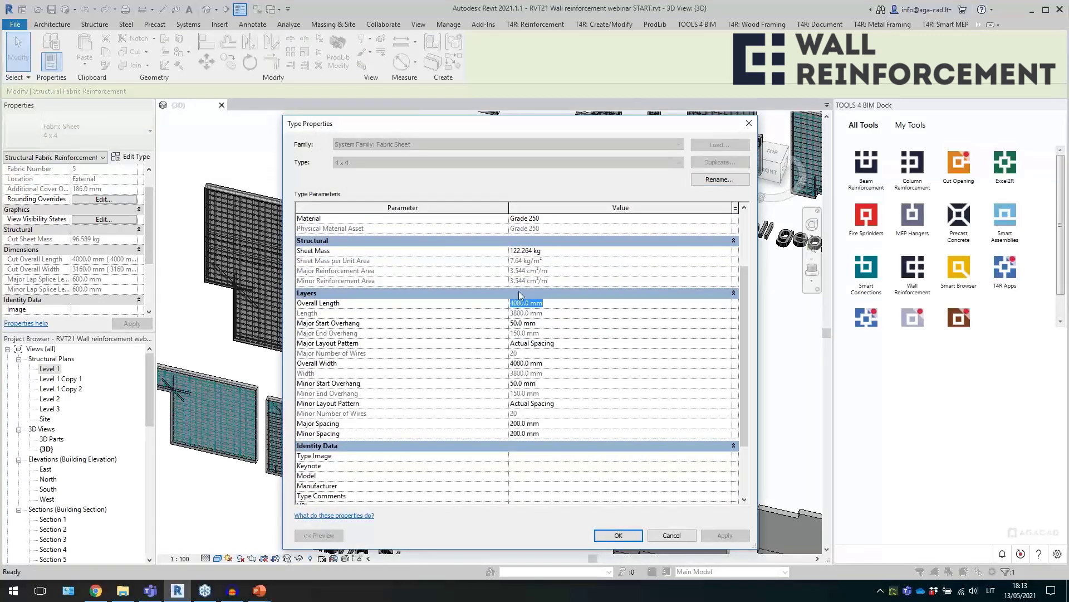
{"action": "scroll", "coordinate": [625, 375], "scroll_direction": "up", "scroll_amount": 3}
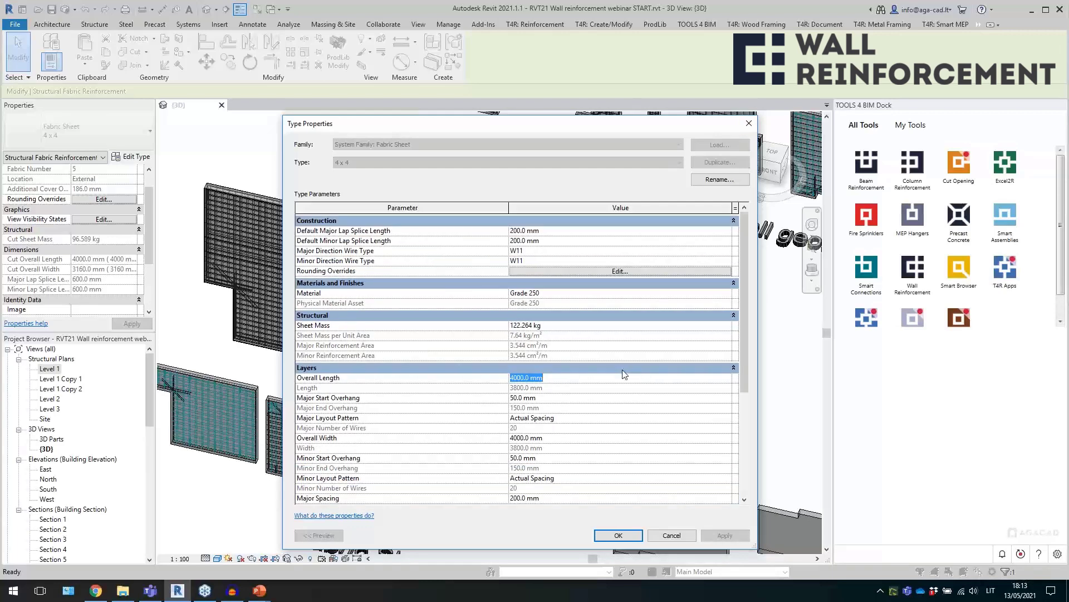
{"action": "left_click", "coordinate": [728, 250]}
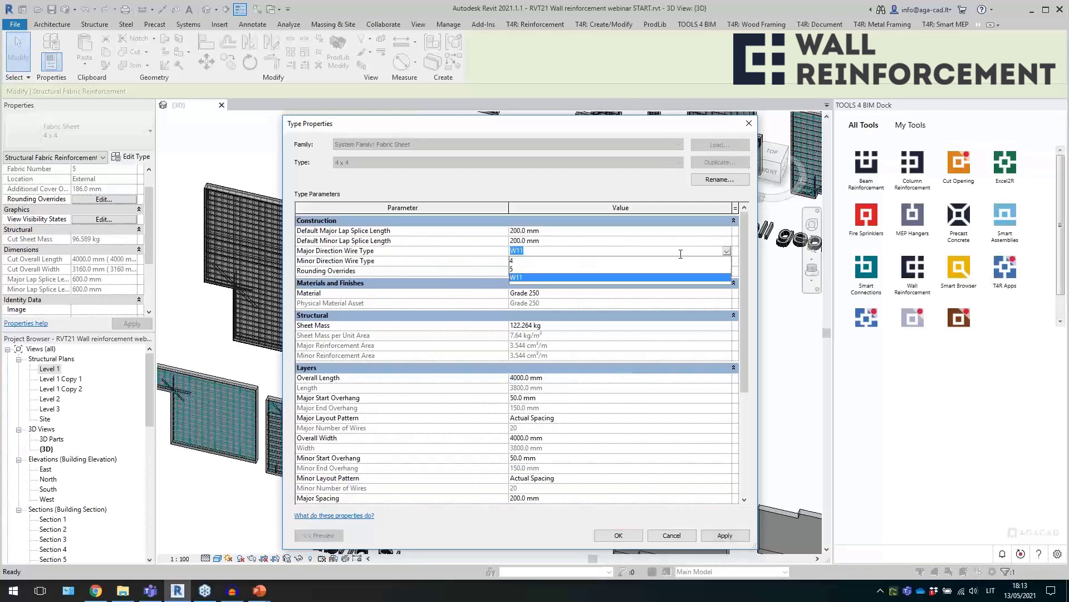
{"action": "left_click", "coordinate": [617, 183]}
{"action": "left_click", "coordinate": [748, 123]}
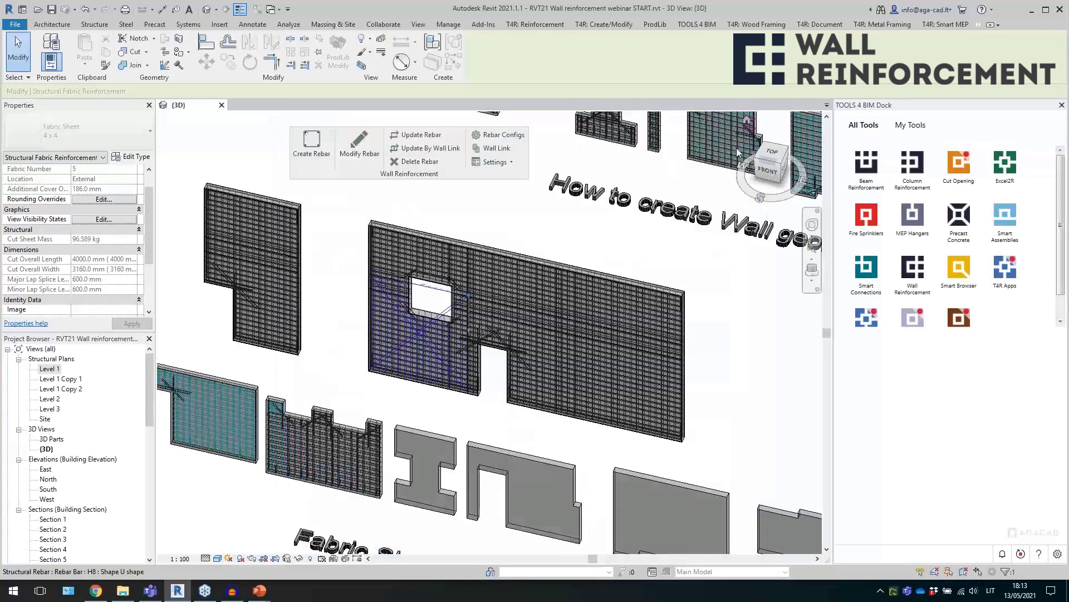
{"action": "left_click", "coordinate": [683, 275]}
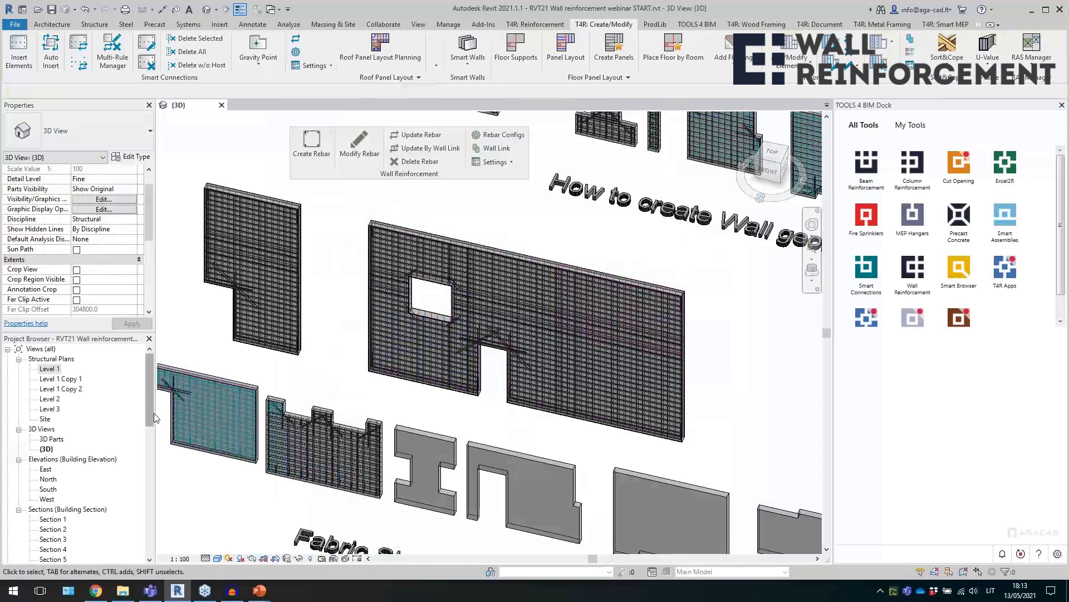
{"action": "scroll", "coordinate": [625, 389], "scroll_direction": "down", "scroll_amount": 4}
{"action": "scroll", "coordinate": [520, 437], "scroll_direction": "up", "scroll_amount": 3}
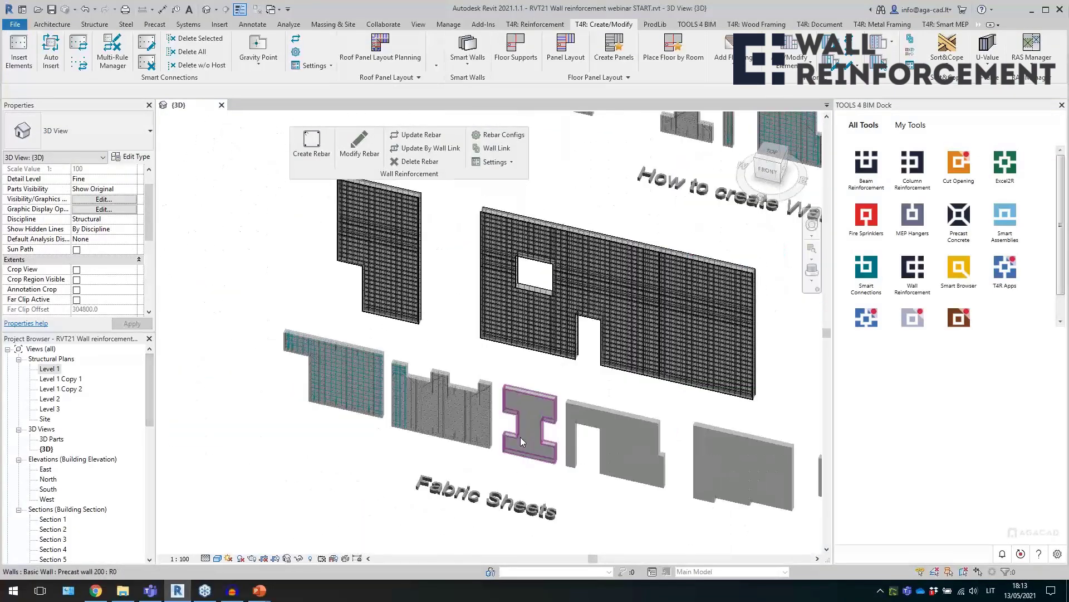
- Delete the existing reinforcement from the two leftmost walls in the front Fabric Sheets row
{"action": "scroll", "coordinate": [443, 359], "scroll_direction": "up", "scroll_amount": 1}
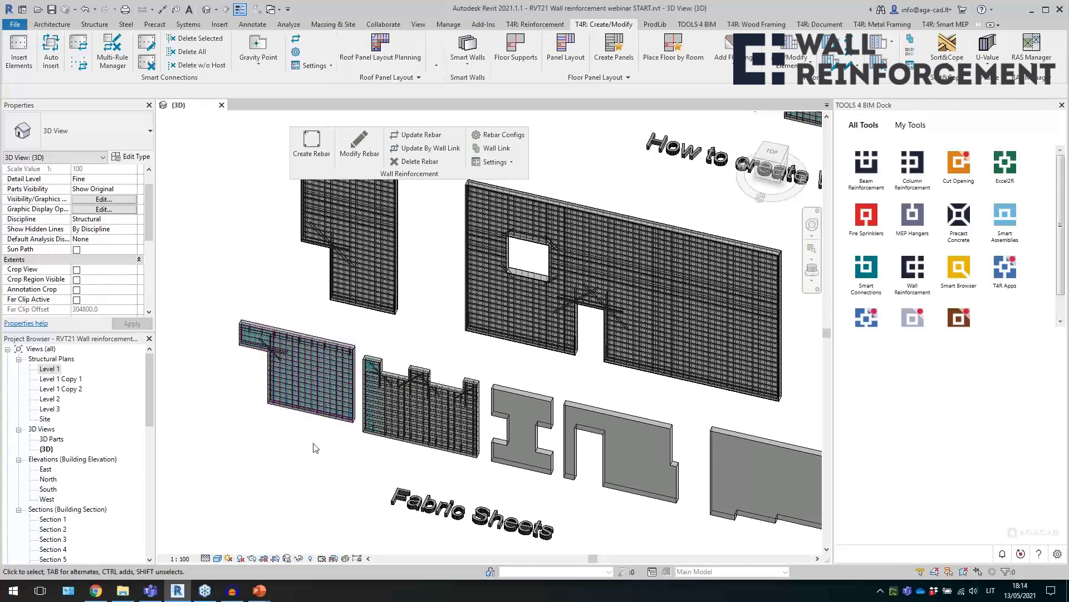
{"action": "left_click_drag", "start_coordinate": [376, 460], "coordinate": [310, 400]}
{"action": "left_click", "coordinate": [413, 161]}
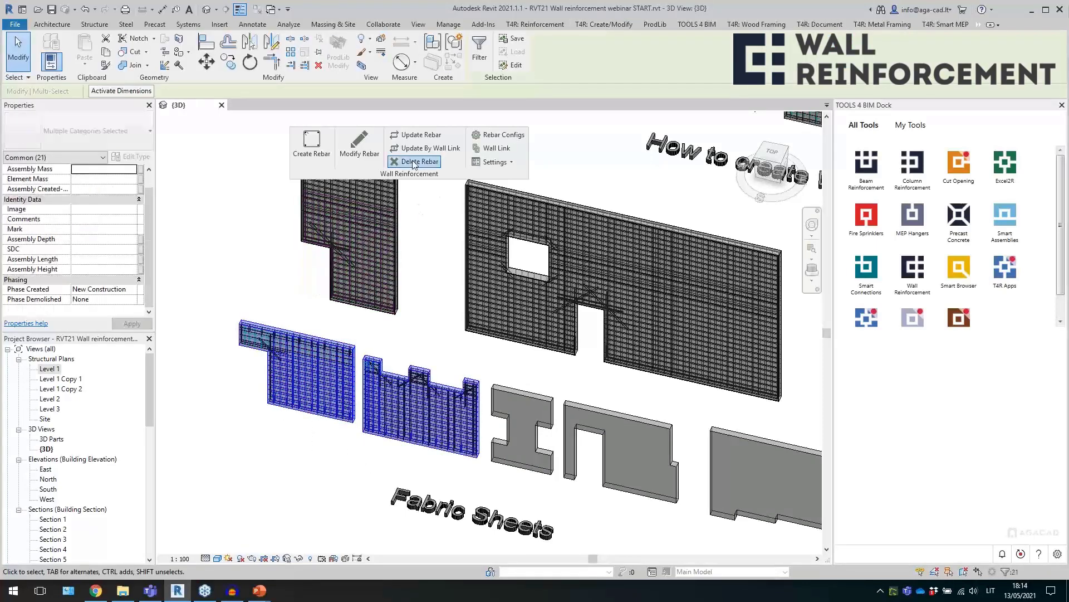
- Link the Precast wall 200 type to the Fabric sheets configuration and create reinforcement in the two cleared walls
{"action": "left_click", "coordinate": [389, 437]}
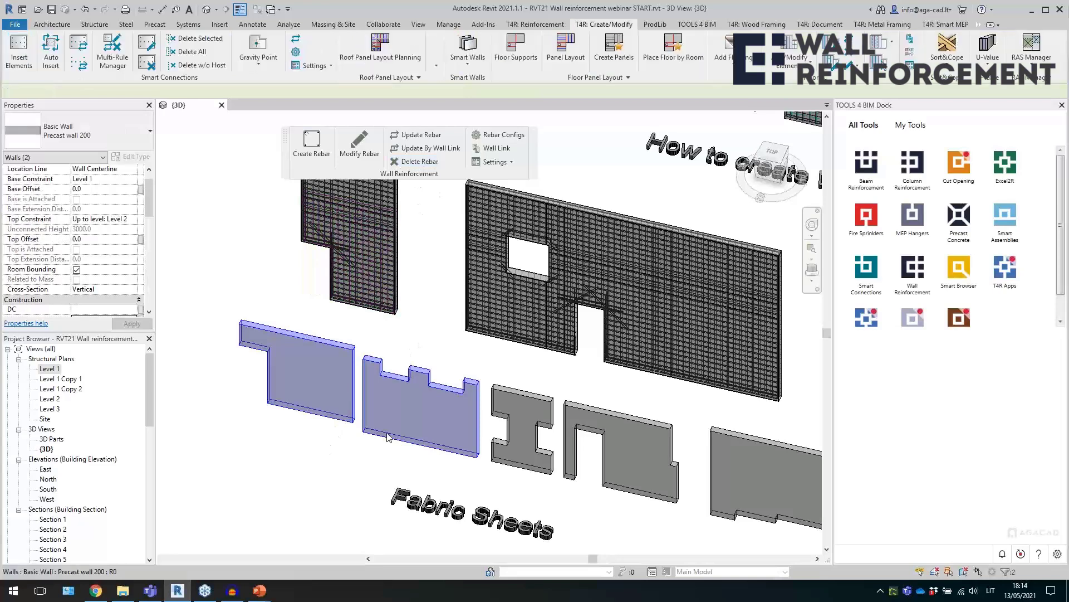
{"action": "left_click", "coordinate": [492, 148]}
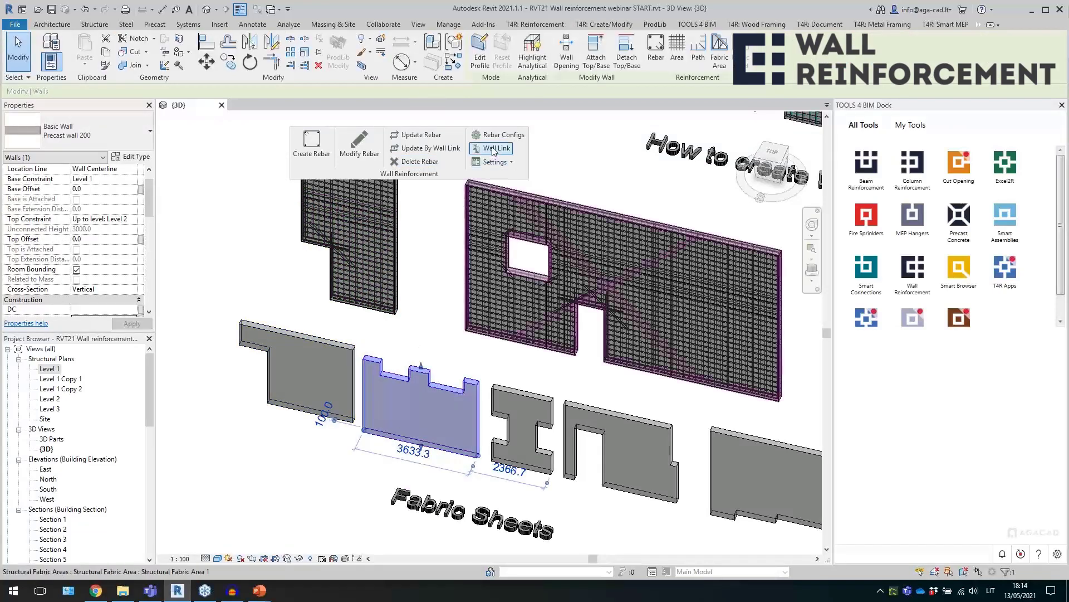
{"action": "left_click", "coordinate": [751, 224]}
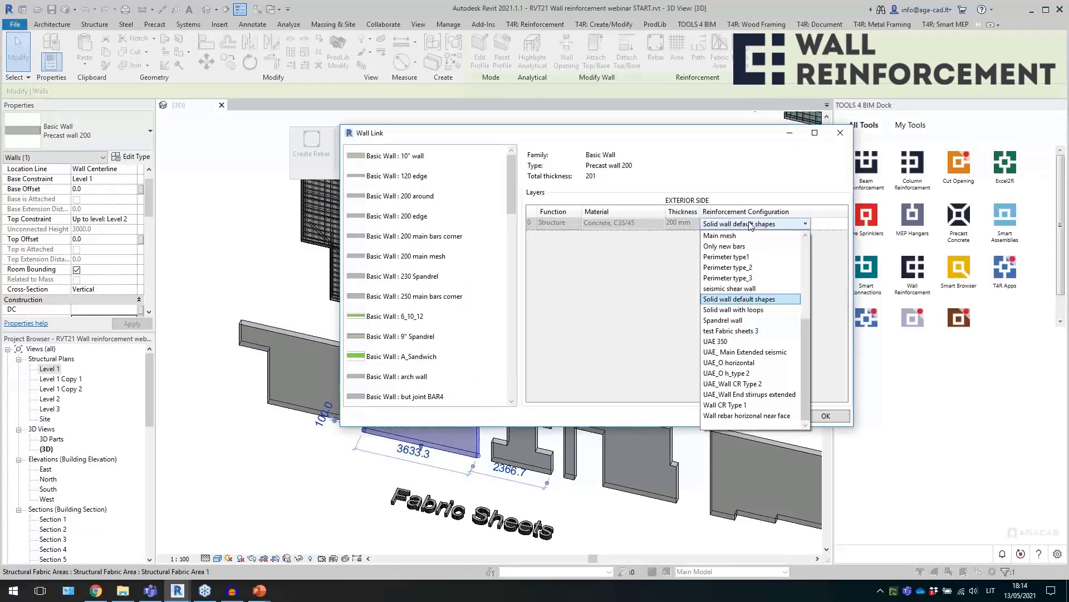
{"action": "scroll", "coordinate": [754, 295], "scroll_direction": "up", "scroll_amount": 1}
{"action": "left_click", "coordinate": [751, 277]}
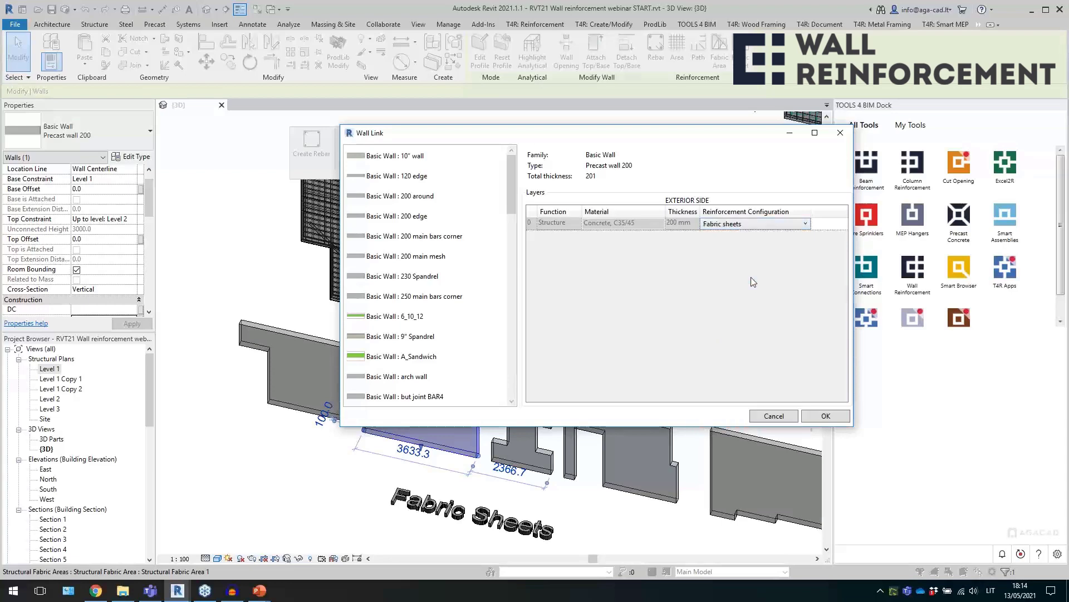
{"action": "left_click", "coordinate": [817, 418]}
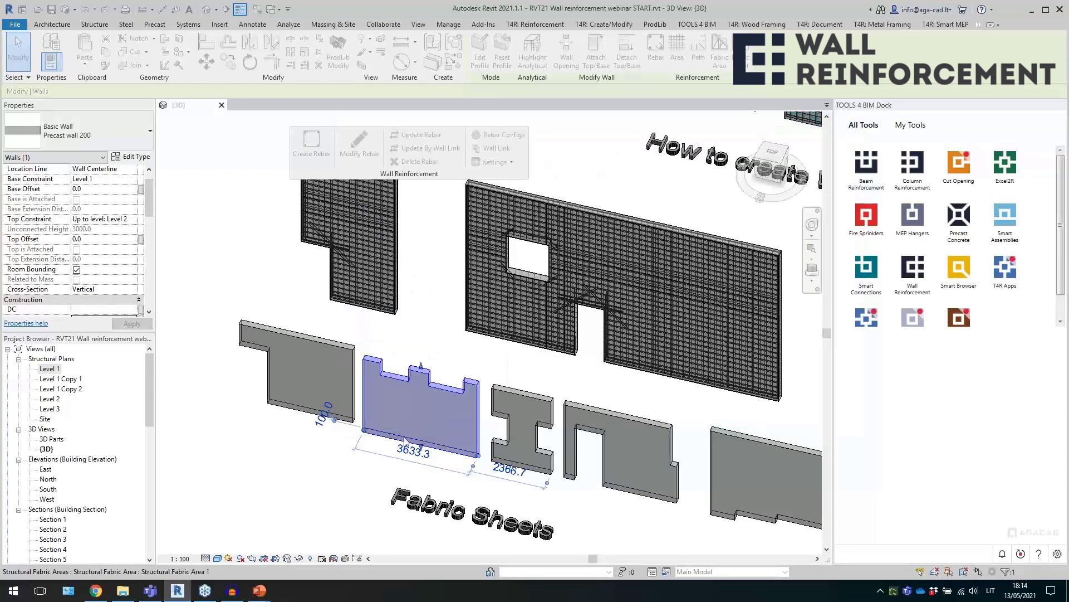
{"action": "left_click", "coordinate": [337, 410], "text": "ctrl"}
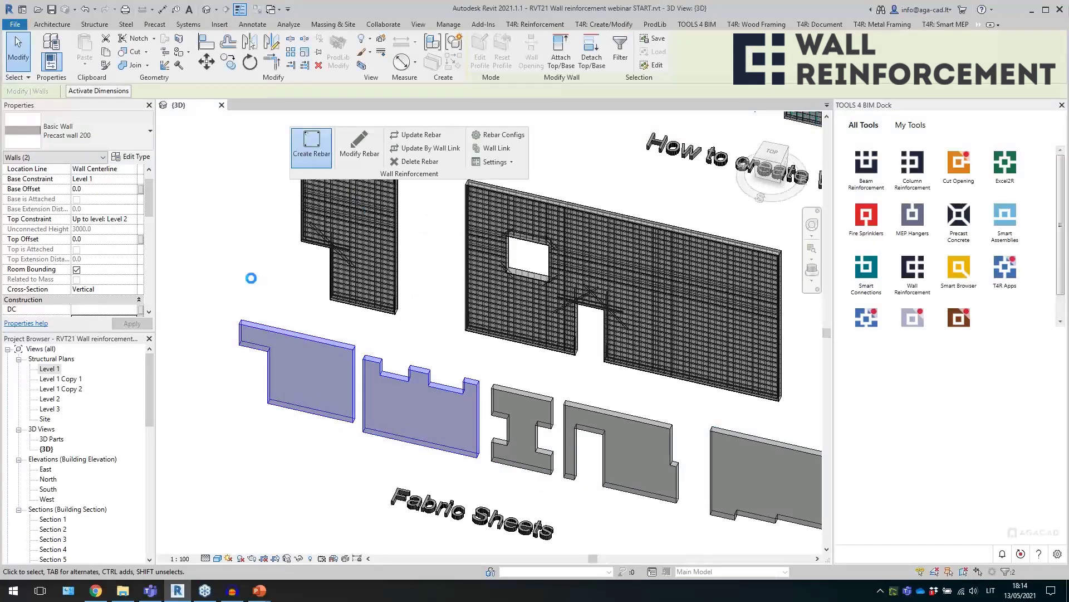
{"action": "key", "text": "Escape"}
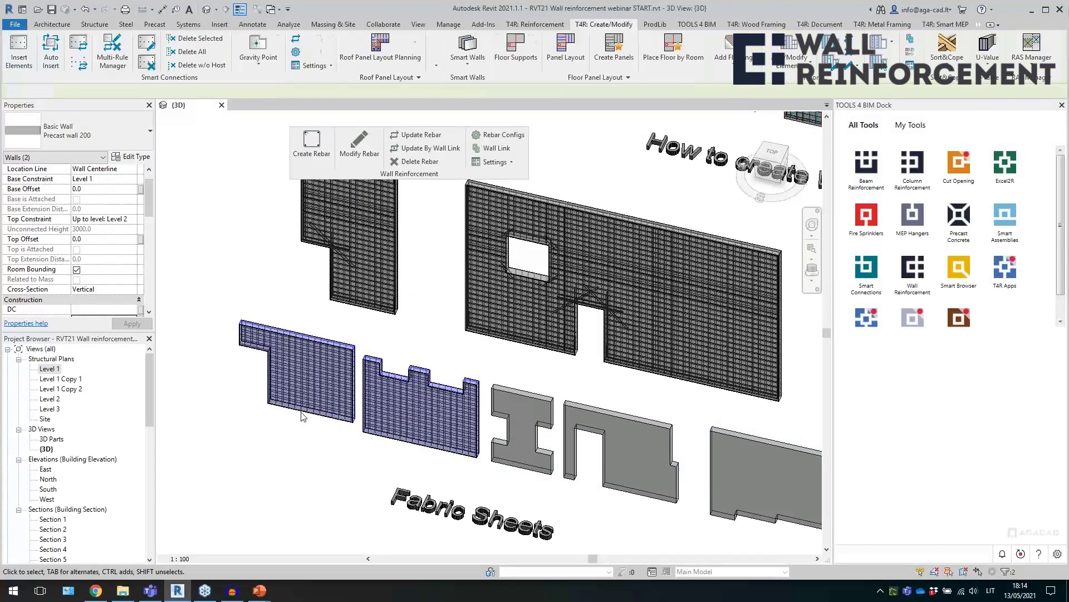
- Check the overall length and width of the leftmost front wall's fabric sheet type, leaving its type properties unchanged
{"action": "scroll", "coordinate": [278, 371], "scroll_direction": "up", "scroll_amount": 3}
{"action": "left_click", "coordinate": [329, 437]}
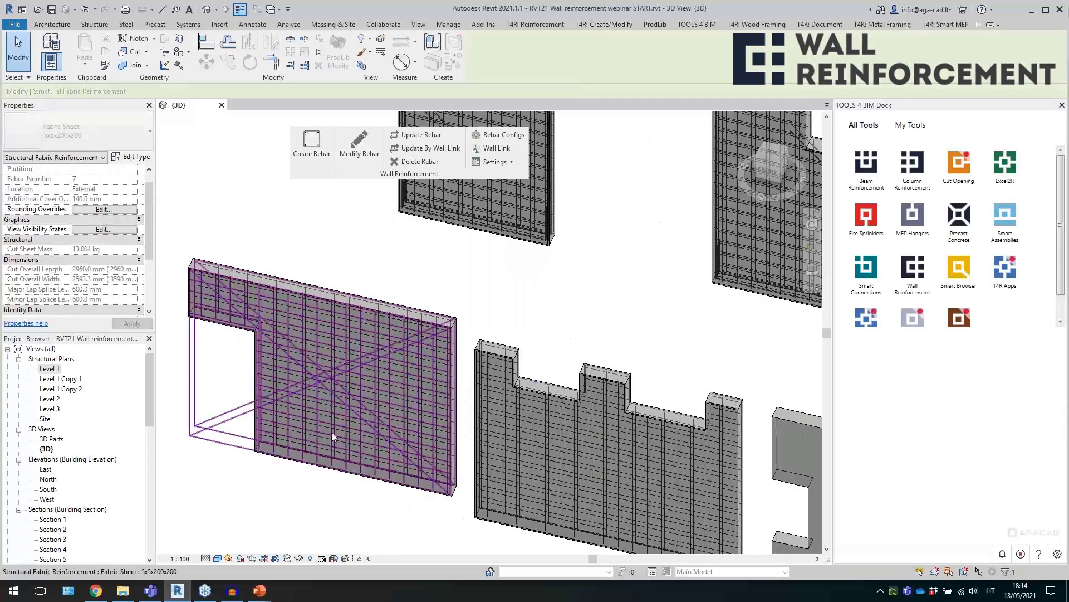
{"action": "scroll", "coordinate": [332, 433], "scroll_direction": "down", "scroll_amount": 3}
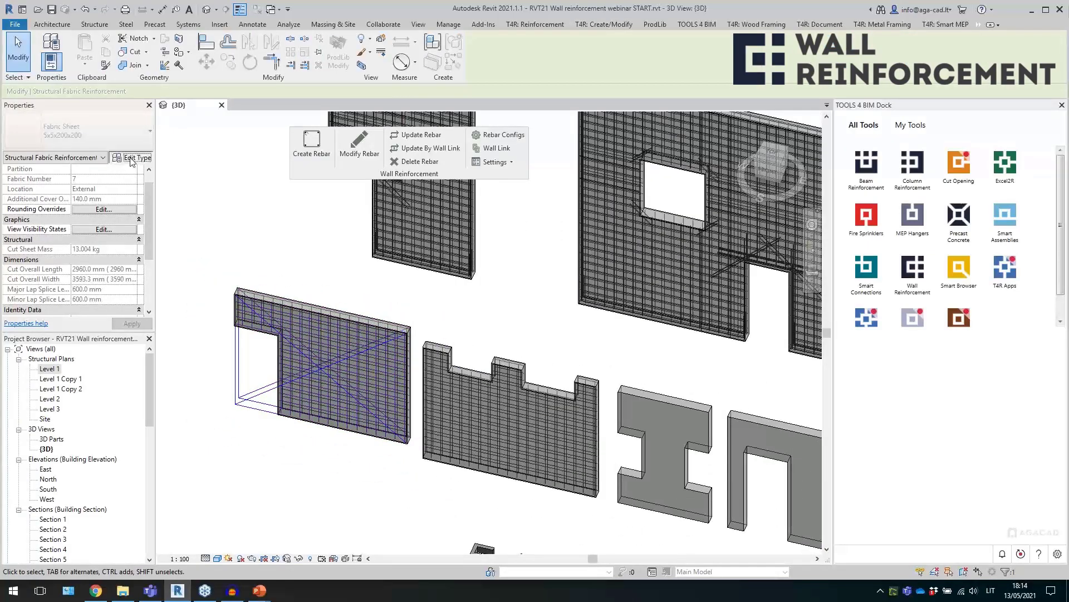
{"action": "left_click", "coordinate": [131, 158]}
{"action": "left_click", "coordinate": [561, 378]}
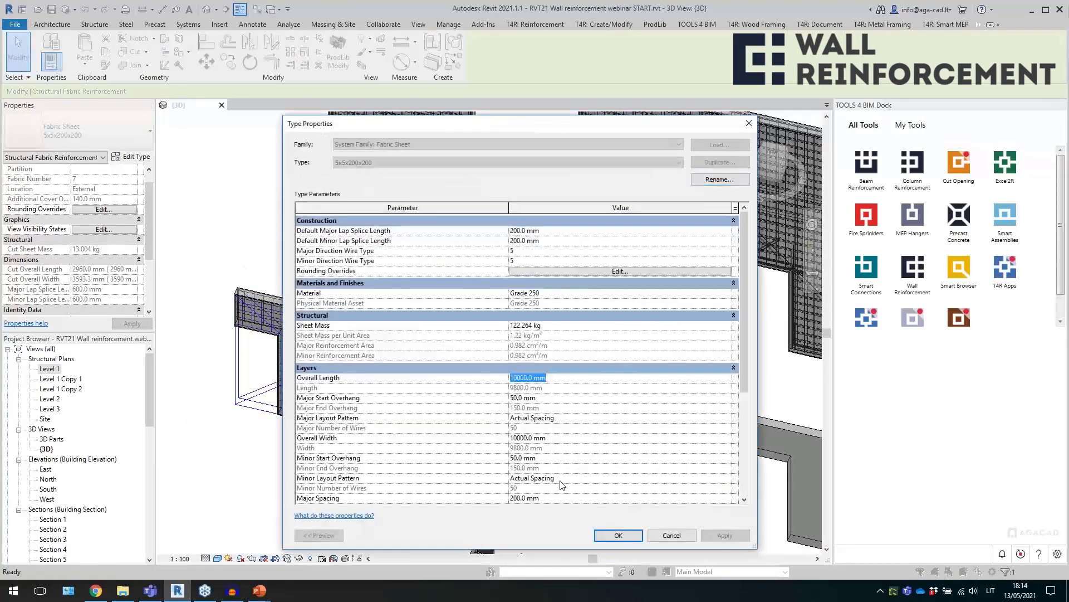
{"action": "left_click", "coordinate": [584, 438]}
{"action": "left_click", "coordinate": [658, 532]}
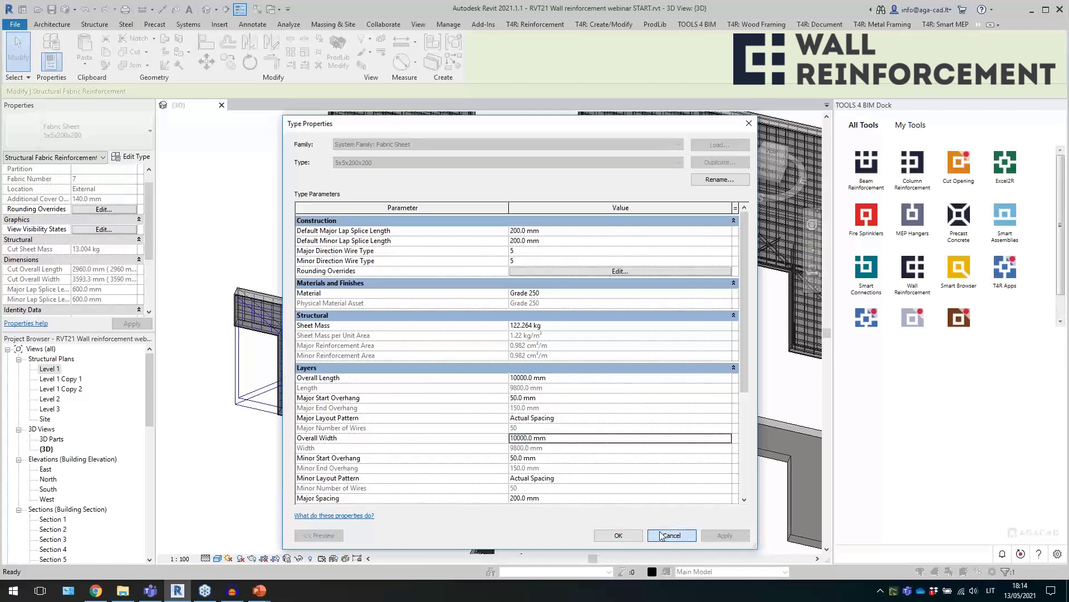
{"action": "left_click", "coordinate": [247, 371]}
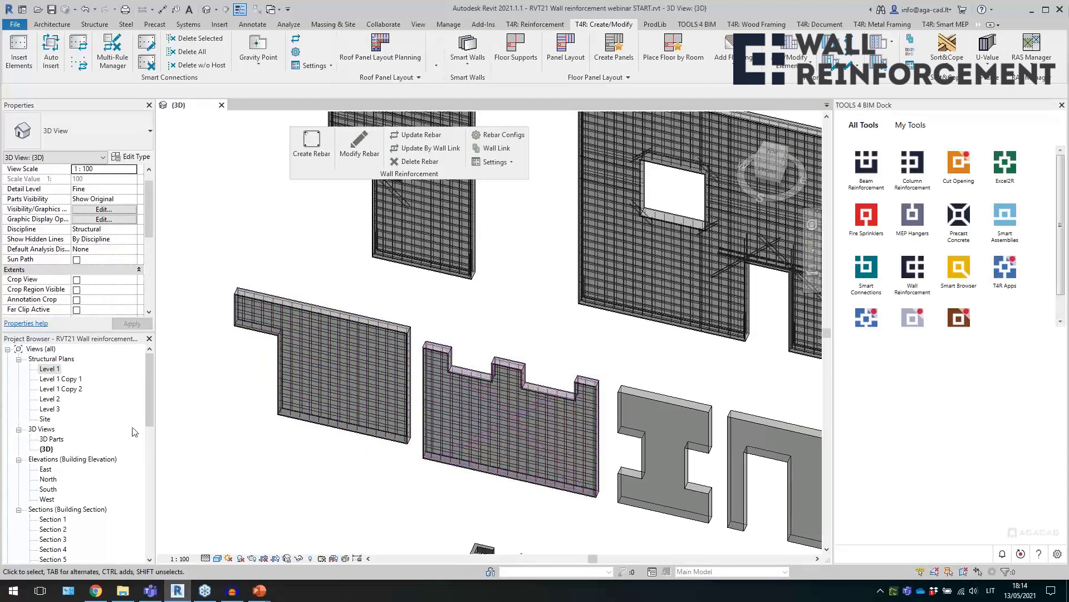
- Open the Level 1 plan and examine the position of the 4 x 4 fabric sheets inside the Precast wall 250
{"action": "double_click", "coordinate": [48, 369]}
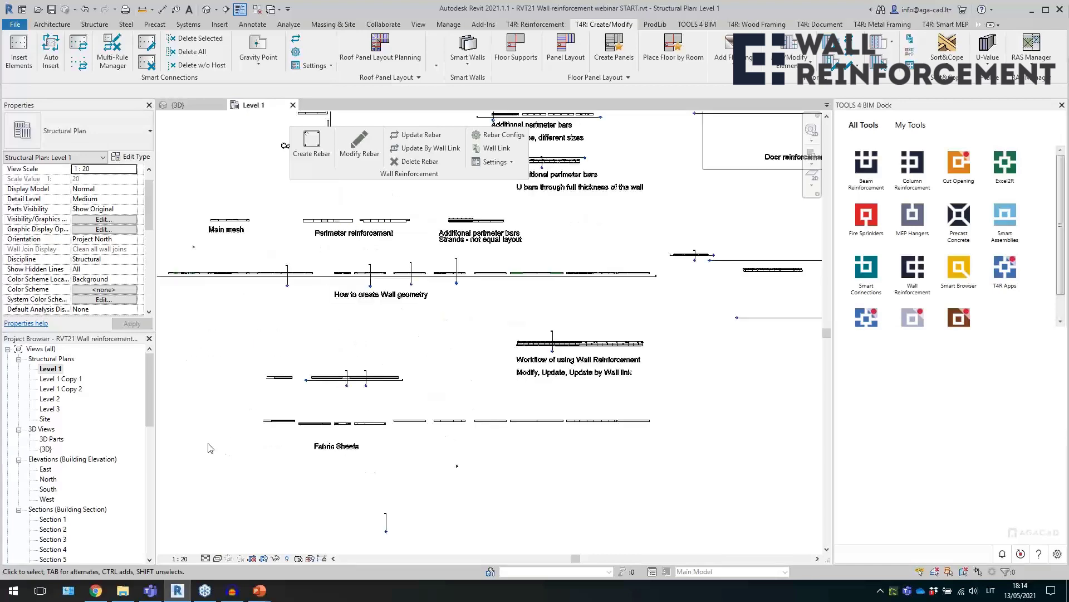
{"action": "scroll", "coordinate": [262, 413], "scroll_direction": "up", "scroll_amount": 3}
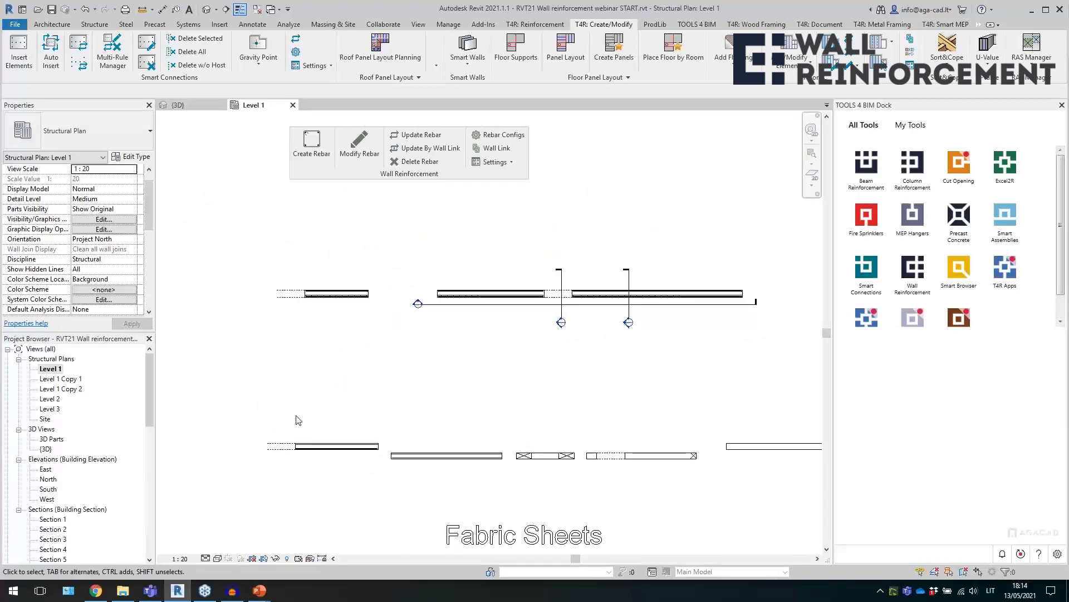
{"action": "scroll", "coordinate": [296, 420], "scroll_direction": "up", "scroll_amount": 5}
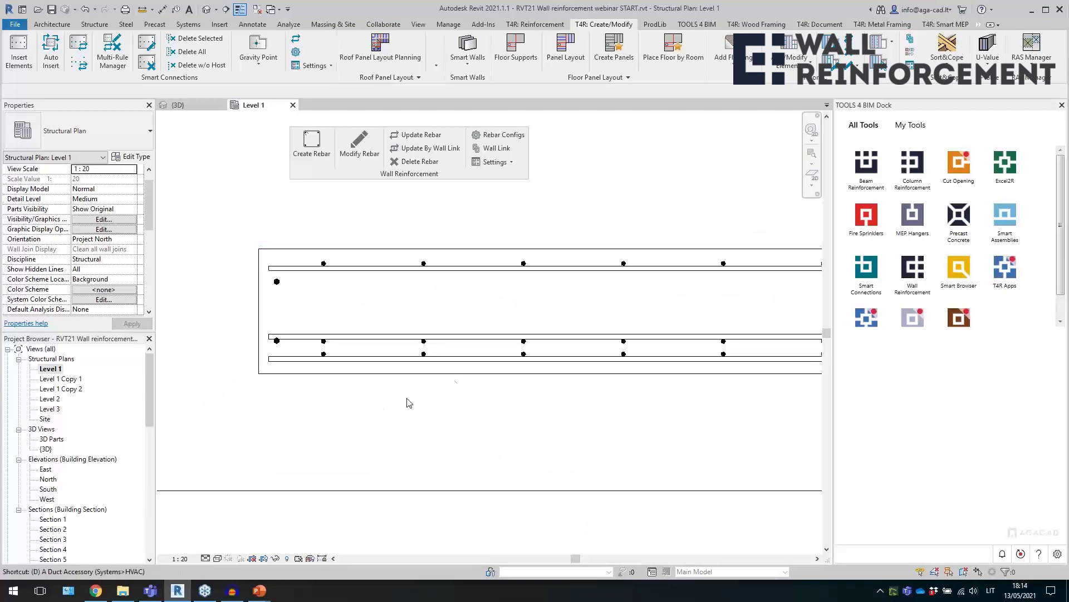
{"action": "left_click", "coordinate": [482, 359]}
{"action": "scroll", "coordinate": [482, 348], "scroll_direction": "up", "scroll_amount": 3}
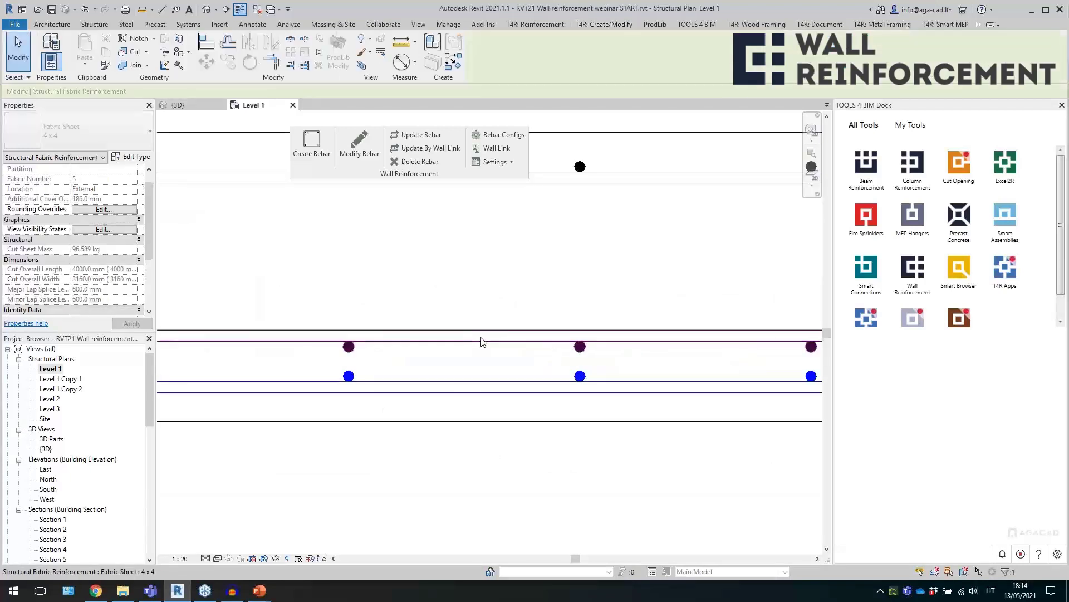
{"action": "left_click", "coordinate": [499, 262]}
{"action": "scroll", "coordinate": [415, 337], "scroll_direction": "down", "scroll_amount": 2}
{"action": "scroll", "coordinate": [556, 315], "scroll_direction": "down", "scroll_amount": 3}
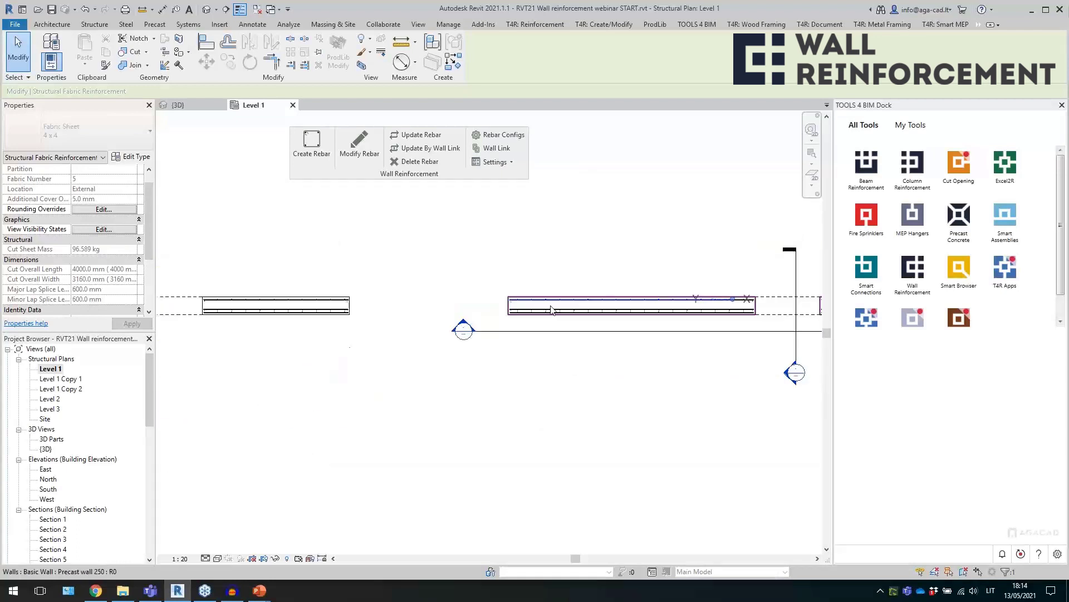
{"action": "scroll", "coordinate": [506, 363], "scroll_direction": "down", "scroll_amount": 4}
- Examine the position and cover of the 5x5x200x200 fabric sheets inside the leftmost Precast wall 200 in plan
{"action": "left_click", "coordinate": [477, 375]}
{"action": "scroll", "coordinate": [334, 412], "scroll_direction": "up", "scroll_amount": 5}
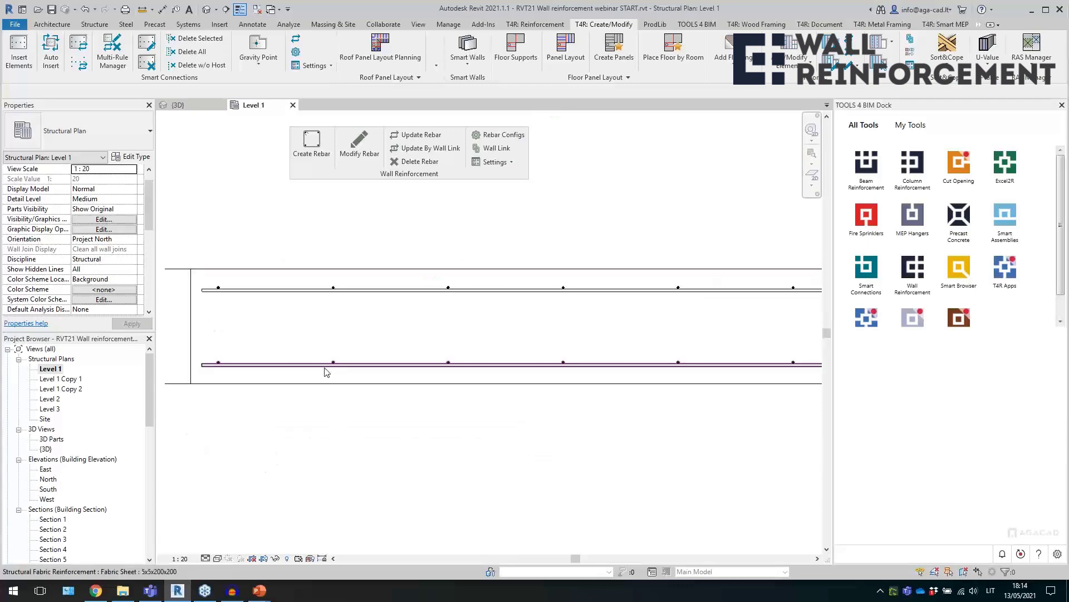
{"action": "left_click", "coordinate": [324, 290]}
{"action": "scroll", "coordinate": [368, 343], "scroll_direction": "down", "scroll_amount": 3}
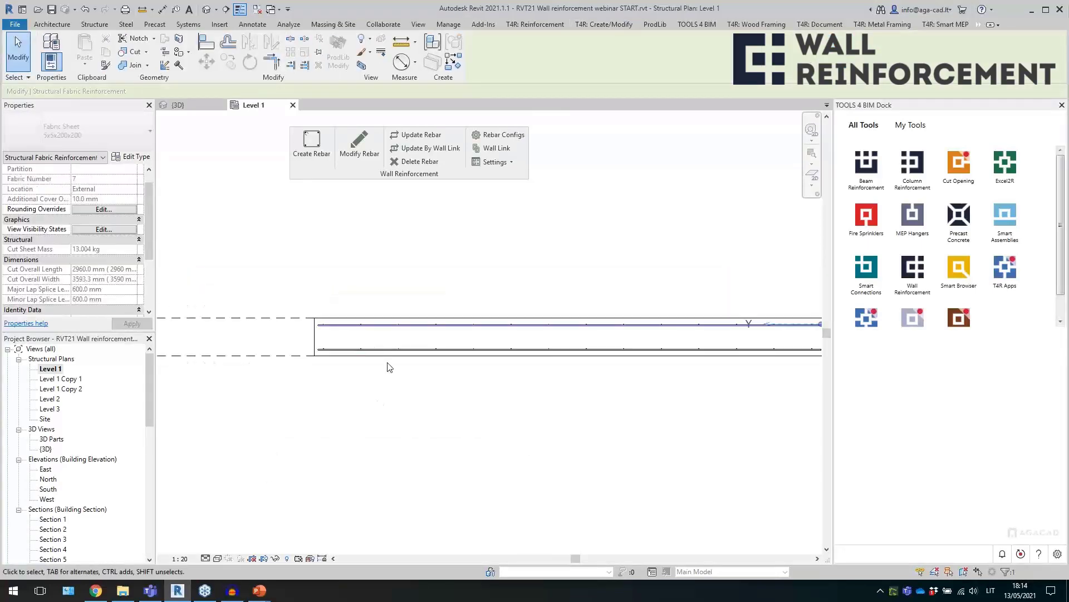
{"action": "scroll", "coordinate": [627, 342], "scroll_direction": "up", "scroll_amount": 3}
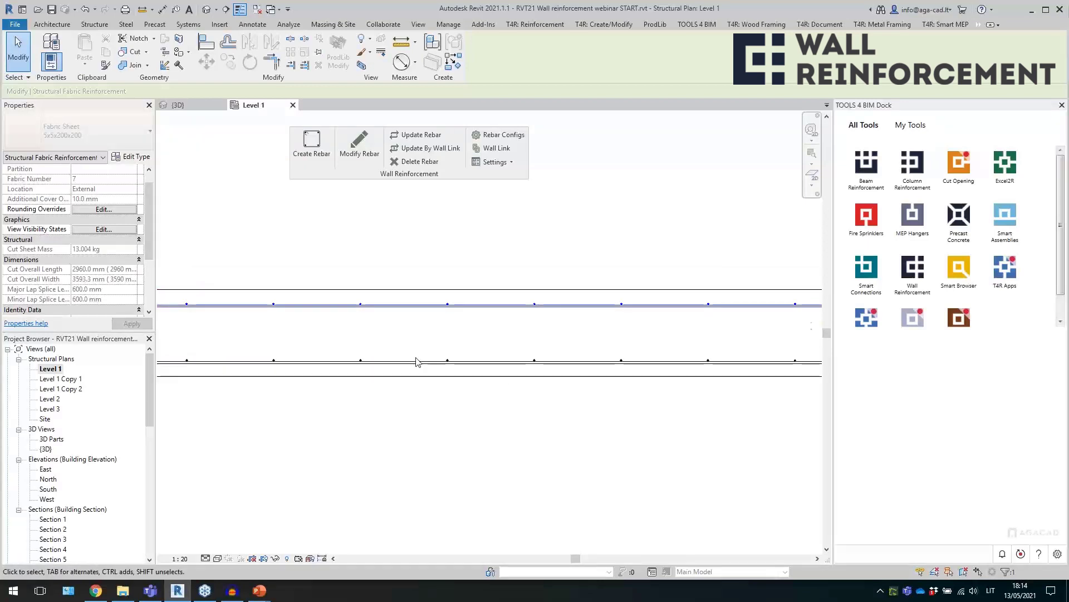
{"action": "scroll", "coordinate": [417, 360], "scroll_direction": "down", "scroll_amount": 4}
{"action": "left_click", "coordinate": [425, 386]}
{"action": "scroll", "coordinate": [429, 370], "scroll_direction": "down", "scroll_amount": 3}
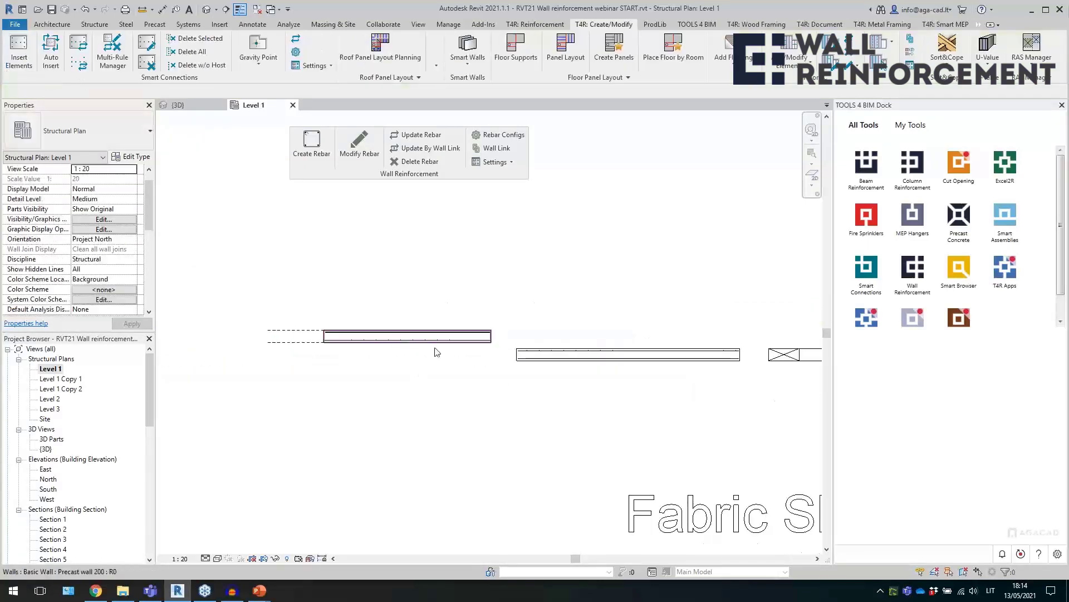
- Return to the 3D view and look over the sample wall groups from Fabric Sheets to Main mesh and Perimeter reinforcement
{"action": "left_click", "coordinate": [205, 12]}
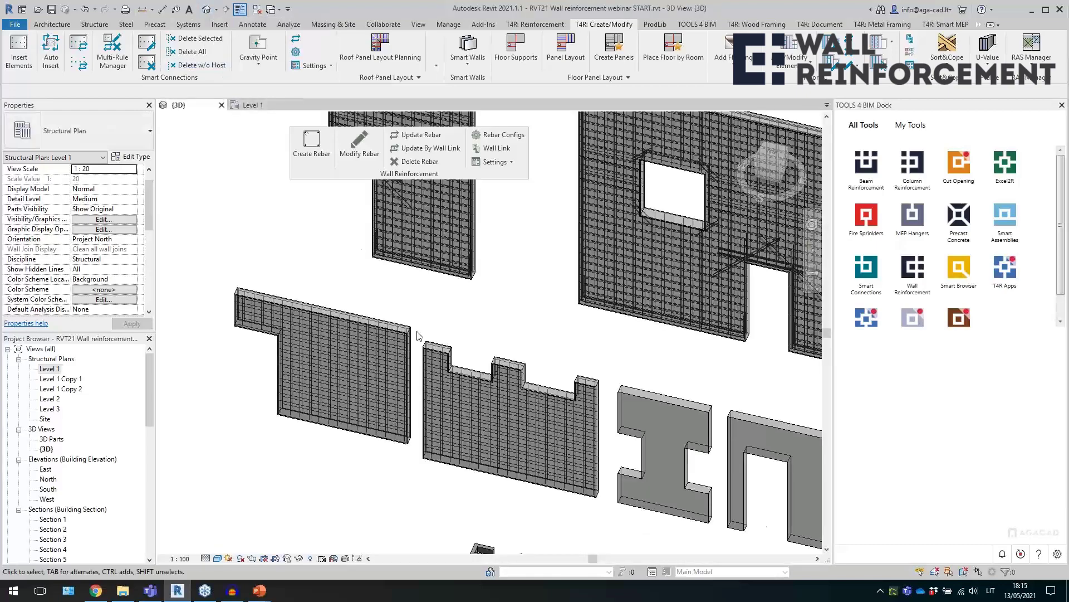
{"action": "scroll", "coordinate": [433, 449], "scroll_direction": "down", "scroll_amount": 6}
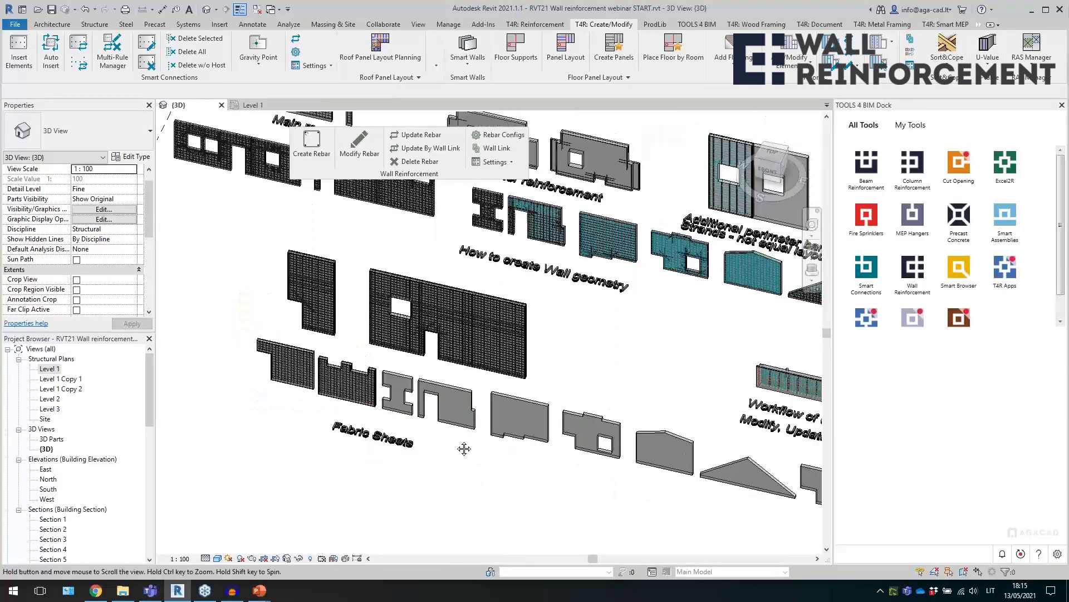
{"action": "middle_click_drag", "start_coordinate": [432, 448], "coordinate": [449, 452], "text": "shift"}
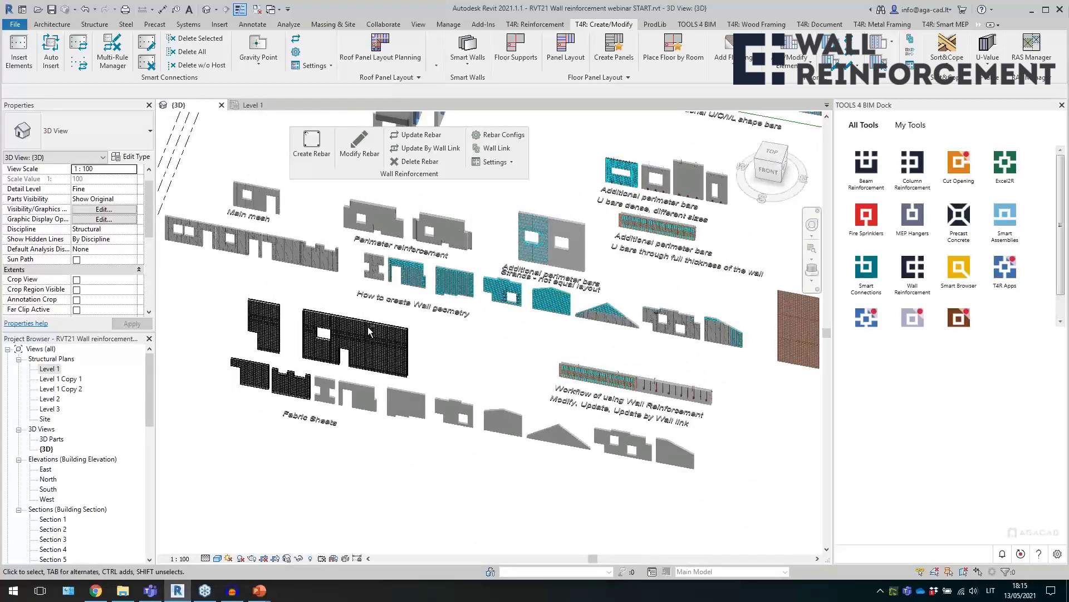
{"action": "middle_click_drag", "start_coordinate": [482, 356], "coordinate": [573, 401]}
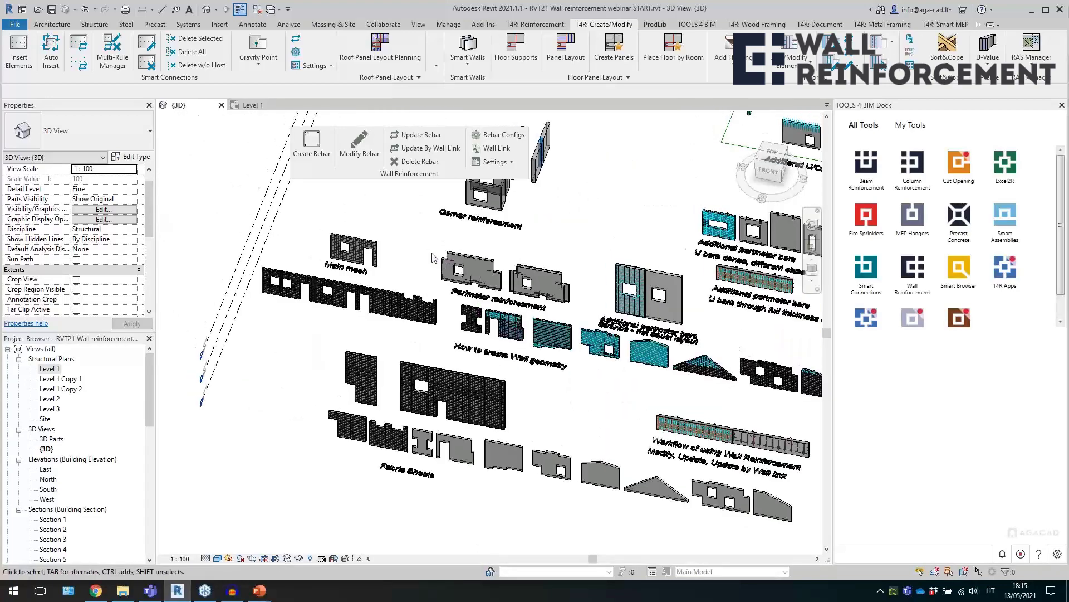
{"action": "scroll", "coordinate": [433, 254], "scroll_direction": "up", "scroll_amount": 5}
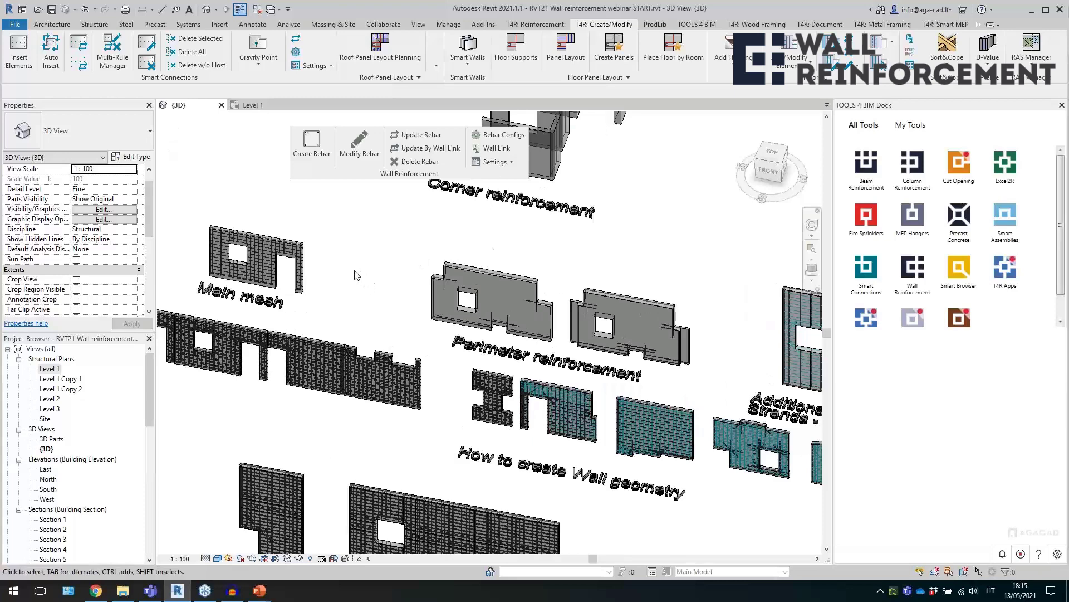
{"action": "scroll", "coordinate": [357, 275], "scroll_direction": "down", "scroll_amount": 2}
{"action": "scroll", "coordinate": [374, 299], "scroll_direction": "down", "scroll_amount": 1}
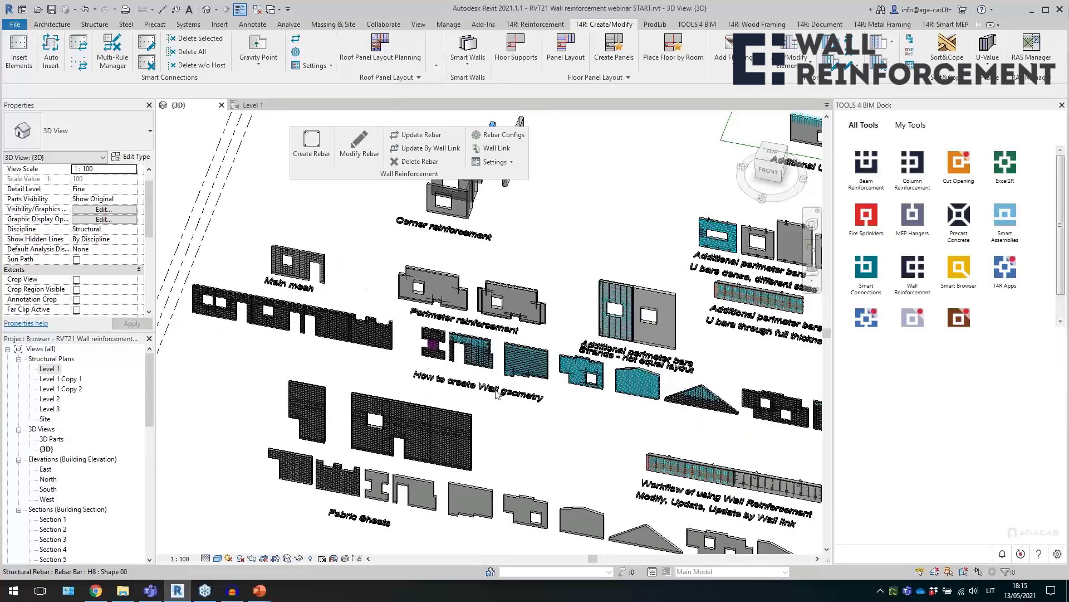
- Change the Vertical Rebar Top Offset in the Main mesh wall's external reinforcement to extend the vertical bars above the wall
{"action": "middle_click_drag", "start_coordinate": [569, 431], "coordinate": [522, 404]}
{"action": "scroll", "coordinate": [334, 323], "scroll_direction": "up", "scroll_amount": 4}
{"action": "scroll", "coordinate": [365, 223], "scroll_direction": "up", "scroll_amount": 2}
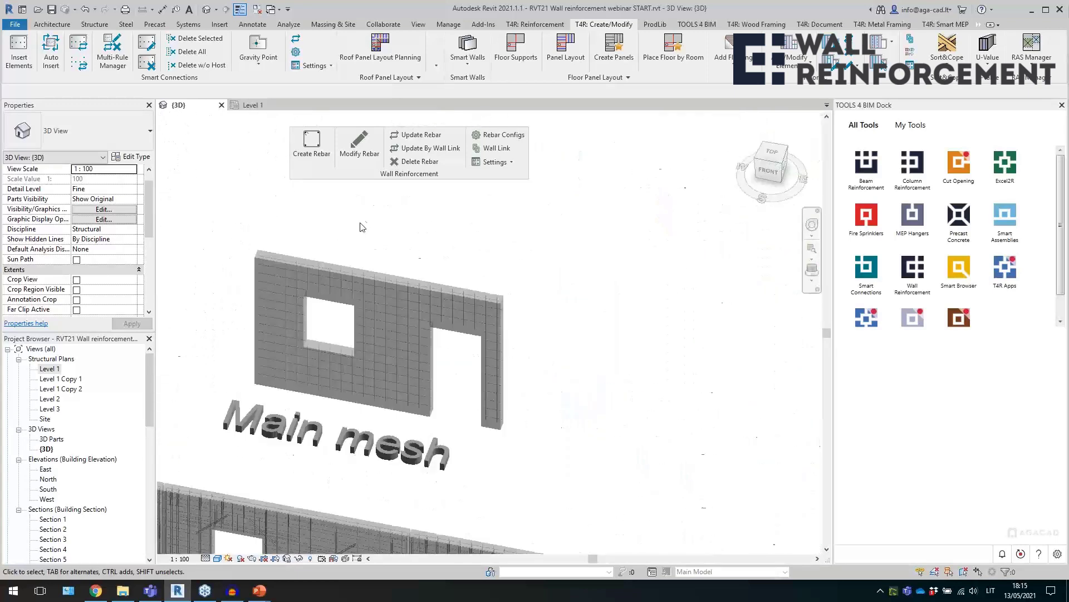
{"action": "left_click", "coordinate": [380, 309]}
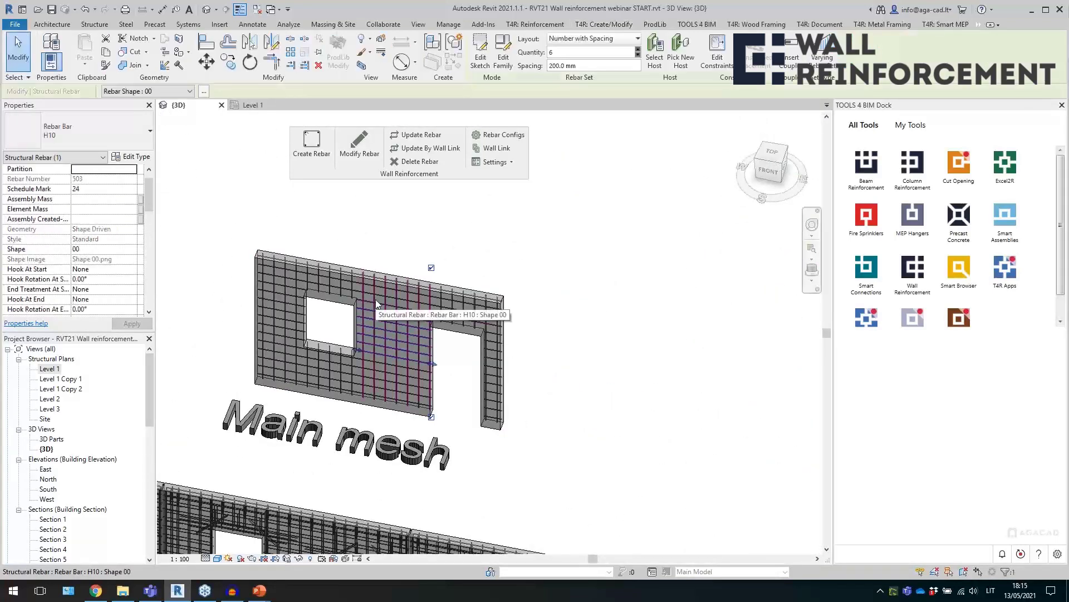
{"action": "scroll", "coordinate": [376, 300], "scroll_direction": "up", "scroll_amount": 2}
{"action": "left_click", "coordinate": [376, 300]}
{"action": "left_click", "coordinate": [358, 162]}
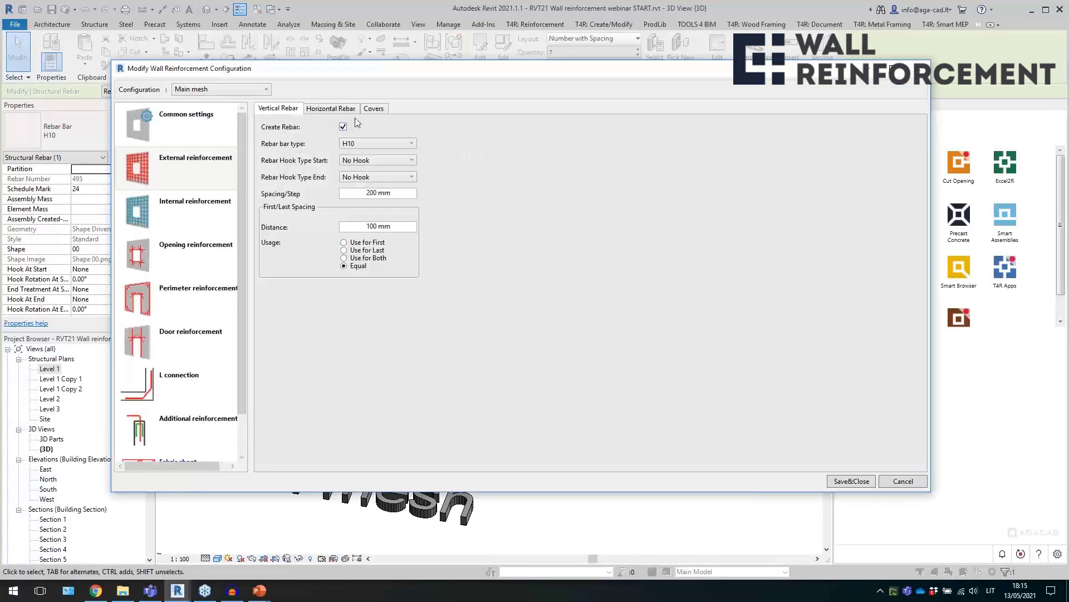
{"action": "left_click", "coordinate": [374, 109]}
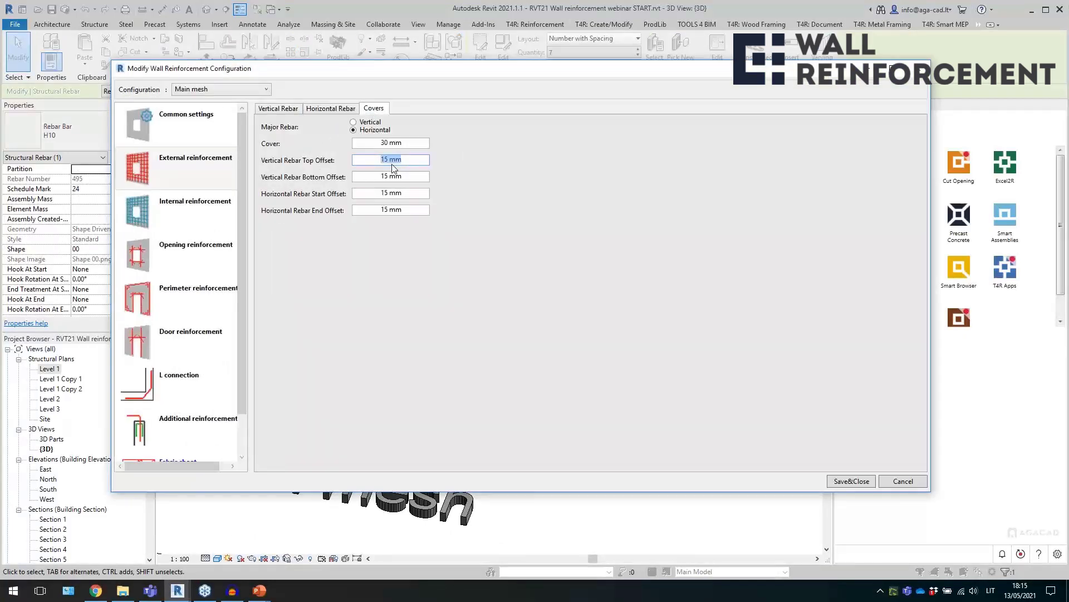
{"action": "left_click", "coordinate": [843, 480]}
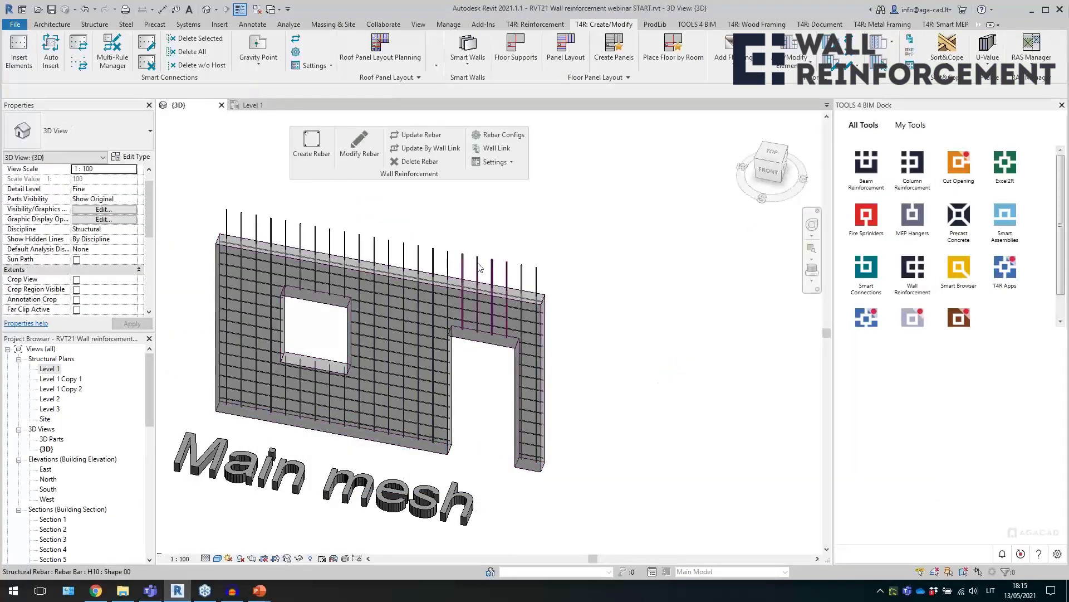
{"action": "left_click", "coordinate": [507, 317]}
{"action": "middle_click_drag", "start_coordinate": [557, 295], "coordinate": [560, 361], "text": "shift"}
{"action": "scroll", "coordinate": [346, 376], "scroll_direction": "down", "scroll_amount": 5}
{"action": "key", "text": "Escape"}
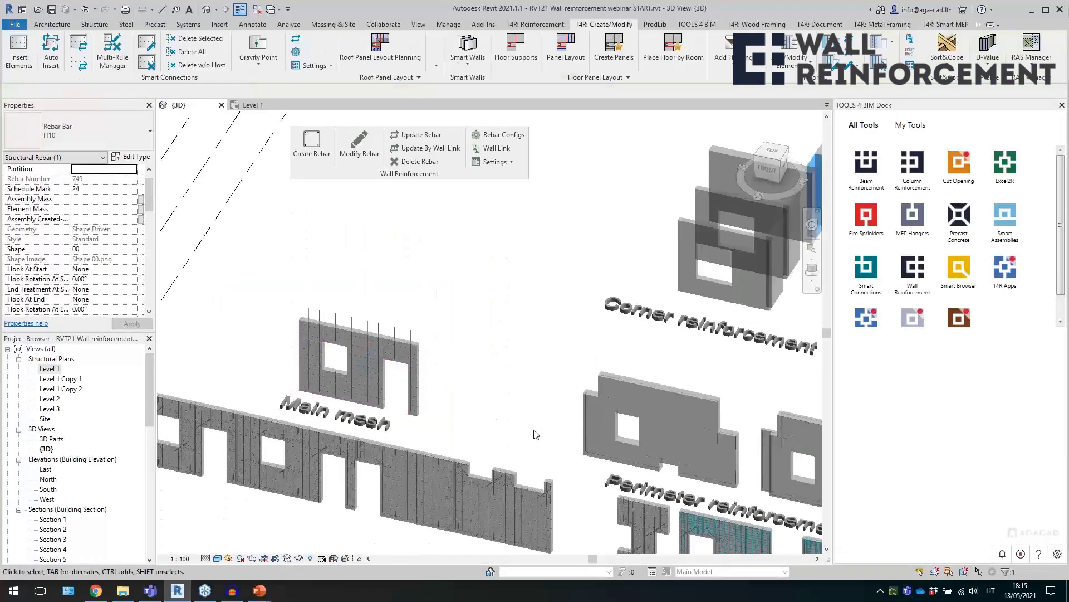
- Examine the L-shaped corner bar and the straight bottom edge bar in the first Perimeter reinforcement wall
{"action": "scroll", "coordinate": [365, 362], "scroll_direction": "down", "scroll_amount": 1}
{"action": "middle_click_drag", "start_coordinate": [521, 431], "coordinate": [334, 369]}
{"action": "scroll", "coordinate": [490, 395], "scroll_direction": "up", "scroll_amount": 3}
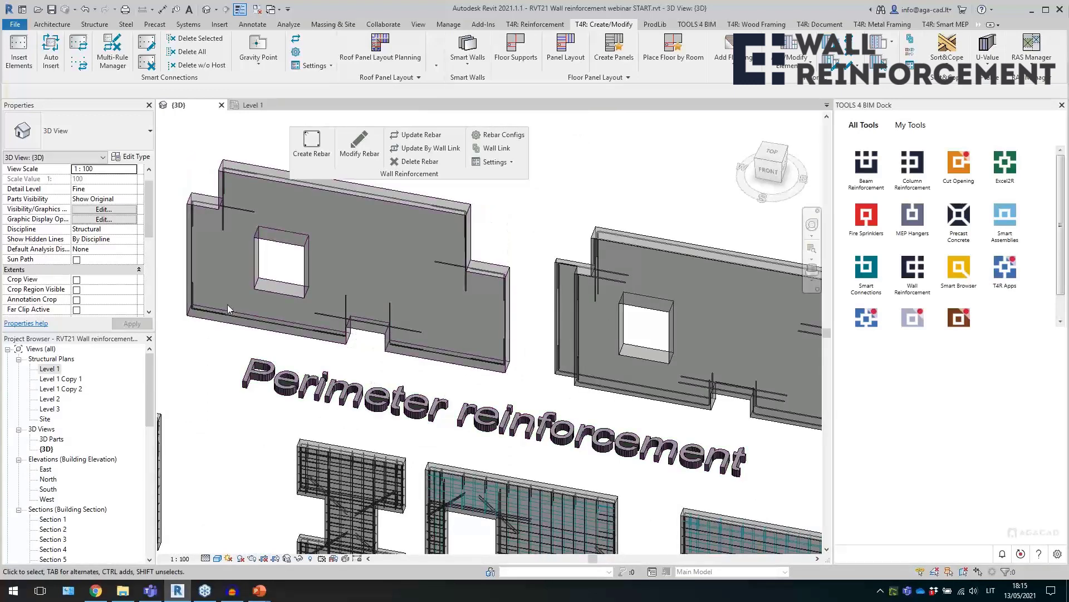
{"action": "scroll", "coordinate": [201, 309], "scroll_direction": "up", "scroll_amount": 5}
{"action": "left_click", "coordinate": [206, 302]}
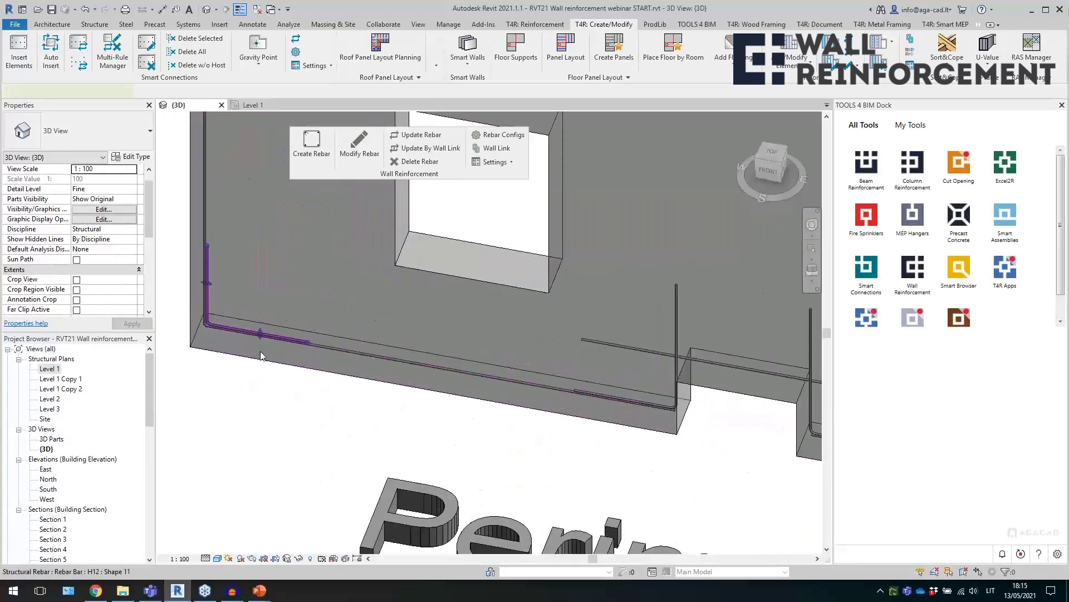
{"action": "left_click", "coordinate": [334, 348]}
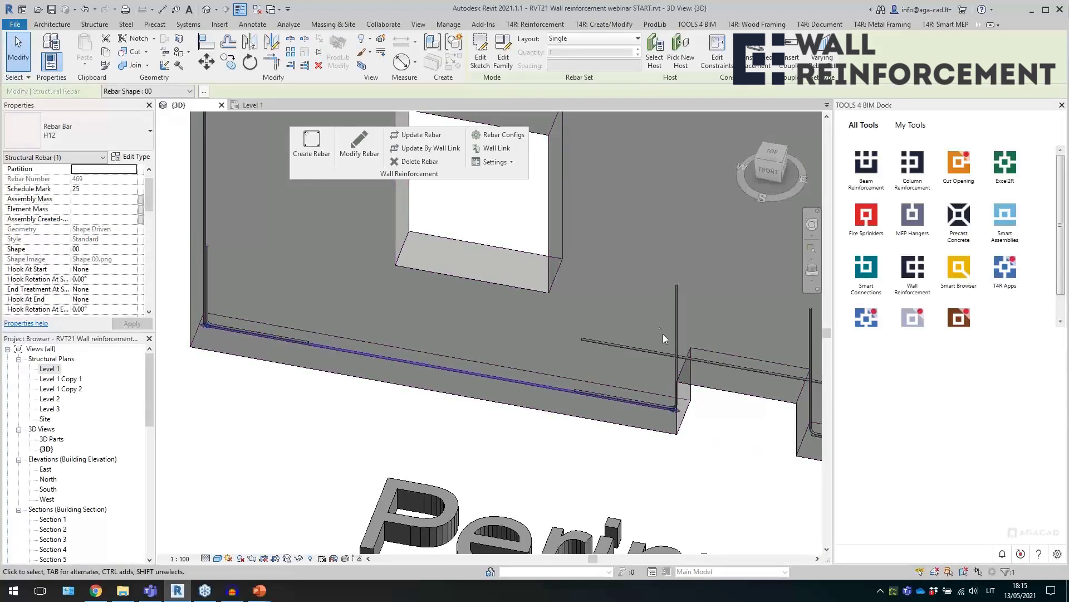
{"action": "scroll", "coordinate": [407, 359], "scroll_direction": "down", "scroll_amount": 5}
{"action": "middle_click_drag", "start_coordinate": [408, 359], "coordinate": [126, 337]}
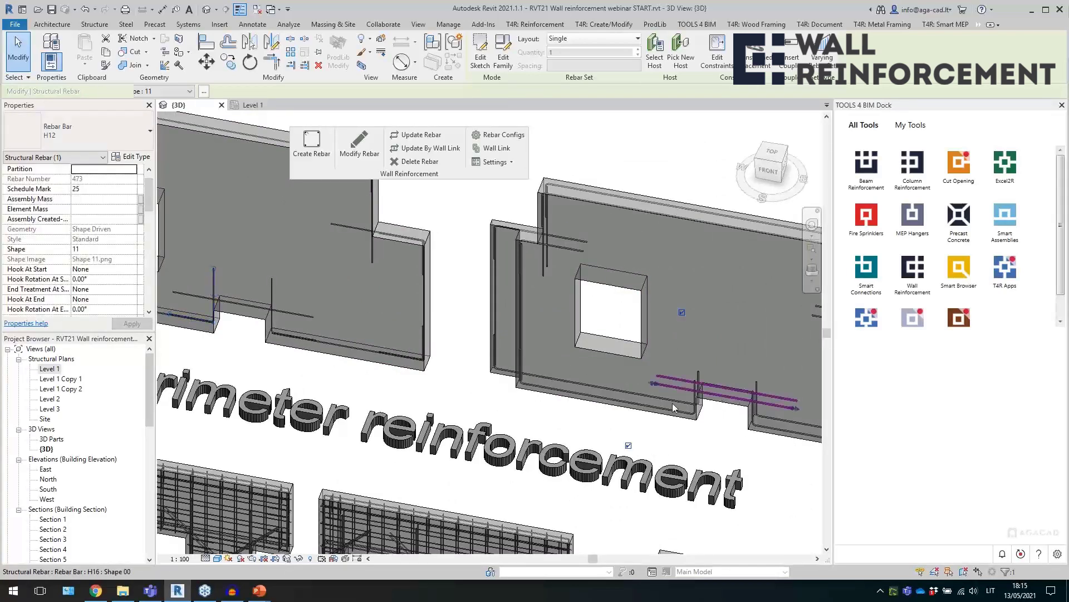
- Examine the straight bars at the recess, the U-shaped bottom bars and the vertical edge bar in the second perimeter wall
{"action": "left_click", "coordinate": [720, 398]}
{"action": "scroll", "coordinate": [627, 404], "scroll_direction": "up", "scroll_amount": 3}
{"action": "left_click", "coordinate": [553, 389]}
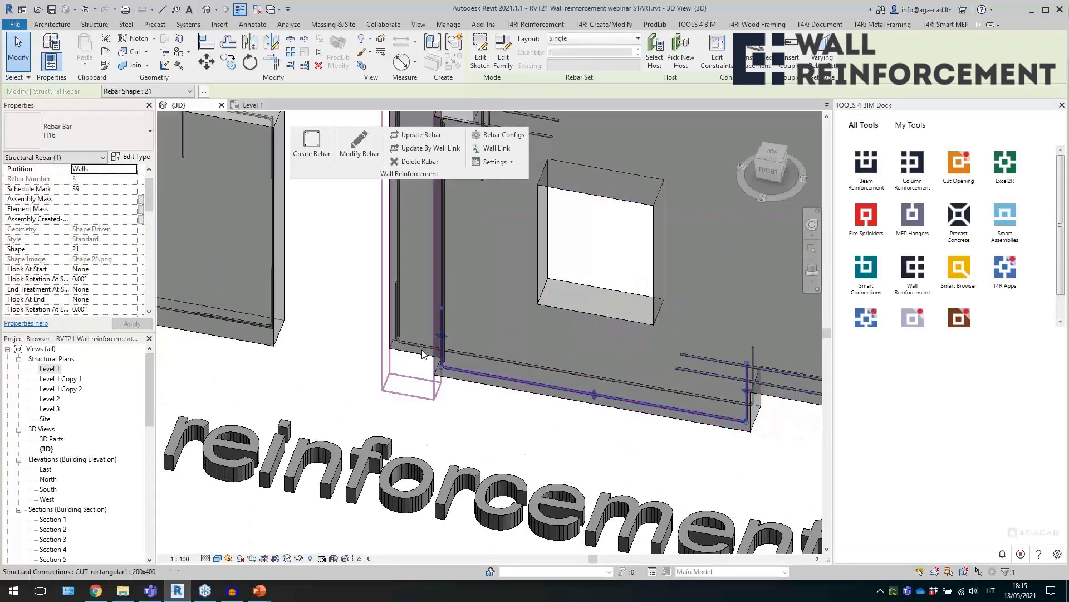
{"action": "left_click", "coordinate": [529, 366]}
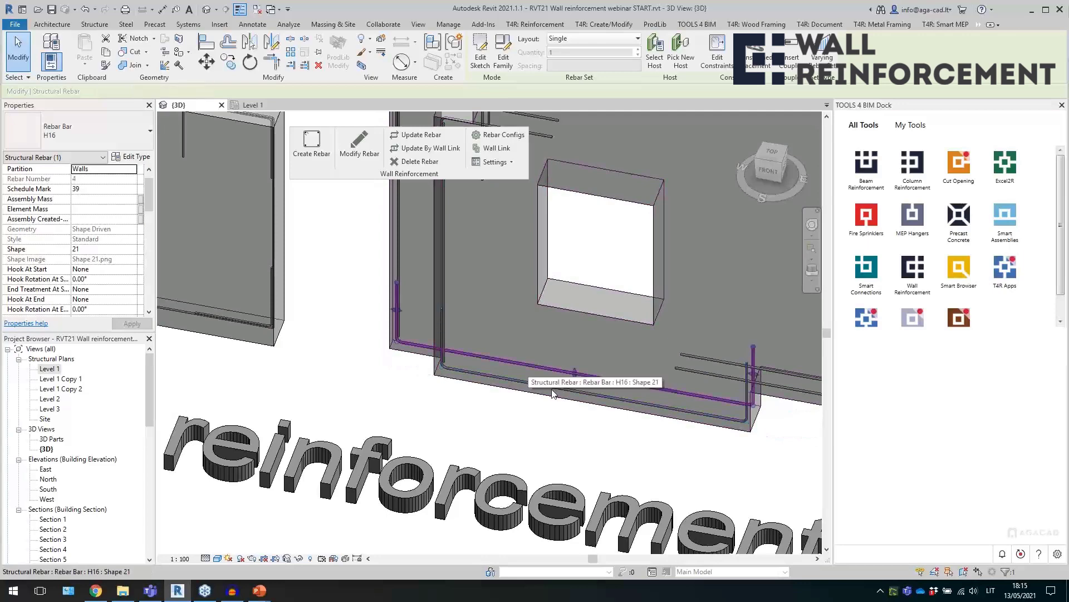
{"action": "scroll", "coordinate": [384, 419], "scroll_direction": "down", "scroll_amount": 4}
{"action": "scroll", "coordinate": [395, 314], "scroll_direction": "up", "scroll_amount": 3}
{"action": "left_click", "coordinate": [395, 319]}
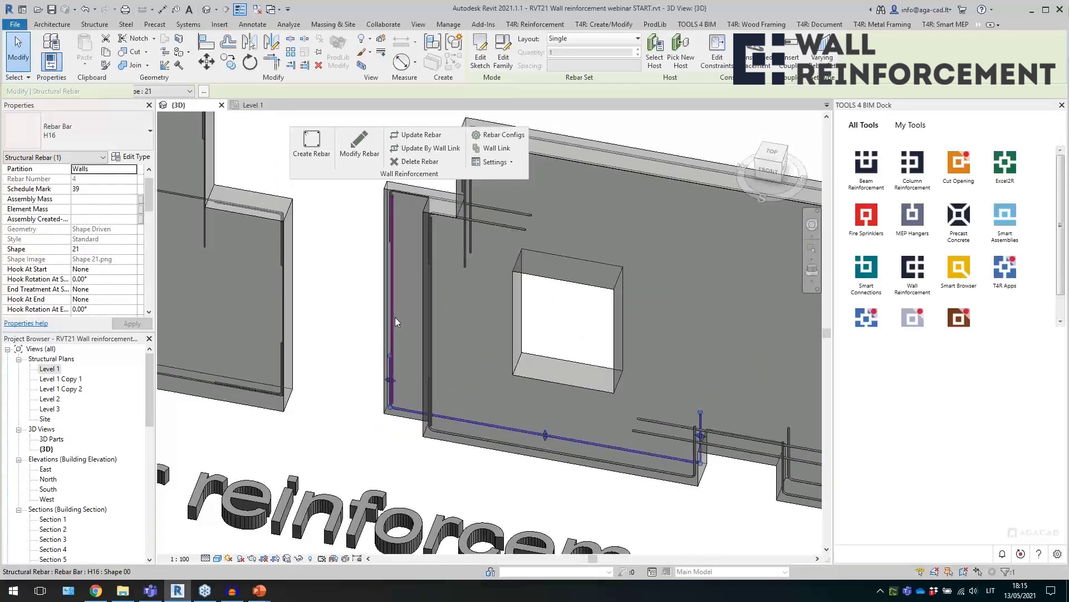
- Review the bar shape, side and leg length options of the first Additional Edge Rebar row in the Only new bars configuration
{"action": "left_click", "coordinate": [357, 162]}
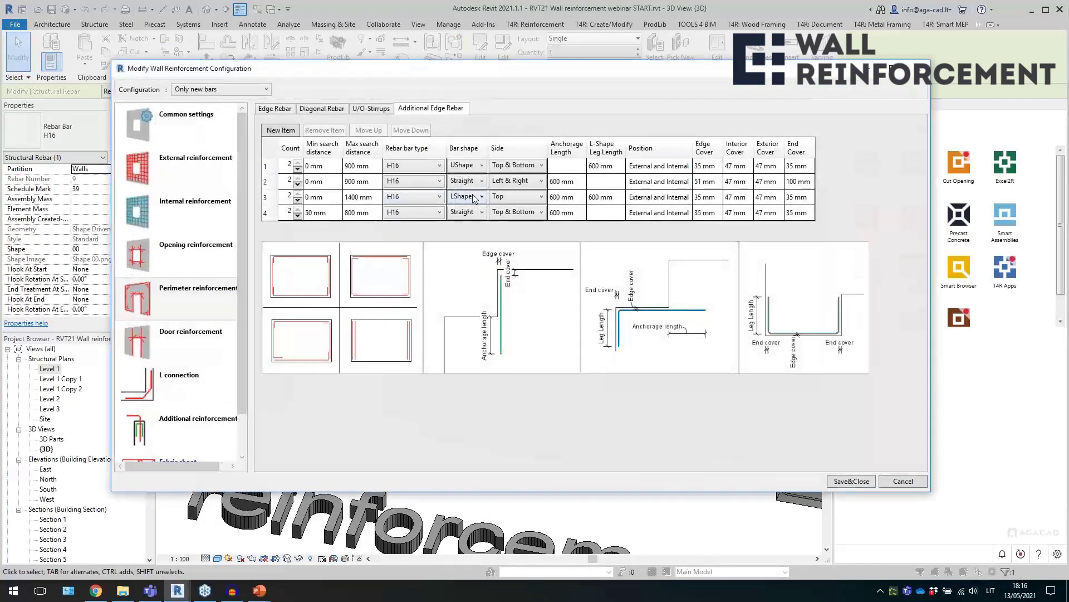
{"action": "left_click", "coordinate": [466, 167]}
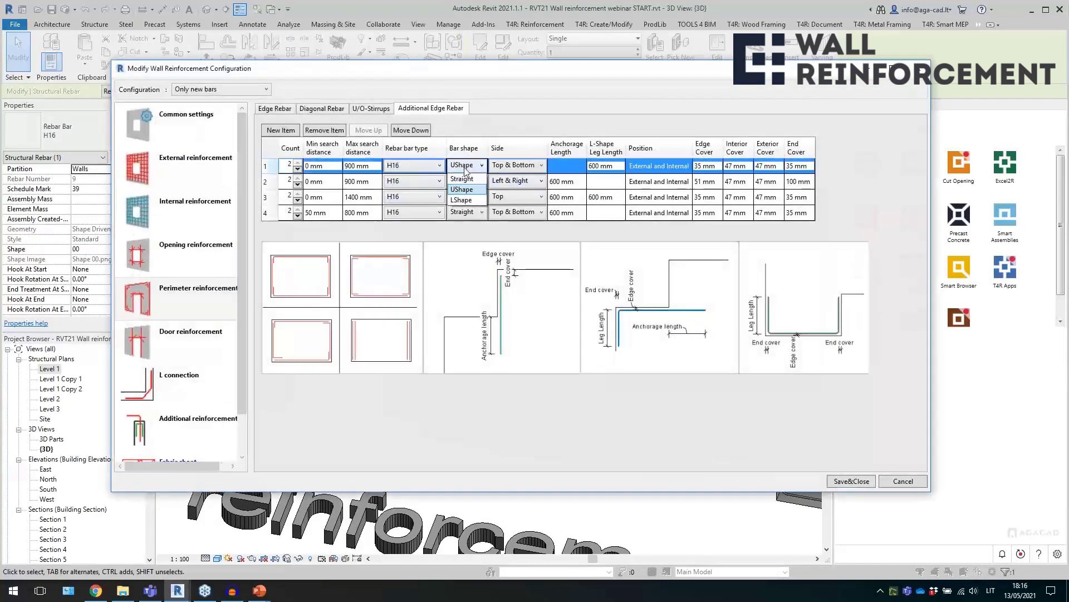
{"action": "left_click", "coordinate": [536, 166]}
{"action": "left_click", "coordinate": [518, 166]}
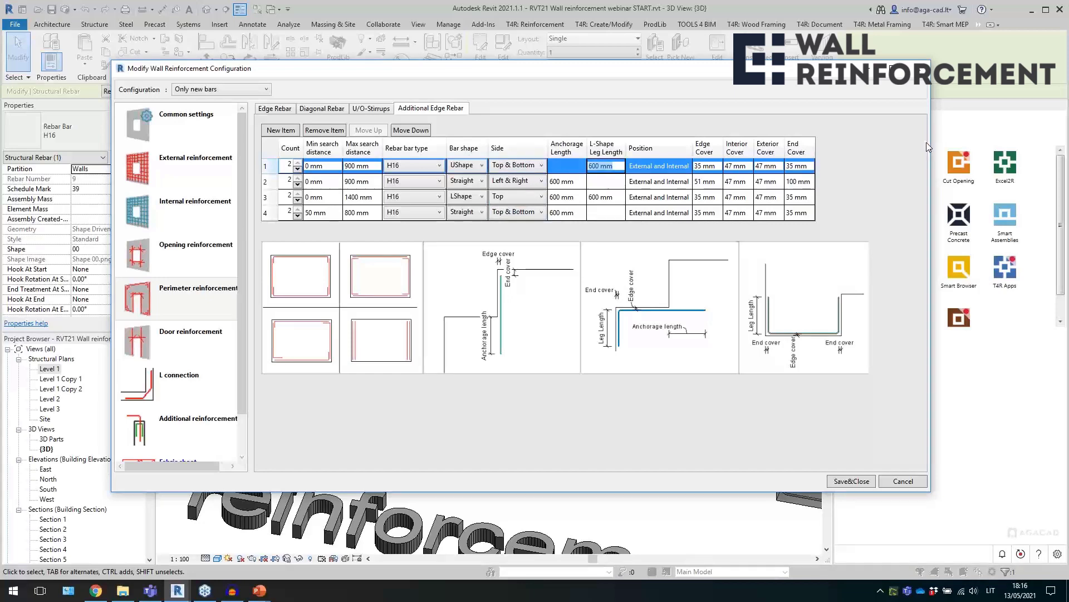
{"action": "key", "text": "Escape"}
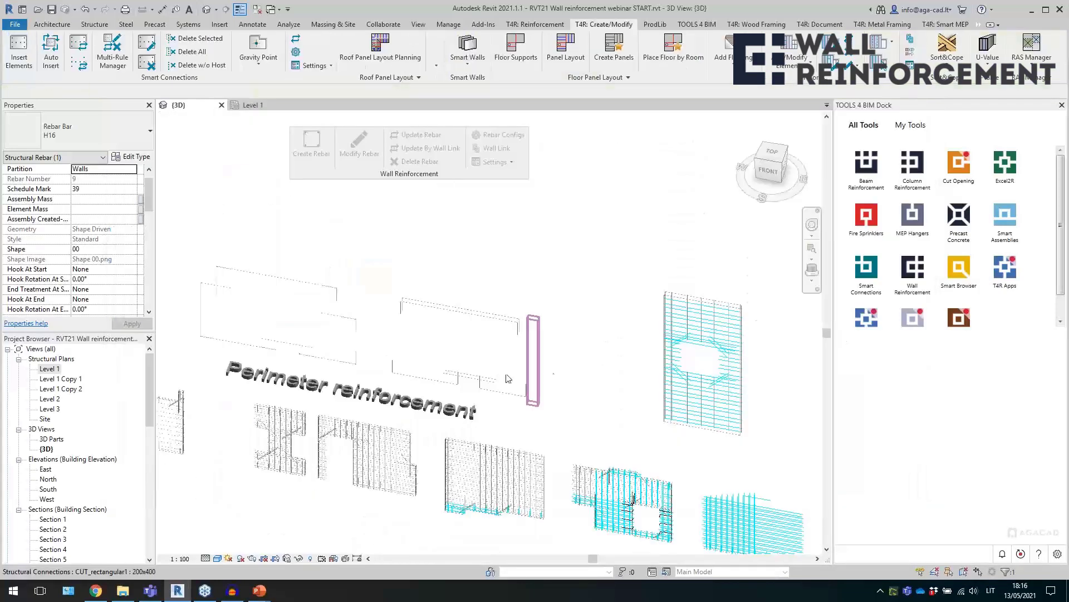
- Try to create rebar in the unreinforced sandwich wall of the Strands - not equal layout example and check its wall link
{"action": "left_click", "coordinate": [643, 406]}
{"action": "middle_click_drag", "start_coordinate": [642, 406], "coordinate": [421, 344]}
{"action": "scroll", "coordinate": [646, 274], "scroll_direction": "up", "scroll_amount": 1}
{"action": "middle_click_drag", "start_coordinate": [647, 274], "coordinate": [646, 287], "text": "shift"}
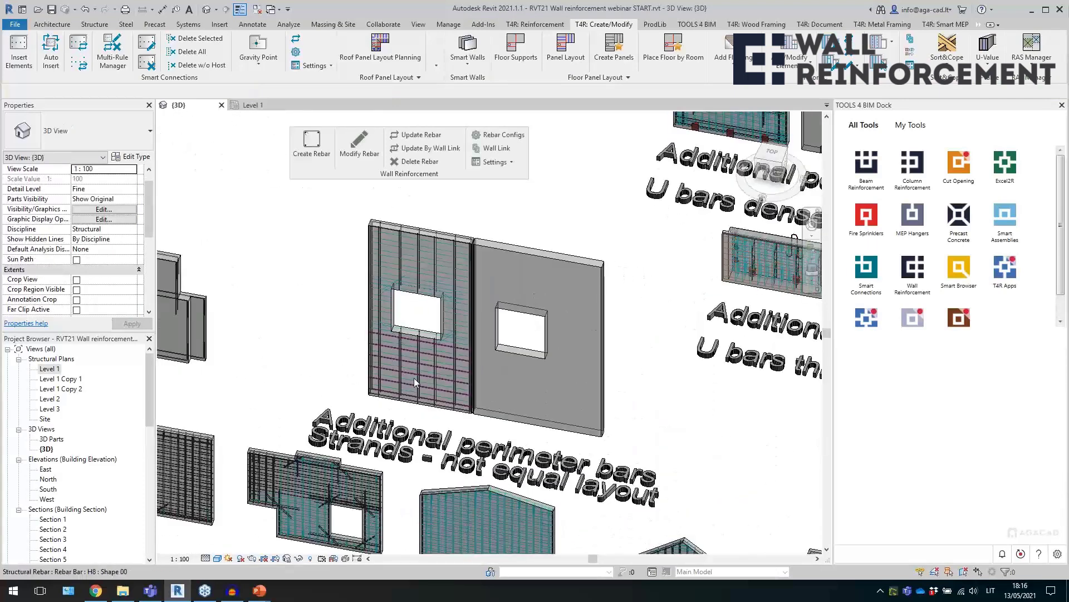
{"action": "scroll", "coordinate": [413, 377], "scroll_direction": "up", "scroll_amount": 2}
{"action": "left_click", "coordinate": [432, 427]}
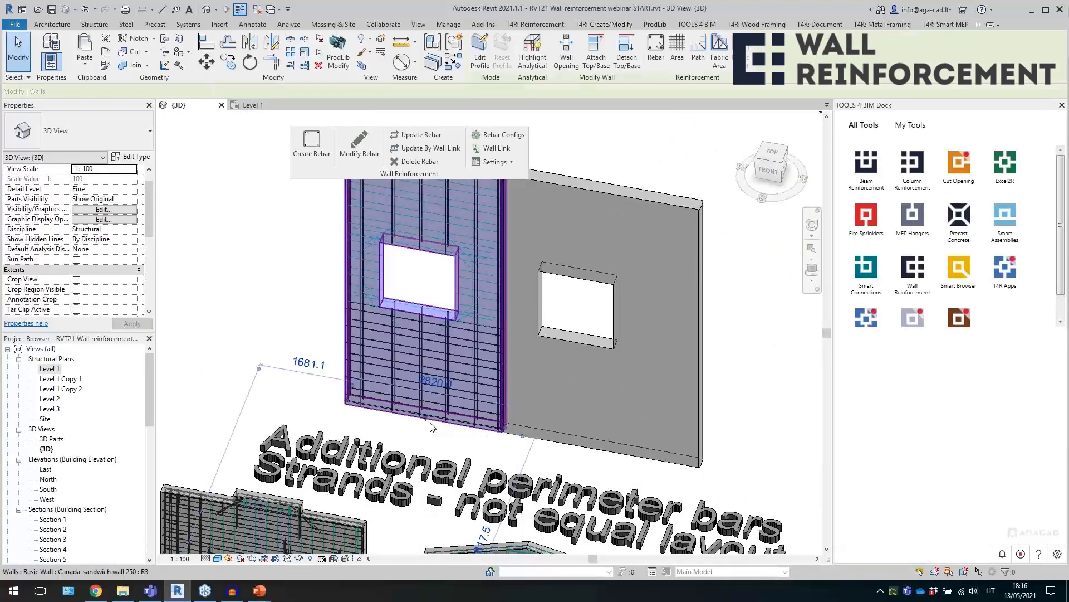
{"action": "left_click", "coordinate": [575, 446]}
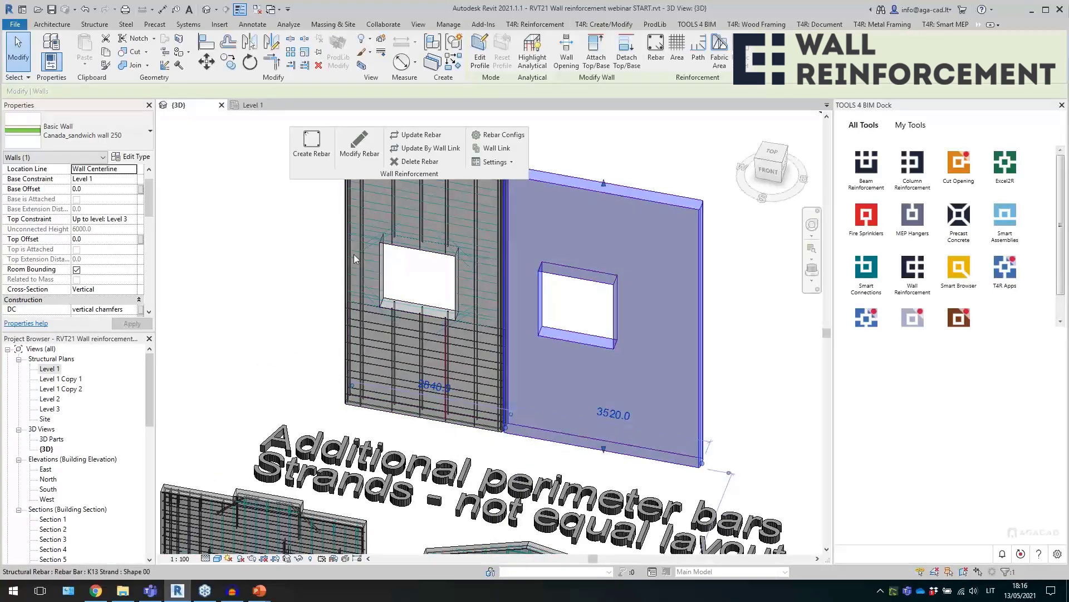
{"action": "left_click", "coordinate": [312, 144]}
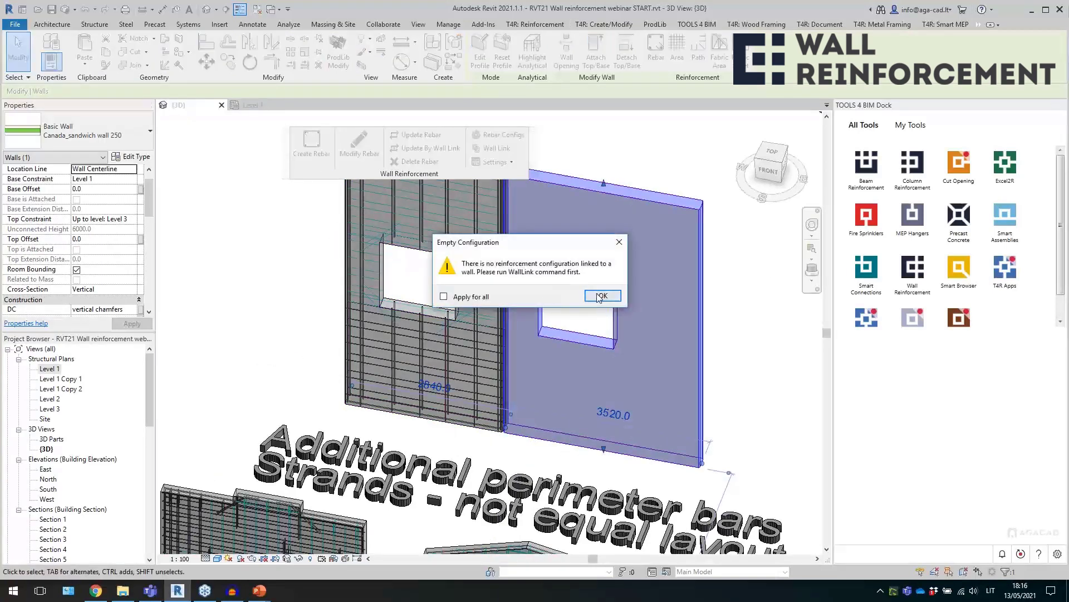
{"action": "left_click", "coordinate": [602, 296]}
{"action": "left_click", "coordinate": [496, 148]}
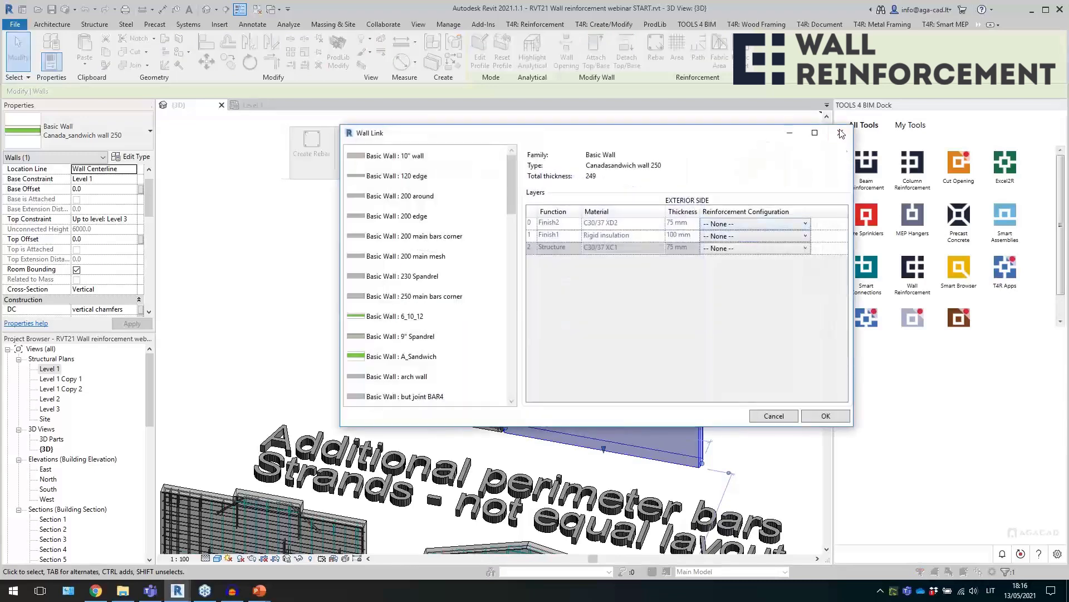
{"action": "left_click", "coordinate": [840, 132]}
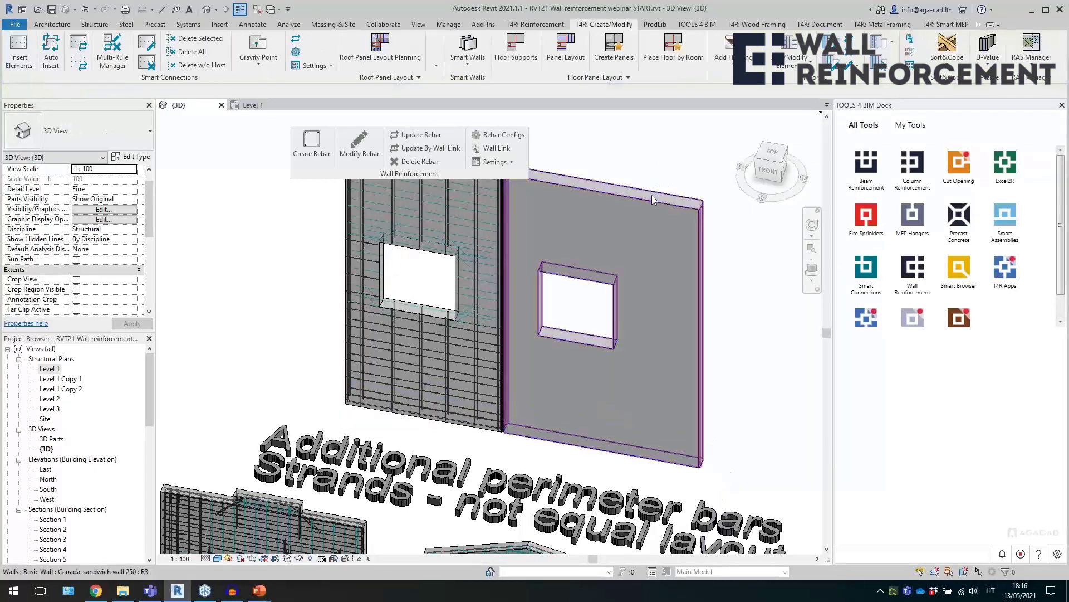
- Link the CAN_sandw 250 configuration to the Finish2 and Structure layers of Canada_sandwich wall 250 and create the wall's rebar
{"action": "left_click", "coordinate": [578, 199]}
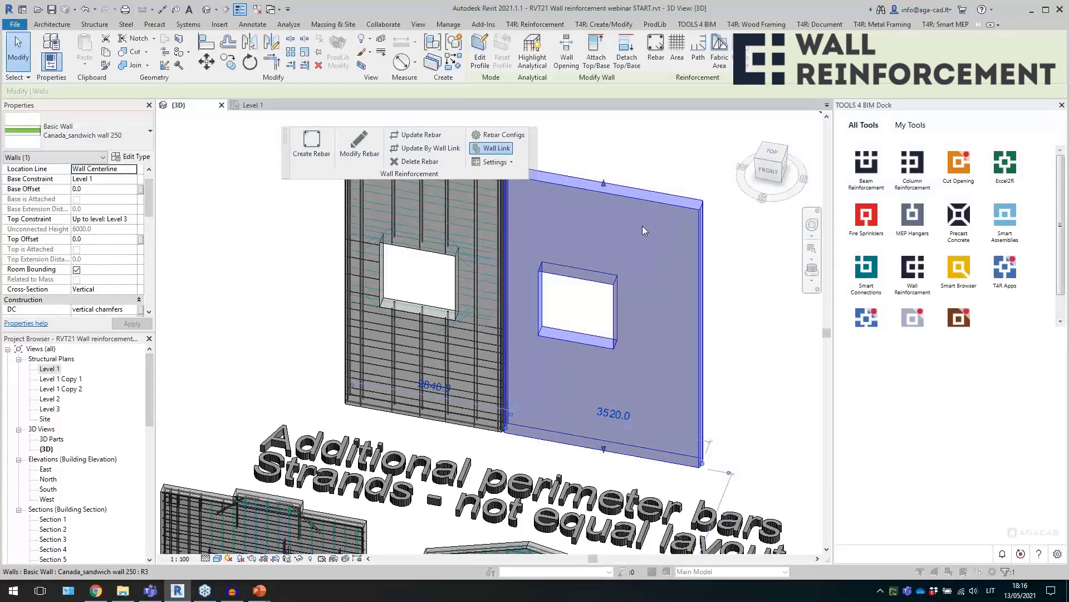
{"action": "left_click", "coordinate": [758, 224]}
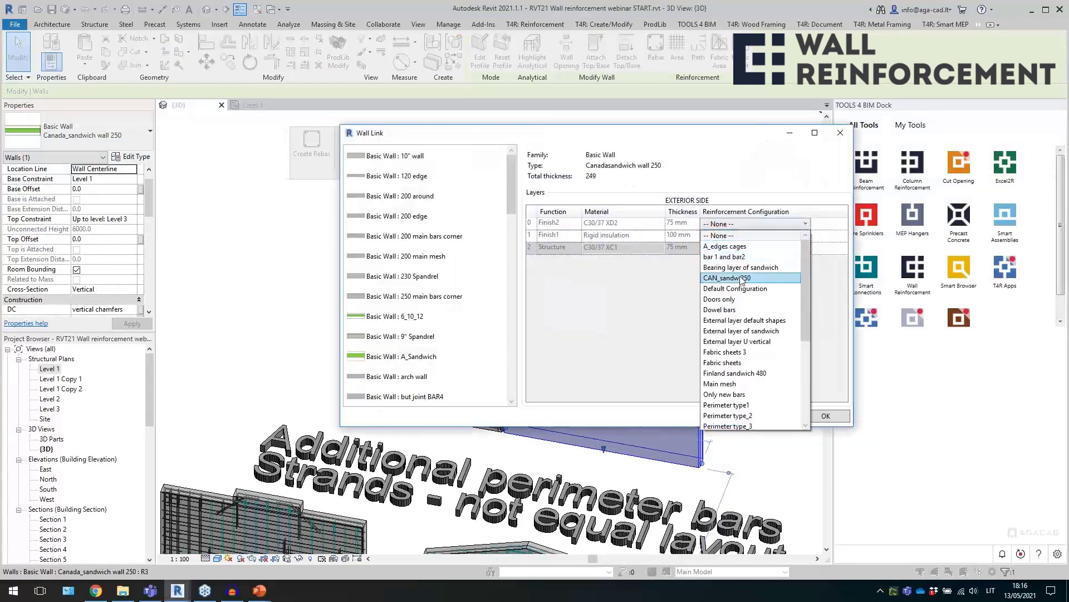
{"action": "left_click", "coordinate": [742, 278]}
{"action": "left_click", "coordinate": [751, 249]}
{"action": "left_click", "coordinate": [741, 303]}
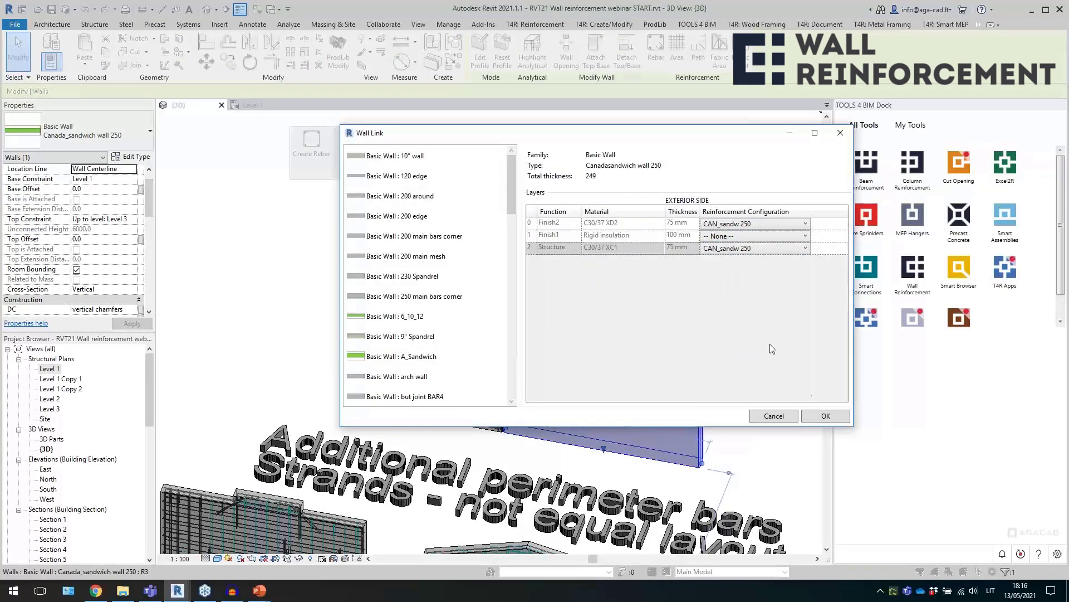
{"action": "left_click", "coordinate": [825, 417]}
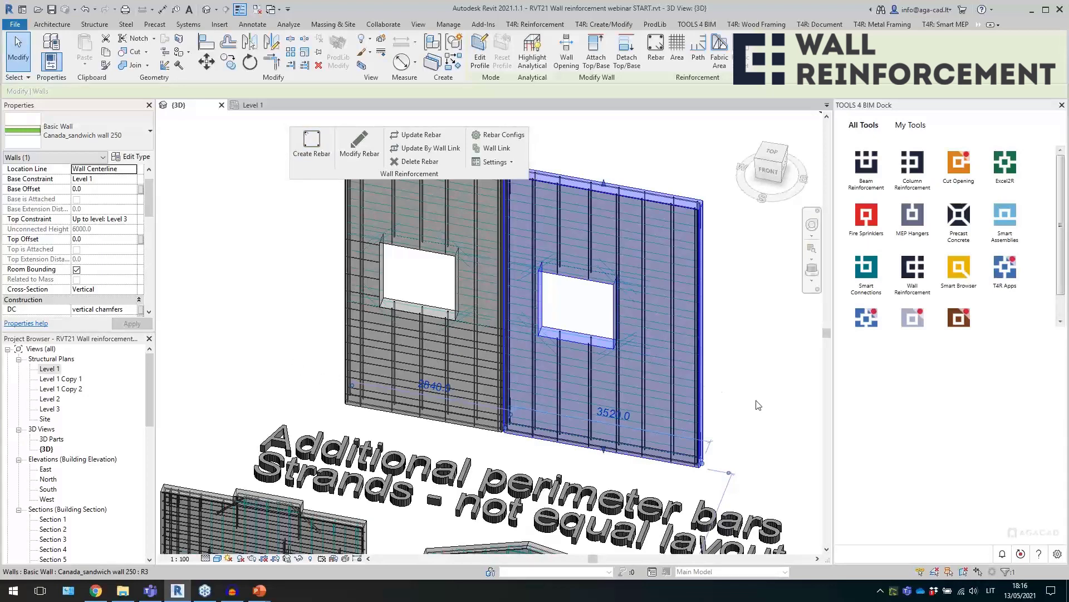
{"action": "key", "text": "Escape"}
- Open the Level 1 structural plan and examine the dimensioned strand spacing in the Strands - not equal layout wall
{"action": "double_click", "coordinate": [49, 369]}
{"action": "scroll", "coordinate": [461, 376], "scroll_direction": "down", "scroll_amount": 5}
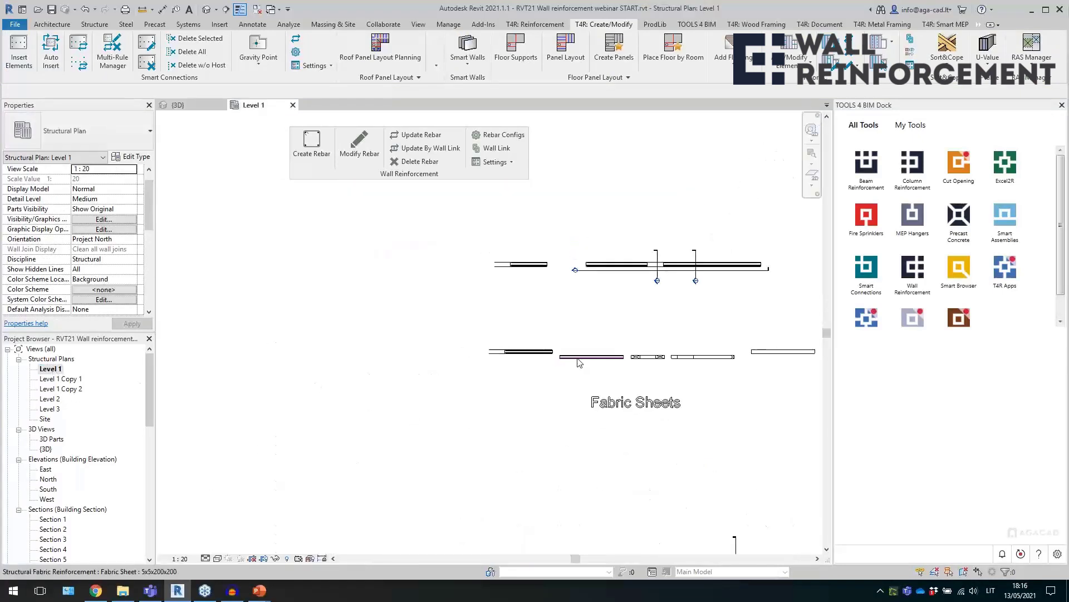
{"action": "scroll", "coordinate": [539, 374], "scroll_direction": "up", "scroll_amount": 2}
{"action": "scroll", "coordinate": [606, 262], "scroll_direction": "up", "scroll_amount": 5}
{"action": "scroll", "coordinate": [652, 325], "scroll_direction": "down", "scroll_amount": 6}
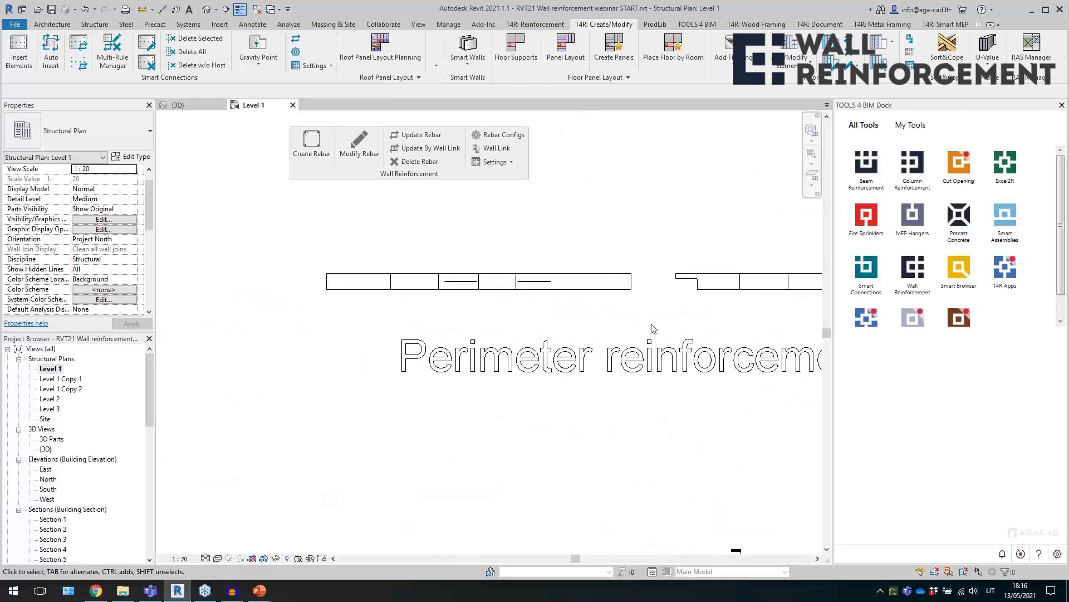
{"action": "middle_click_drag", "start_coordinate": [806, 365], "coordinate": [315, 368]}
{"action": "scroll", "coordinate": [378, 301], "scroll_direction": "up", "scroll_amount": 5}
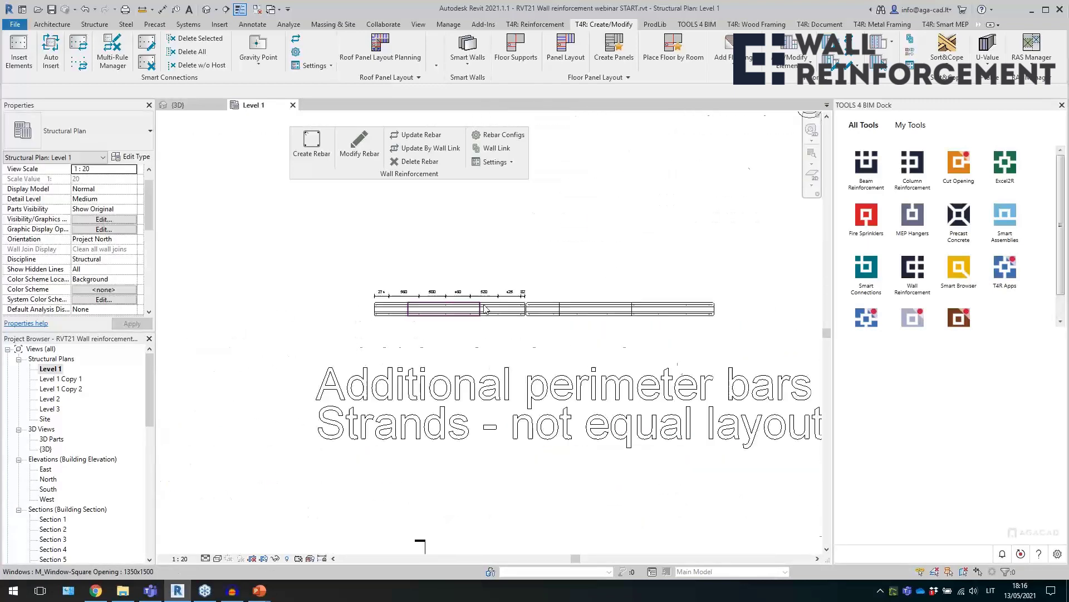
{"action": "scroll", "coordinate": [379, 292], "scroll_direction": "up", "scroll_amount": 1}
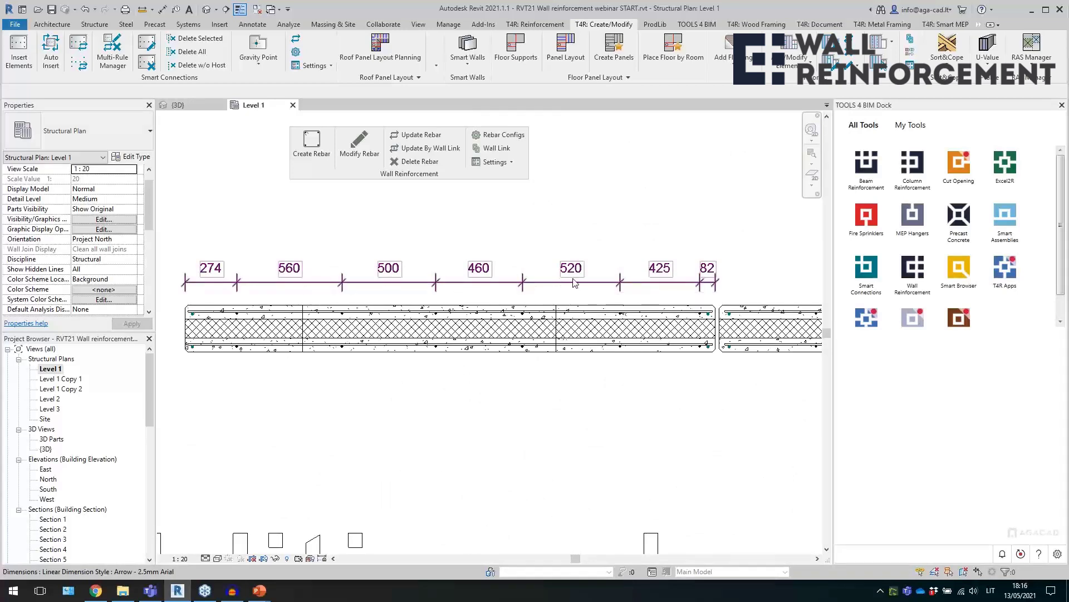
{"action": "scroll", "coordinate": [362, 313], "scroll_direction": "up", "scroll_amount": 1}
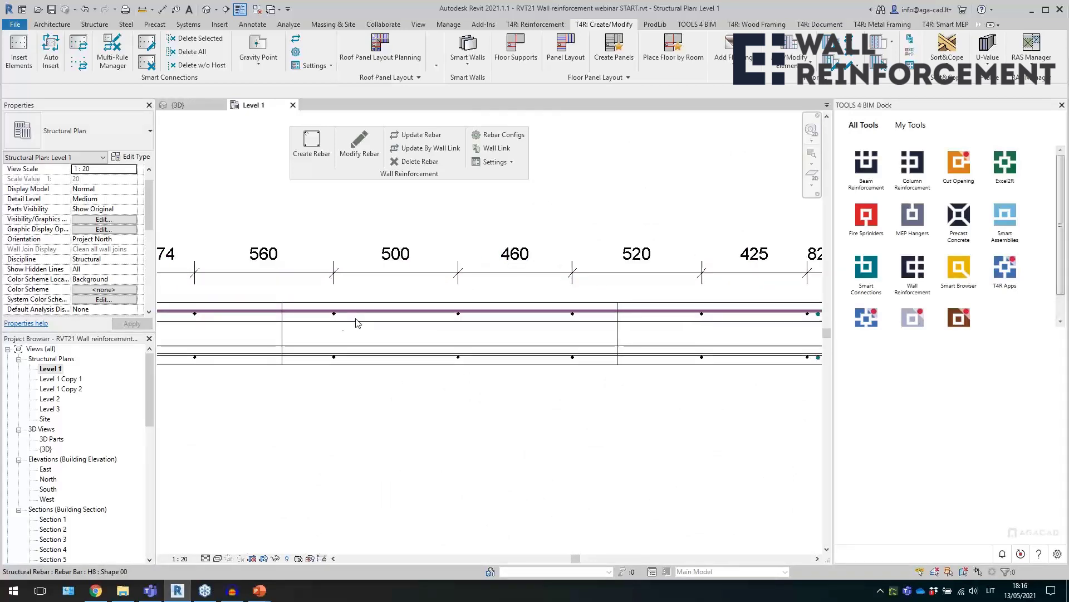
- Review the Edge Cover values of the K13 Strand rows in the Additional Edge Rebar settings of the CAN_sandw 250 configuration
{"action": "left_click", "coordinate": [335, 317]}
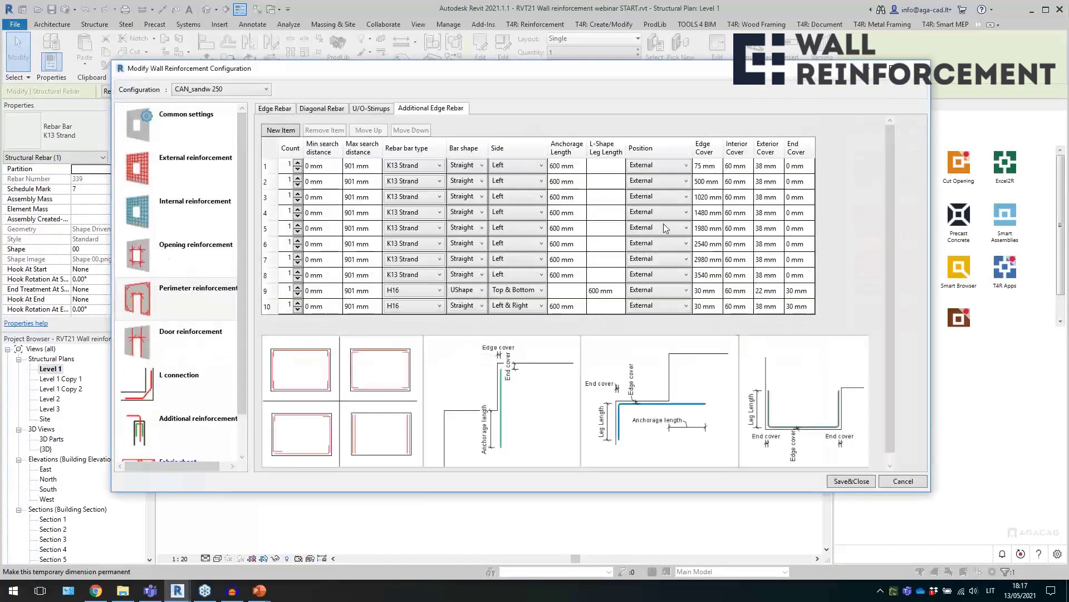
{"action": "left_click", "coordinate": [718, 166]}
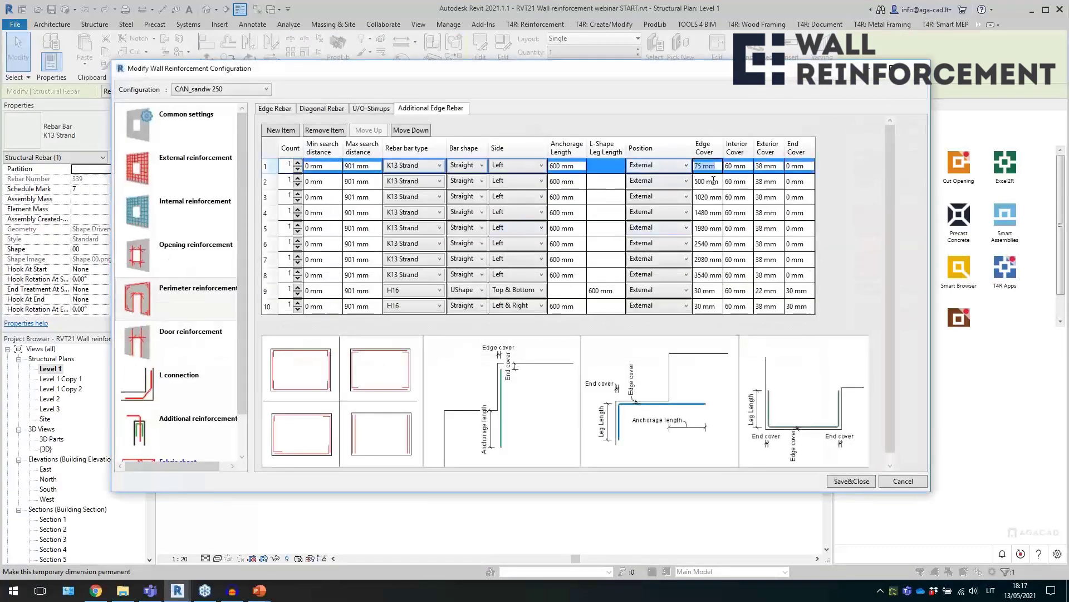
{"action": "key", "text": "Down"}
{"action": "left_click", "coordinate": [710, 198]}
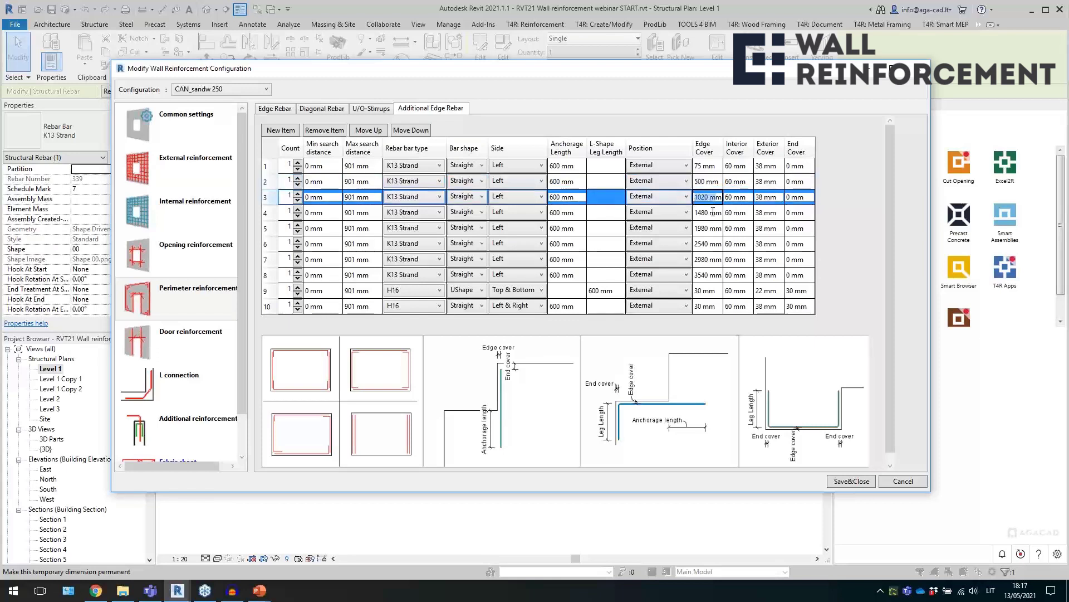
{"action": "left_click", "coordinate": [713, 212]}
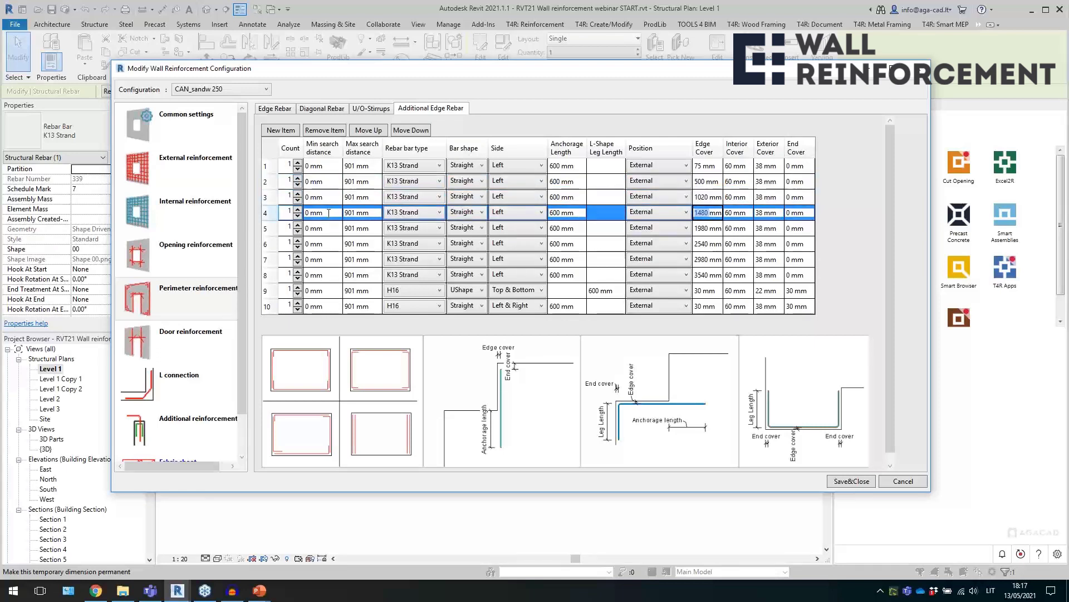
{"action": "left_click", "coordinate": [713, 244]}
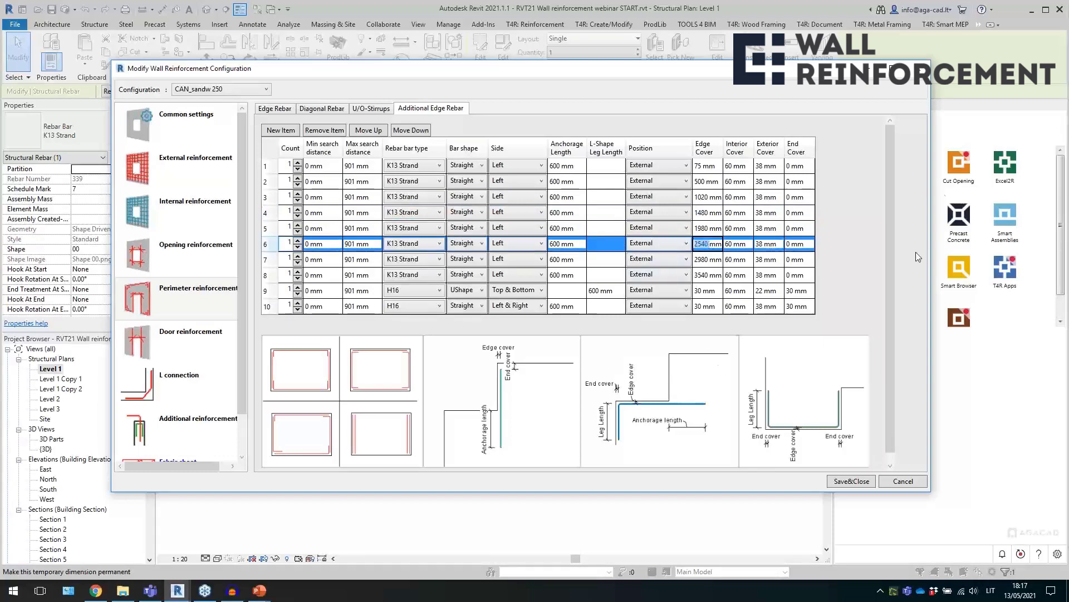
{"action": "left_click", "coordinate": [921, 69]}
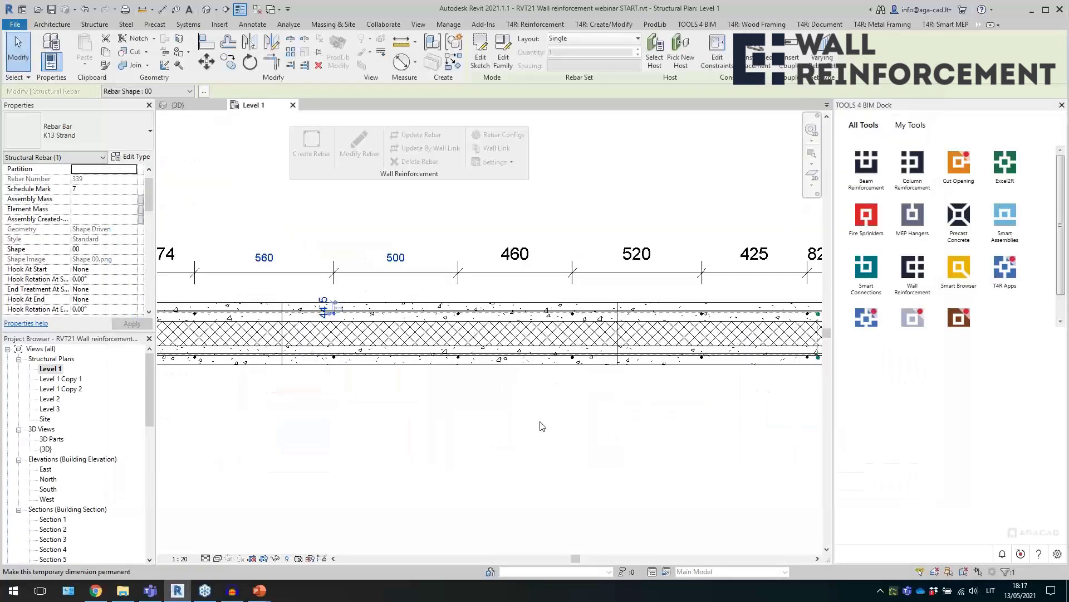
- Examine the strands near the joint with the adjacent sandwich wall in plan, and return to the 3D view
{"action": "scroll", "coordinate": [310, 363], "scroll_direction": "down", "scroll_amount": 3}
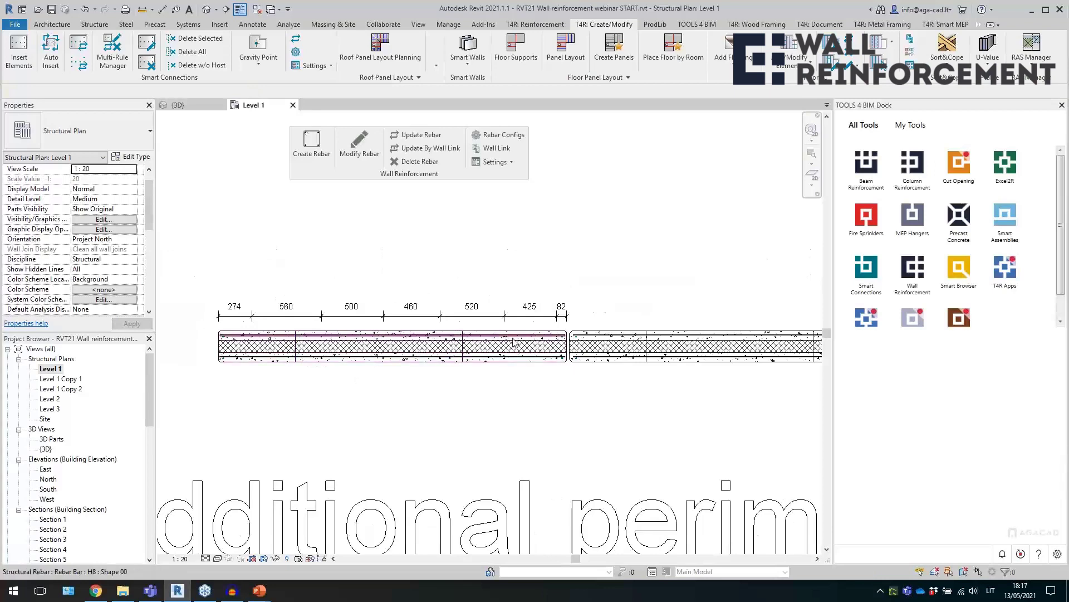
{"action": "mouse_move", "coordinate": [685, 399]}
{"action": "middle_mouse_down"}
{"action": "mouse_move", "coordinate": [489, 375]}
{"action": "mouse_move", "coordinate": [406, 353]}
{"action": "middle_mouse_up"}
{"action": "scroll", "coordinate": [394, 346], "scroll_direction": "up", "scroll_amount": 4}
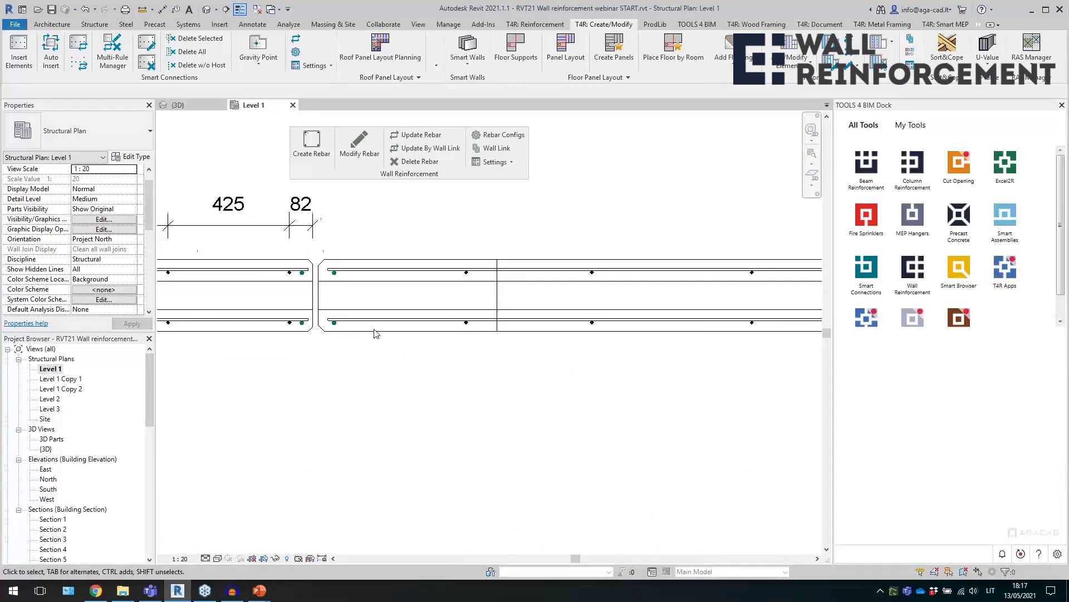
{"action": "left_click", "coordinate": [322, 267]}
{"action": "scroll", "coordinate": [365, 235], "scroll_direction": "up", "scroll_amount": 3}
{"action": "left_click", "coordinate": [365, 235]}
{"action": "left_click", "coordinate": [206, 10]}
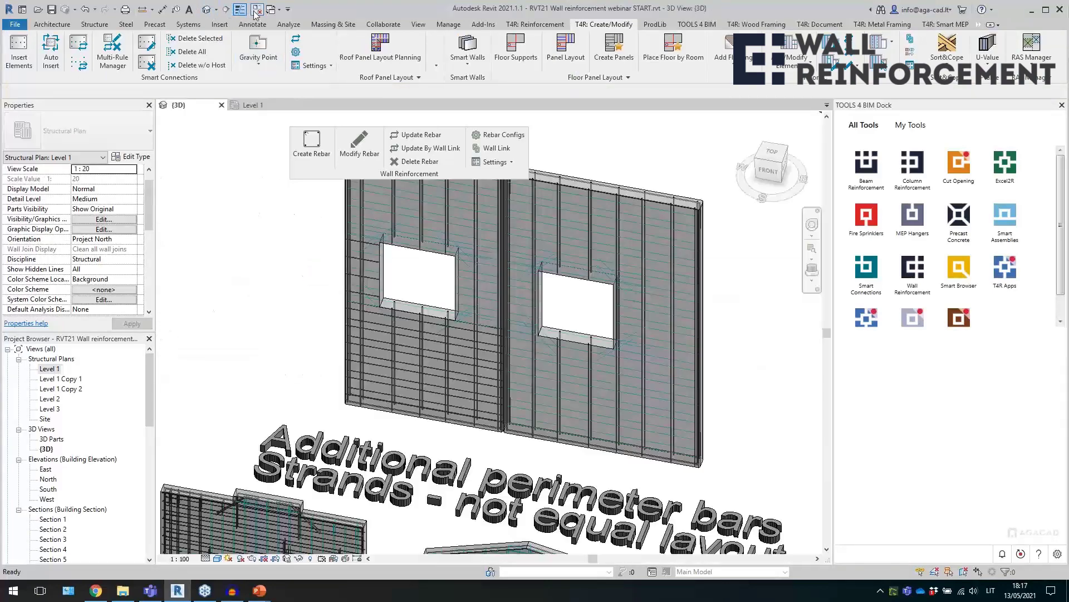
- Inspect the U bars of the long wall in the U bars through full thickness example
{"action": "scroll", "coordinate": [312, 313], "scroll_direction": "down", "scroll_amount": 3}
{"action": "middle_click_drag", "start_coordinate": [312, 313], "coordinate": [517, 342]}
{"action": "scroll", "coordinate": [401, 319], "scroll_direction": "up", "scroll_amount": 3}
{"action": "scroll", "coordinate": [484, 330], "scroll_direction": "up", "scroll_amount": 2}
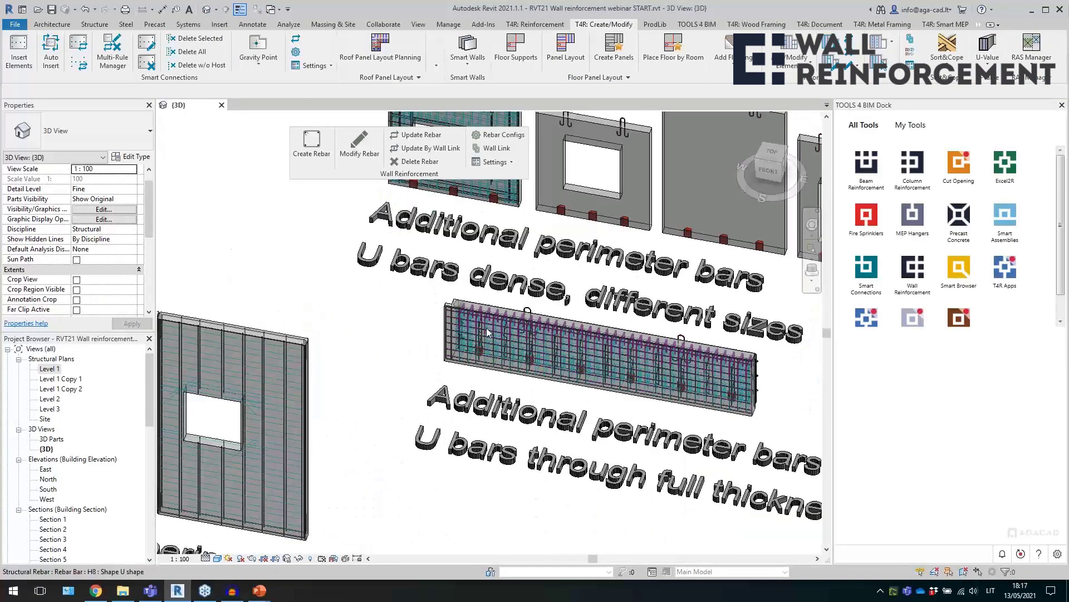
{"action": "left_click", "coordinate": [486, 326]}
{"action": "scroll", "coordinate": [487, 326], "scroll_direction": "up", "scroll_amount": 2}
{"action": "middle_click_drag", "start_coordinate": [487, 326], "coordinate": [500, 399]}
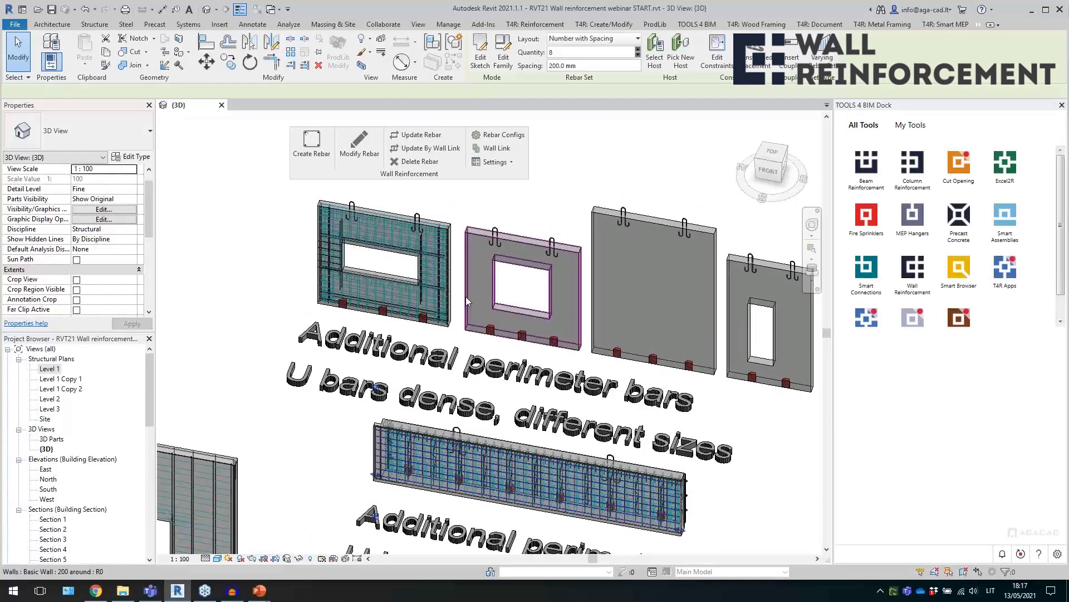
- Inspect the closed O-shape stirrups and edge bars along the side of the reinforced wall in the U bars dense, different sizes example
{"action": "left_click", "coordinate": [460, 221]}
{"action": "scroll", "coordinate": [331, 214], "scroll_direction": "up", "scroll_amount": 6}
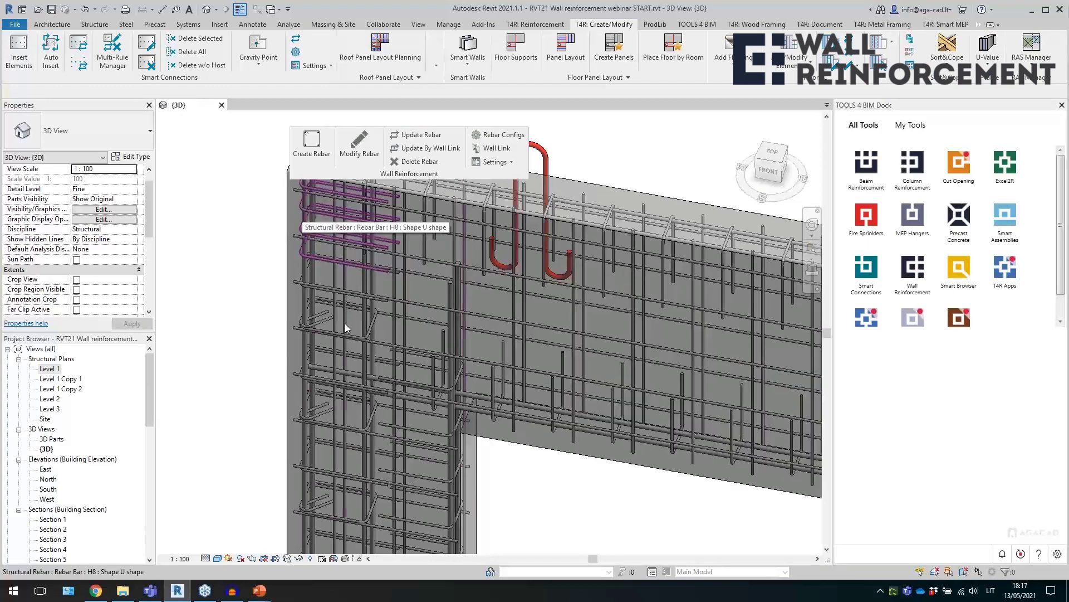
{"action": "left_click", "coordinate": [298, 326]}
{"action": "left_click", "coordinate": [299, 325]}
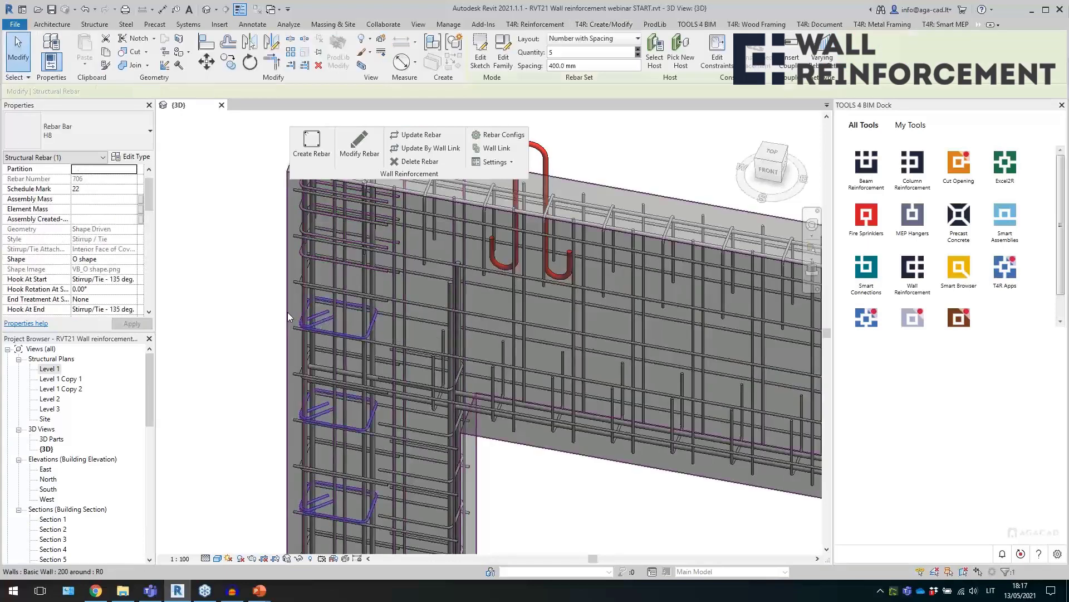
{"action": "scroll", "coordinate": [302, 299], "scroll_direction": "down", "scroll_amount": 6}
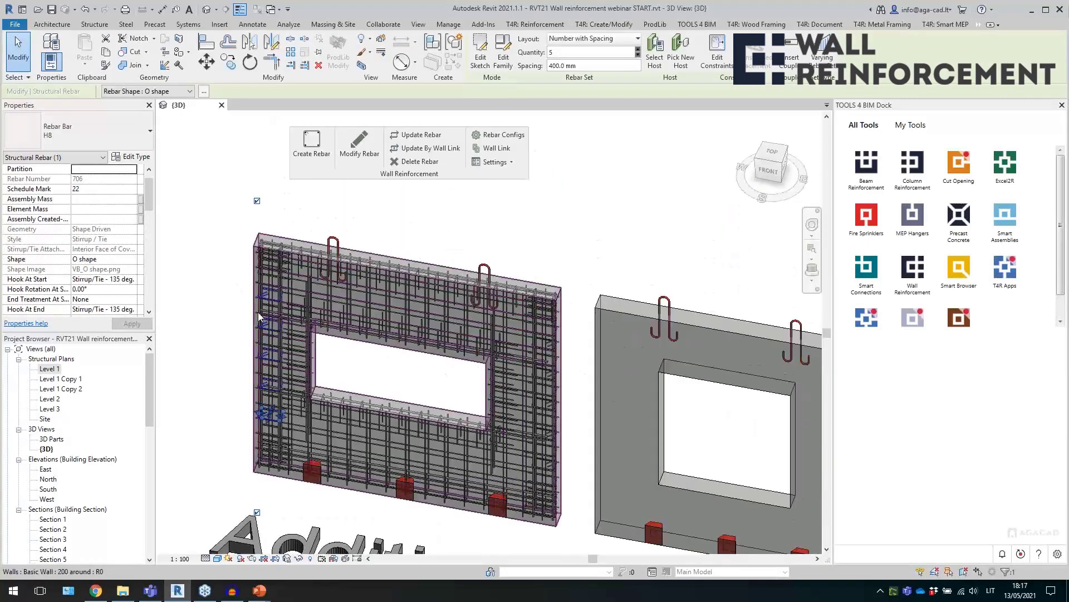
{"action": "scroll", "coordinate": [270, 295], "scroll_direction": "up", "scroll_amount": 4}
{"action": "left_click", "coordinate": [311, 302]}
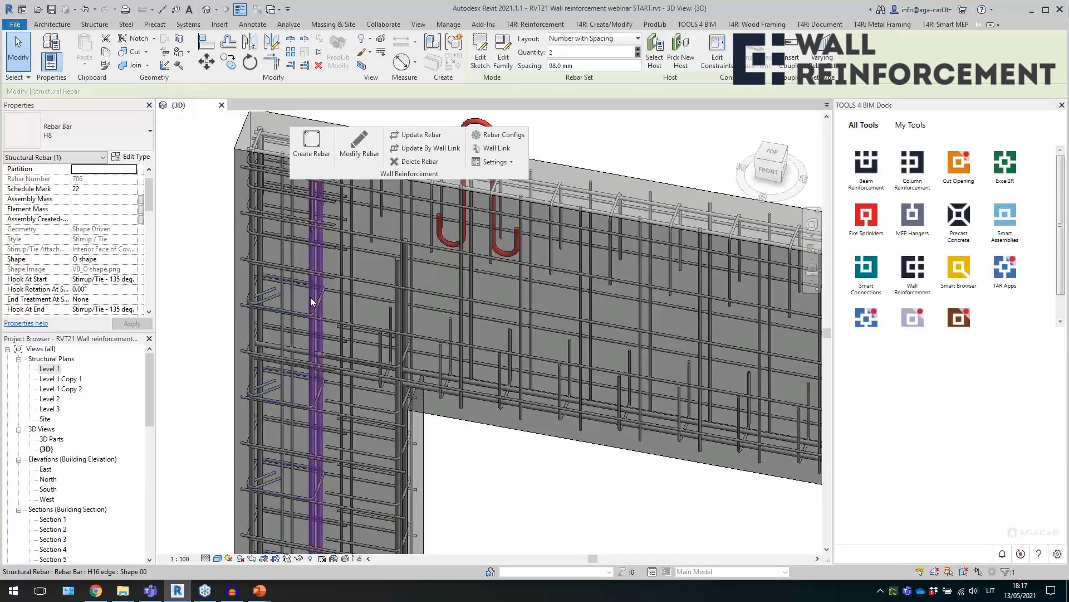
{"action": "scroll", "coordinate": [246, 273], "scroll_direction": "up", "scroll_amount": 3}
{"action": "middle_click_drag", "start_coordinate": [254, 284], "coordinate": [364, 362], "text": "shift"}
{"action": "left_click", "coordinate": [365, 363]}
- Examine the reinforcement around the window opening of the reinforced wall in the U bars dense, different sizes example
{"action": "scroll", "coordinate": [293, 276], "scroll_direction": "down", "scroll_amount": 3}
{"action": "scroll", "coordinate": [351, 366], "scroll_direction": "down", "scroll_amount": 5}
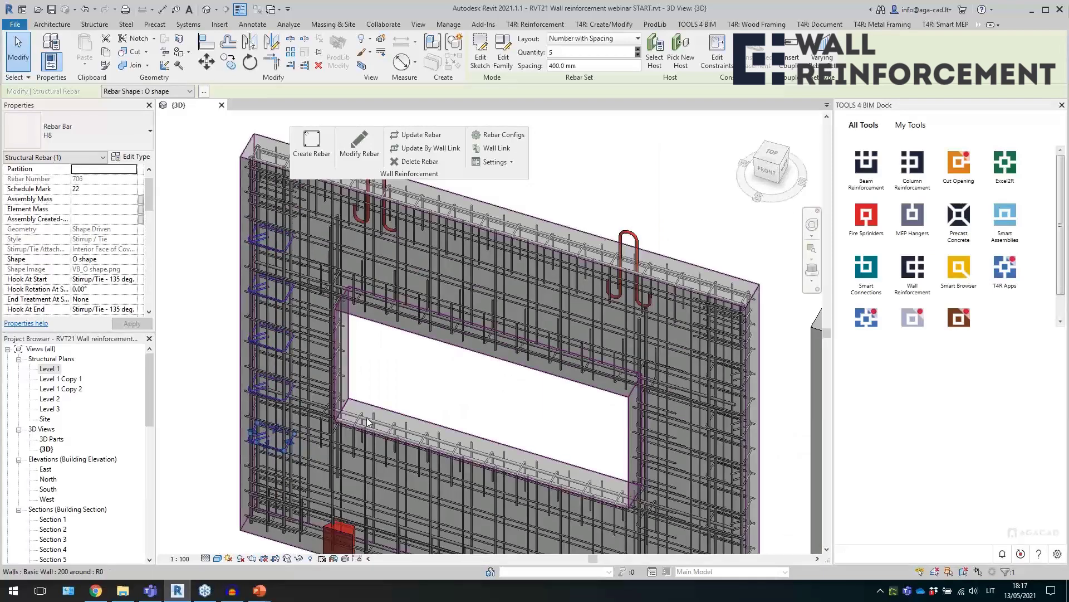
{"action": "scroll", "coordinate": [318, 424], "scroll_direction": "down", "scroll_amount": 3}
{"action": "scroll", "coordinate": [309, 383], "scroll_direction": "down", "scroll_amount": 1}
{"action": "left_click_drag", "start_coordinate": [334, 409], "coordinate": [337, 409], "text": "shift"}
{"action": "middle_click_drag", "start_coordinate": [336, 409], "coordinate": [348, 407], "text": "shift"}
{"action": "scroll", "coordinate": [368, 462], "scroll_direction": "up", "scroll_amount": 2}
{"action": "left_click", "coordinate": [317, 329]}
{"action": "scroll", "coordinate": [304, 306], "scroll_direction": "down", "scroll_amount": 3}
{"action": "left_click", "coordinate": [304, 306]}
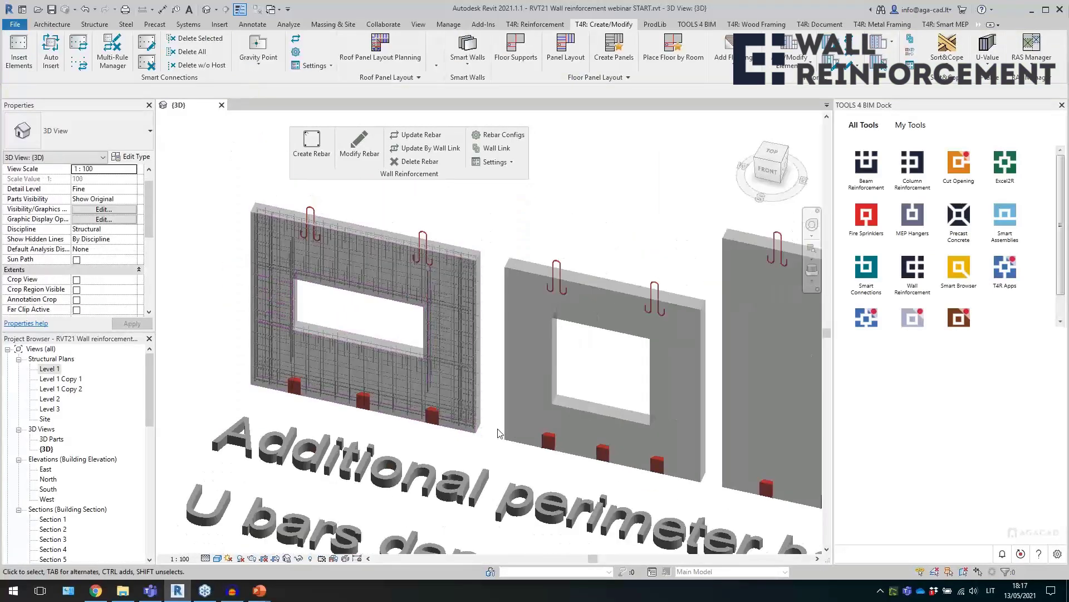
- Link a reinforcement configuration to the Structure layer of the 200 around wall type, starting from the unreinforced window wall
{"action": "left_click", "coordinate": [569, 411]}
{"action": "middle_click_drag", "start_coordinate": [570, 411], "coordinate": [417, 379]}
{"action": "scroll", "coordinate": [543, 401], "scroll_direction": "down", "scroll_amount": 1}
{"action": "left_click", "coordinate": [500, 149]}
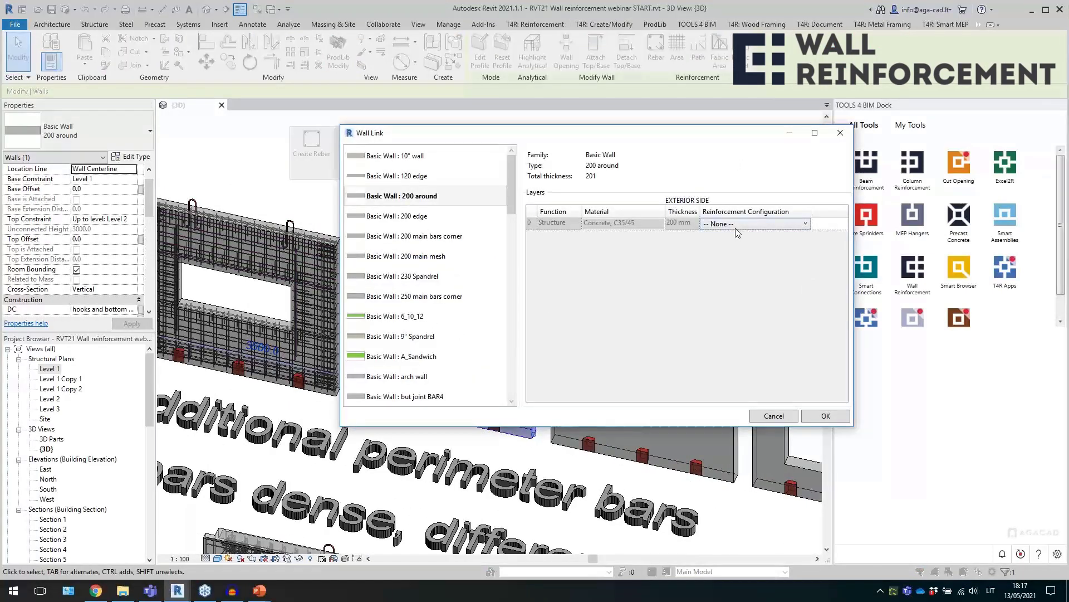
{"action": "left_click", "coordinate": [739, 224]}
{"action": "left_click", "coordinate": [724, 245]}
{"action": "left_click", "coordinate": [813, 416]}
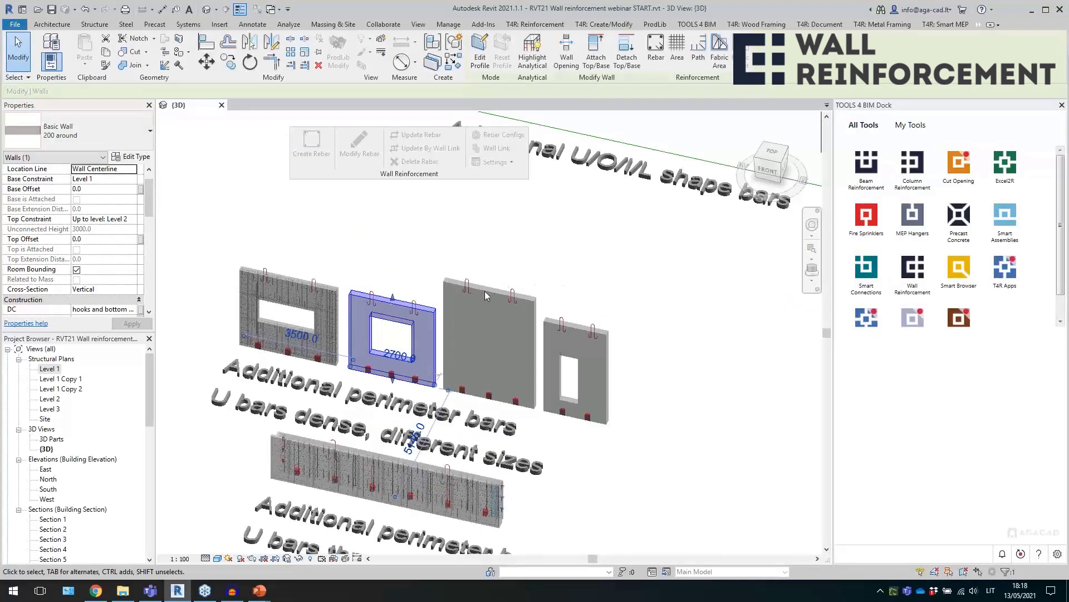
- Create rebar in all three unreinforced walls of the U bars dense, different sizes example
{"action": "left_click", "coordinate": [486, 292], "text": "ctrl"}
{"action": "left_click", "coordinate": [561, 342], "text": "ctrl"}
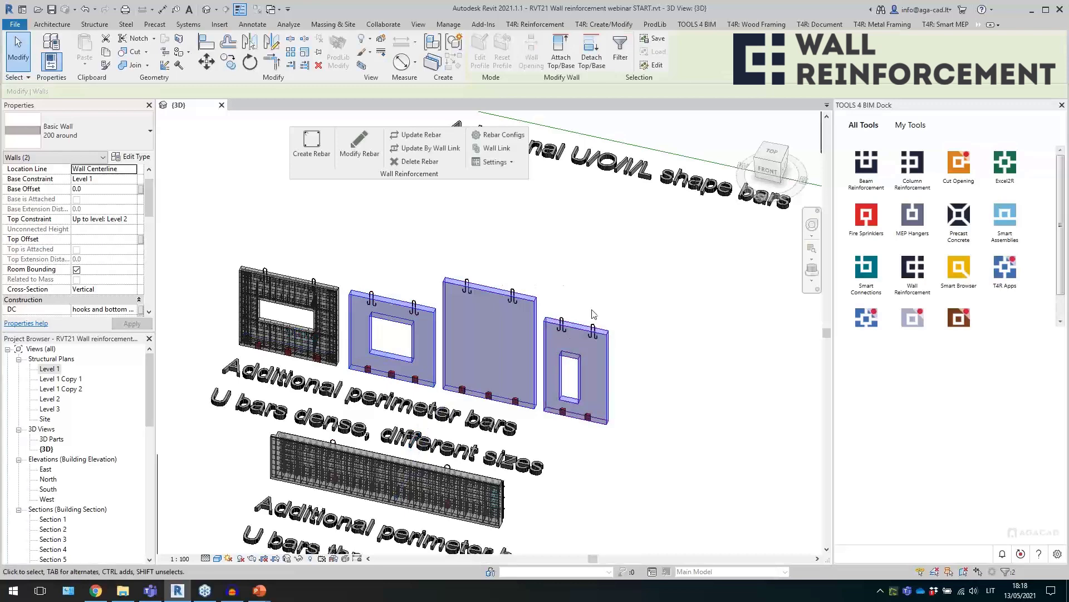
{"action": "scroll", "coordinate": [593, 314], "scroll_direction": "up", "scroll_amount": 1}
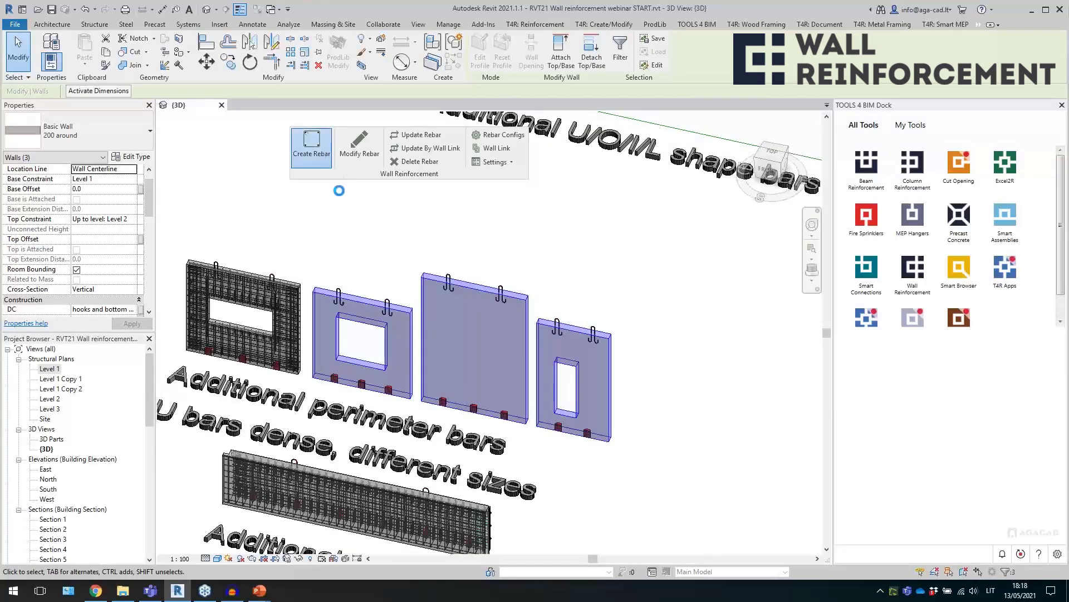
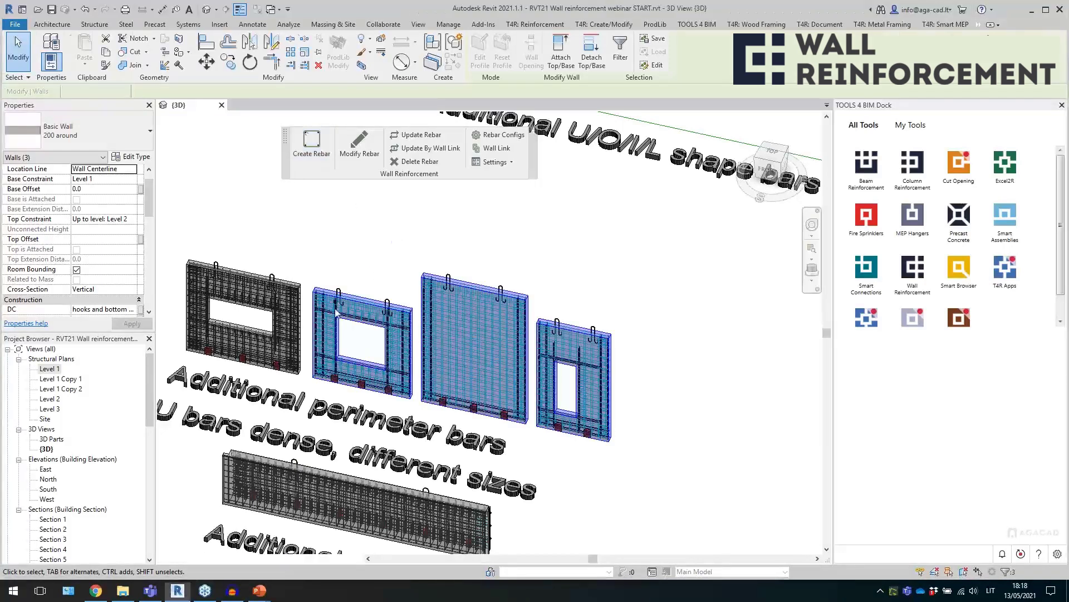
{"action": "scroll", "coordinate": [337, 313], "scroll_direction": "up", "scroll_amount": 4}
{"action": "key", "text": "Escape"}
- Set dimension A of the H8 U bars below the window opening to 500 mm
{"action": "scroll", "coordinate": [389, 318], "scroll_direction": "up", "scroll_amount": 3}
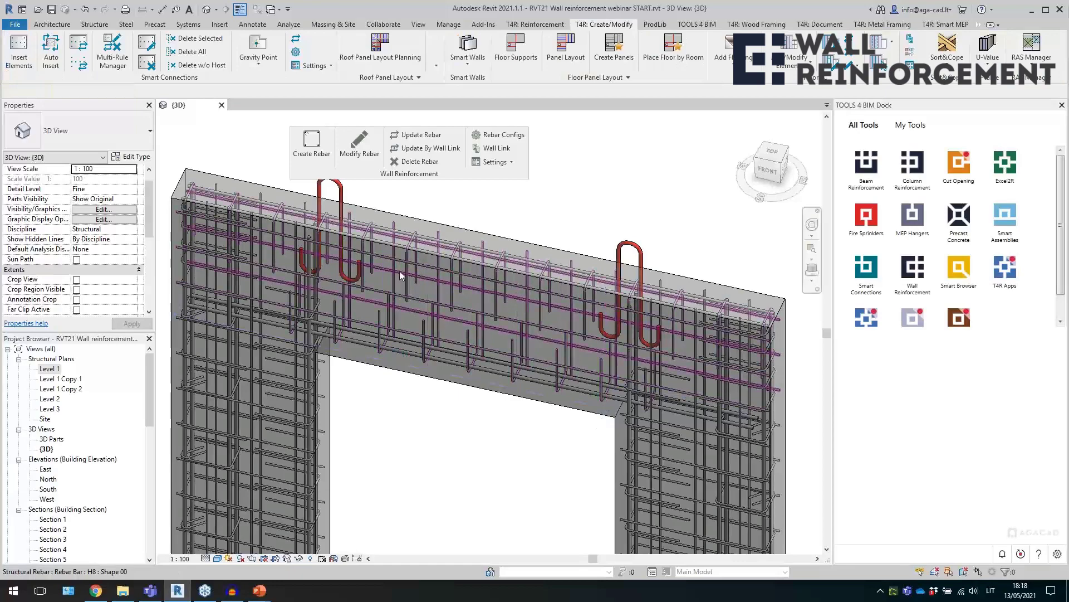
{"action": "middle_click_drag", "start_coordinate": [577, 271], "coordinate": [466, 373], "text": "shift"}
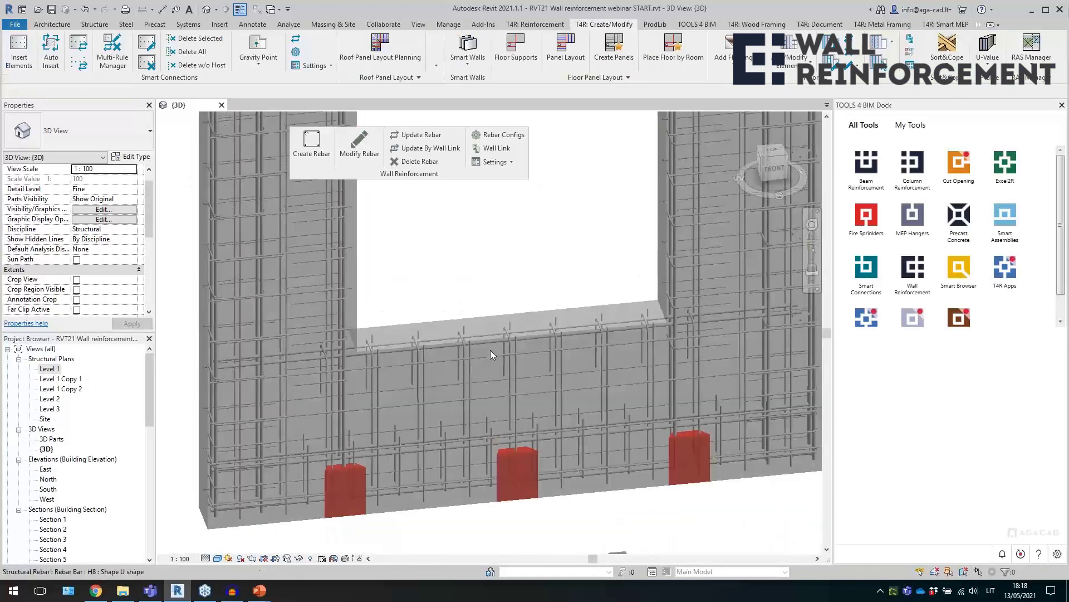
{"action": "scroll", "coordinate": [480, 359], "scroll_direction": "down", "scroll_amount": 3}
{"action": "scroll", "coordinate": [479, 359], "scroll_direction": "up", "scroll_amount": 3}
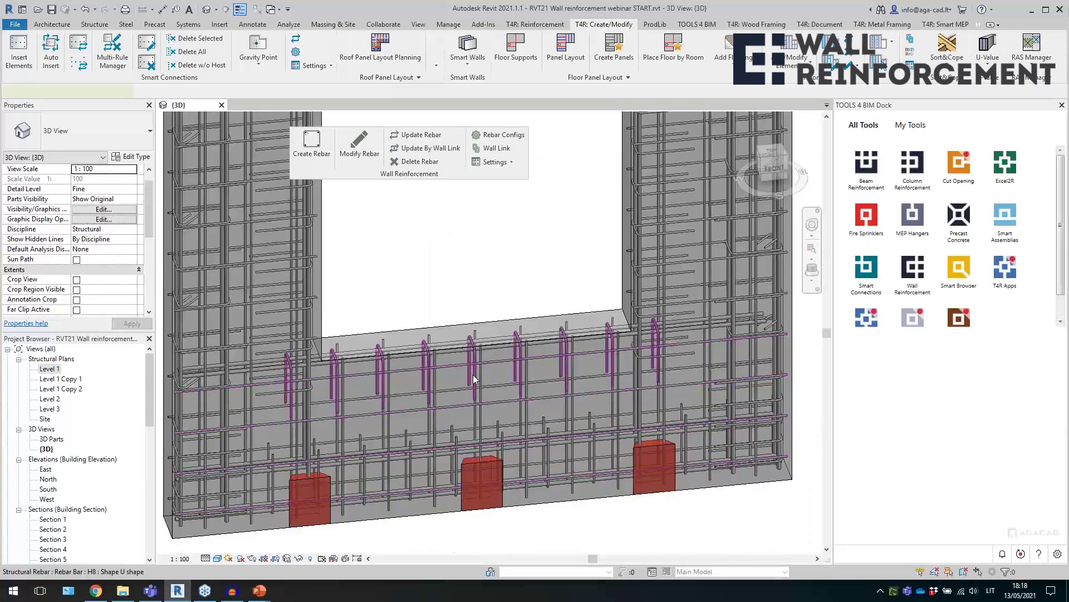
{"action": "left_click", "coordinate": [473, 374]}
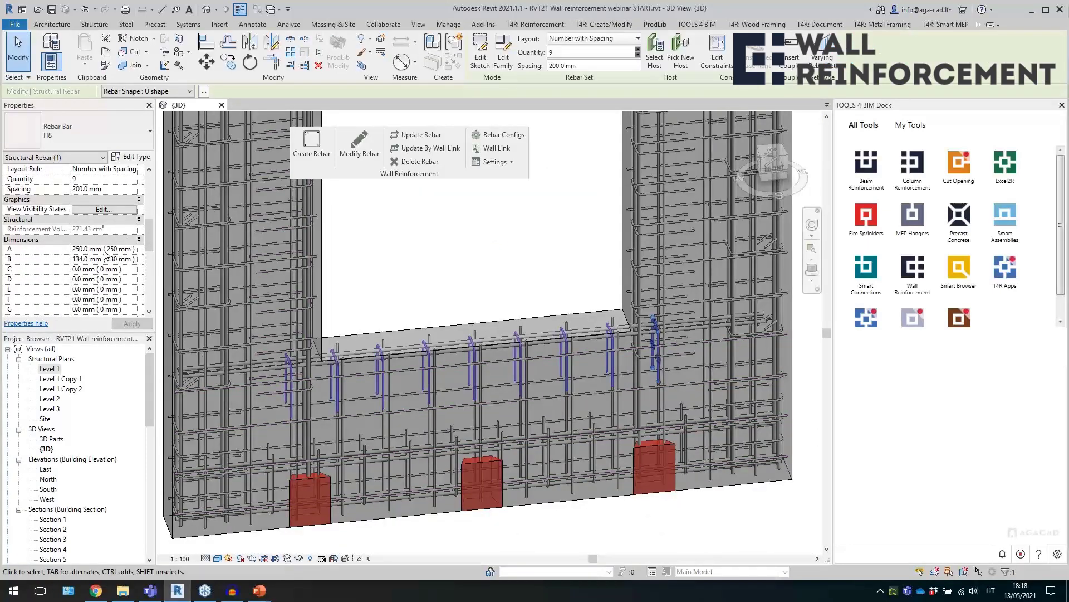
{"action": "left_click", "coordinate": [96, 251]}
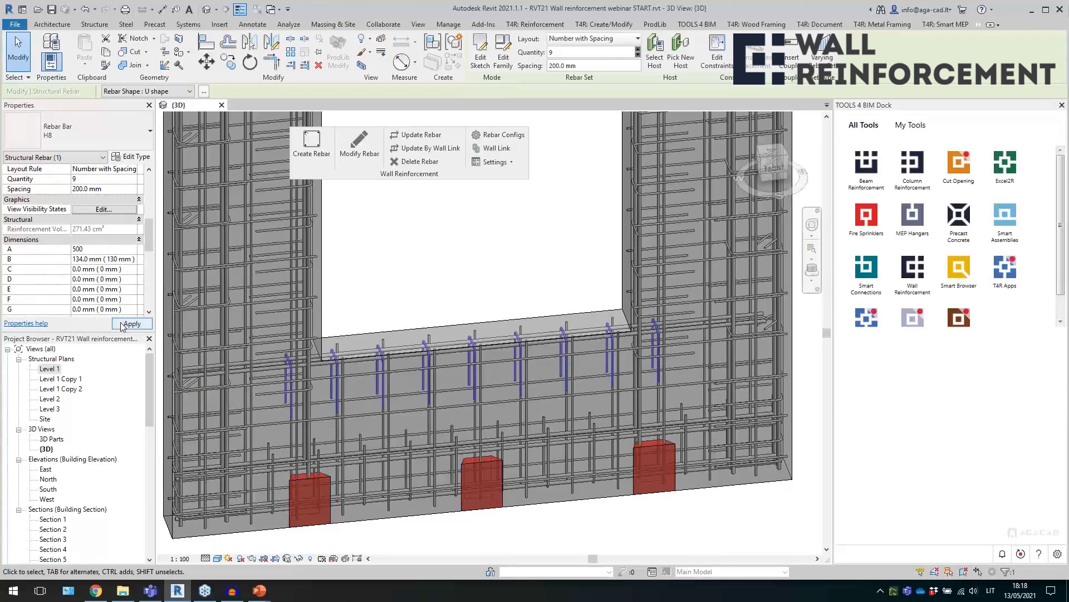
{"action": "left_click", "coordinate": [131, 323]}
{"action": "middle_click_drag", "start_coordinate": [508, 293], "coordinate": [390, 320], "text": "shift"}
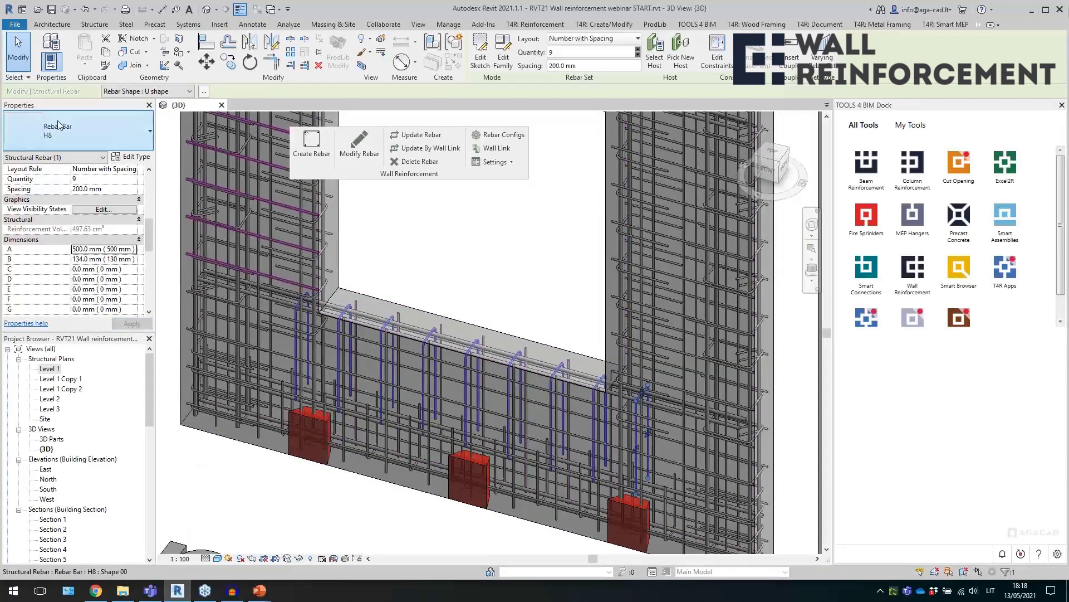
{"action": "scroll", "coordinate": [334, 279], "scroll_direction": "down", "scroll_amount": 5}
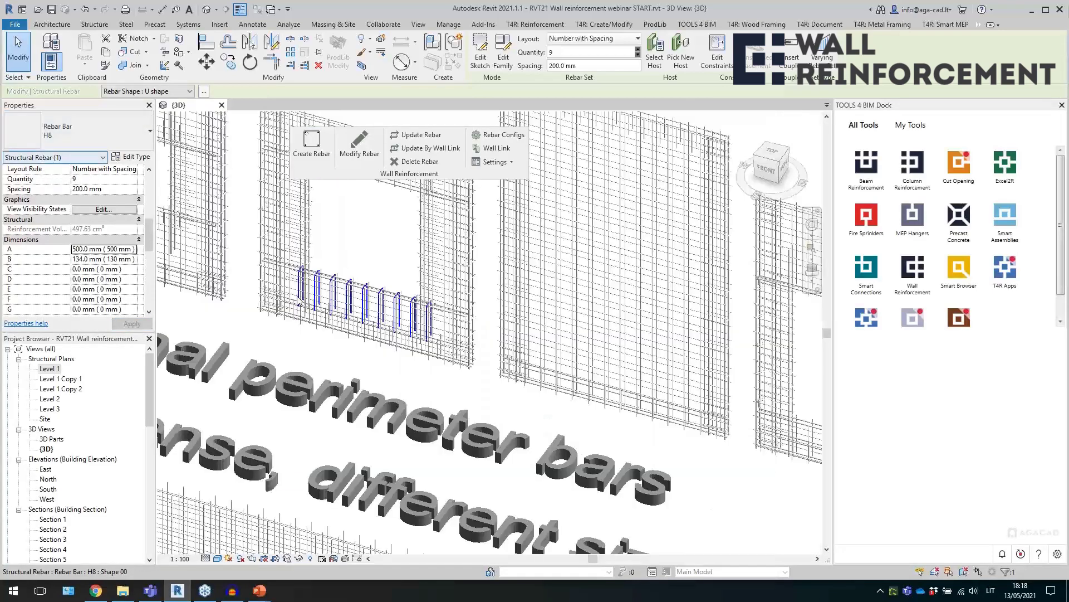
{"action": "scroll", "coordinate": [281, 324], "scroll_direction": "down", "scroll_amount": 3}
{"action": "left_click", "coordinate": [279, 335]}
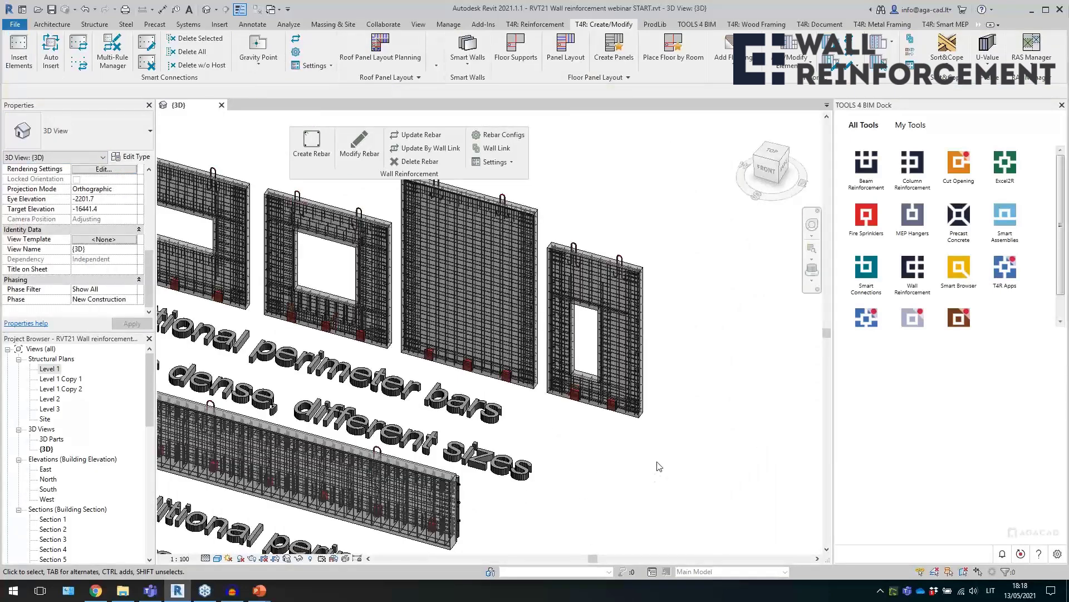
- Raise the top edge of the Precast wall 200 with one window and door openings in the Door reinforcement example
{"action": "scroll", "coordinate": [659, 466], "scroll_direction": "down", "scroll_amount": 4}
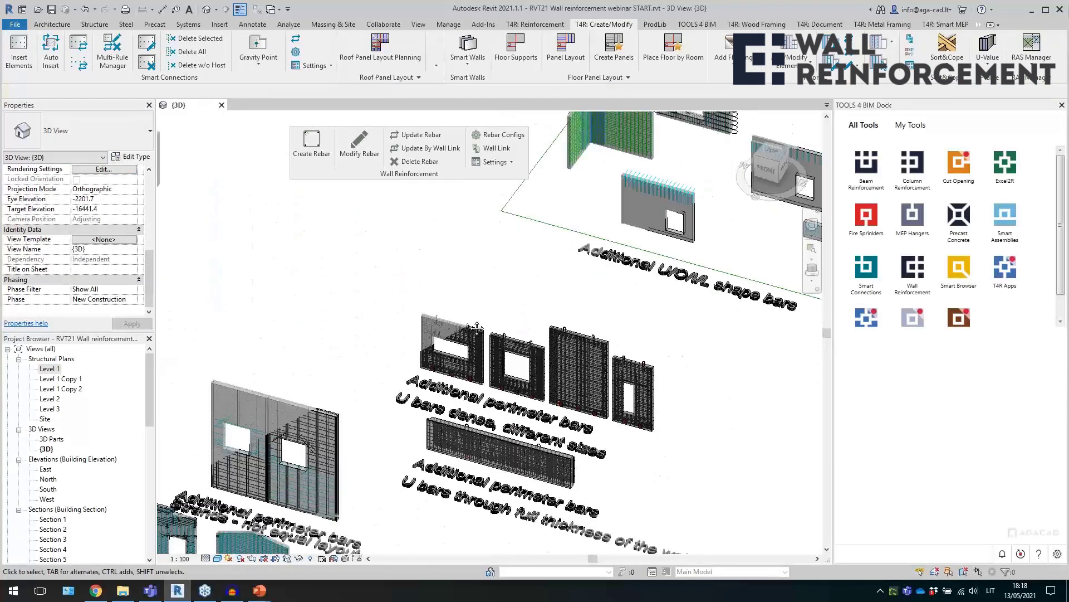
{"action": "middle_click_drag", "start_coordinate": [674, 365], "coordinate": [459, 325]}
{"action": "middle_click_drag", "start_coordinate": [640, 382], "coordinate": [403, 328]}
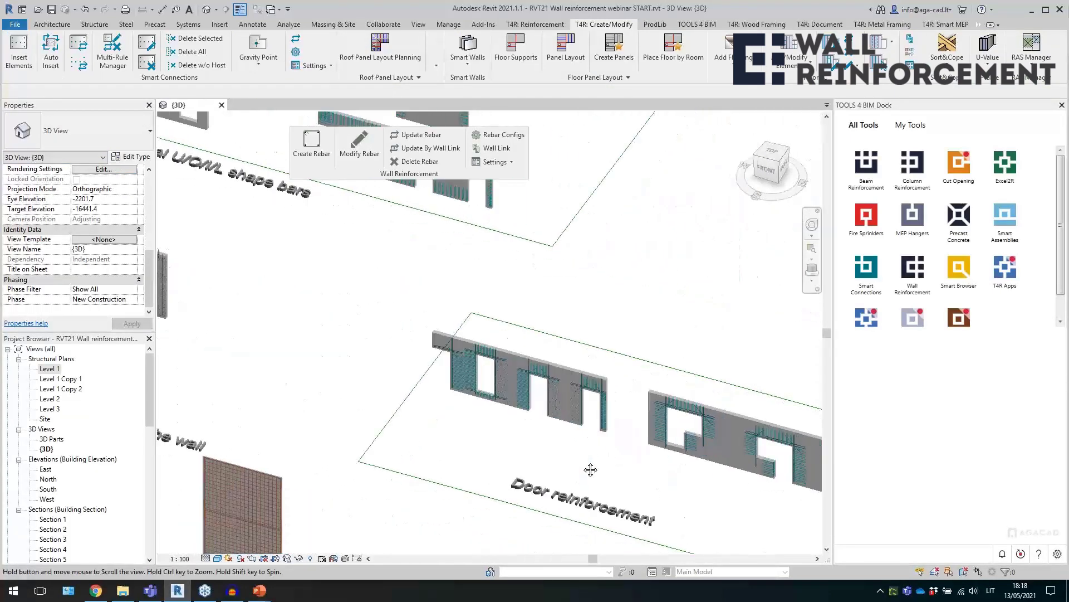
{"action": "scroll", "coordinate": [538, 444], "scroll_direction": "up", "scroll_amount": 5}
{"action": "scroll", "coordinate": [355, 369], "scroll_direction": "up", "scroll_amount": 5}
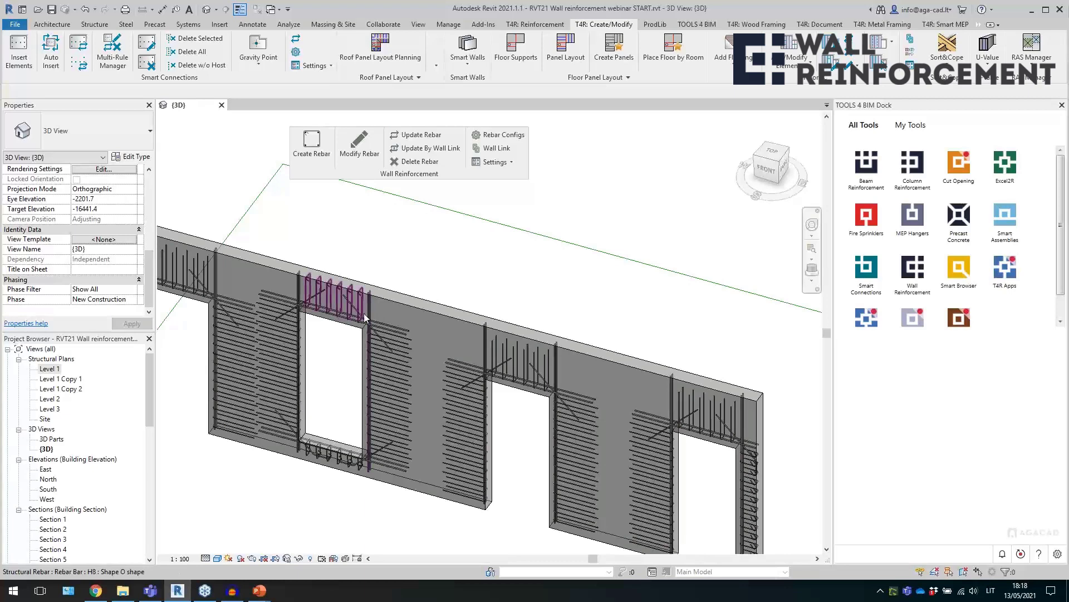
{"action": "left_click", "coordinate": [410, 308]}
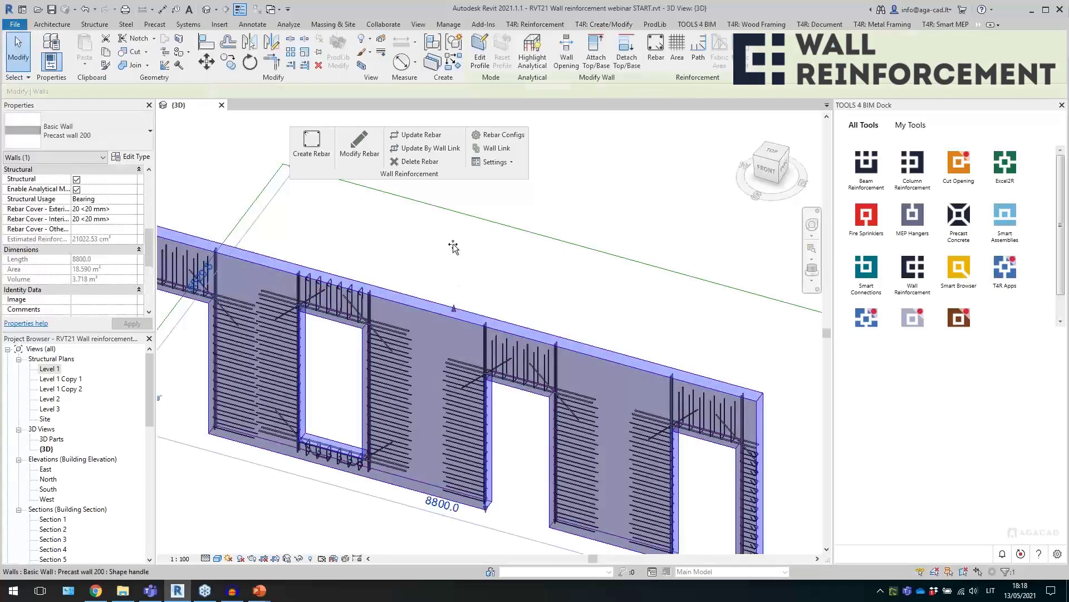
{"action": "left_click_drag", "start_coordinate": [464, 286], "coordinate": [464, 285]}
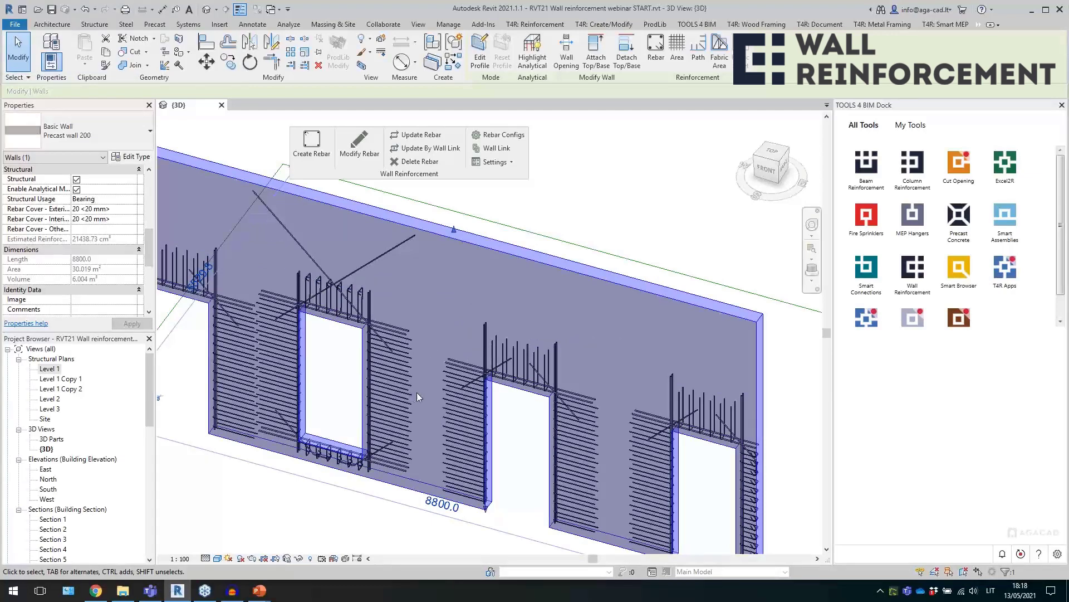
- Update the rebar of the raised Precast wall 200 to suit its new height
{"action": "left_click", "coordinate": [418, 135]}
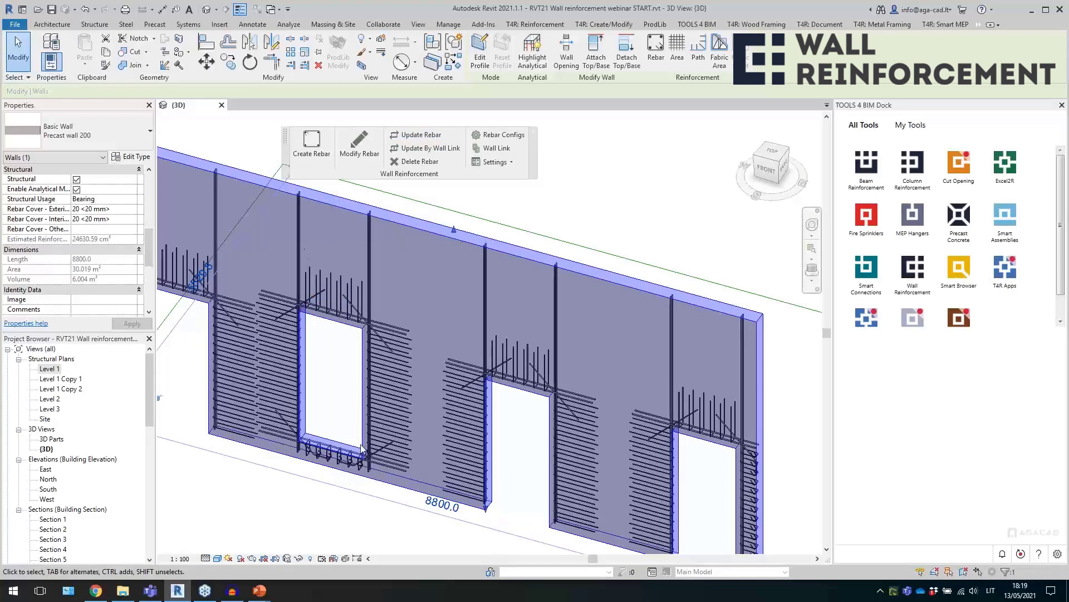
{"action": "left_click", "coordinate": [560, 214]}
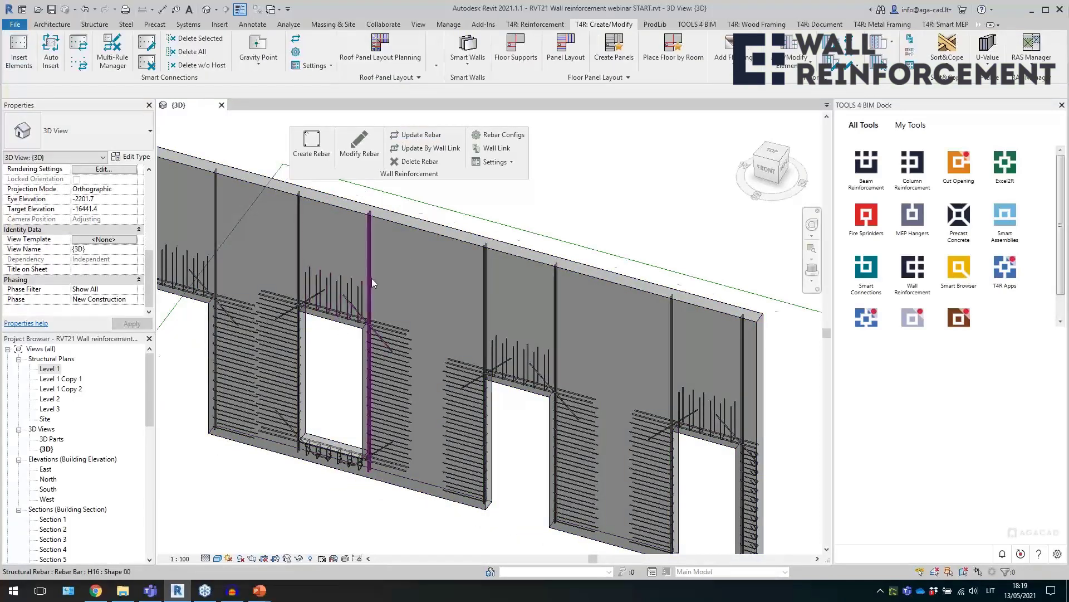
- Set the Left & Right door edge bars to Extension length in the door only configuration and apply it to the wall
{"action": "scroll", "coordinate": [372, 278], "scroll_direction": "down", "scroll_amount": 1}
{"action": "scroll", "coordinate": [411, 294], "scroll_direction": "up", "scroll_amount": 1}
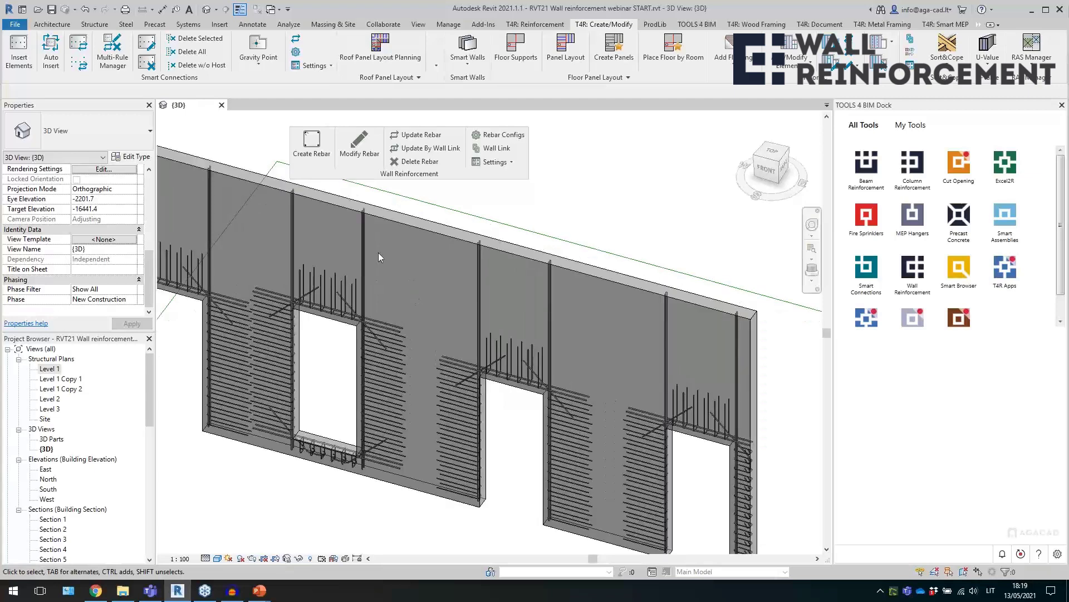
{"action": "left_click", "coordinate": [371, 155]}
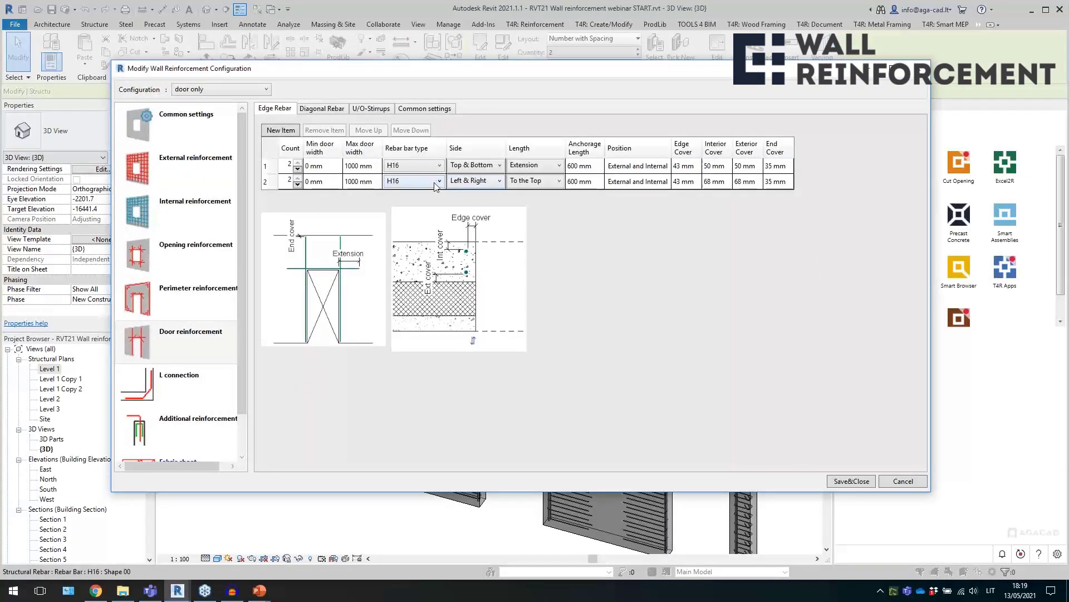
{"action": "left_click", "coordinate": [545, 186]}
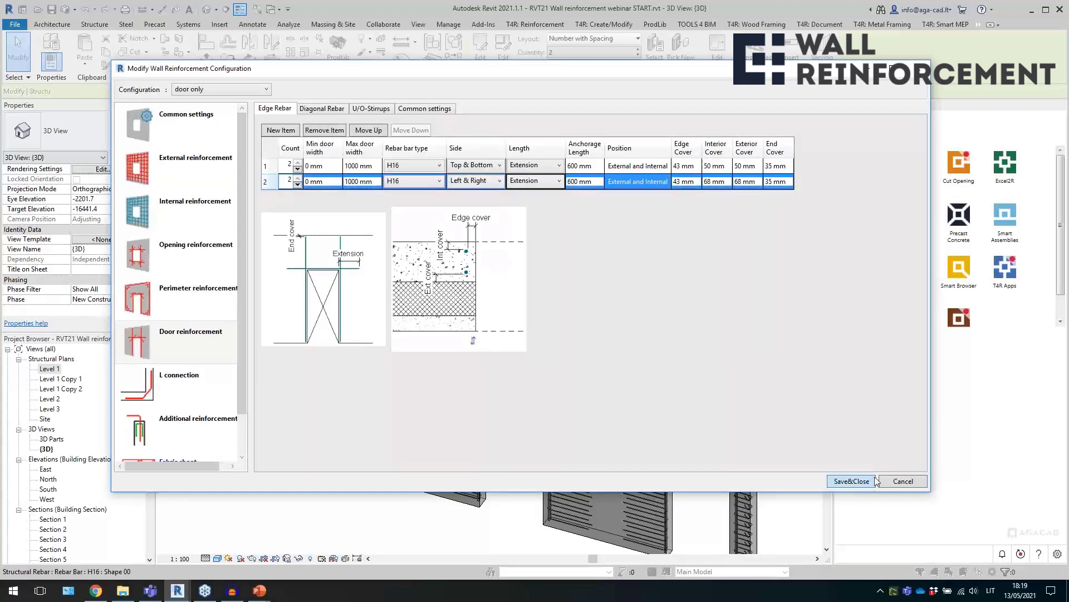
{"action": "left_click", "coordinate": [852, 481]}
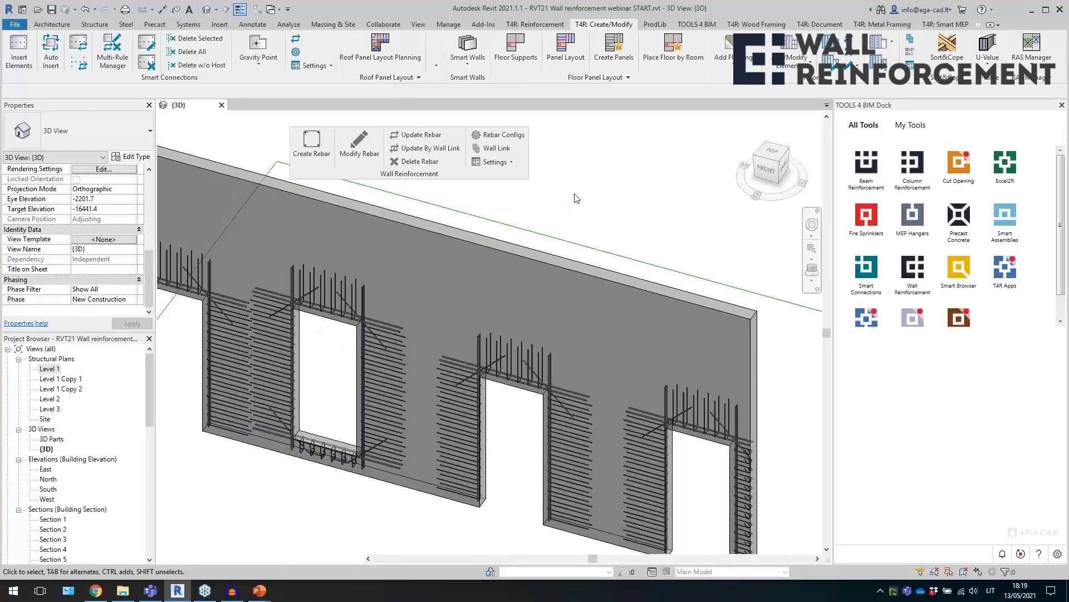
- Link the Doors only reinforcement configuration to the C30/37 XC1 Structure layer of the Sandwich 400 doors only wall type
{"action": "scroll", "coordinate": [283, 330], "scroll_direction": "down", "scroll_amount": 4}
{"action": "middle_click_drag", "start_coordinate": [551, 478], "coordinate": [292, 327]}
{"action": "middle_click_drag", "start_coordinate": [549, 422], "coordinate": [434, 395]}
{"action": "scroll", "coordinate": [646, 320], "scroll_direction": "up", "scroll_amount": 2}
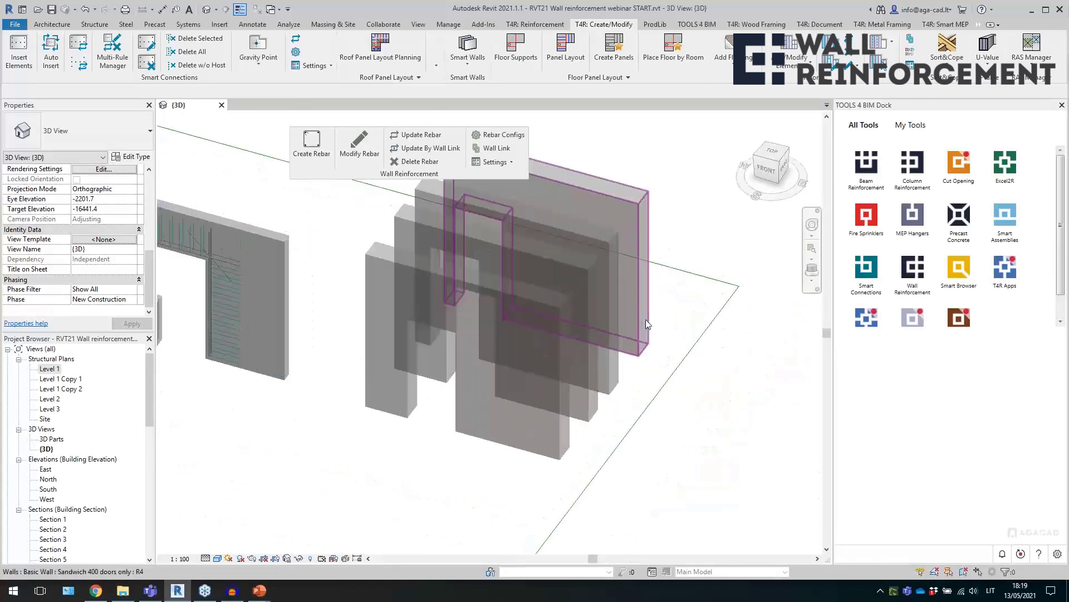
{"action": "left_click_drag", "start_coordinate": [640, 373], "coordinate": [523, 315]}
{"action": "middle_click_drag", "start_coordinate": [525, 311], "coordinate": [567, 432], "text": "shift"}
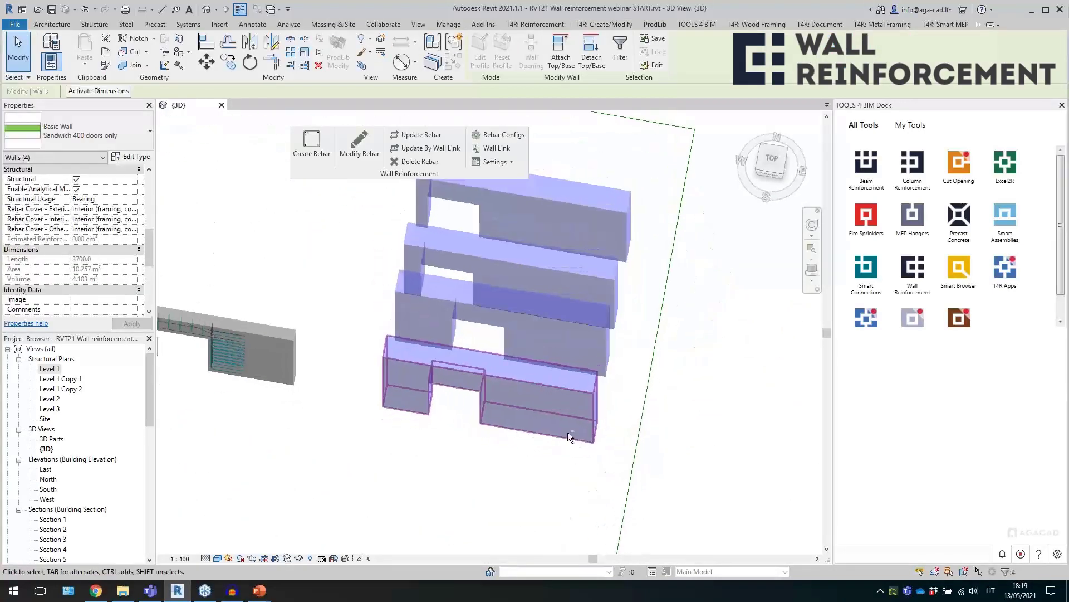
{"action": "left_click", "coordinate": [540, 448]}
{"action": "left_click", "coordinate": [523, 372]}
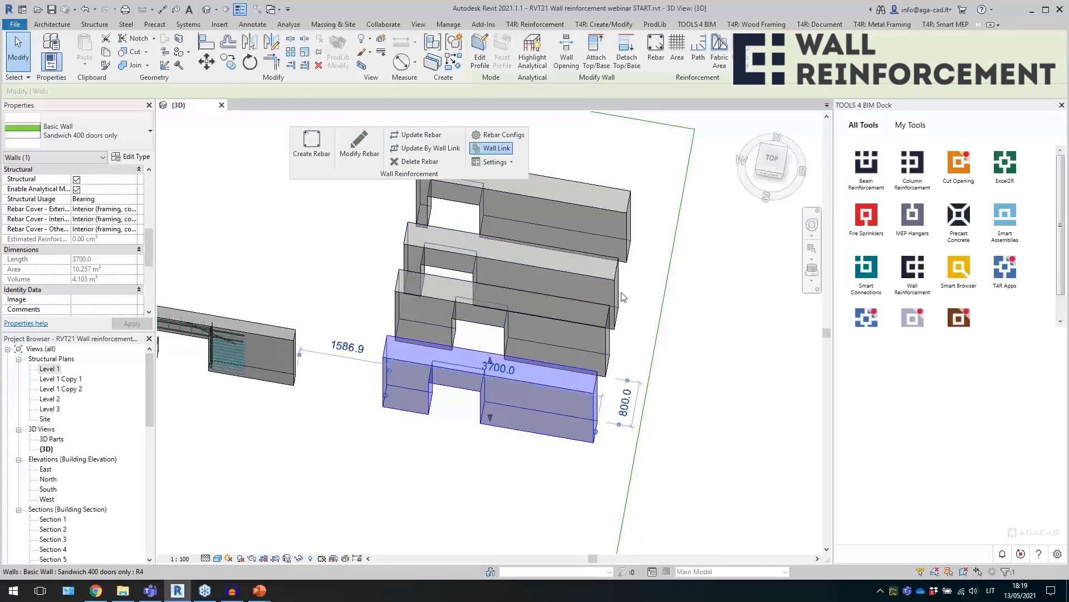
{"action": "left_click", "coordinate": [735, 249]}
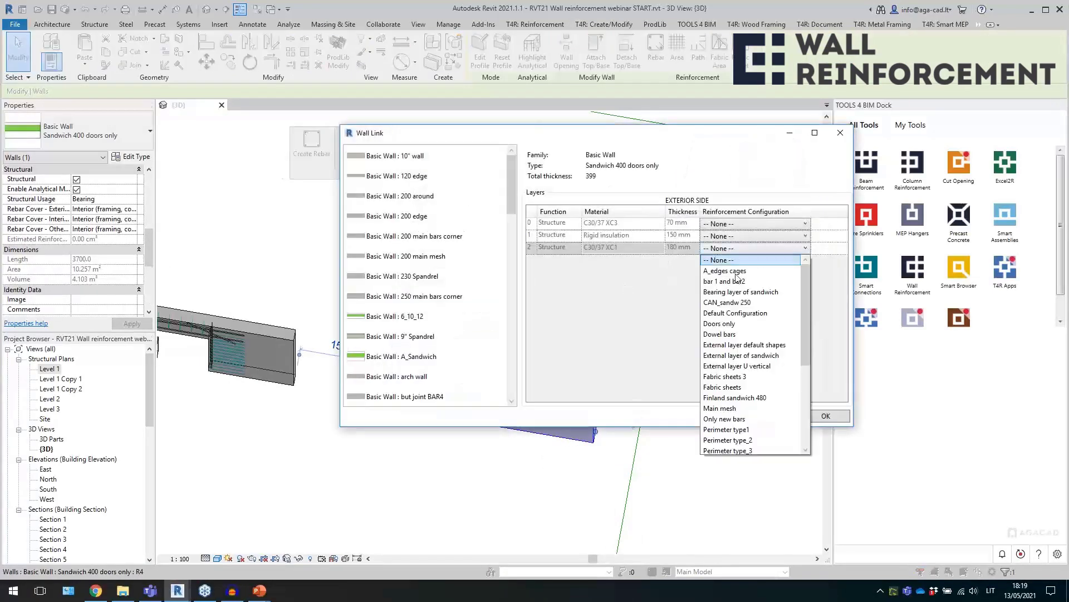
{"action": "left_click", "coordinate": [733, 323]}
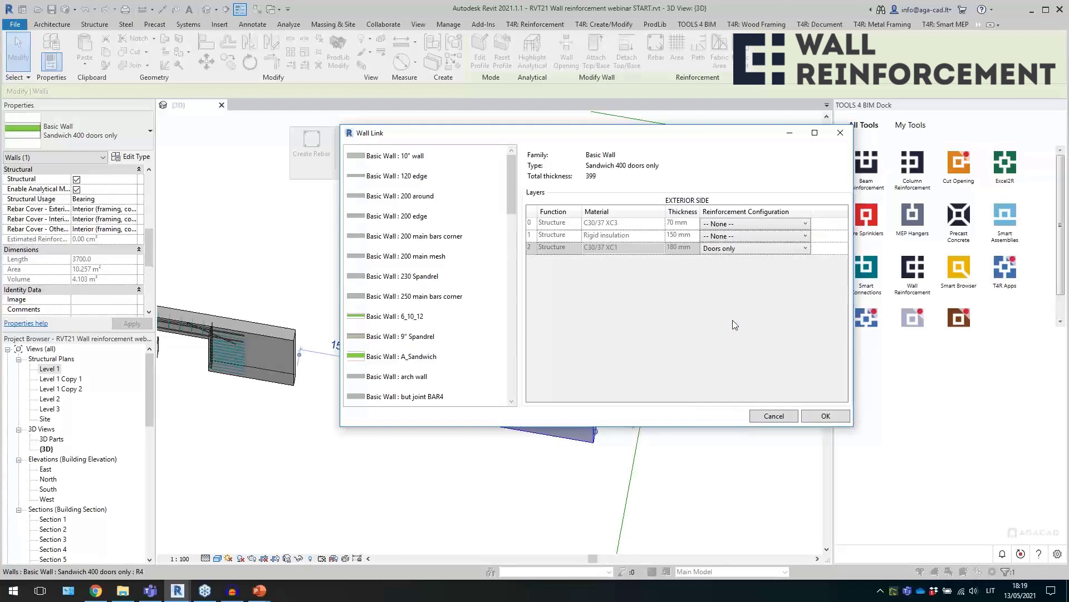
{"action": "left_click", "coordinate": [825, 417]}
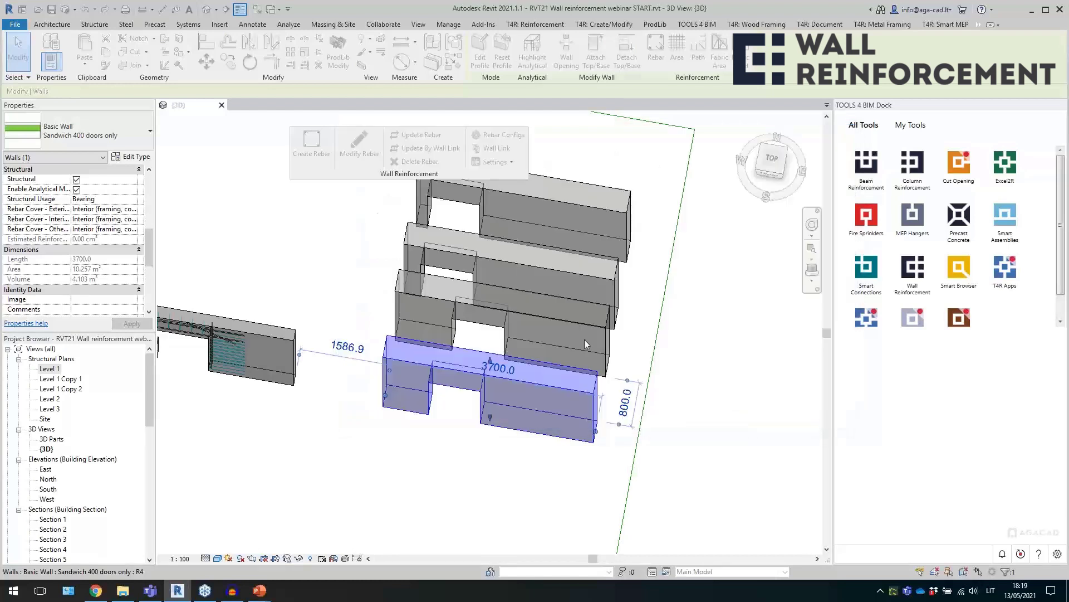
- Create rebar in all four Sandwich 400 doors only walls of the Door reinforcement example
{"action": "left_click_drag", "start_coordinate": [548, 295], "coordinate": [540, 208]}
{"action": "left_click", "coordinate": [313, 144]}
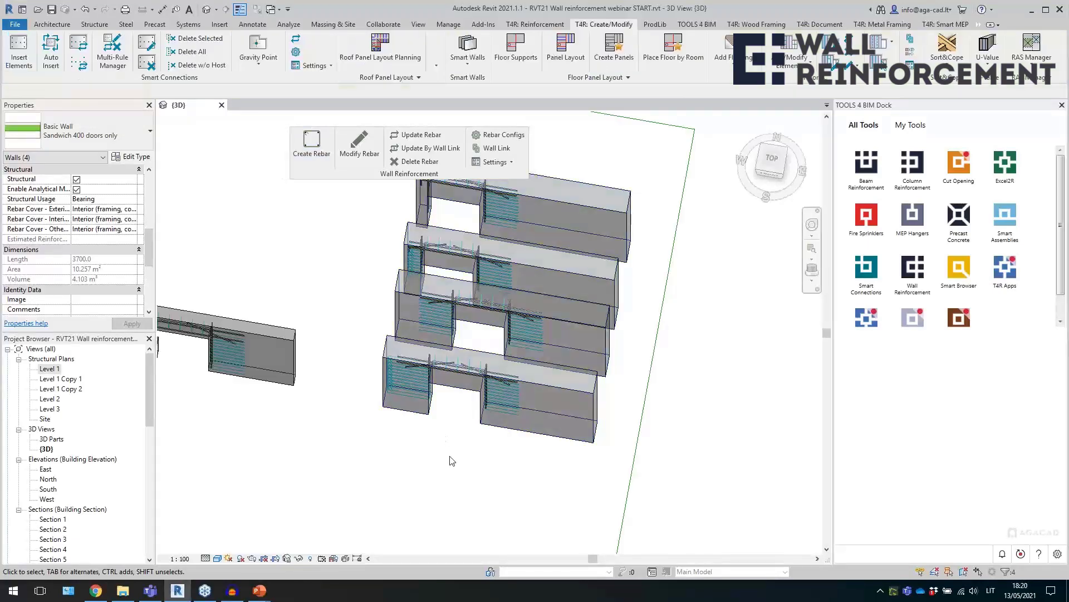
- Inspect the H8 bar shapes and dimensions on both sides of the door opening in the front sandwich wall
{"action": "scroll", "coordinate": [452, 413], "scroll_direction": "up", "scroll_amount": 3}
{"action": "middle_click_drag", "start_coordinate": [489, 454], "coordinate": [405, 415], "text": "shift"}
{"action": "left_click", "coordinate": [392, 416]}
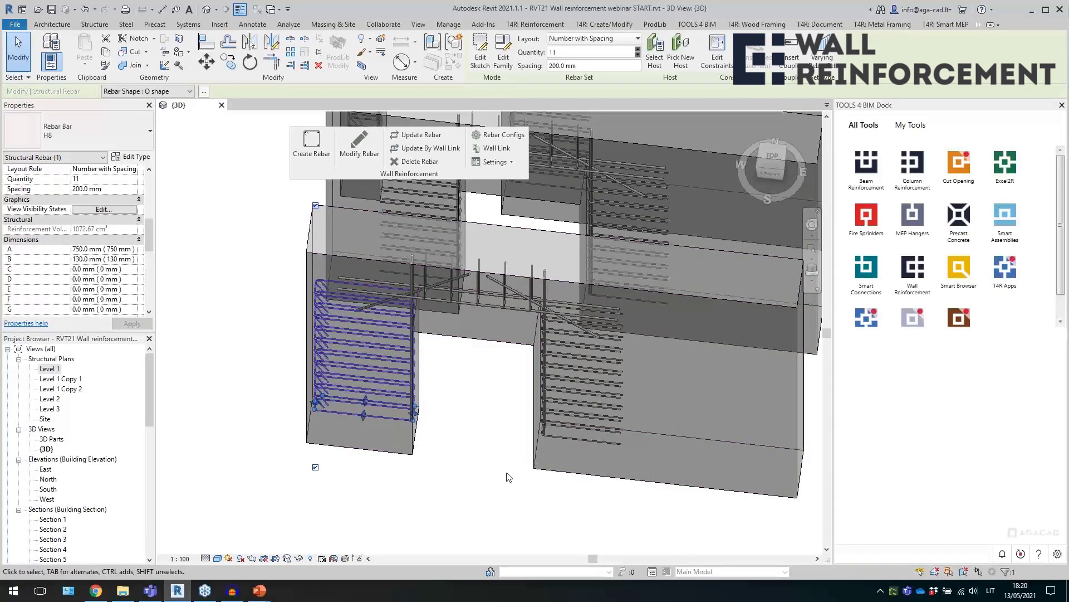
{"action": "left_click", "coordinate": [583, 440]}
{"action": "left_click", "coordinate": [580, 442]}
{"action": "left_click", "coordinate": [585, 436]}
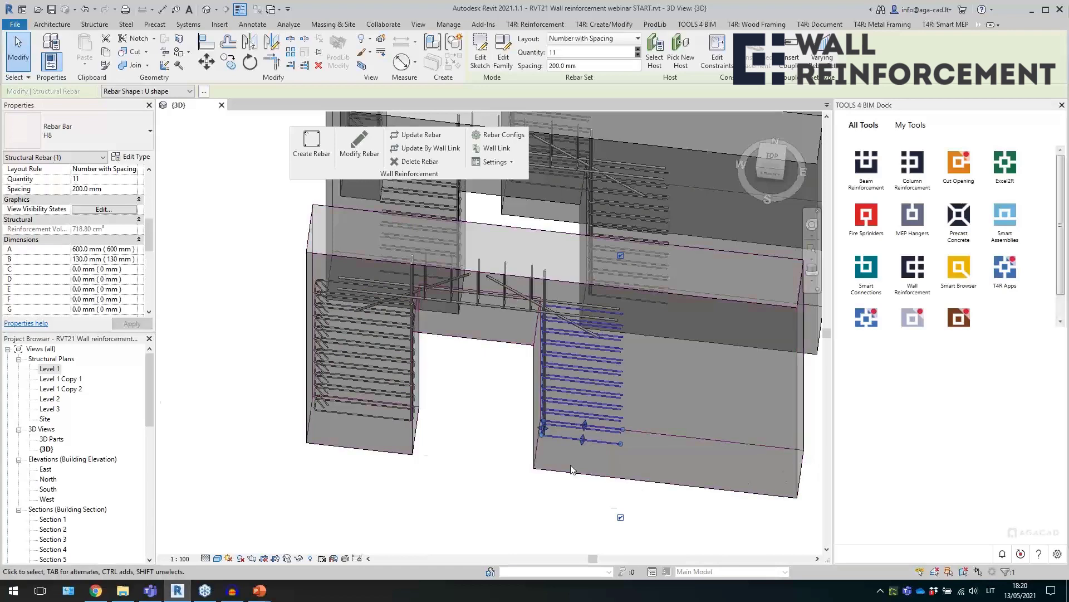
- Compare the bars beside the door opening across the other sandwich walls with different pier widths
{"action": "scroll", "coordinate": [507, 446], "scroll_direction": "down", "scroll_amount": 3}
{"action": "left_click", "coordinate": [514, 453]}
{"action": "middle_click_drag", "start_coordinate": [515, 453], "coordinate": [460, 251], "text": "shift"}
{"action": "left_click", "coordinate": [476, 299]}
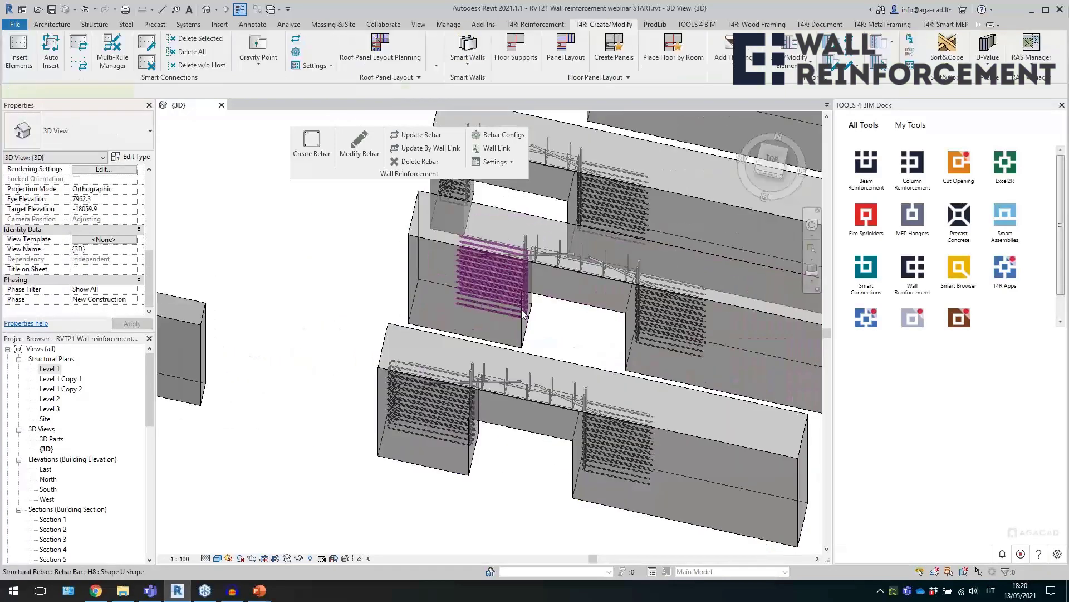
{"action": "middle_click_drag", "start_coordinate": [595, 324], "coordinate": [579, 392]}
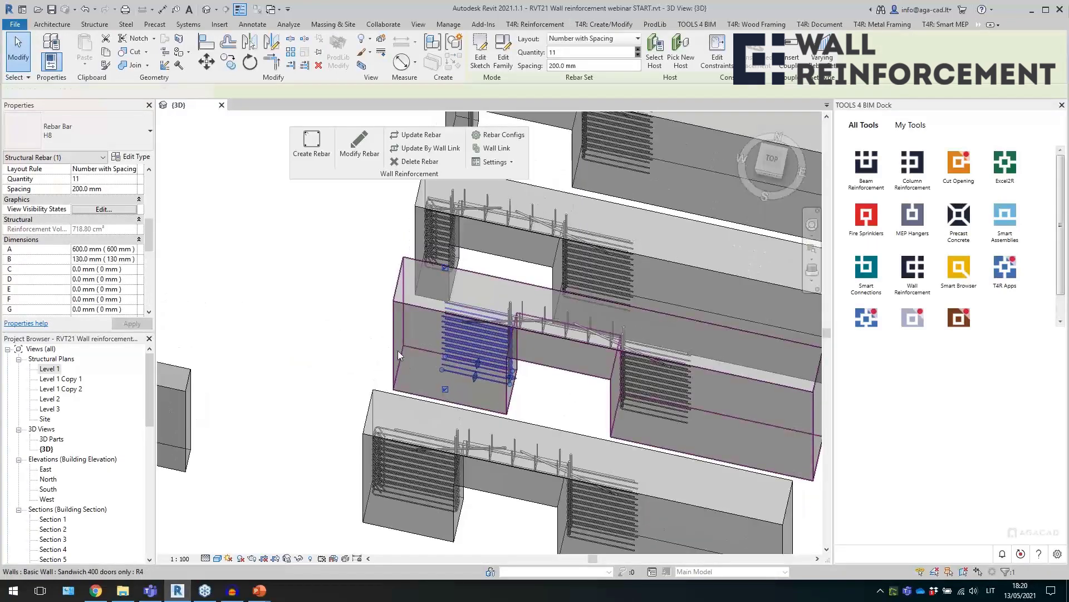
{"action": "left_click", "coordinate": [398, 352]}
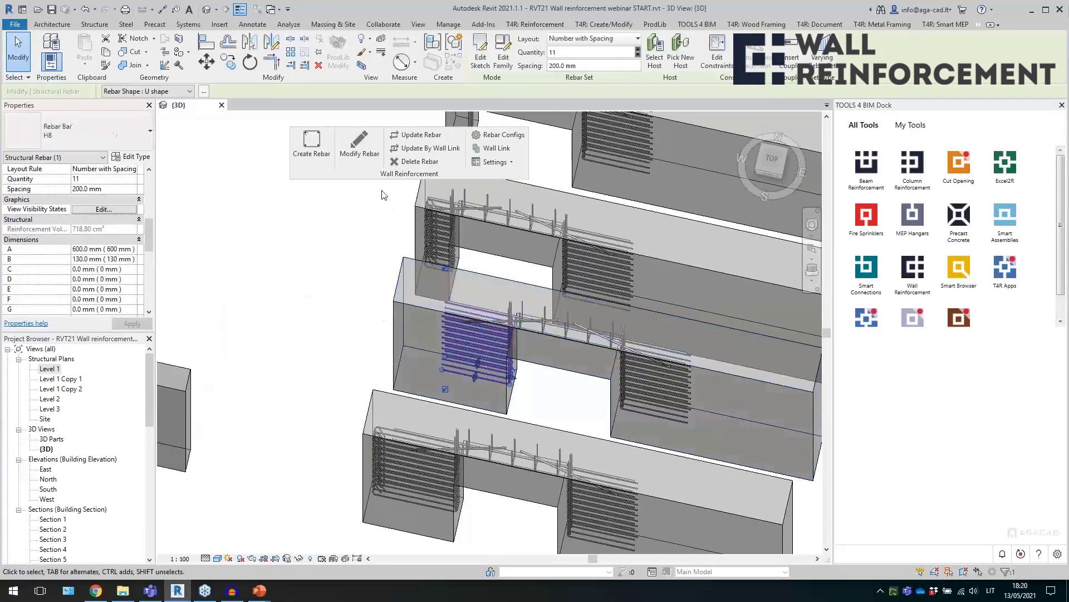
{"action": "middle_click_drag", "start_coordinate": [363, 222], "coordinate": [322, 323]}
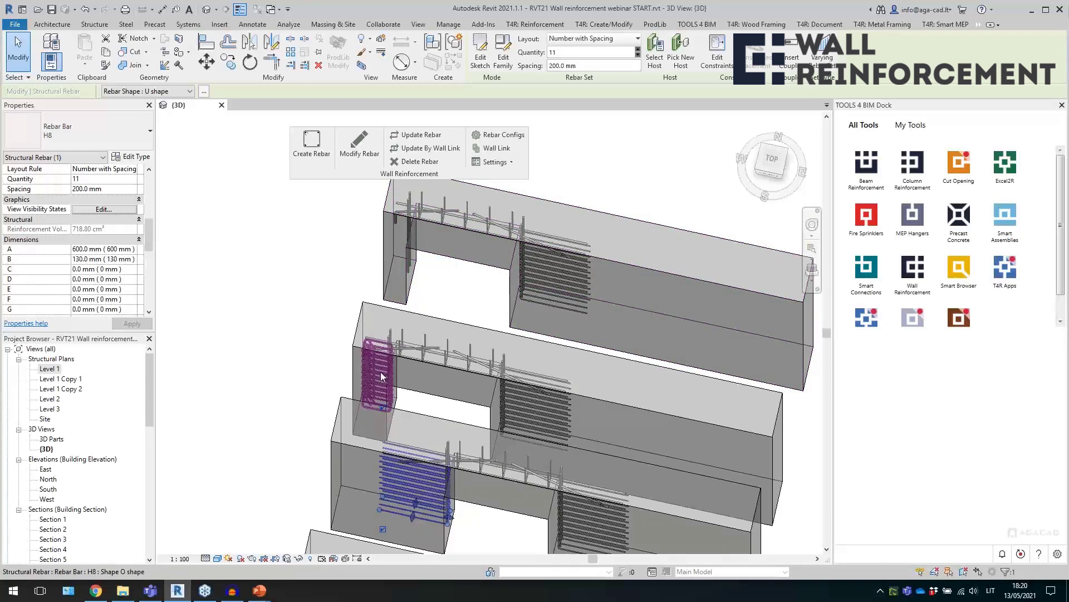
{"action": "middle_click_drag", "start_coordinate": [301, 306], "coordinate": [419, 353], "text": "shift"}
{"action": "key", "text": "Escape"}
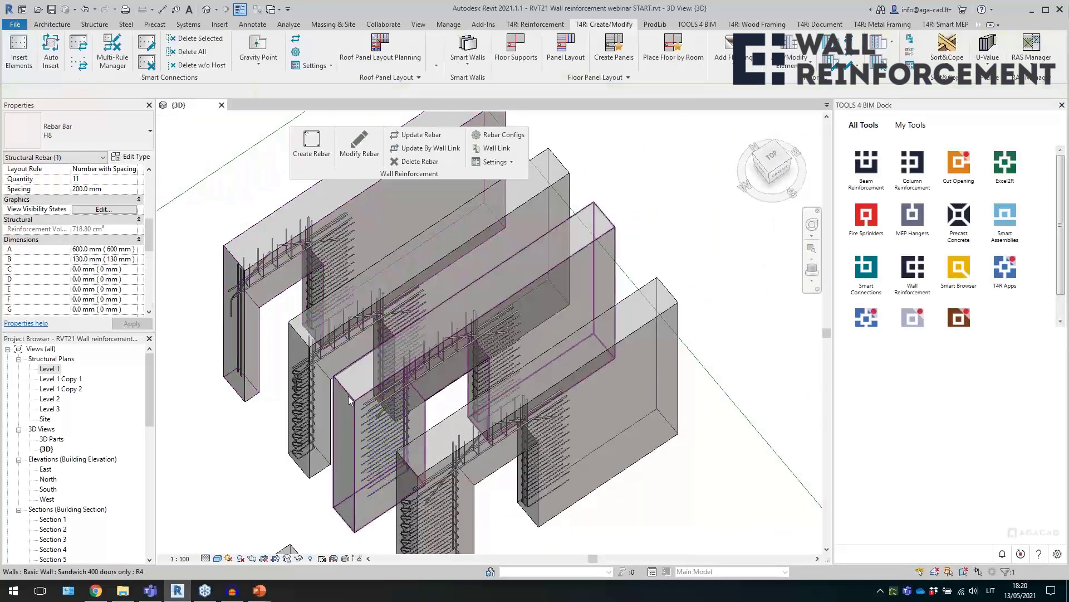
- Find the window wall with bars along its top edge in the Additional U/O/I/L shape bars example
{"action": "scroll", "coordinate": [410, 315], "scroll_direction": "down", "scroll_amount": 5}
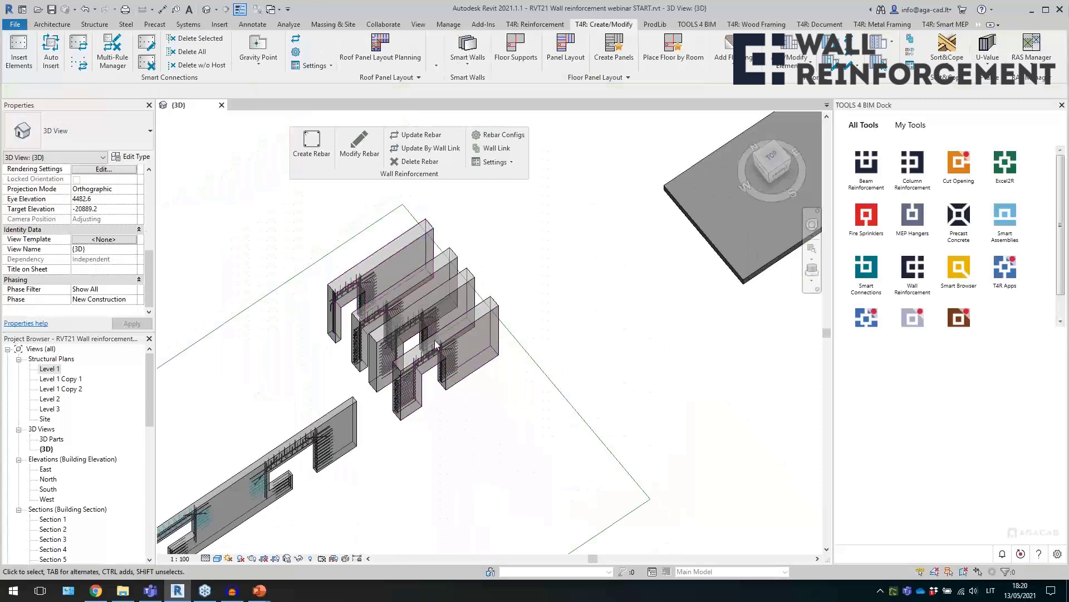
{"action": "scroll", "coordinate": [410, 318], "scroll_direction": "down", "scroll_amount": 3}
{"action": "scroll", "coordinate": [410, 318], "scroll_direction": "up", "scroll_amount": 3}
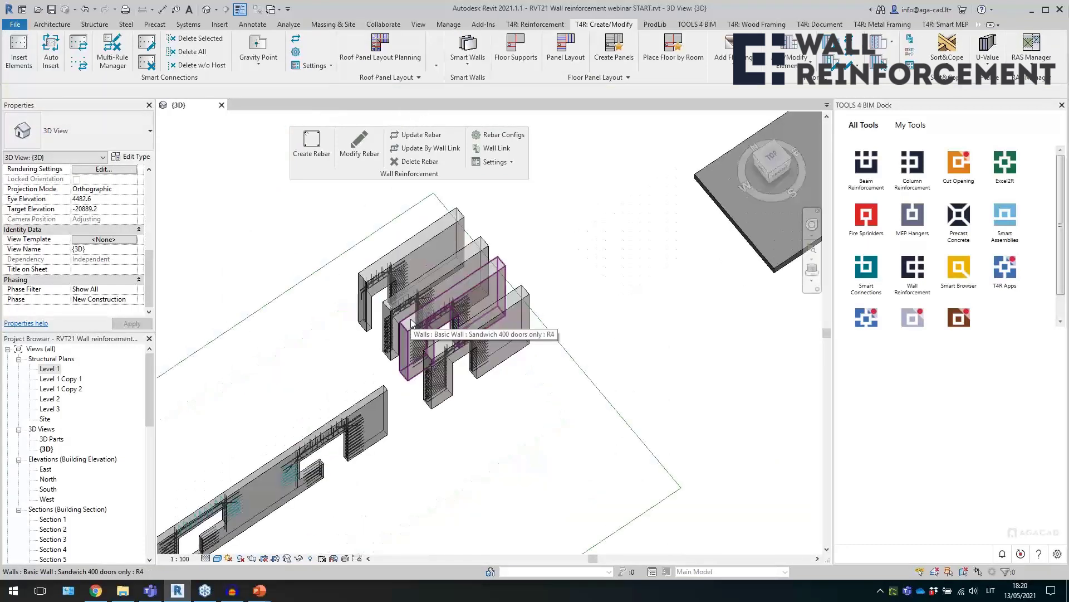
{"action": "scroll", "coordinate": [432, 300], "scroll_direction": "down", "scroll_amount": 4}
{"action": "middle_click_drag", "start_coordinate": [625, 365], "coordinate": [627, 426], "text": "shift"}
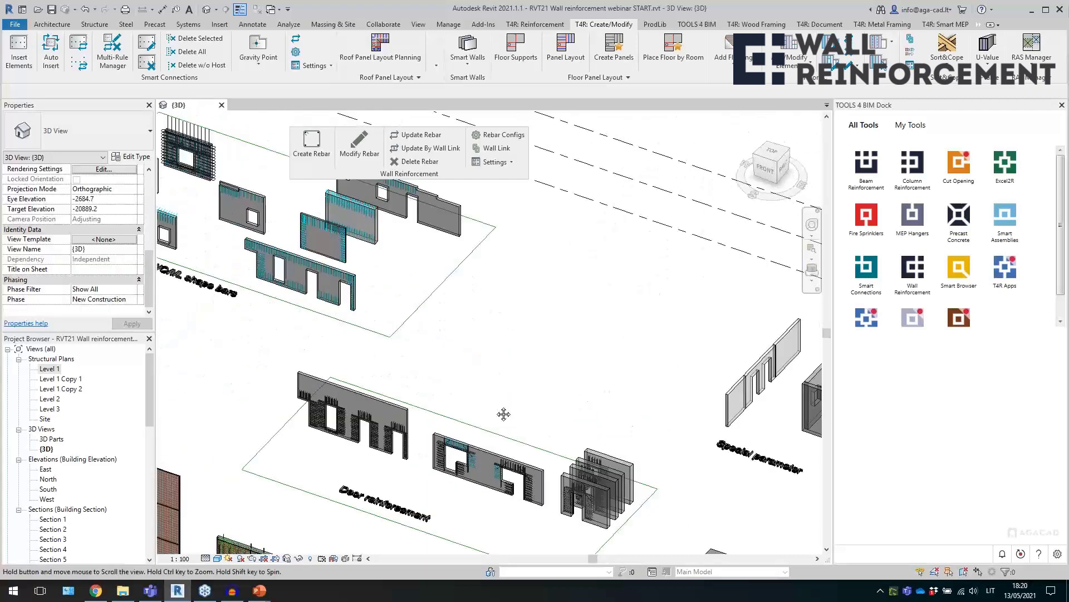
{"action": "middle_click_drag", "start_coordinate": [503, 414], "coordinate": [615, 393]}
{"action": "middle_click_drag", "start_coordinate": [497, 341], "coordinate": [608, 411]}
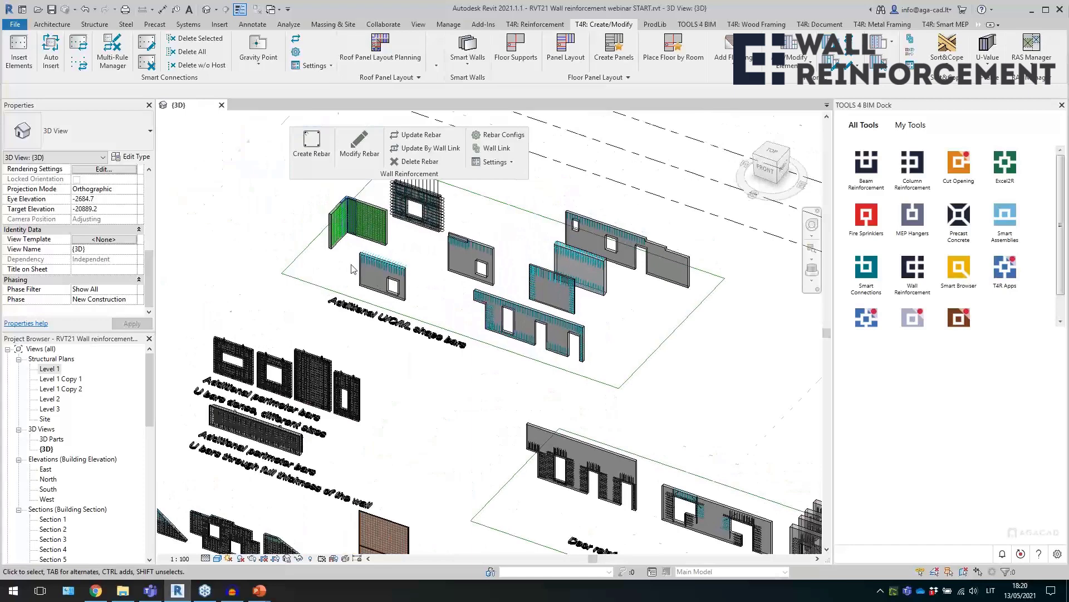
{"action": "scroll", "coordinate": [352, 269], "scroll_direction": "up", "scroll_amount": 6}
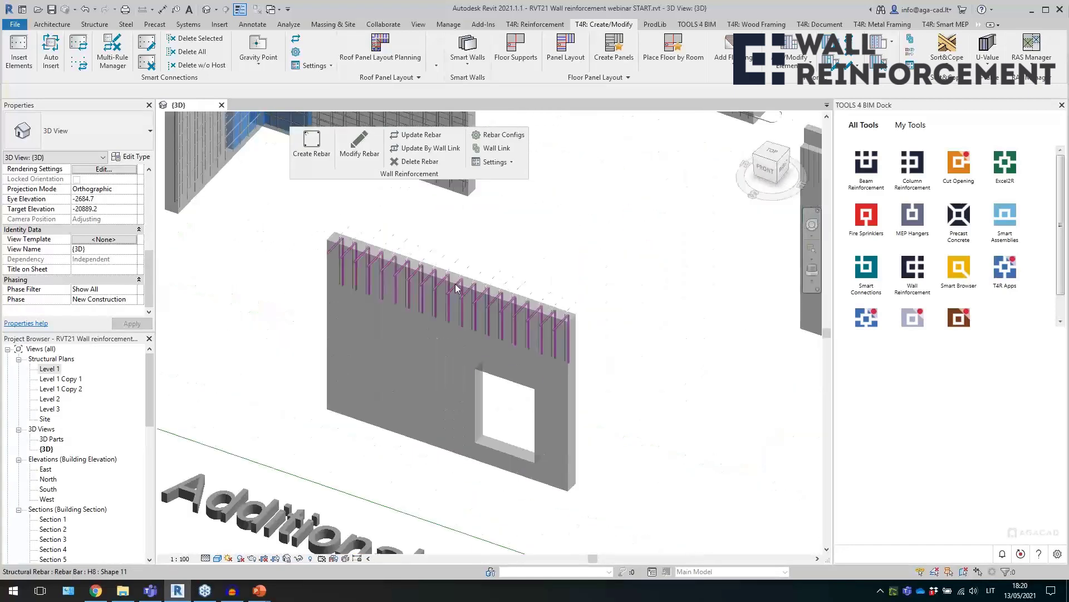
- Change the face position of the first L-shape item in the U_O_I_bars configuration so its H8 bars line the wall end beside the window
{"action": "left_click", "coordinate": [557, 336]}
{"action": "middle_click_drag", "start_coordinate": [557, 336], "coordinate": [425, 270], "text": "shift"}
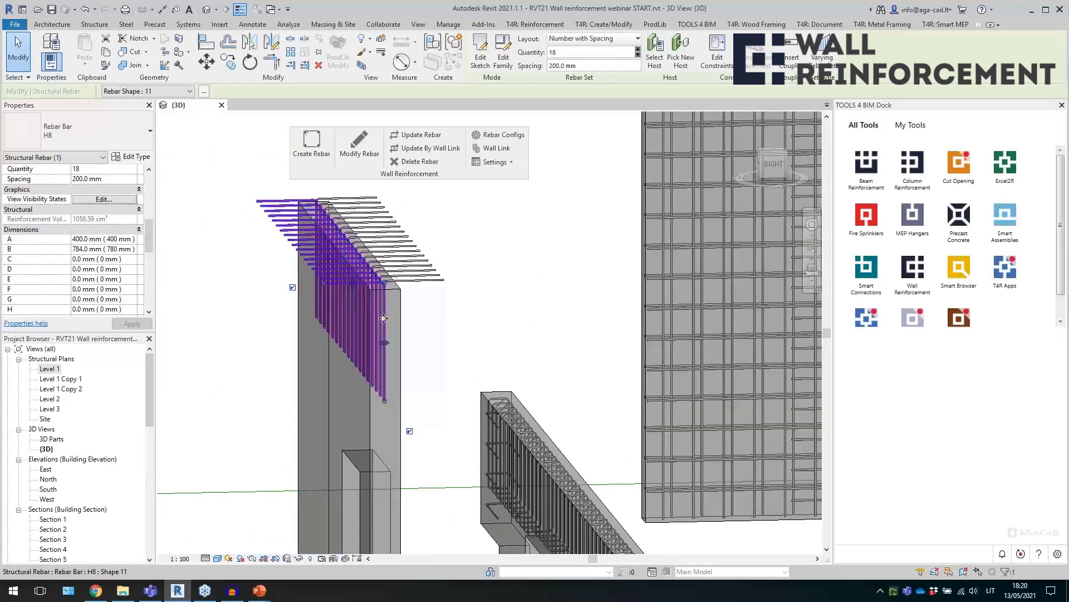
{"action": "middle_click_drag", "start_coordinate": [295, 356], "coordinate": [442, 408], "text": "shift"}
{"action": "scroll", "coordinate": [515, 361], "scroll_direction": "down", "scroll_amount": 4}
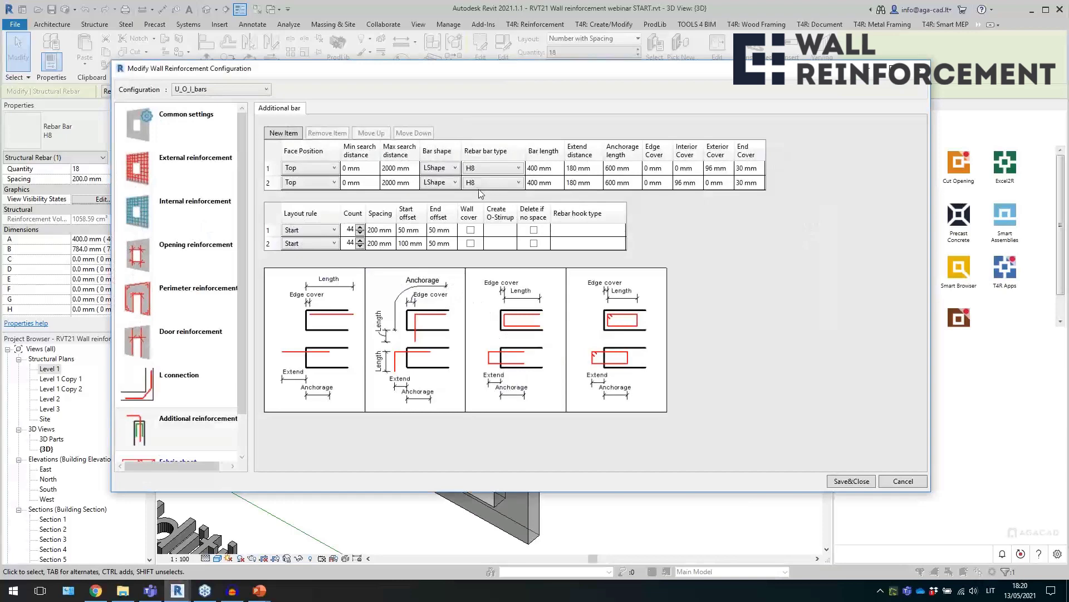
{"action": "left_click", "coordinate": [313, 169]}
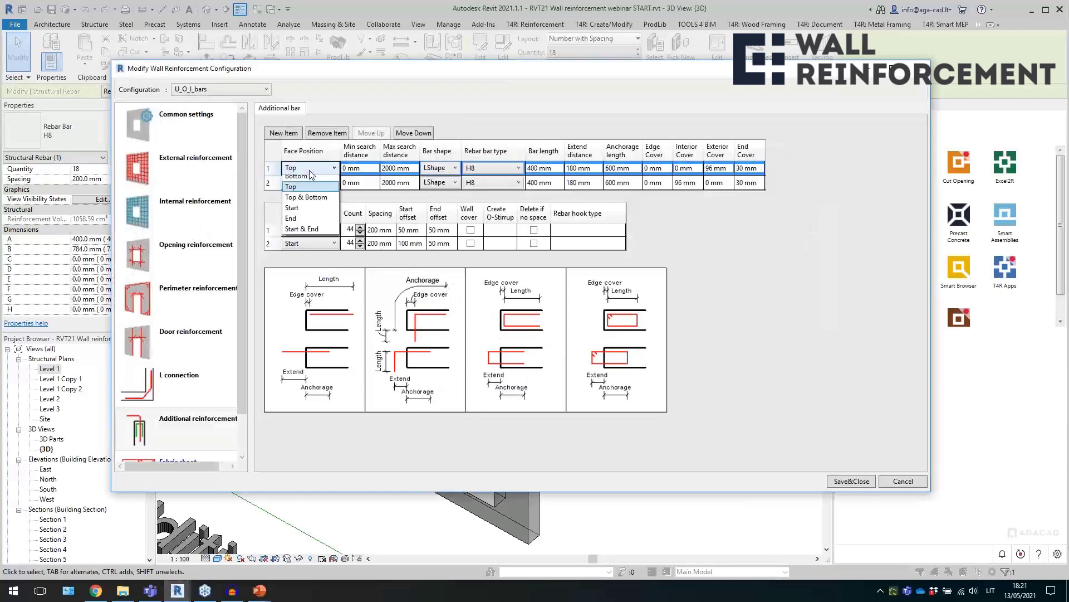
{"action": "left_click", "coordinate": [312, 213]}
{"action": "left_click", "coordinate": [851, 481]}
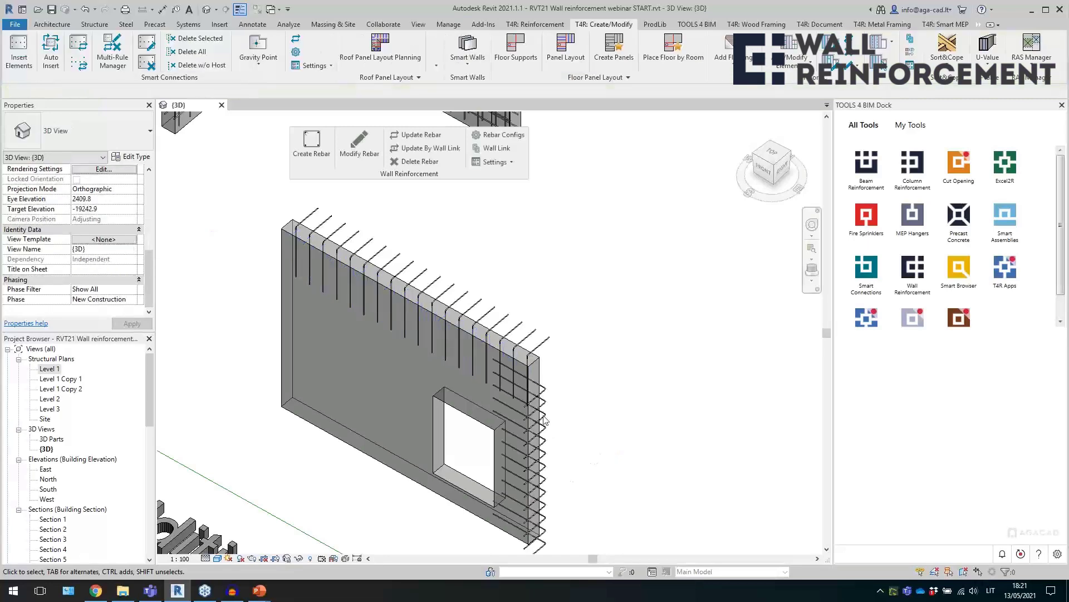
- Examine how the L-shaped bars along the wall end adapt their length beside and below the window opening
{"action": "left_click", "coordinate": [546, 421]}
{"action": "middle_click_drag", "start_coordinate": [604, 333], "coordinate": [644, 250], "text": "shift"}
{"action": "scroll", "coordinate": [606, 336], "scroll_direction": "down", "scroll_amount": 2}
{"action": "mouse_move", "coordinate": [596, 412]}
{"action": "middle_mouse_down", "text": "shift"}
{"action": "mouse_move", "coordinate": [572, 482]}
{"action": "mouse_move", "coordinate": [580, 420]}
{"action": "middle_mouse_up", "text": "shift"}
{"action": "left_click", "coordinate": [579, 419]}
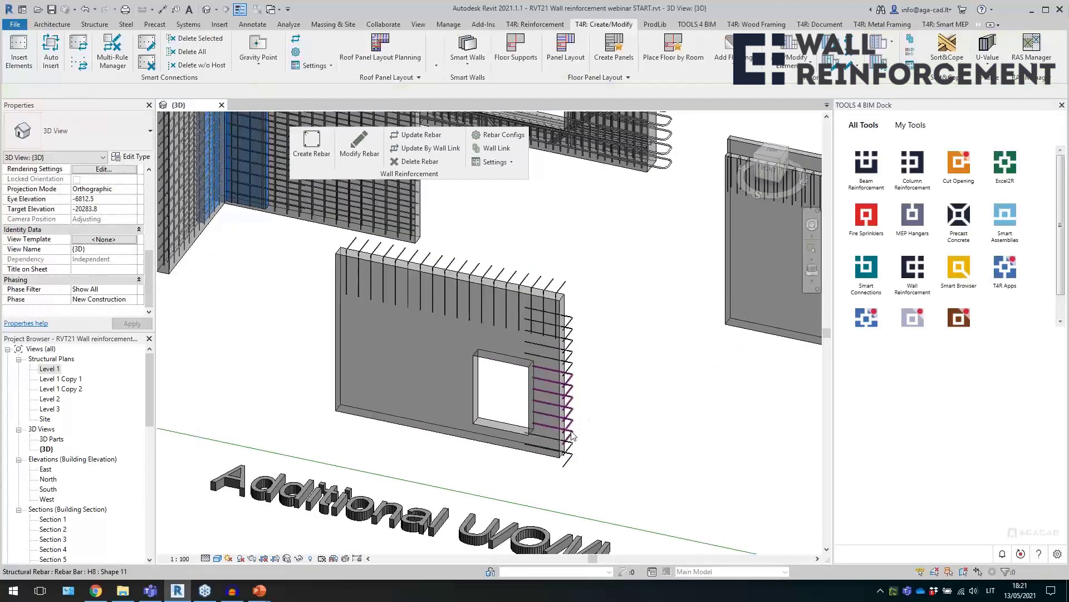
{"action": "left_click", "coordinate": [575, 464]}
{"action": "scroll", "coordinate": [568, 463], "scroll_direction": "up", "scroll_amount": 2}
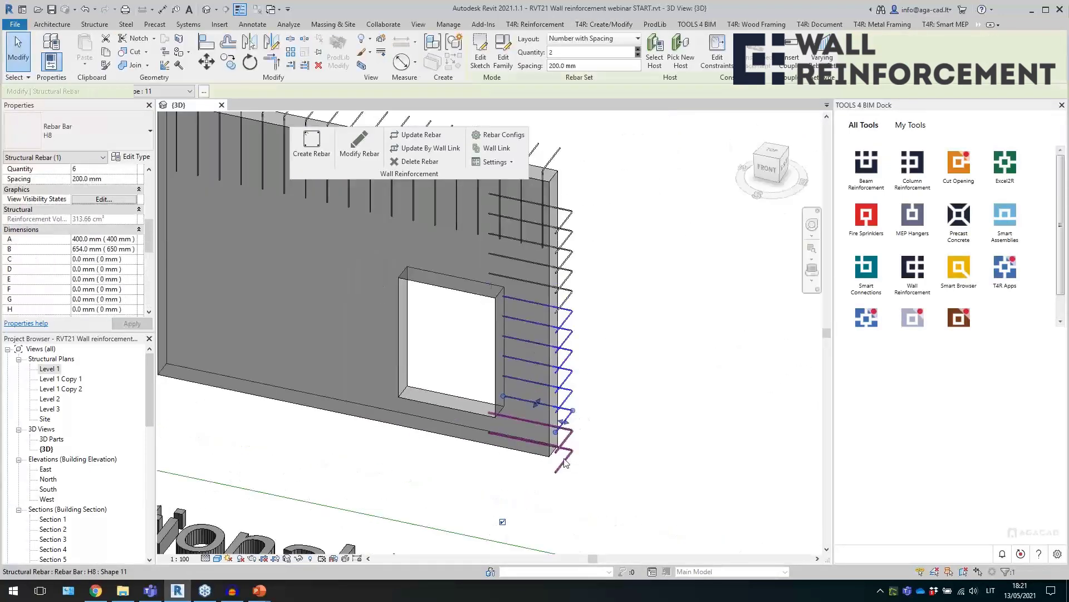
{"action": "middle_click_drag", "start_coordinate": [606, 412], "coordinate": [652, 375], "text": "shift"}
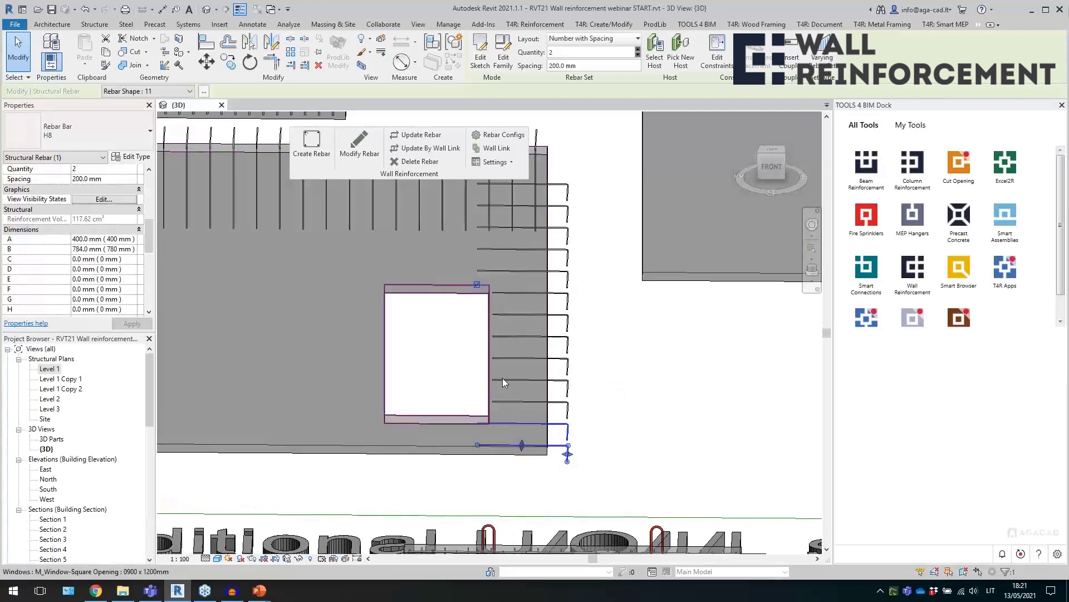
{"action": "key", "text": "Escape"}
- Examine the straight H25 bars along the top and the H20 U-shaped bars at the ends of the densely reinforced window wall
{"action": "scroll", "coordinate": [502, 364], "scroll_direction": "down", "scroll_amount": 4}
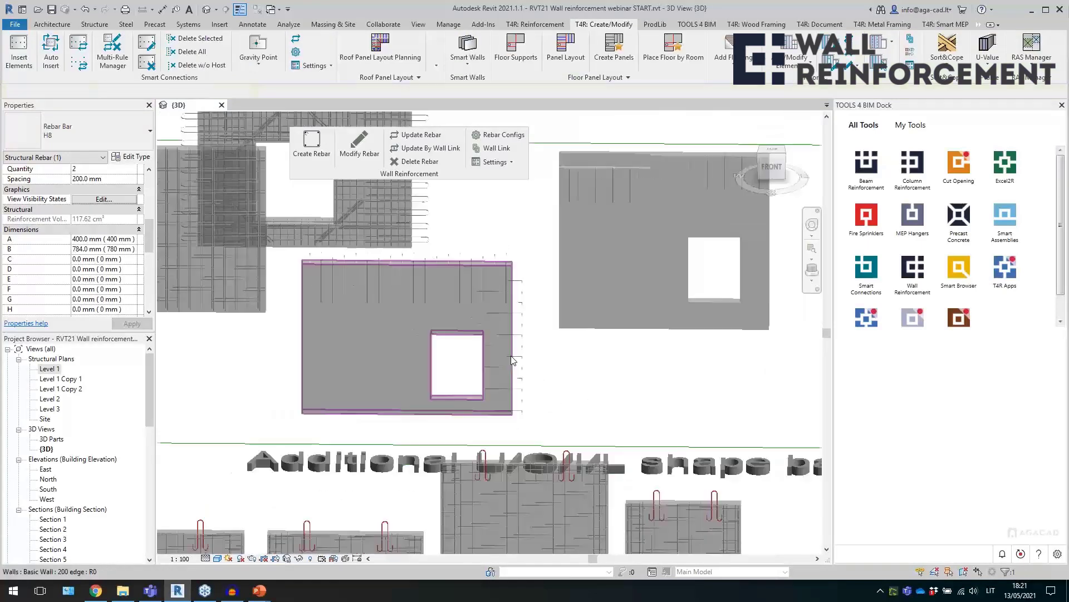
{"action": "middle_click_drag", "start_coordinate": [669, 368], "coordinate": [584, 444], "text": "shift"}
{"action": "scroll", "coordinate": [523, 411], "scroll_direction": "down", "scroll_amount": 3}
{"action": "middle_click_drag", "start_coordinate": [578, 308], "coordinate": [580, 357]}
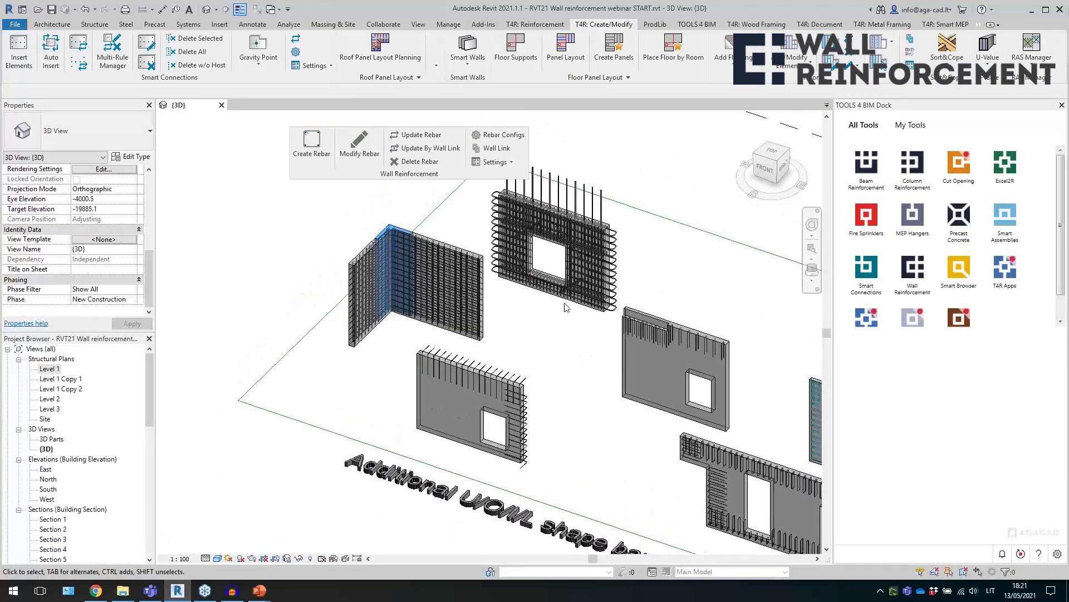
{"action": "scroll", "coordinate": [598, 251], "scroll_direction": "up", "scroll_amount": 5}
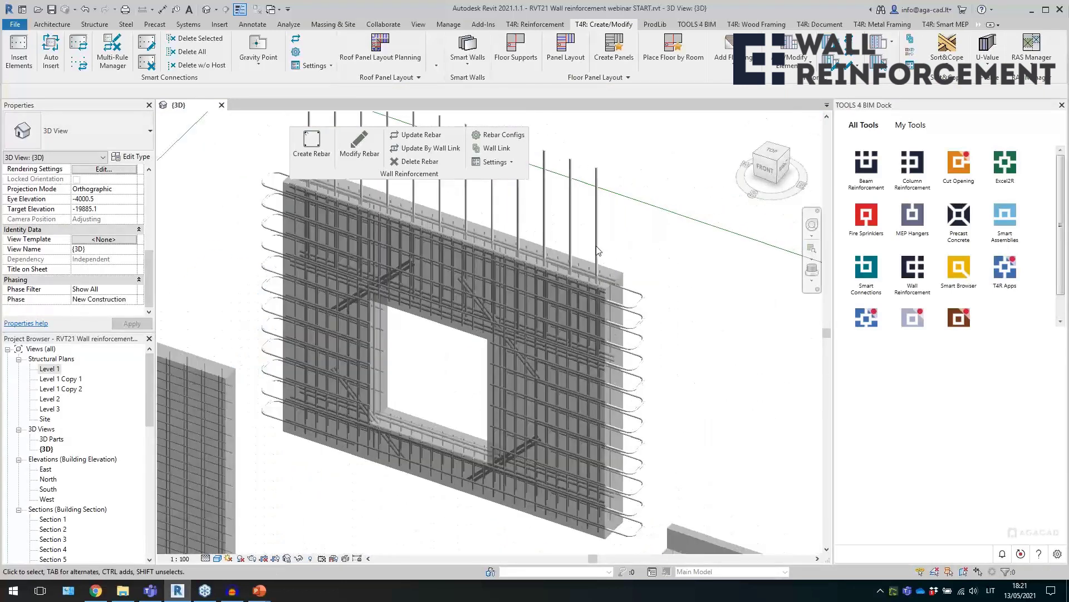
{"action": "left_click", "coordinate": [626, 238]}
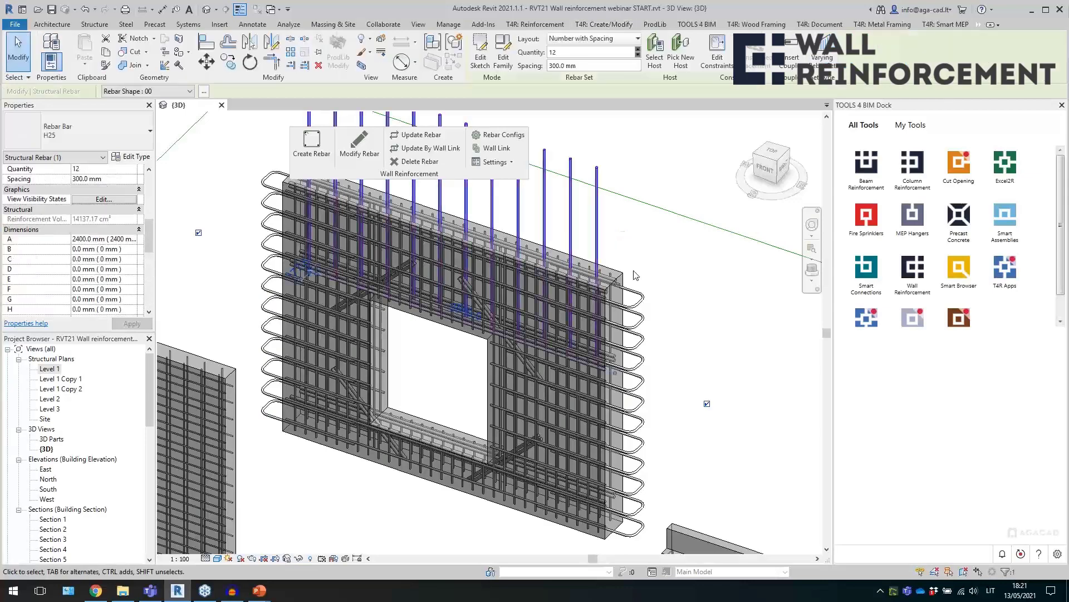
{"action": "left_click", "coordinate": [641, 301]}
{"action": "middle_click_drag", "start_coordinate": [640, 301], "coordinate": [501, 497], "text": "shift"}
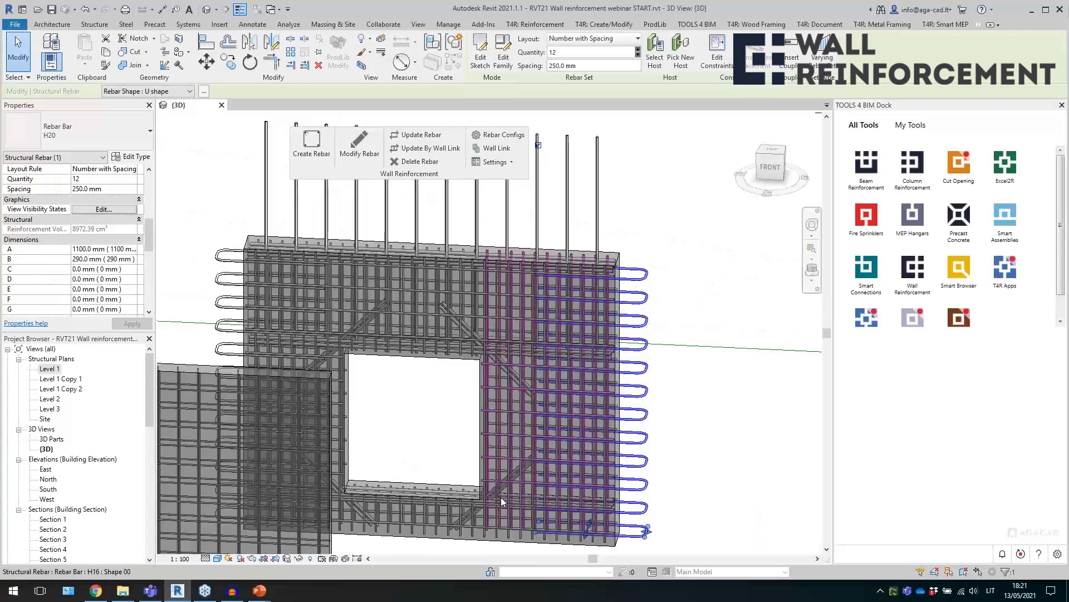
{"action": "scroll", "coordinate": [500, 497], "scroll_direction": "up", "scroll_amount": 6}
{"action": "key", "text": "Escape"}
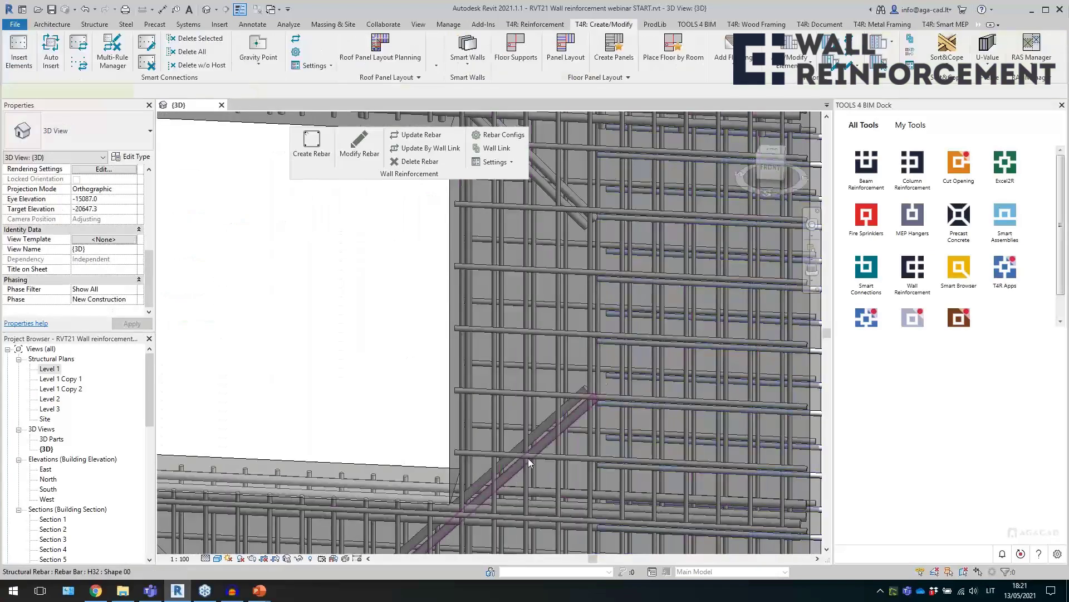
- In the window wall's UAE 350 configuration, remove the second opening diagonal rebar item and set the remaining H32 item's count to 2
{"action": "left_click", "coordinate": [528, 457]}
{"action": "scroll", "coordinate": [603, 374], "scroll_direction": "down", "scroll_amount": 4}
{"action": "middle_click_drag", "start_coordinate": [603, 374], "coordinate": [583, 472], "text": "shift"}
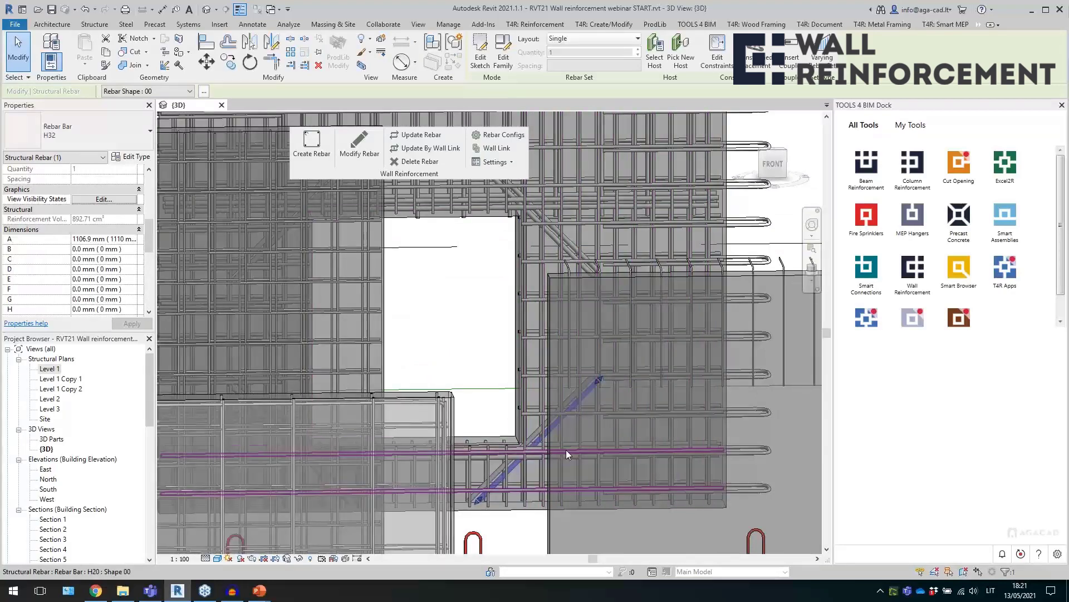
{"action": "middle_click_drag", "start_coordinate": [652, 329], "coordinate": [537, 384], "text": "shift"}
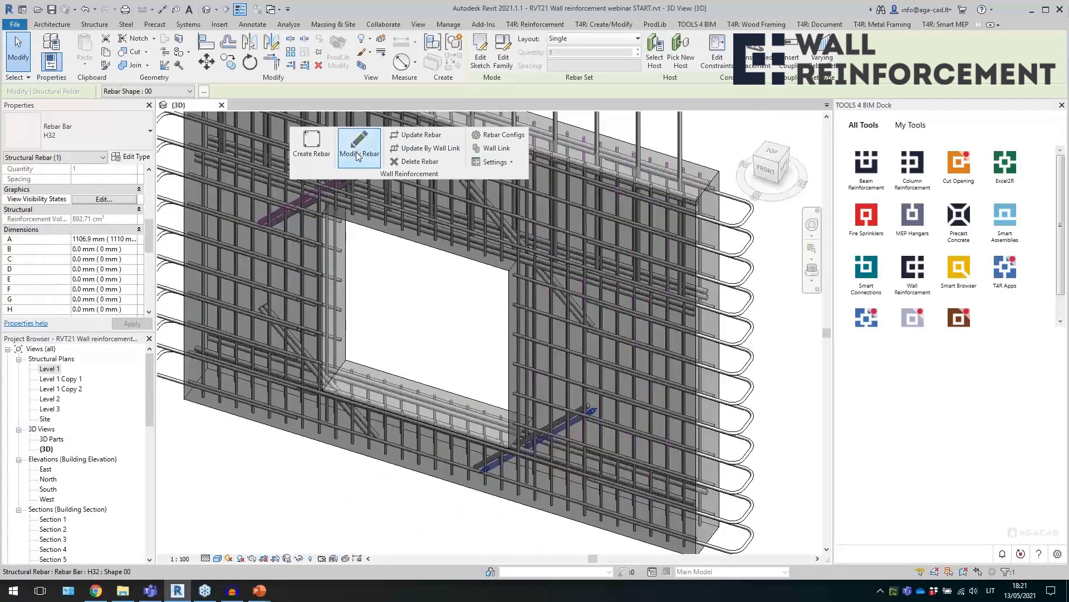
{"action": "left_click", "coordinate": [360, 162]}
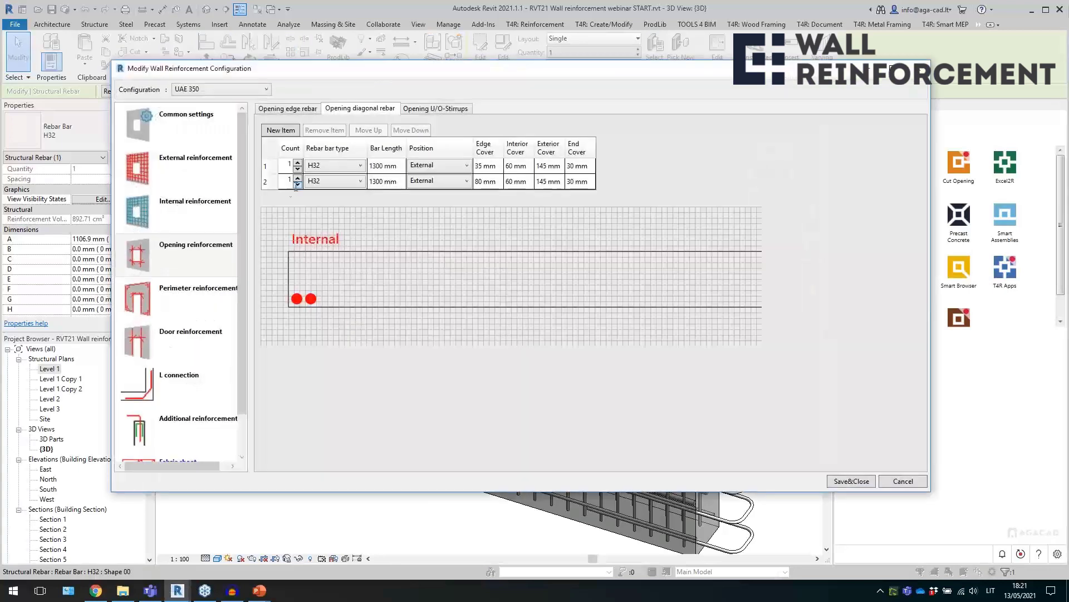
{"action": "left_click", "coordinate": [273, 184]}
{"action": "left_click", "coordinate": [325, 131]}
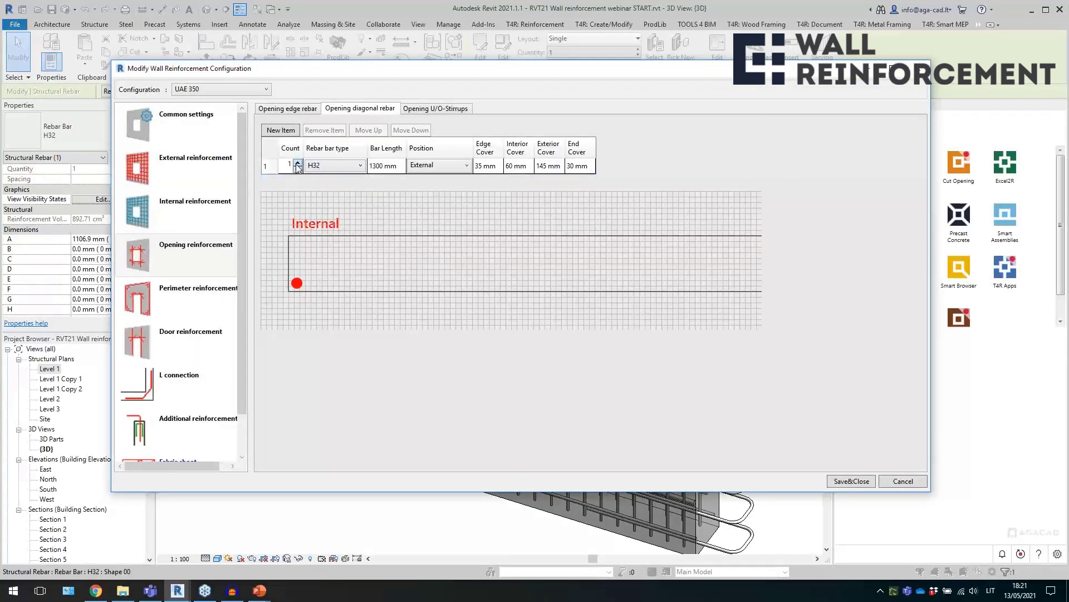
{"action": "left_click", "coordinate": [297, 164]}
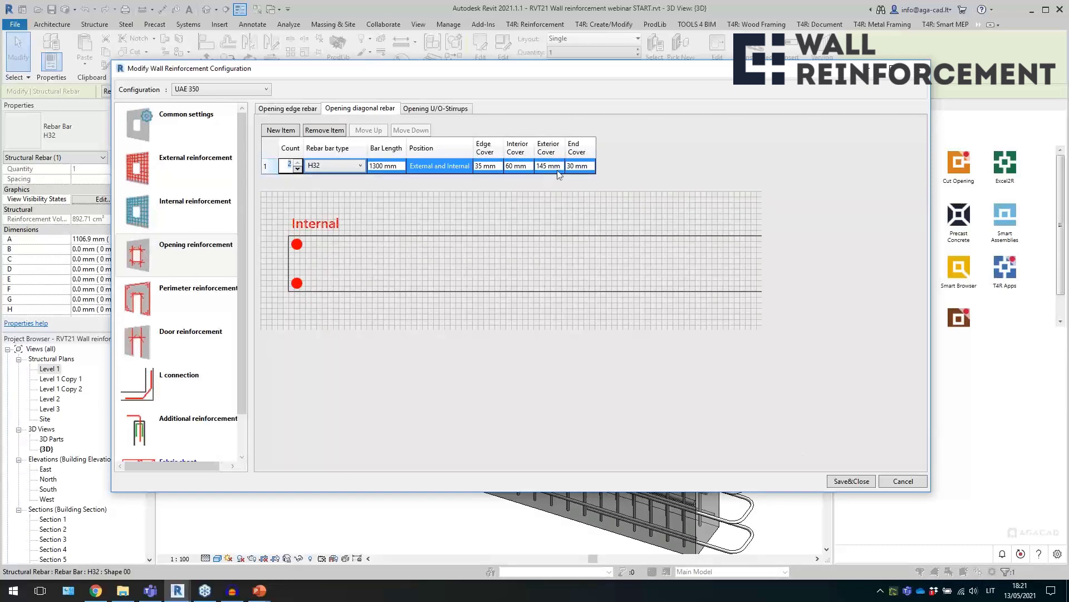
{"action": "left_click", "coordinate": [842, 480]}
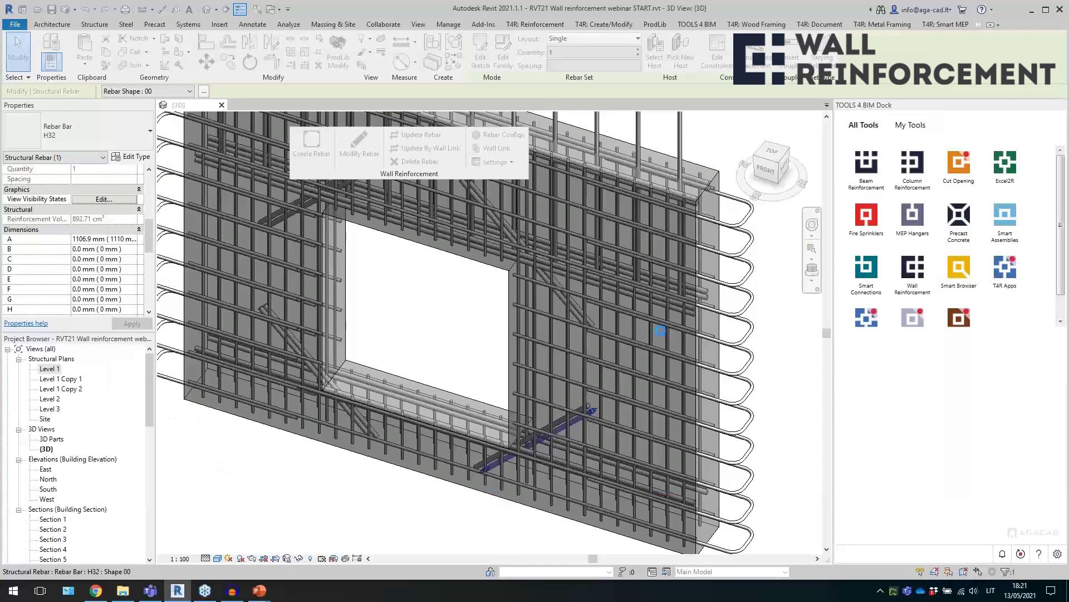
{"action": "key", "text": "Escape"}
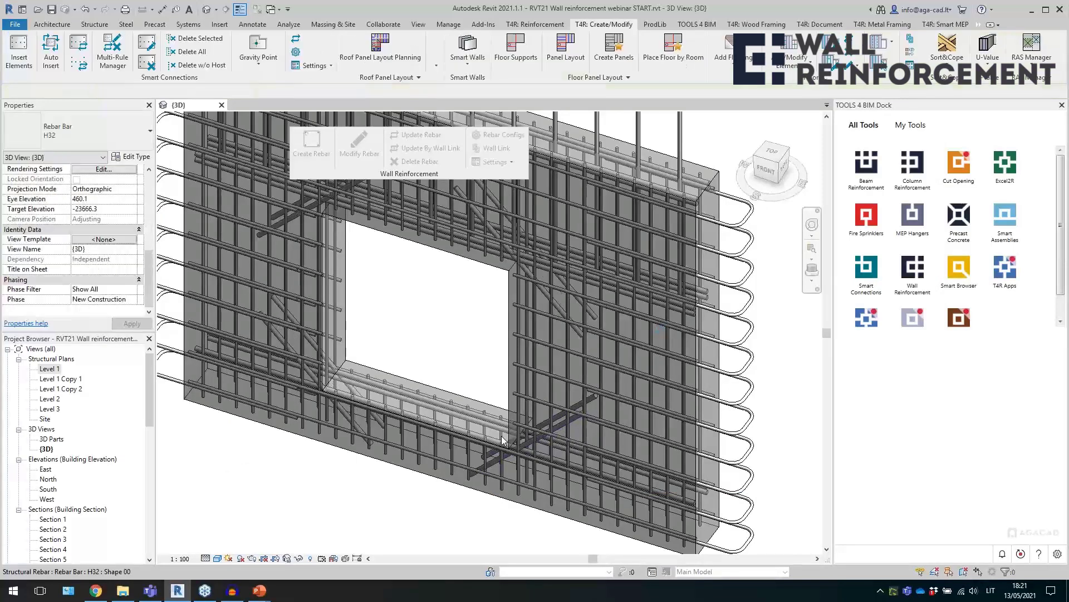
- Inspect the pair of H32 diagonal bars at the window's lower corner through the wall thickness
{"action": "left_click", "coordinate": [557, 427]}
{"action": "mouse_move", "coordinate": [557, 428]}
{"action": "middle_mouse_down", "text": "shift"}
{"action": "mouse_move", "coordinate": [505, 427]}
{"action": "mouse_move", "coordinate": [443, 400]}
{"action": "mouse_move", "coordinate": [473, 422]}
{"action": "mouse_move", "coordinate": [545, 444]}
{"action": "middle_mouse_up", "text": "shift"}
{"action": "scroll", "coordinate": [543, 440], "scroll_direction": "up", "scroll_amount": 4}
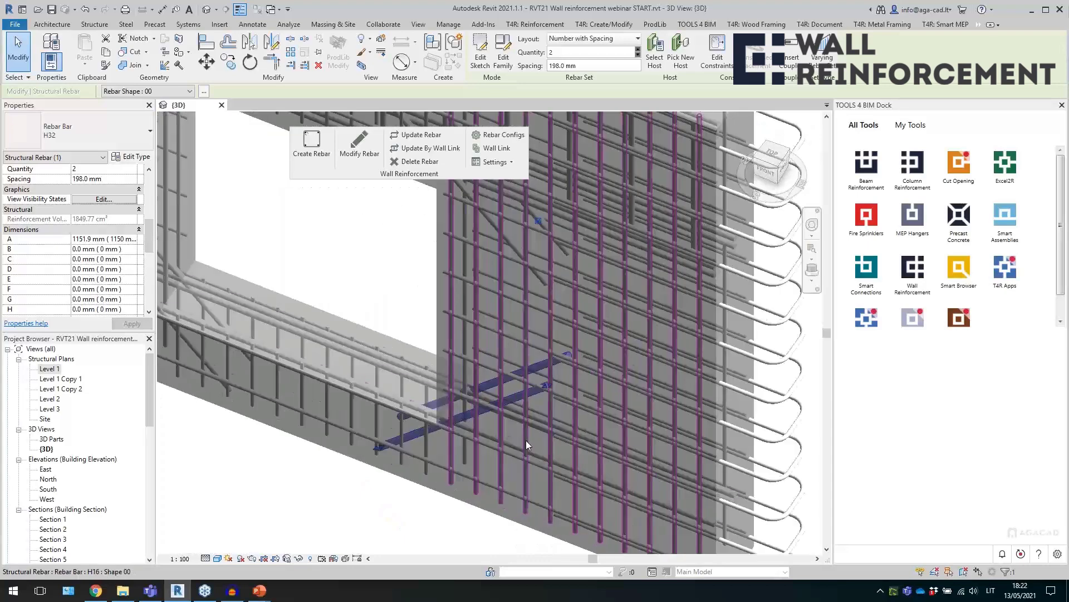
{"action": "scroll", "coordinate": [578, 365], "scroll_direction": "down", "scroll_amount": 3}
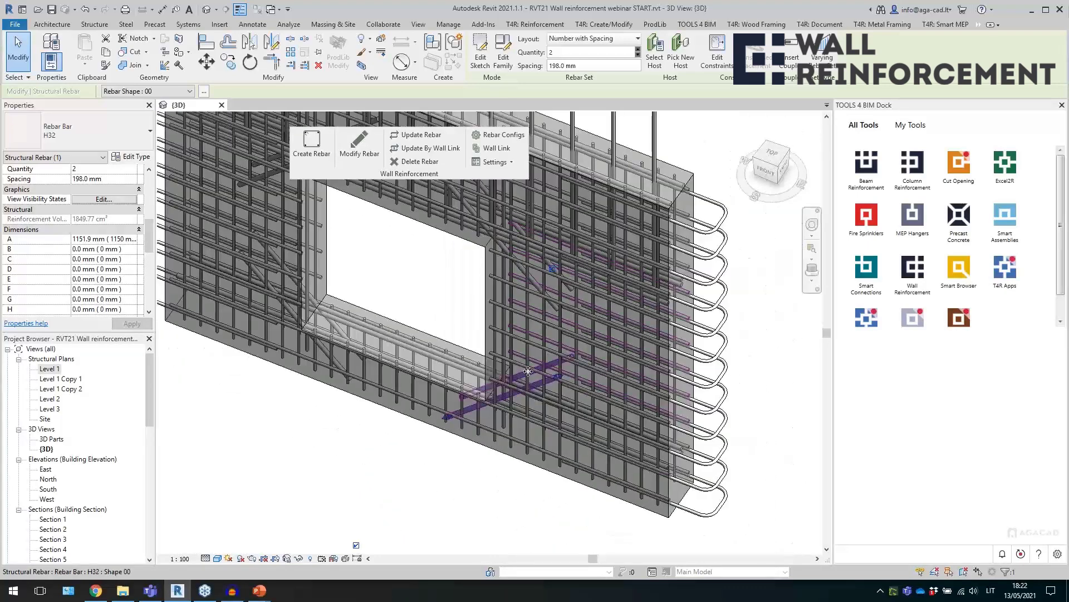
{"action": "scroll", "coordinate": [466, 409], "scroll_direction": "down", "scroll_amount": 3}
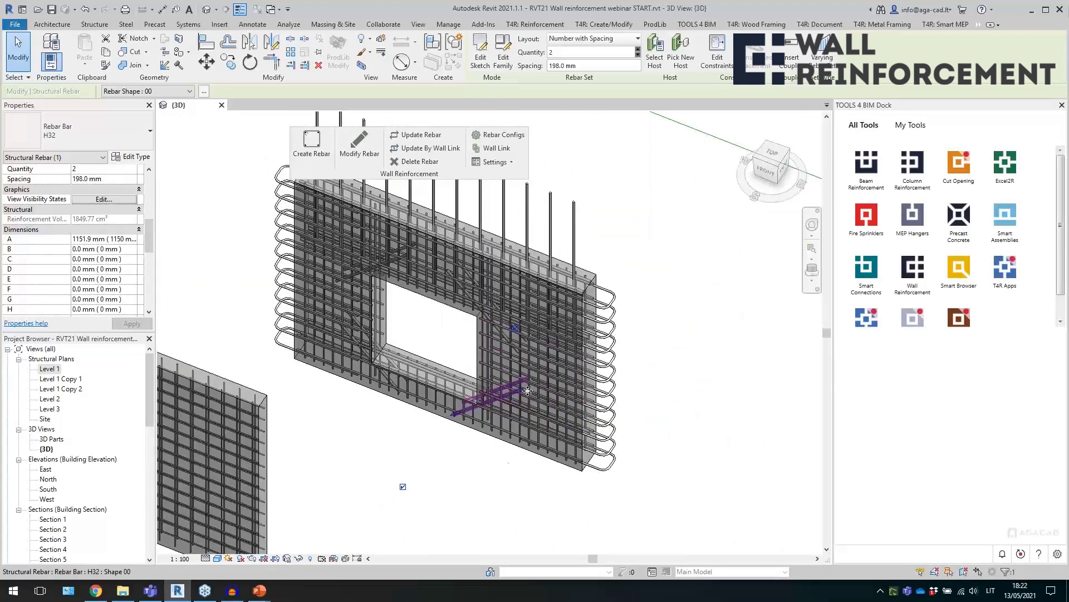
{"action": "scroll", "coordinate": [426, 275], "scroll_direction": "down", "scroll_amount": 2}
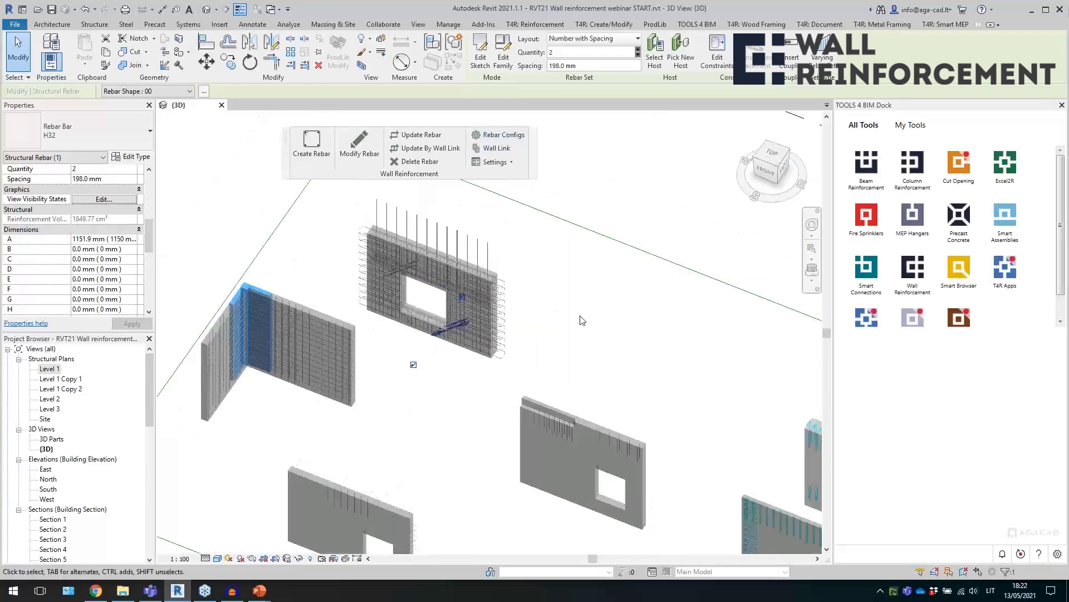
{"action": "left_click", "coordinate": [580, 320]}
- Set the max search distance of the stepped wall's top U-shape item to 500 mm in the U_O_I_bars configuration and check the lower steps
{"action": "scroll", "coordinate": [352, 291], "scroll_direction": "down", "scroll_amount": 1}
{"action": "left_click", "coordinate": [549, 354]}
{"action": "middle_click_drag", "start_coordinate": [549, 354], "coordinate": [389, 314]}
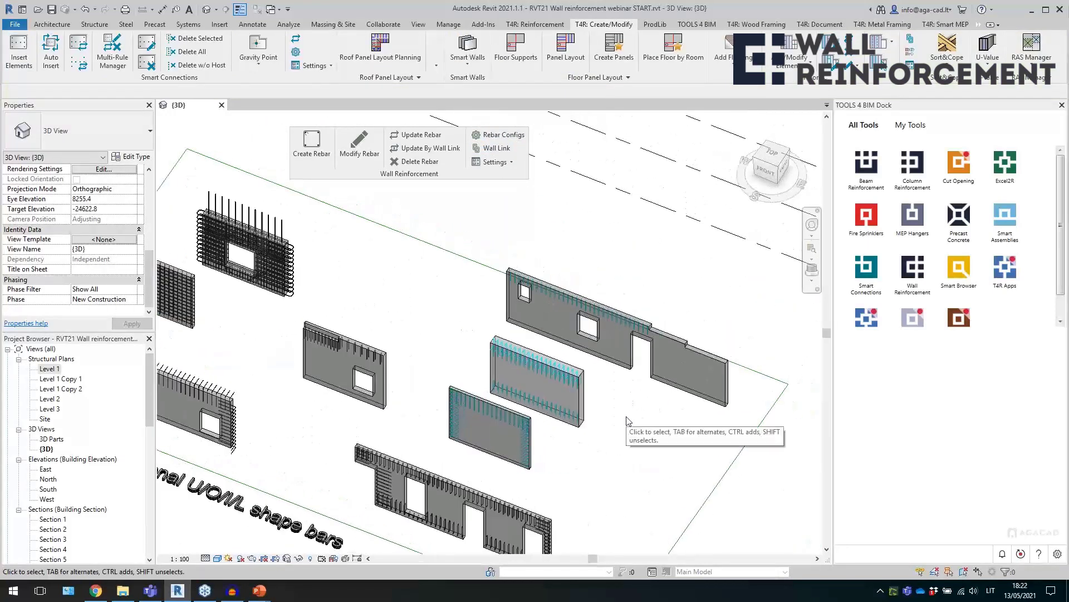
{"action": "scroll", "coordinate": [647, 403], "scroll_direction": "up", "scroll_amount": 2}
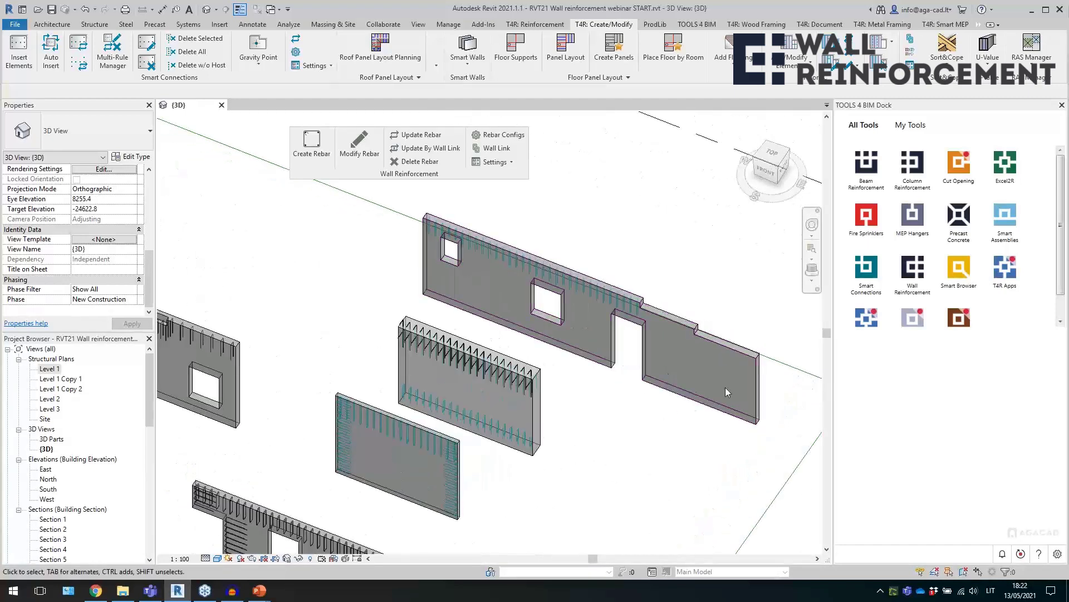
{"action": "scroll", "coordinate": [664, 414], "scroll_direction": "up", "scroll_amount": 2}
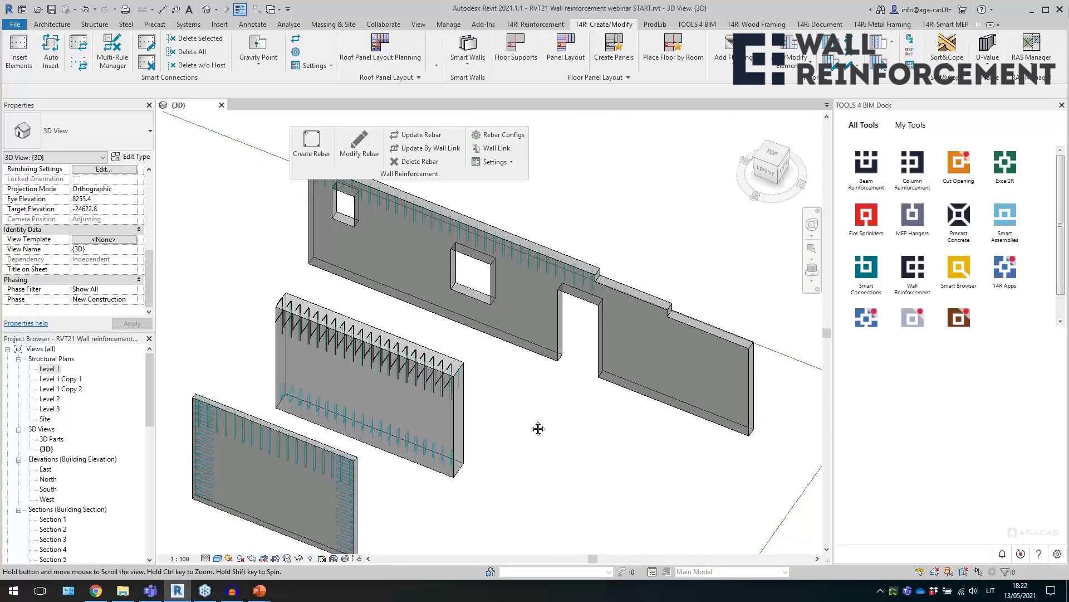
{"action": "middle_click_drag", "start_coordinate": [538, 429], "coordinate": [496, 457]}
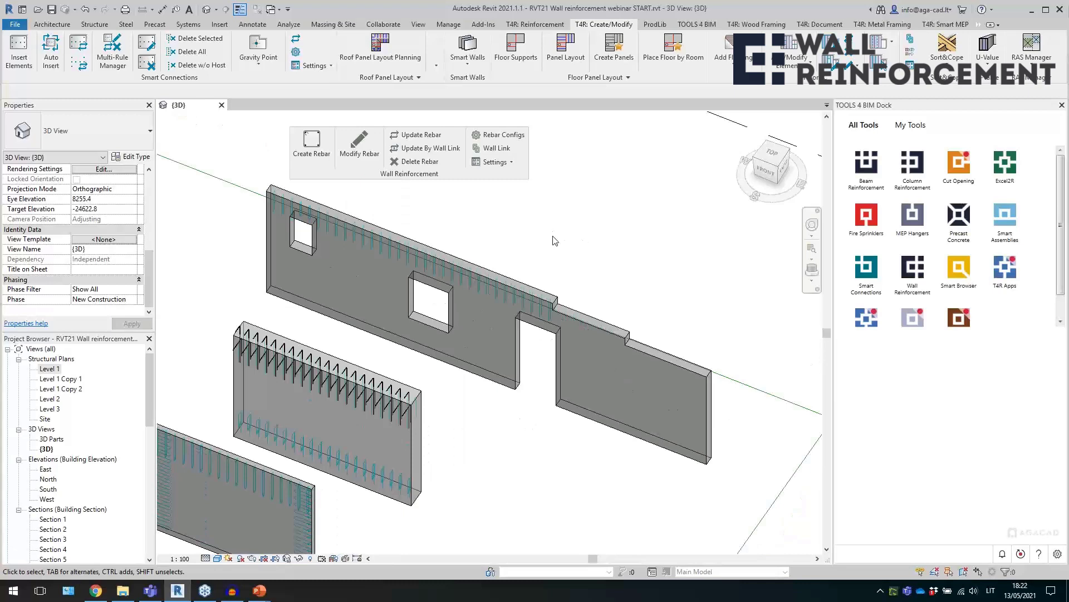
{"action": "scroll", "coordinate": [430, 220], "scroll_direction": "up", "scroll_amount": 2}
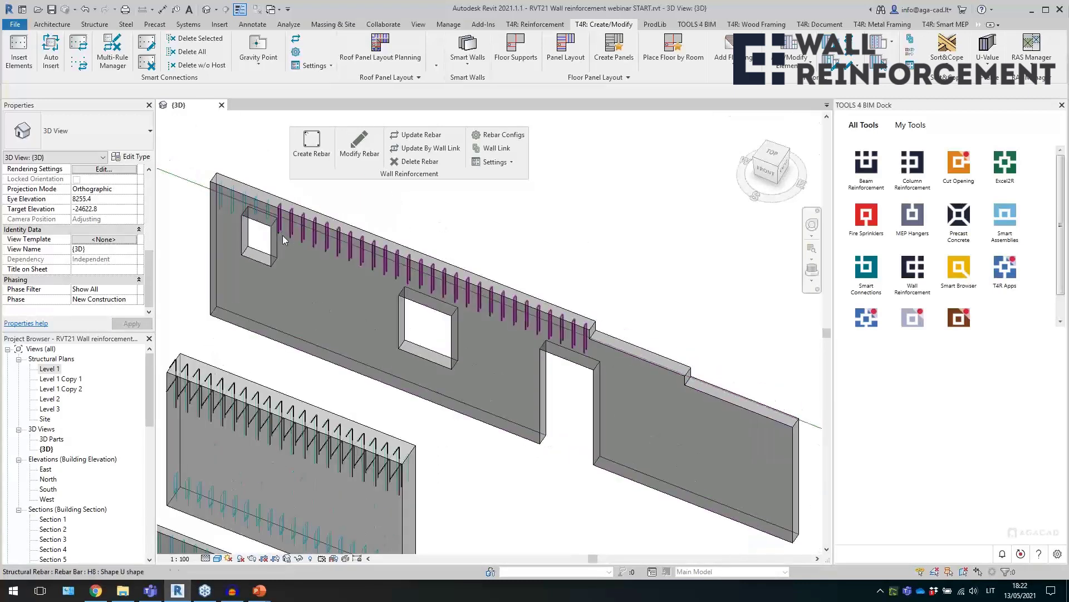
{"action": "left_click", "coordinate": [352, 152]}
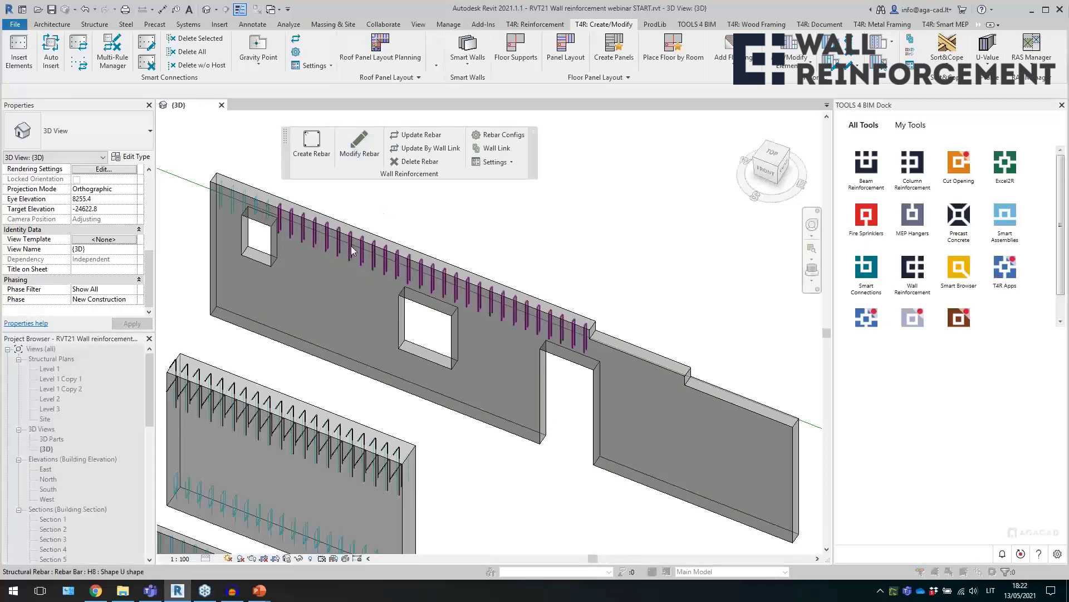
{"action": "left_click", "coordinate": [524, 353]}
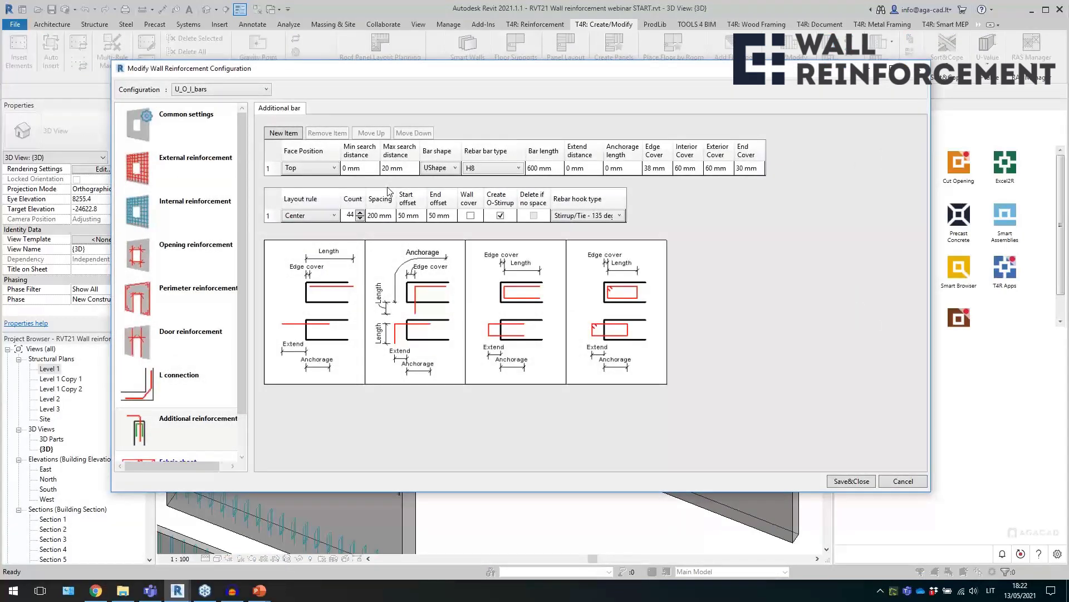
{"action": "double_click", "coordinate": [389, 167]}
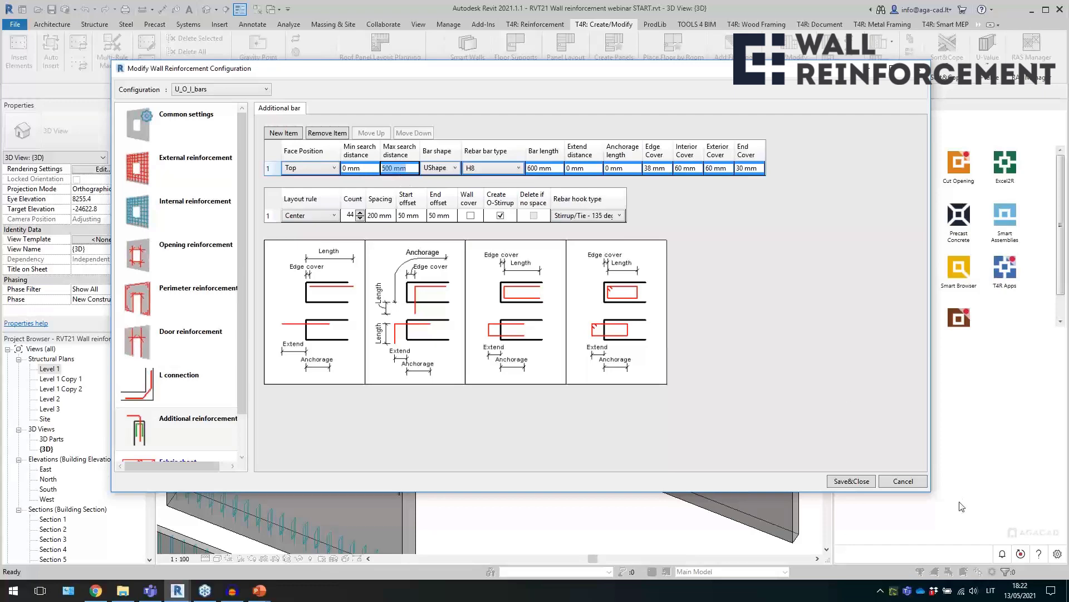
{"action": "left_click", "coordinate": [861, 481]}
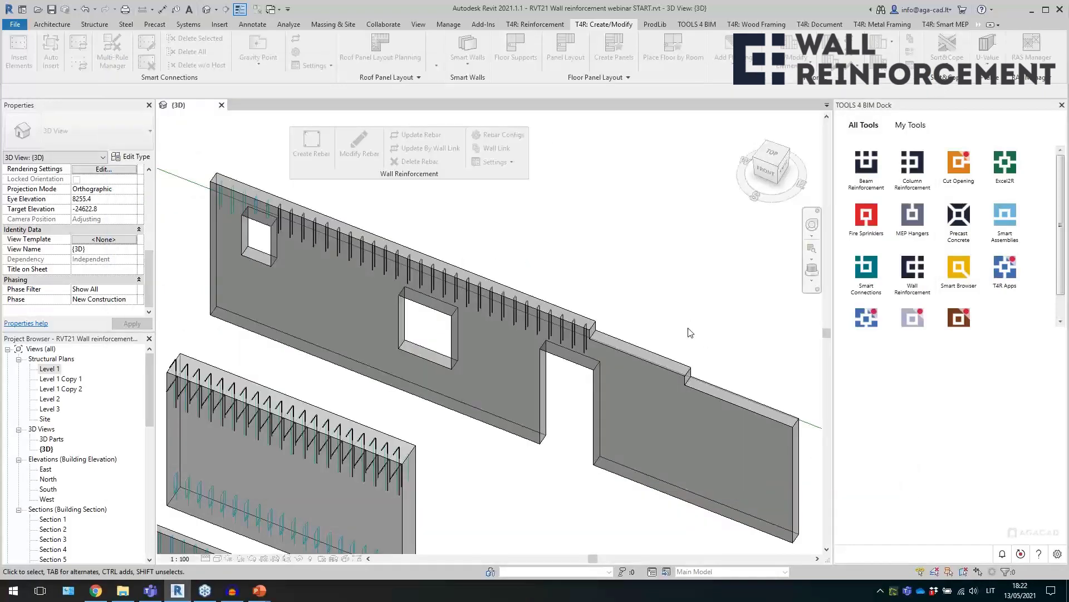
{"action": "scroll", "coordinate": [733, 407], "scroll_direction": "up", "scroll_amount": 5}
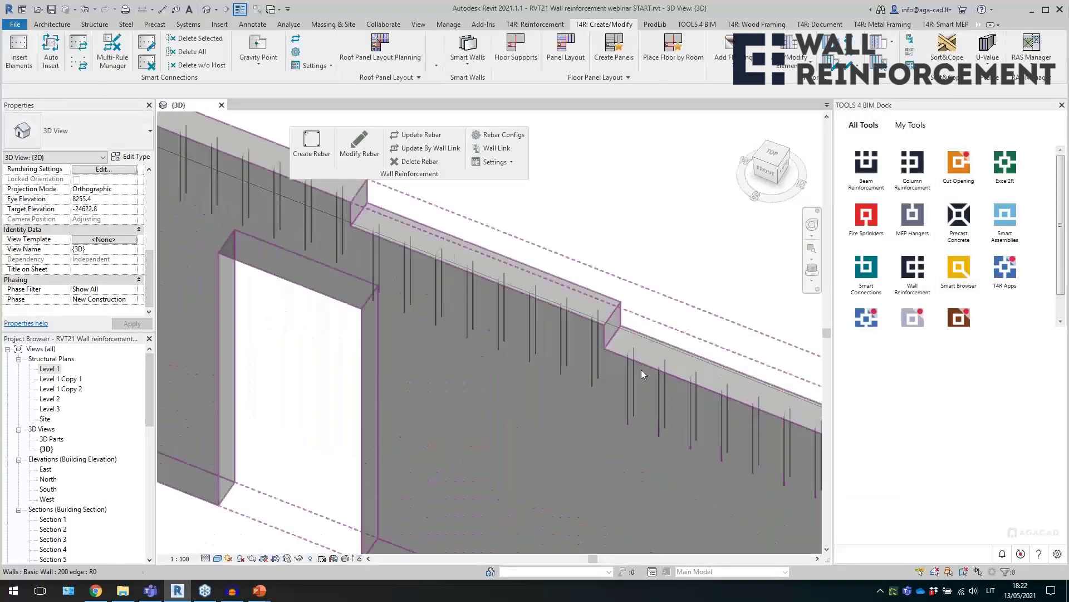
{"action": "scroll", "coordinate": [632, 374], "scroll_direction": "down", "scroll_amount": 6}
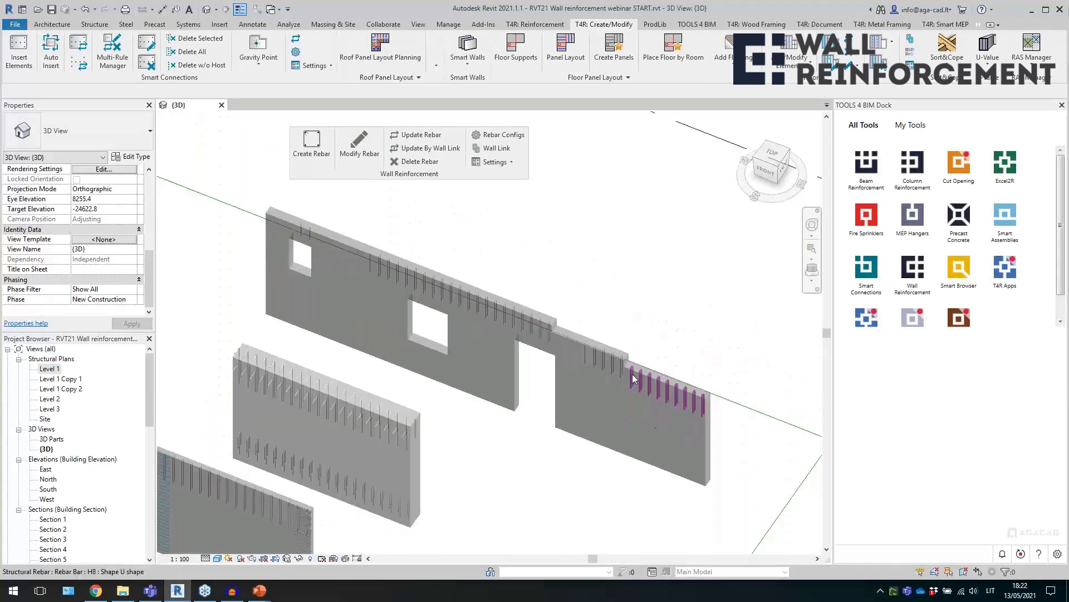
- Try linking the bar 1 and bar2 reinforcement configuration to the CR Type 3 window wall in the Corner reinforcement example
{"action": "middle_click_drag", "start_coordinate": [574, 485], "coordinate": [689, 426]}
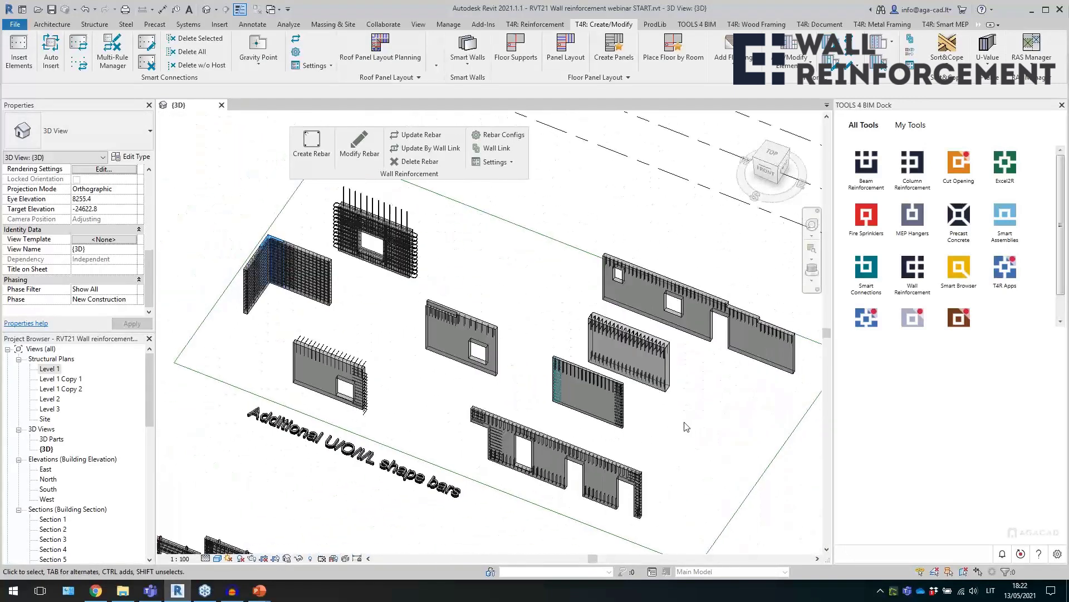
{"action": "middle_click_drag", "start_coordinate": [426, 403], "coordinate": [697, 401]}
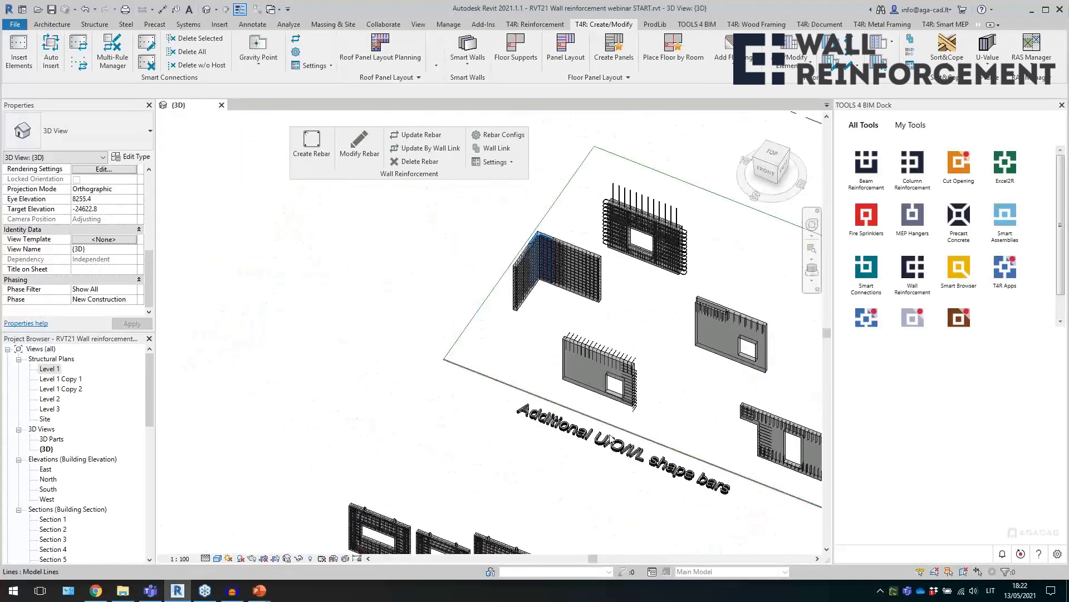
{"action": "scroll", "coordinate": [549, 377], "scroll_direction": "down", "scroll_amount": 4}
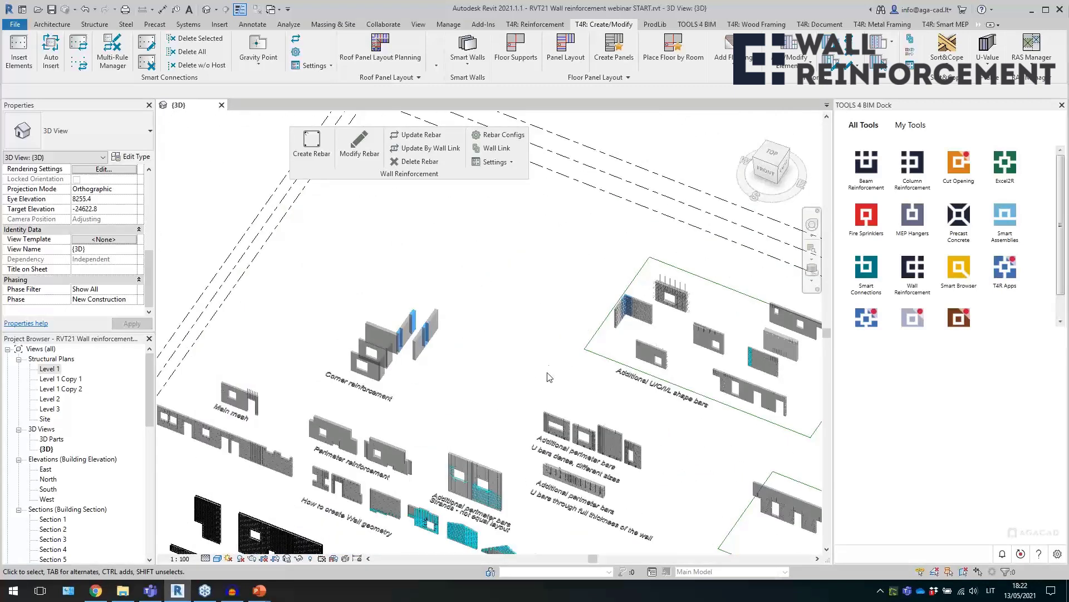
{"action": "scroll", "coordinate": [388, 369], "scroll_direction": "up", "scroll_amount": 5}
{"action": "left_click_drag", "start_coordinate": [410, 427], "coordinate": [374, 438]}
{"action": "left_click", "coordinate": [341, 444]}
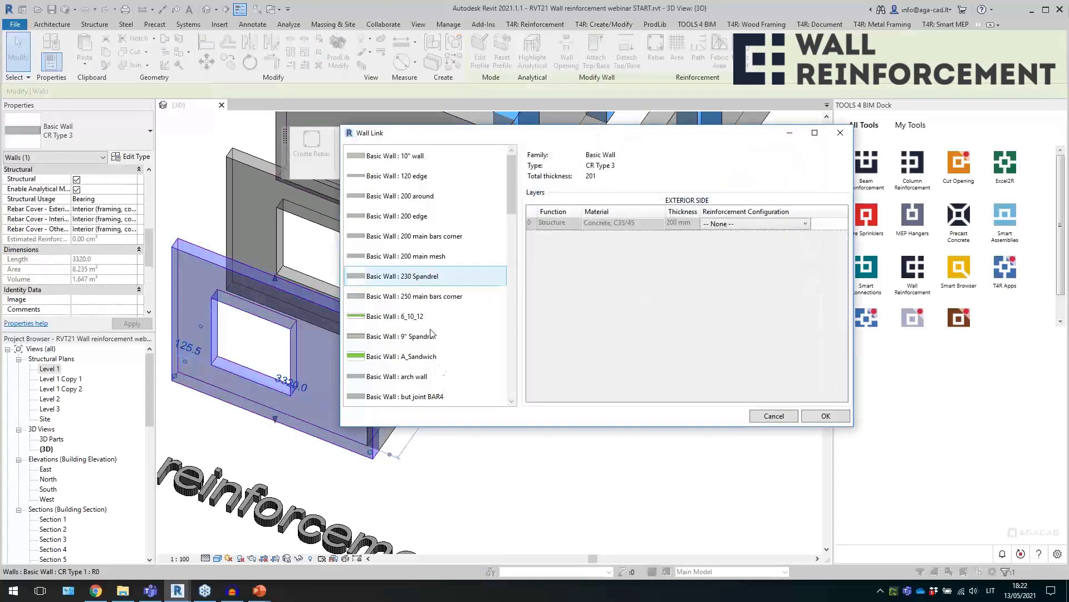
{"action": "left_click", "coordinate": [736, 226]}
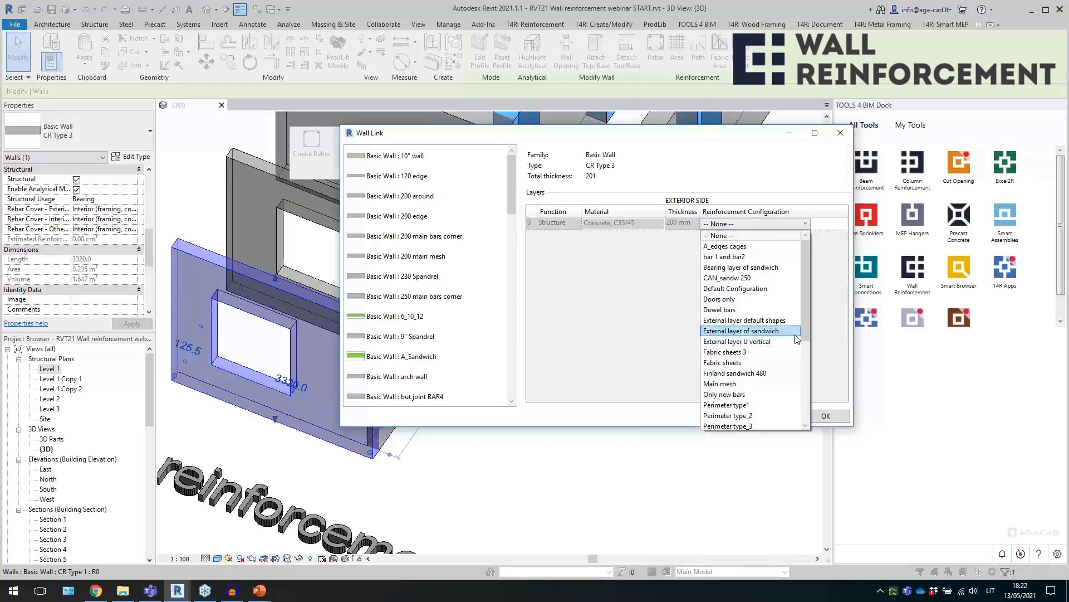
{"action": "left_click", "coordinate": [750, 257]}
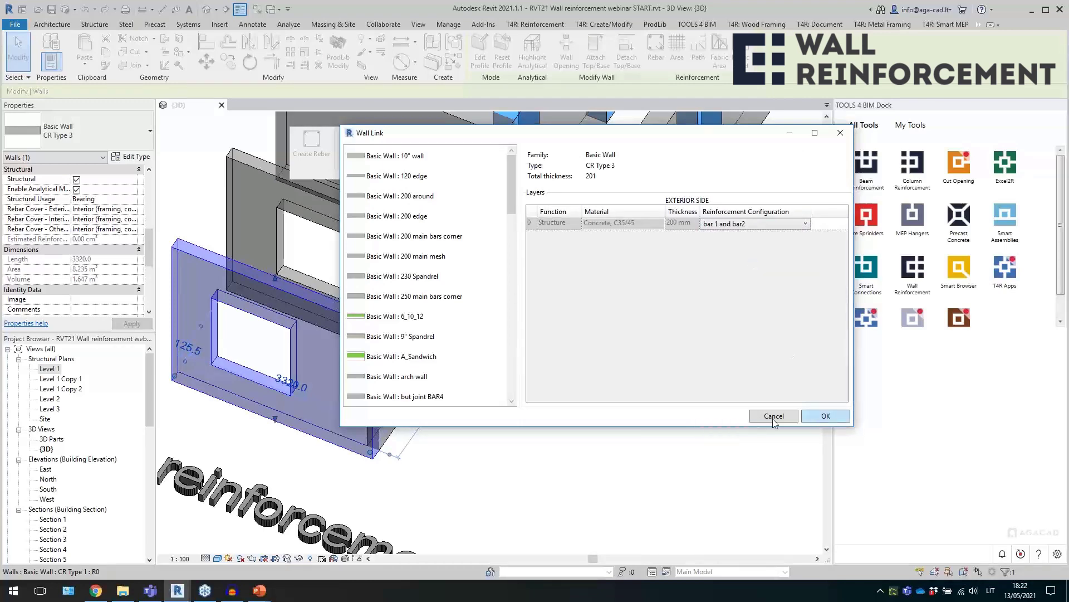
{"action": "left_click", "coordinate": [773, 417]}
- Create the reinforcement for the two joined CR Type 3 walls in the Corner reinforcement example
{"action": "left_click_drag", "start_coordinate": [413, 462], "coordinate": [334, 419]}
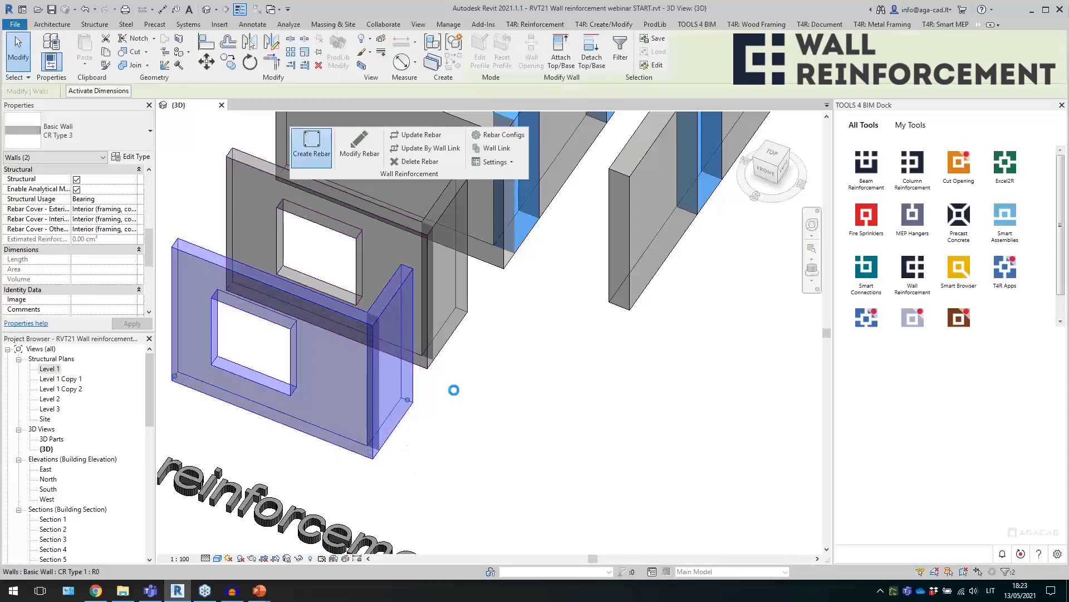
{"action": "left_click", "coordinate": [362, 467]}
{"action": "scroll", "coordinate": [365, 468], "scroll_direction": "up", "scroll_amount": 5}
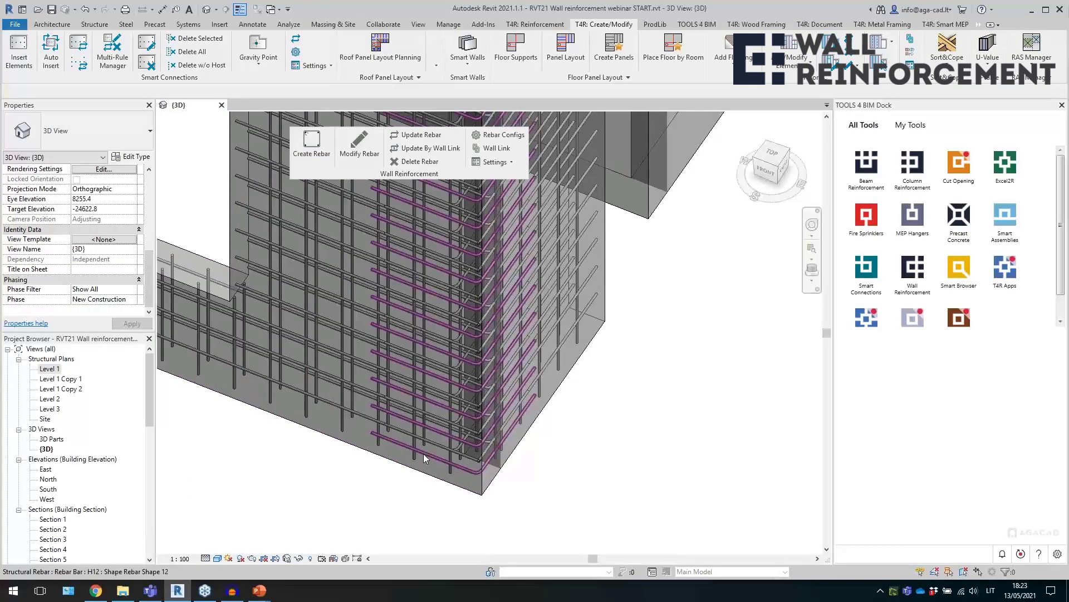
- Inspect the L-shaped corner bars and the horizontal mesh bars where the two CR Type 3 walls meet, including from above
{"action": "left_click", "coordinate": [423, 454]}
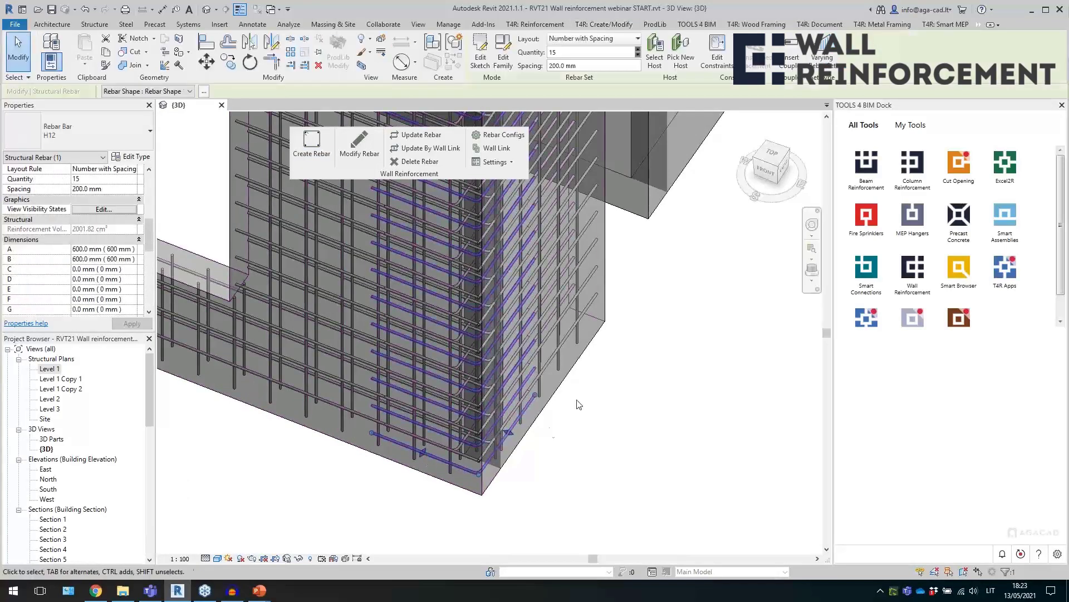
{"action": "middle_click_drag", "start_coordinate": [579, 412], "coordinate": [587, 457], "text": "shift"}
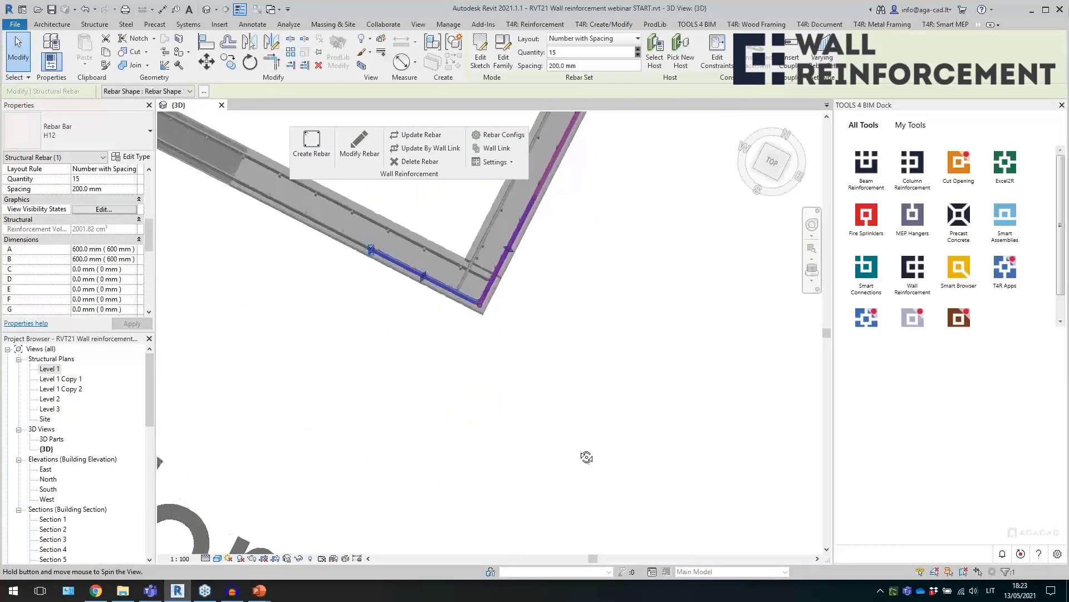
{"action": "left_click", "coordinate": [461, 286]}
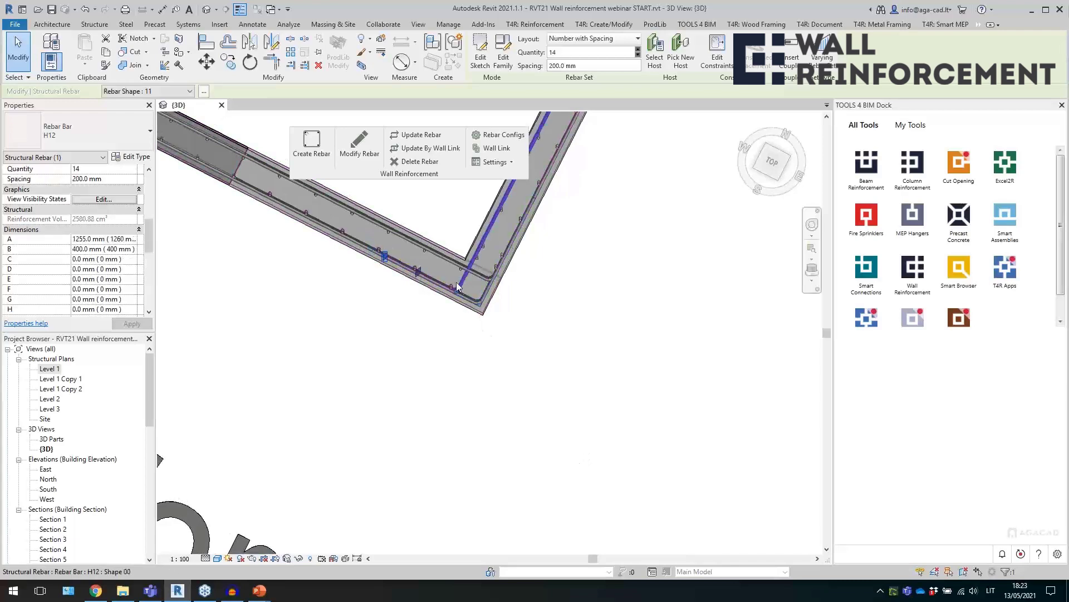
{"action": "scroll", "coordinate": [486, 263], "scroll_direction": "up", "scroll_amount": 3}
{"action": "left_click", "coordinate": [470, 280]}
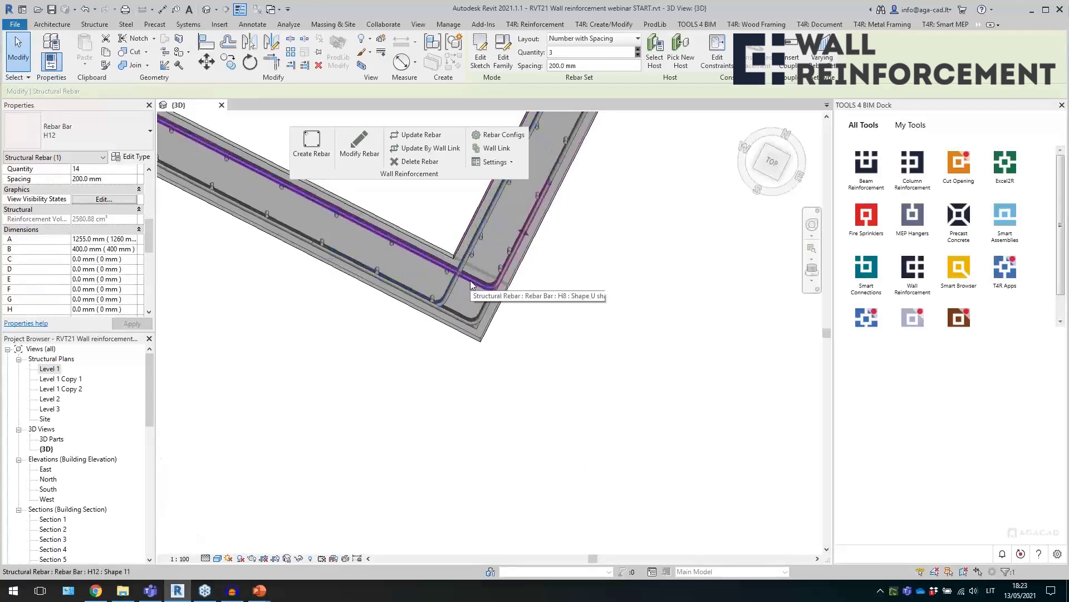
{"action": "middle_click_drag", "start_coordinate": [468, 380], "coordinate": [518, 425], "text": "shift"}
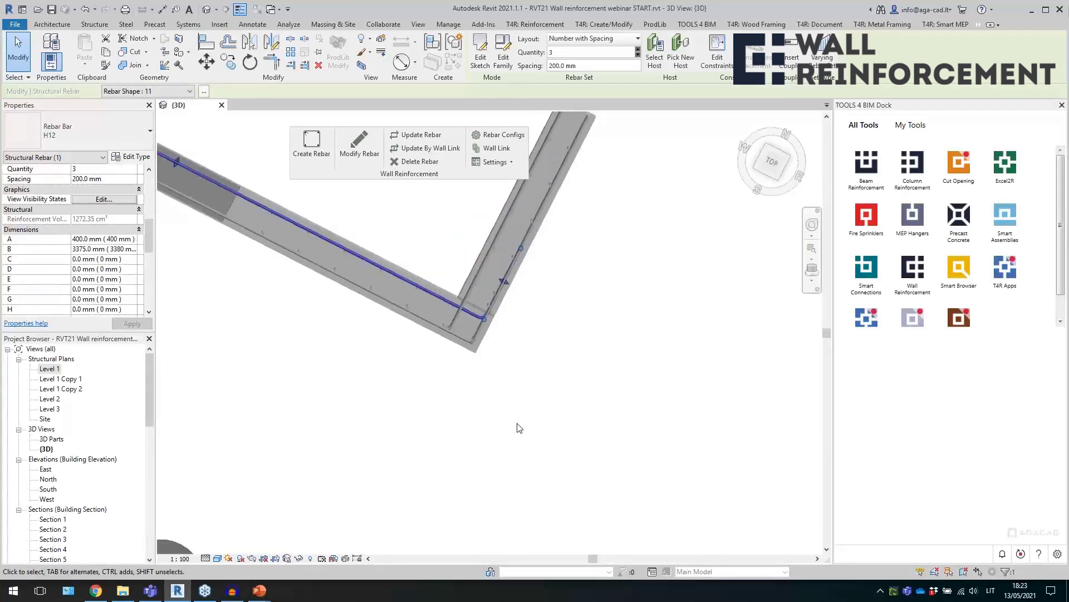
- Review the Bar1 and Bar5 items and the layout rule options for the L connection's outer corner in the bar 1 and bar2 configuration
{"action": "left_click", "coordinate": [367, 155]}
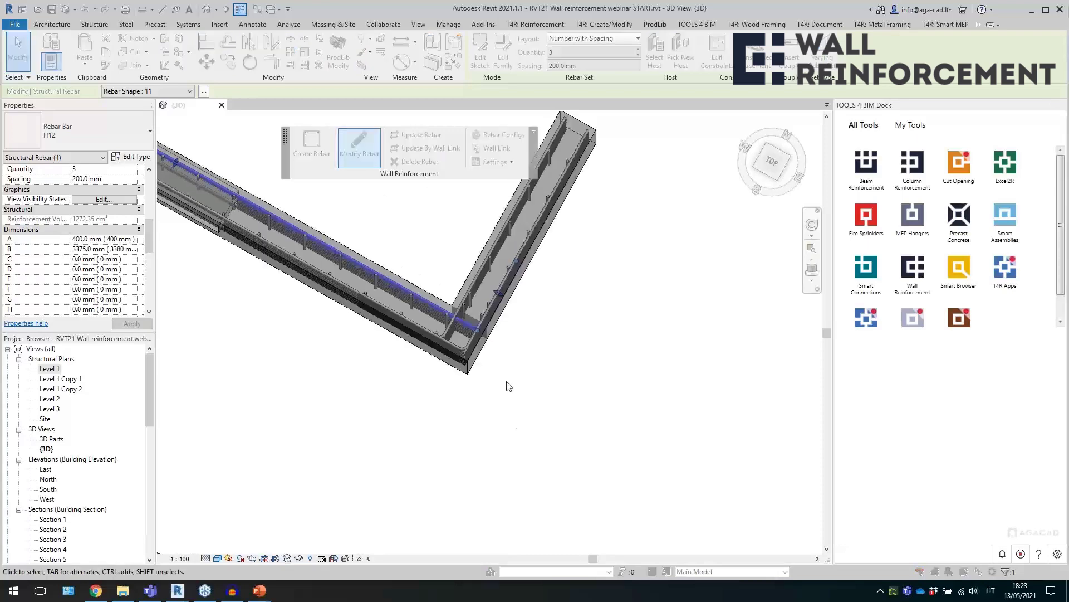
{"action": "left_click", "coordinate": [183, 339]}
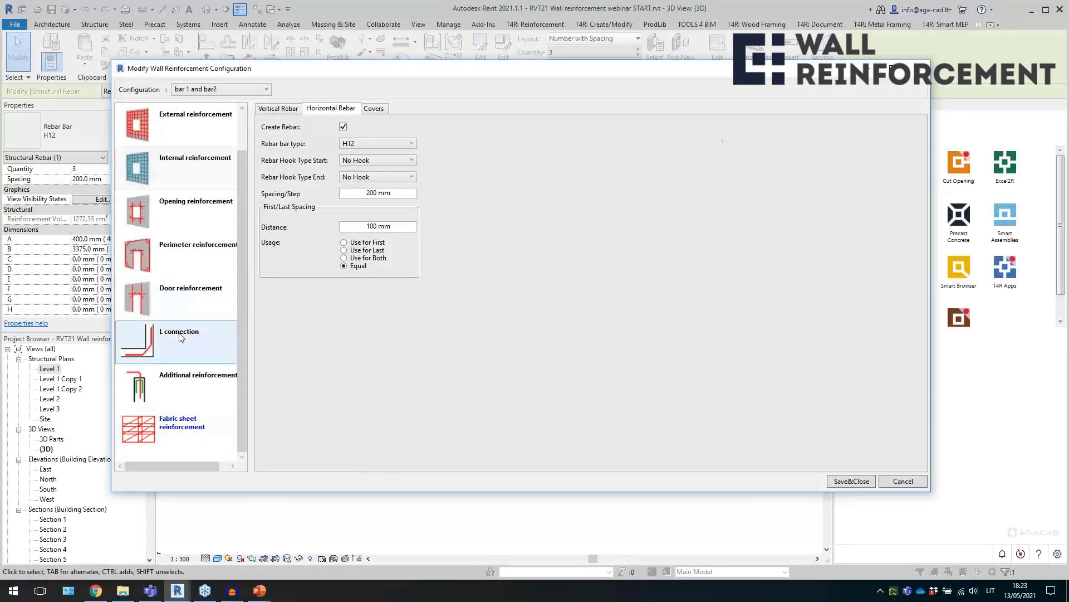
{"action": "left_click", "coordinate": [290, 108]}
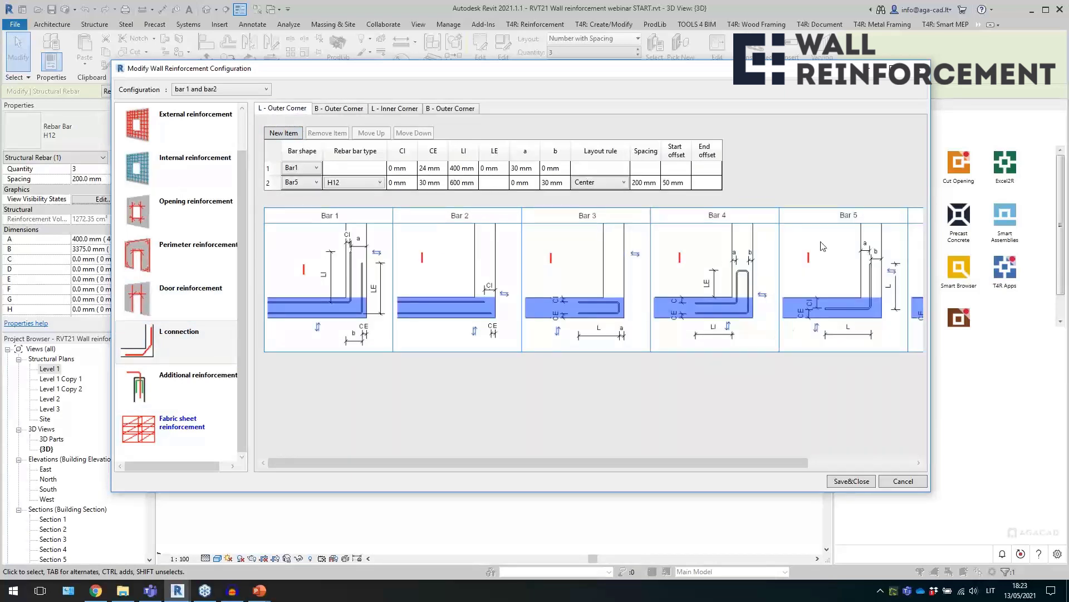
{"action": "left_click", "coordinate": [305, 186]}
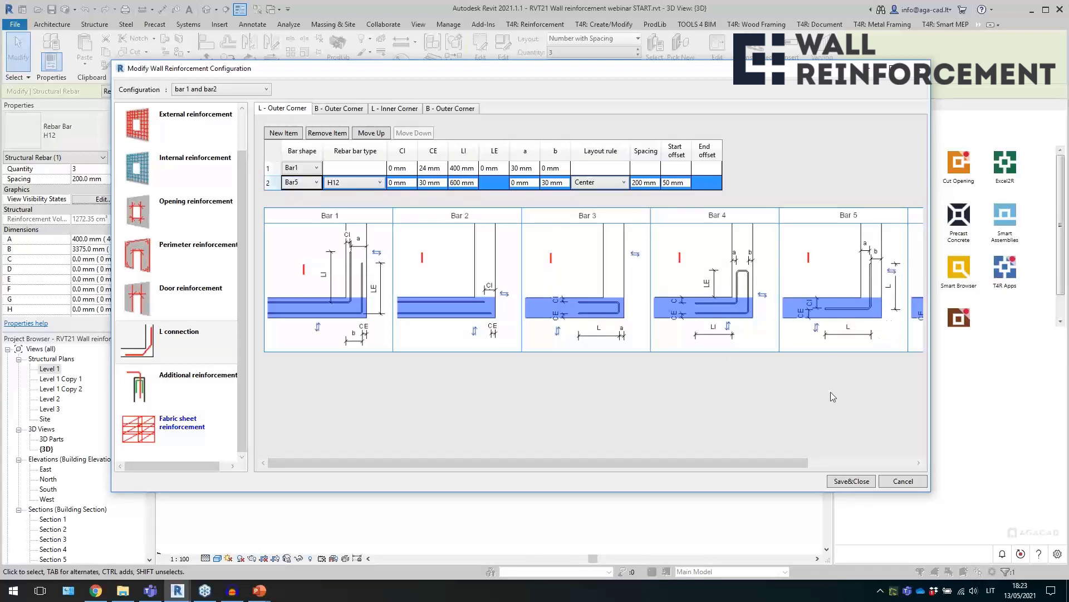
{"action": "left_click", "coordinate": [600, 182]}
{"action": "left_click", "coordinate": [623, 183]}
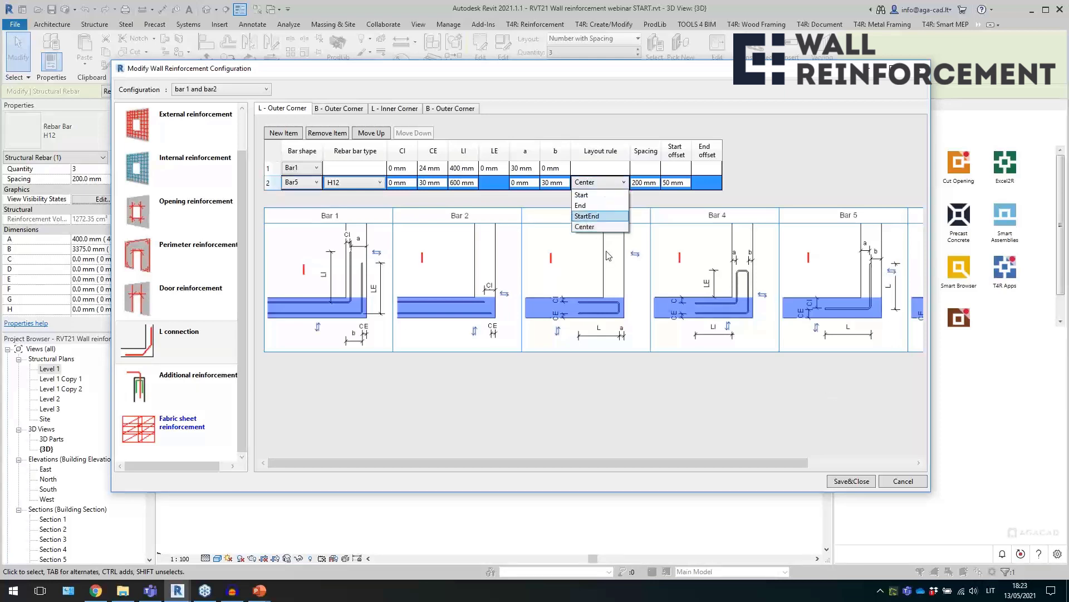
{"action": "left_click", "coordinate": [596, 194]}
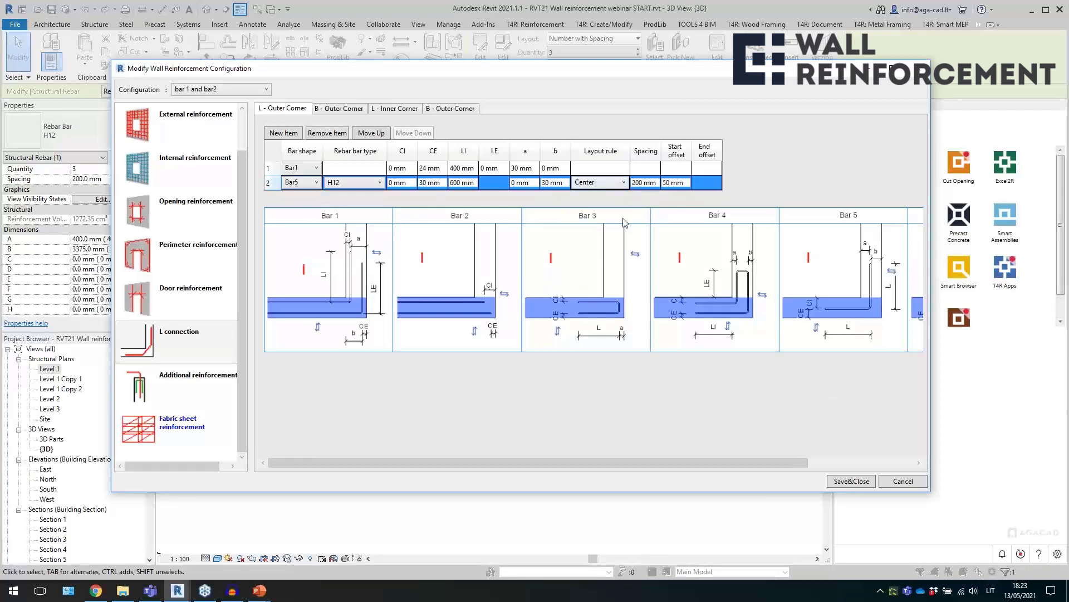
{"action": "left_click", "coordinate": [611, 187]}
{"action": "left_click", "coordinate": [618, 218]}
{"action": "left_click", "coordinate": [919, 68]}
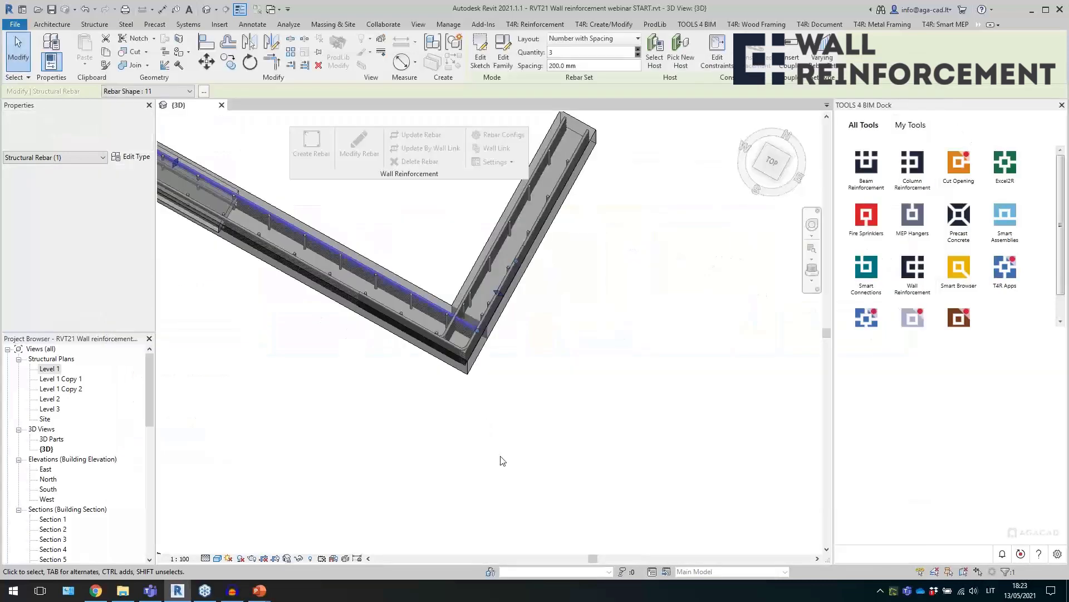
- Locate the window walls with dense U bars of different sizes in the Additional perimeter bars example
{"action": "scroll", "coordinate": [452, 439], "scroll_direction": "down", "scroll_amount": 10}
{"action": "middle_click_drag", "start_coordinate": [542, 440], "coordinate": [523, 320]}
{"action": "scroll", "coordinate": [523, 320], "scroll_direction": "down", "scroll_amount": 3}
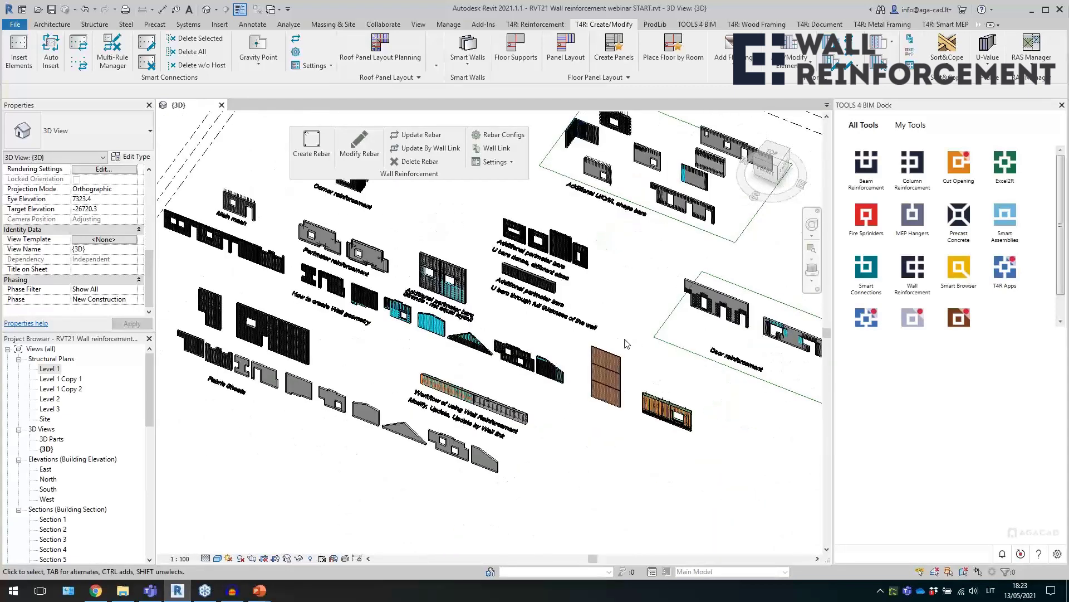
{"action": "scroll", "coordinate": [342, 243], "scroll_direction": "up", "scroll_amount": 3}
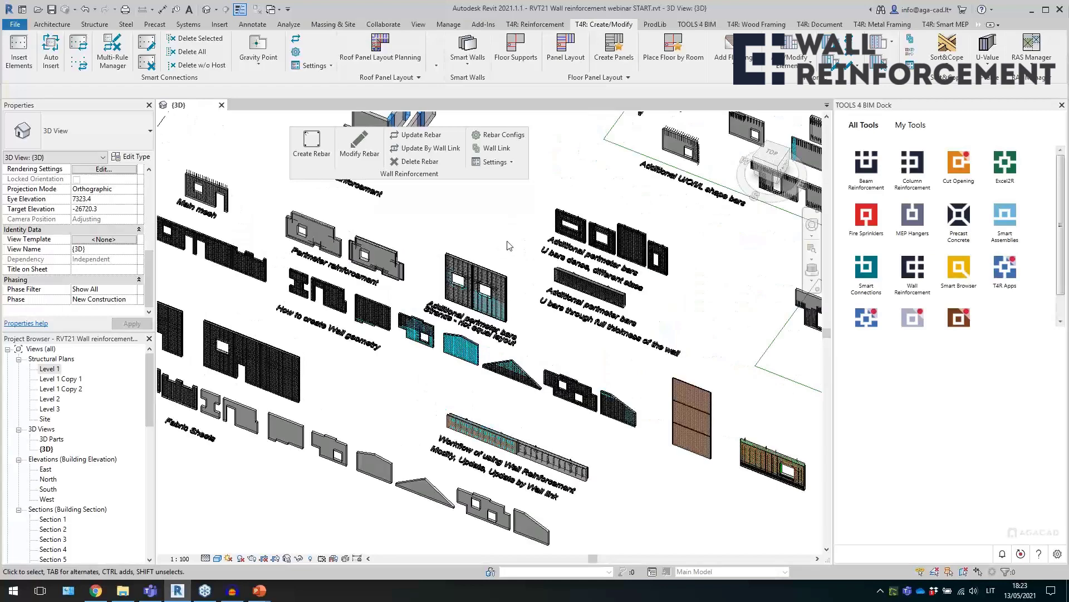
{"action": "scroll", "coordinate": [603, 179], "scroll_direction": "up", "scroll_amount": 3}
{"action": "scroll", "coordinate": [576, 261], "scroll_direction": "up", "scroll_amount": 3}
{"action": "scroll", "coordinate": [529, 316], "scroll_direction": "up", "scroll_amount": 3}
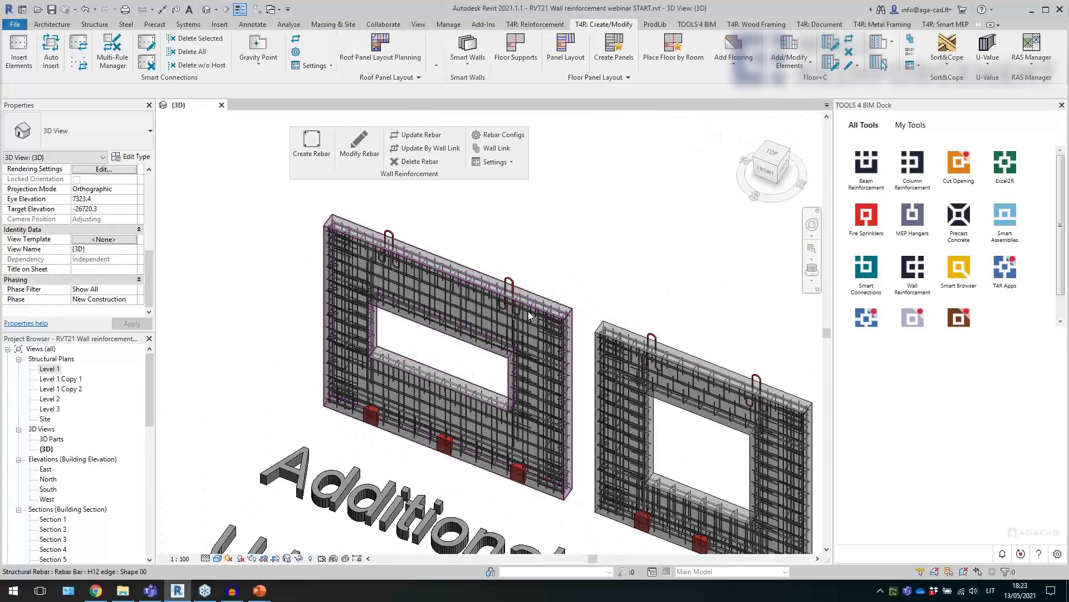
- Open the Level 1 plan, dock the Wall Reinforcement tools, and open Section 4 of the dense U bars walls
{"action": "left_click", "coordinate": [49, 368]}
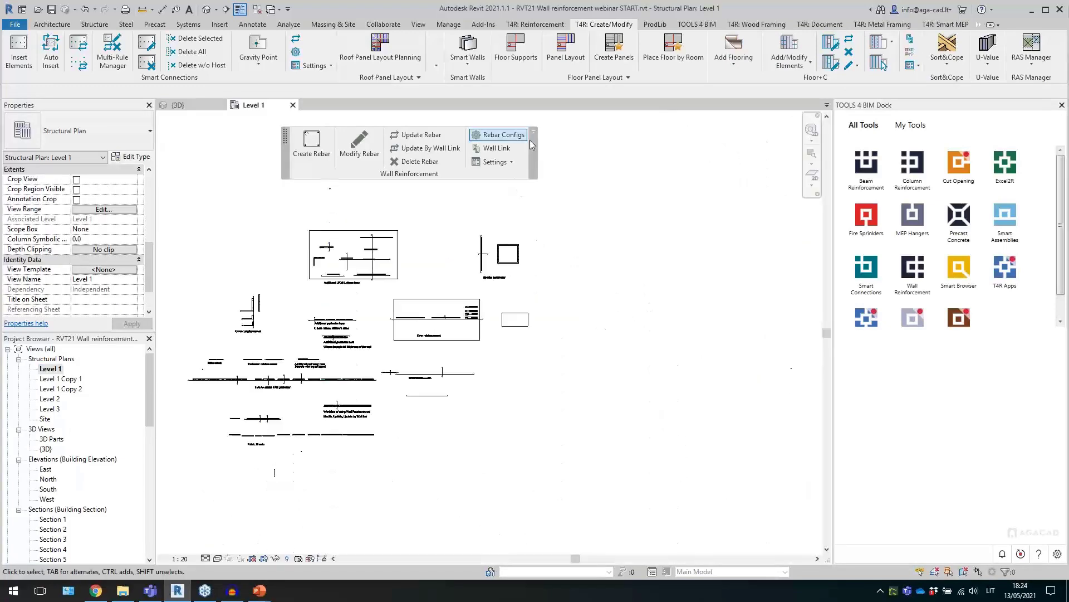
{"action": "left_click", "coordinate": [534, 132]}
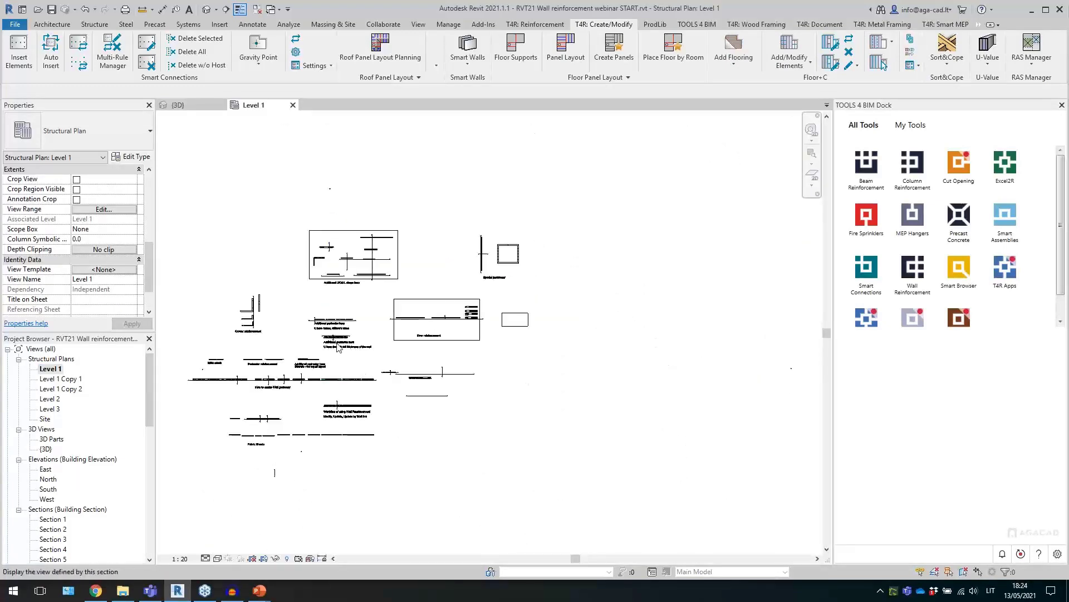
{"action": "scroll", "coordinate": [338, 347], "scroll_direction": "up", "scroll_amount": 4}
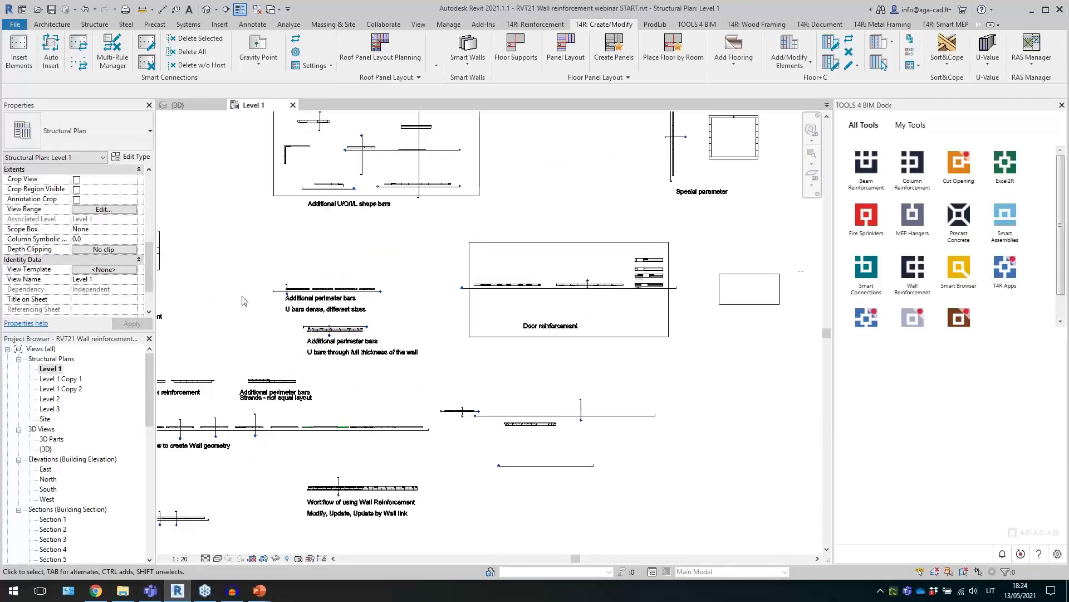
{"action": "scroll", "coordinate": [242, 301], "scroll_direction": "up", "scroll_amount": 8}
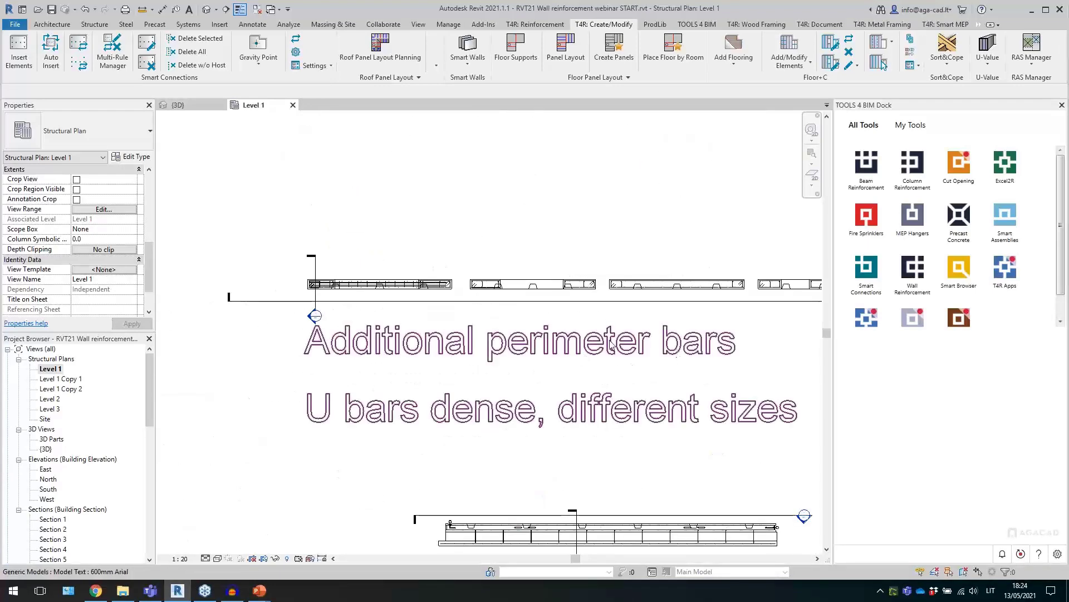
{"action": "scroll", "coordinate": [611, 346], "scroll_direction": "down", "scroll_amount": 1}
{"action": "scroll", "coordinate": [747, 320], "scroll_direction": "down", "scroll_amount": 2}
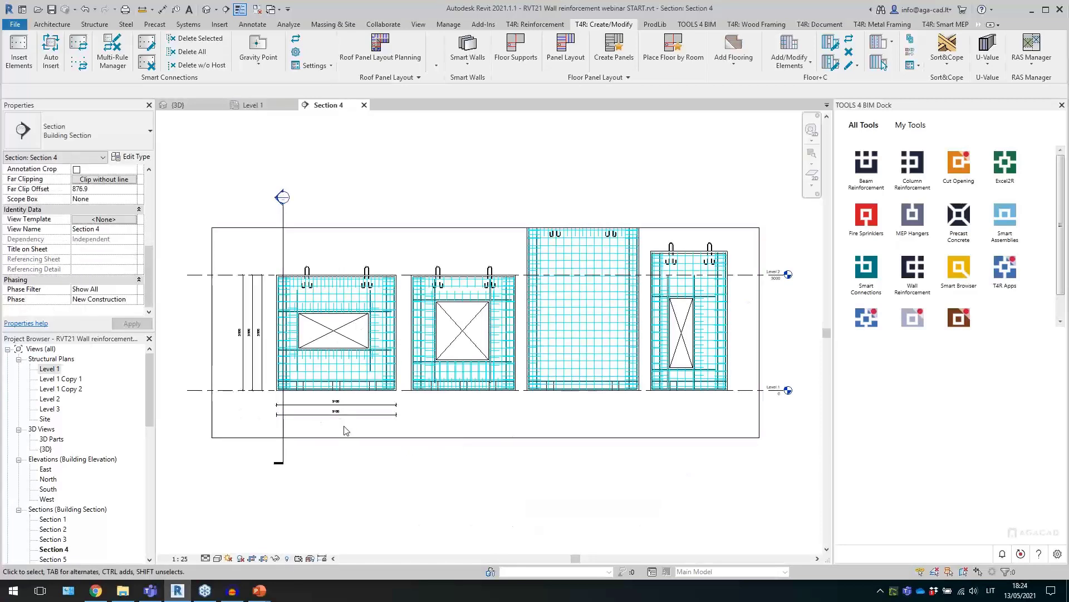
- Delete the horizontal dimensions below the first wall and the vertical dimensions beside it in Section 4
{"action": "left_click", "coordinate": [323, 414]}
{"action": "key", "text": "Delete"}
{"action": "left_click", "coordinate": [321, 406]}
{"action": "key", "text": "Delete"}
{"action": "left_click", "coordinate": [244, 371]}
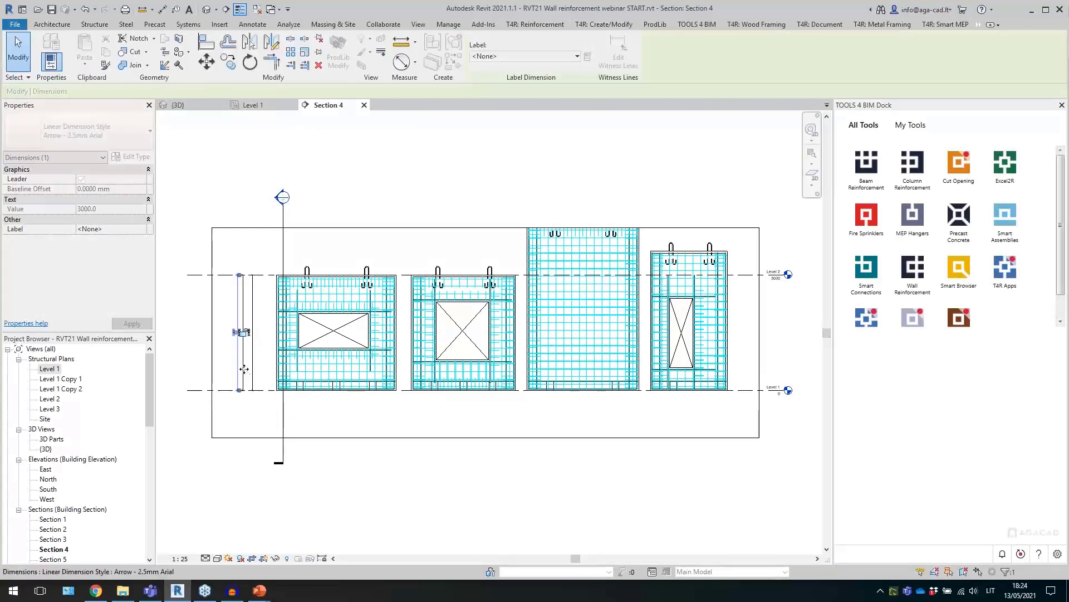
{"action": "key", "text": "Delete"}
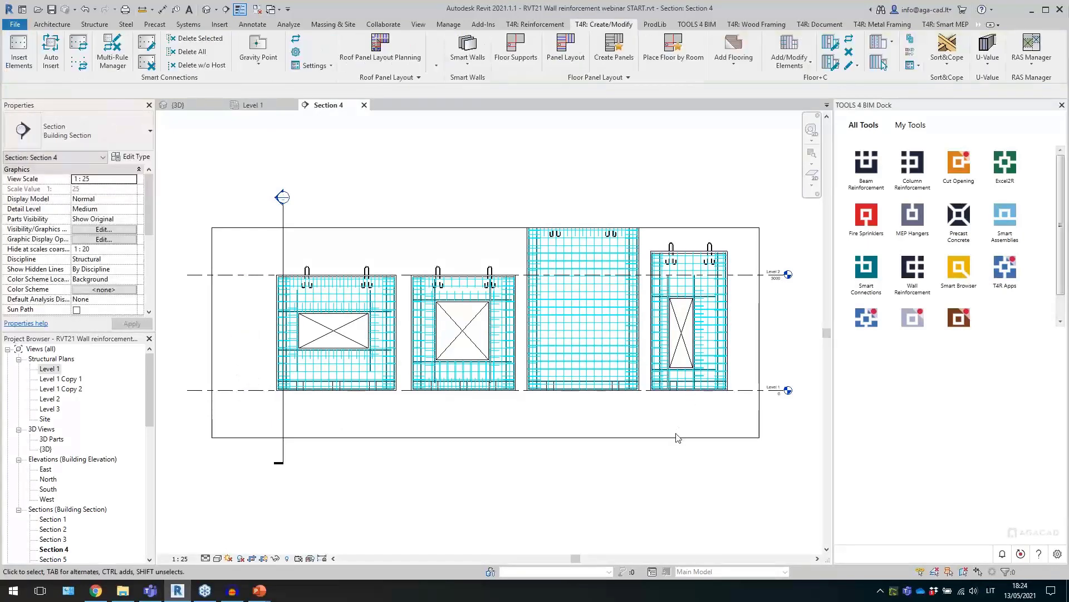
- Narrow the Section 4 crop region so that it contains only the first window wall
{"action": "left_click", "coordinate": [676, 437]}
{"action": "left_click_drag", "start_coordinate": [422, 346], "coordinate": [409, 347]}
{"action": "left_click", "coordinate": [500, 458]}
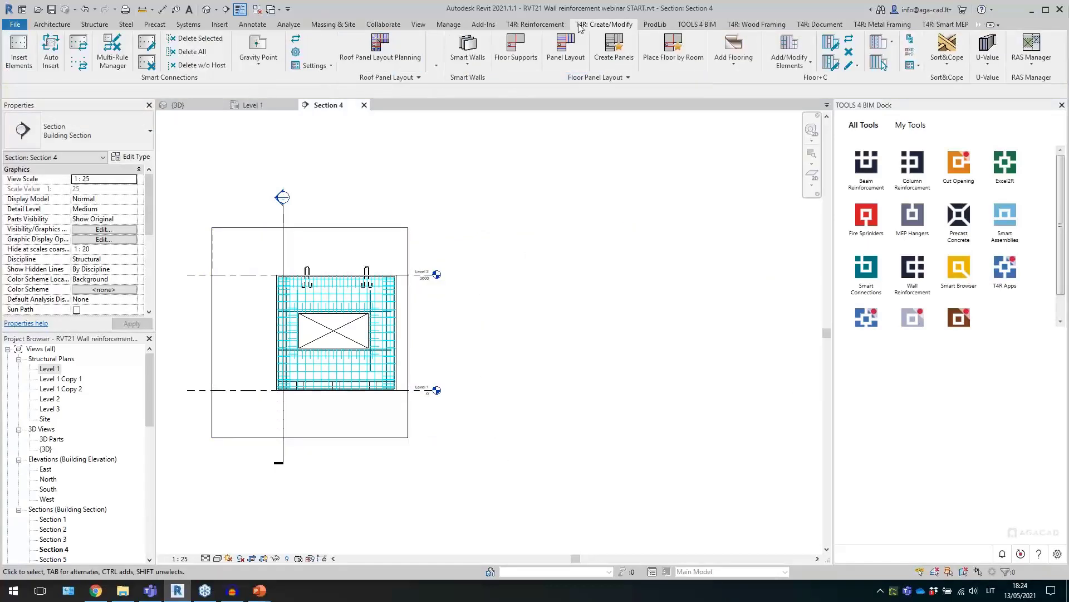
- Float the Smart Assemblies tools over the section view and launch Smart Dimensions
{"action": "left_click", "coordinate": [707, 27]}
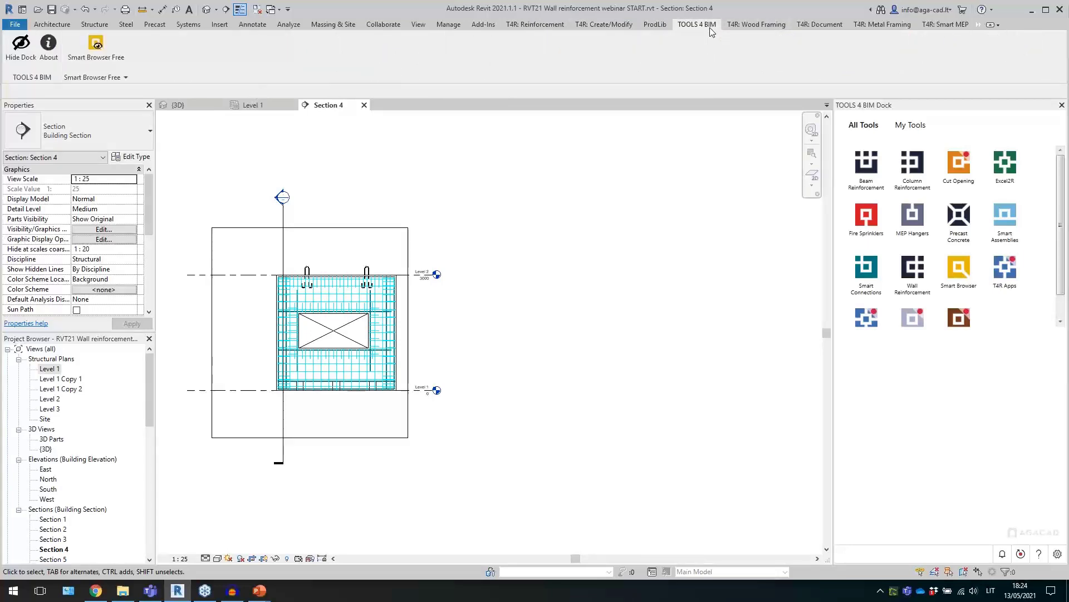
{"action": "left_click", "coordinate": [819, 25]}
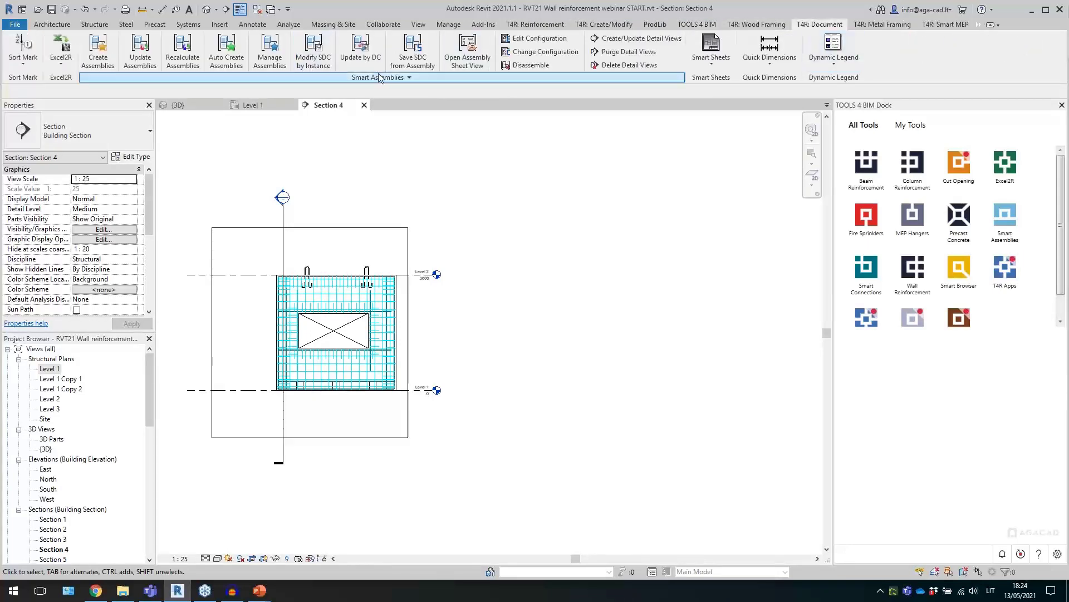
{"action": "left_click_drag", "start_coordinate": [382, 111], "coordinate": [482, 178]}
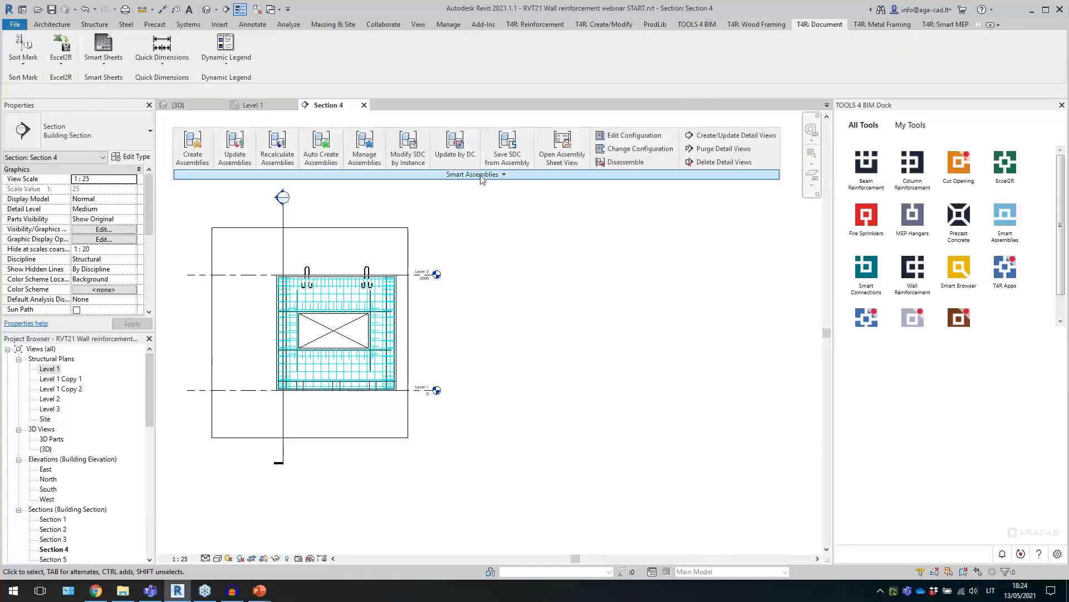
{"action": "left_click", "coordinate": [489, 175]}
{"action": "left_click", "coordinate": [494, 212]}
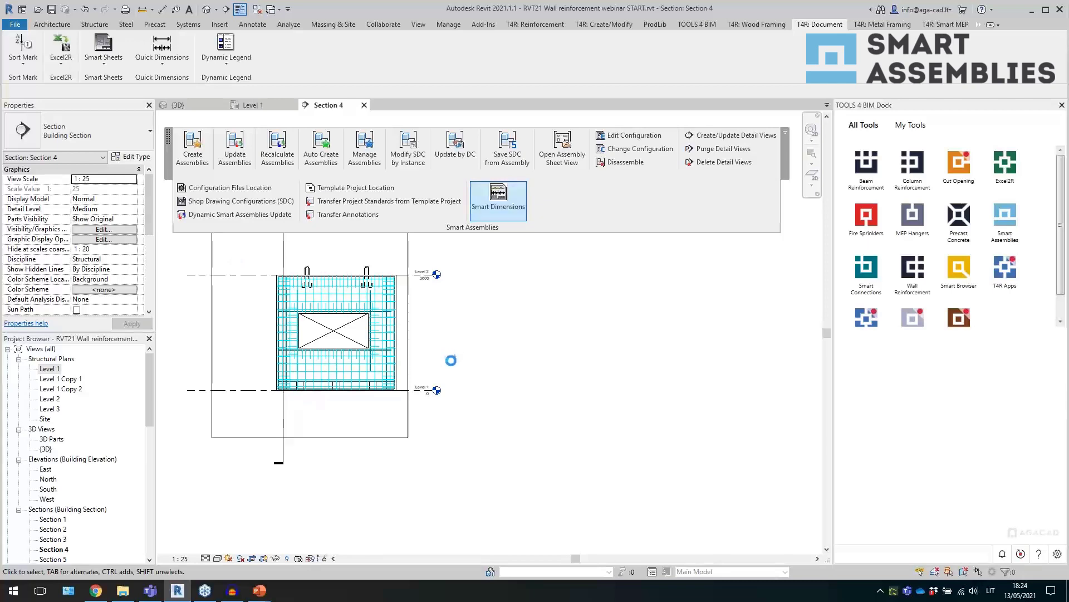
- Open the Smart Dimensions configurations and bring up the enlarged Structural Rebar settings of A_caged wall rebar
{"action": "left_click_drag", "start_coordinate": [142, 118], "coordinate": [598, 215]}
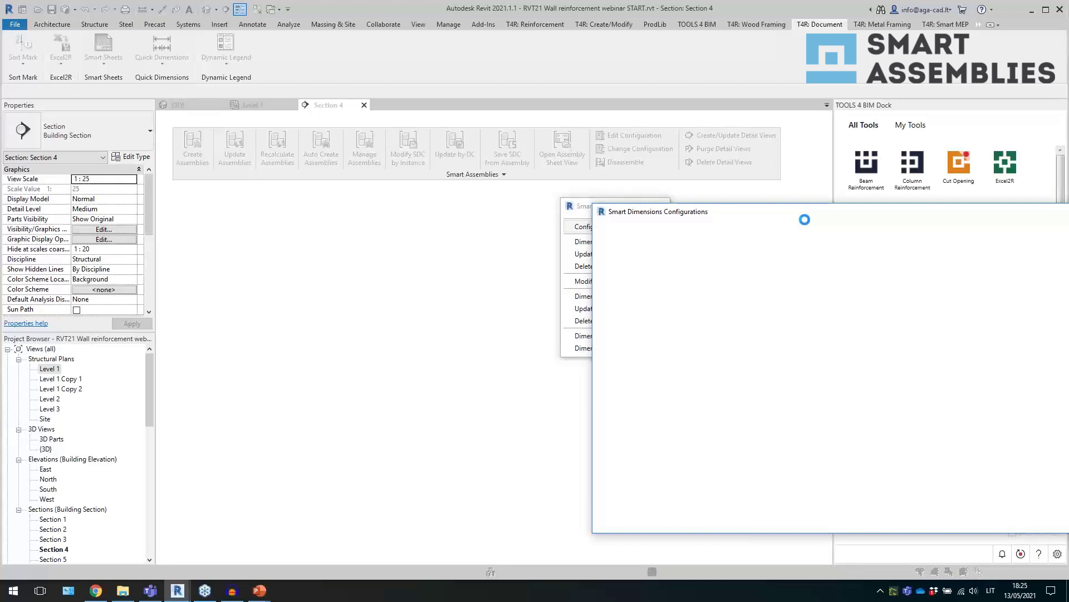
{"action": "left_click_drag", "start_coordinate": [777, 211], "coordinate": [524, 138]}
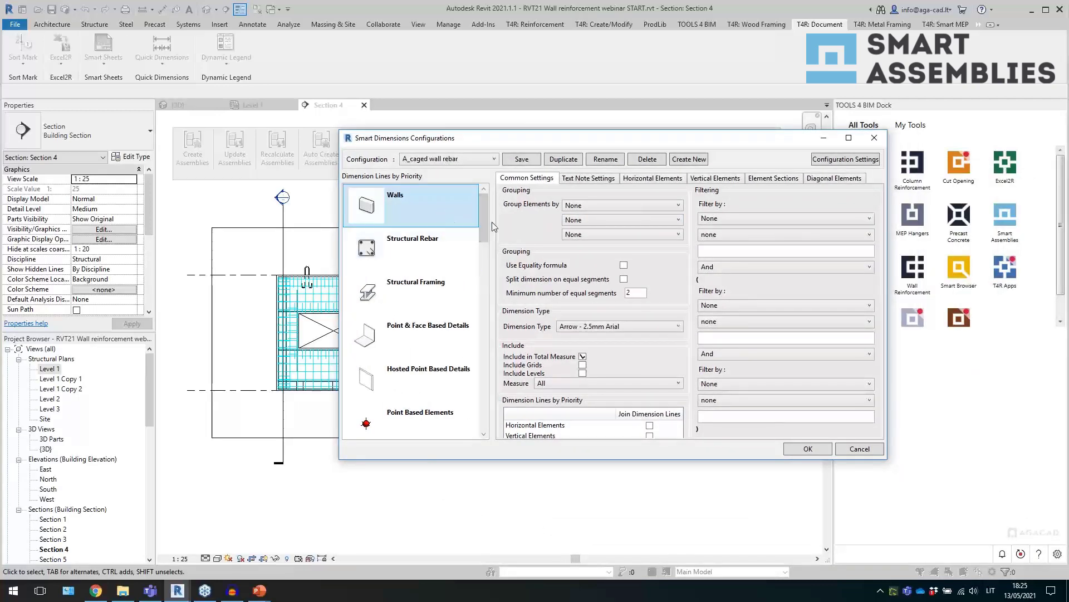
{"action": "mouse_move", "coordinate": [484, 216]}
{"action": "left_mouse_down"}
{"action": "mouse_move", "coordinate": [485, 336]}
{"action": "mouse_move", "coordinate": [475, 206]}
{"action": "left_mouse_up"}
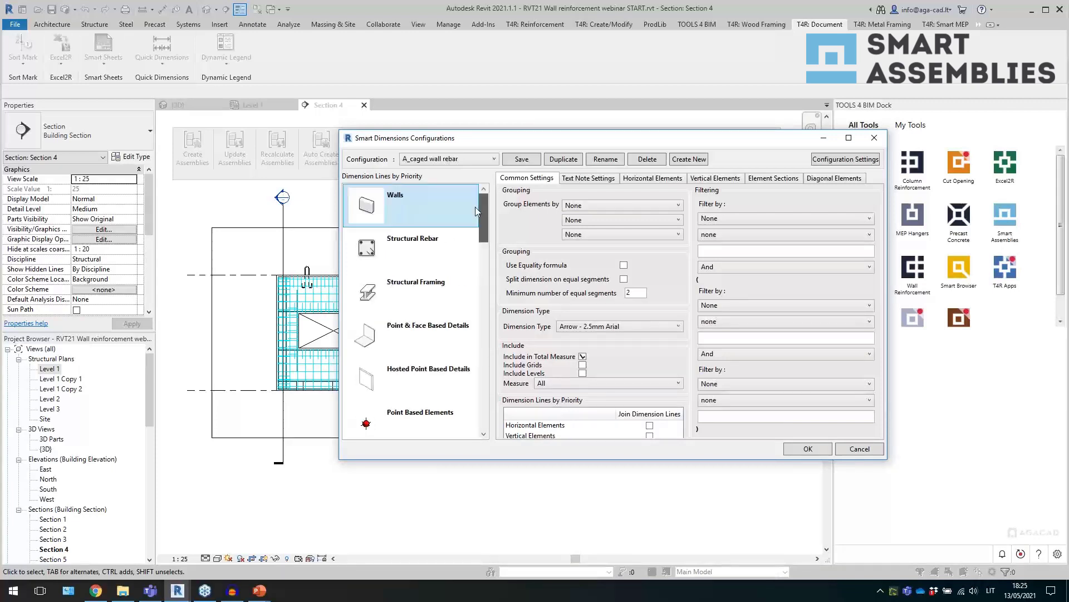
{"action": "left_click", "coordinate": [415, 245]}
{"action": "left_click_drag", "start_coordinate": [890, 424], "coordinate": [963, 424]}
{"action": "left_click_drag", "start_coordinate": [818, 459], "coordinate": [817, 550]}
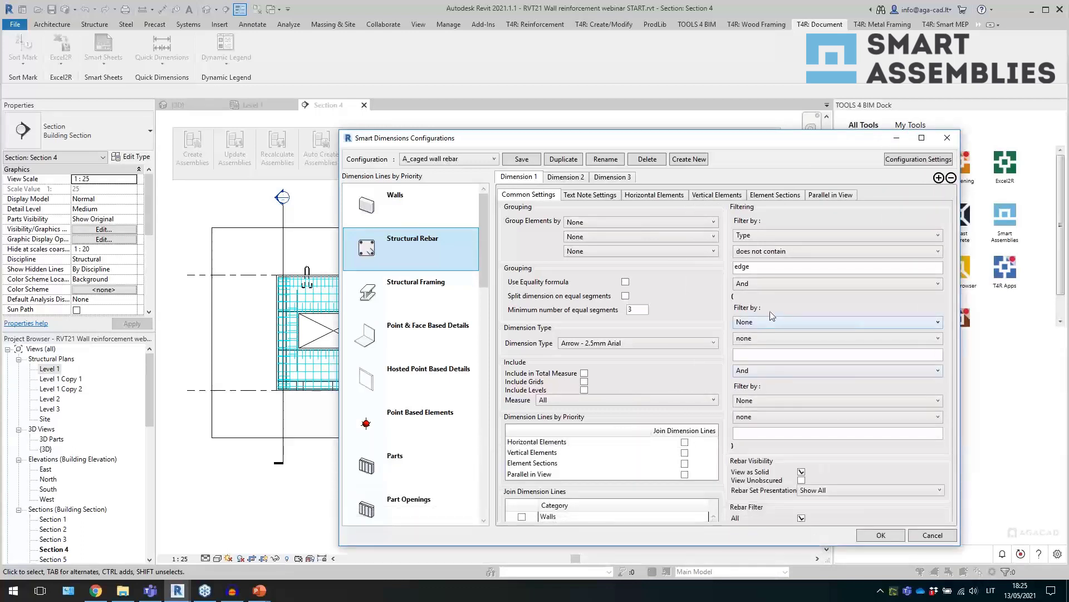
- Examine the Dimension 1 type filter that excludes edge bars, plus the rebar visibility and rebar filter options
{"action": "left_click", "coordinate": [774, 252]}
{"action": "left_click", "coordinate": [773, 252]}
{"action": "left_click", "coordinate": [754, 239]}
{"action": "left_click", "coordinate": [753, 238]}
{"action": "double_click", "coordinate": [757, 267]}
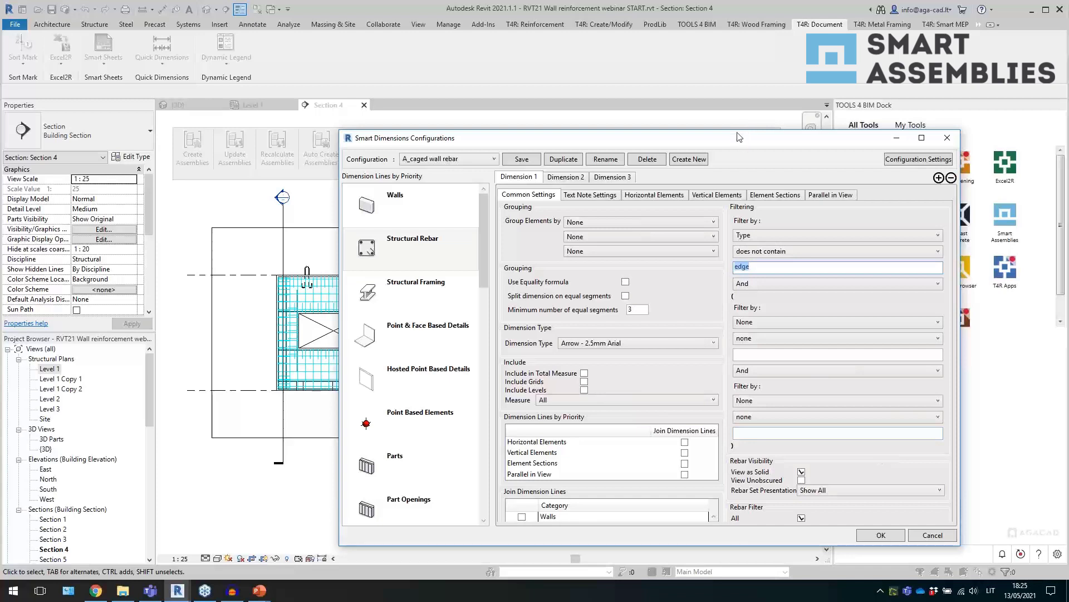
{"action": "left_click_drag", "start_coordinate": [739, 137], "coordinate": [677, 56]}
{"action": "left_click_drag", "start_coordinate": [737, 465], "coordinate": [738, 546]}
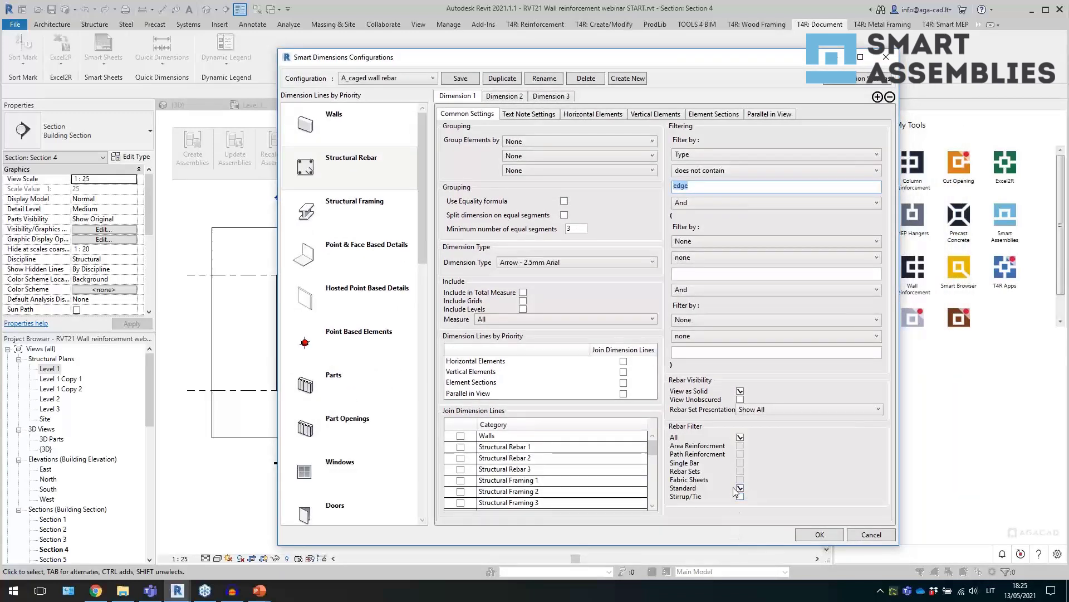
- Examine the Dimension 2 common settings, including the type filter for edge bars and the grouping by rebar number
{"action": "left_click", "coordinate": [504, 98]}
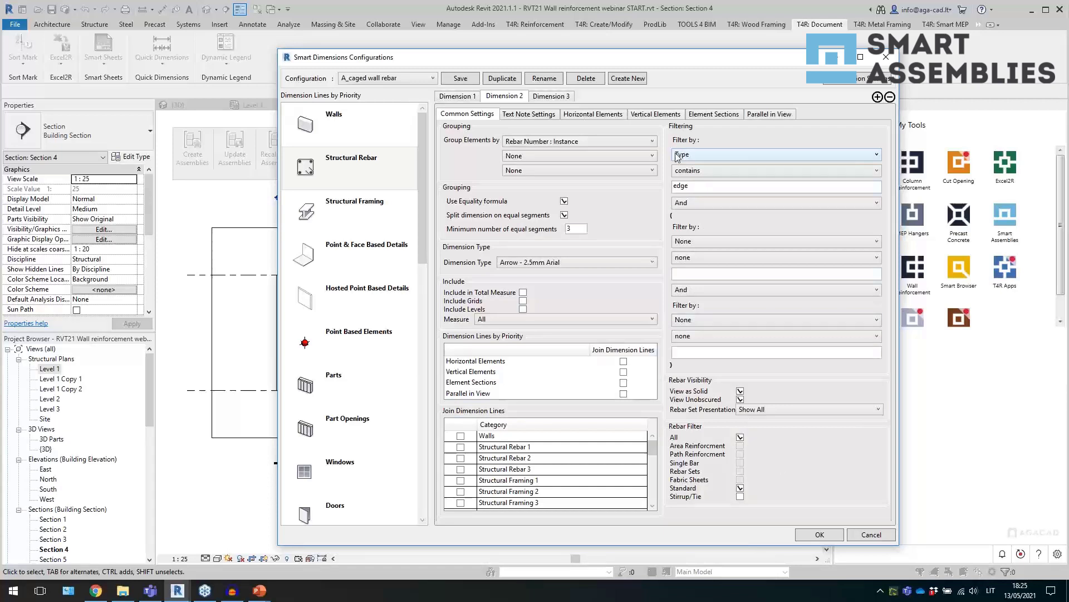
{"action": "left_click", "coordinate": [692, 187]}
{"action": "double_click", "coordinate": [692, 188]}
{"action": "left_click", "coordinate": [534, 142]}
{"action": "left_click", "coordinate": [542, 155]}
- Review the Dimension 2 measuring options for horizontal elements, vertical elements, element sections and elements parallel in view
{"action": "left_click", "coordinate": [593, 114]}
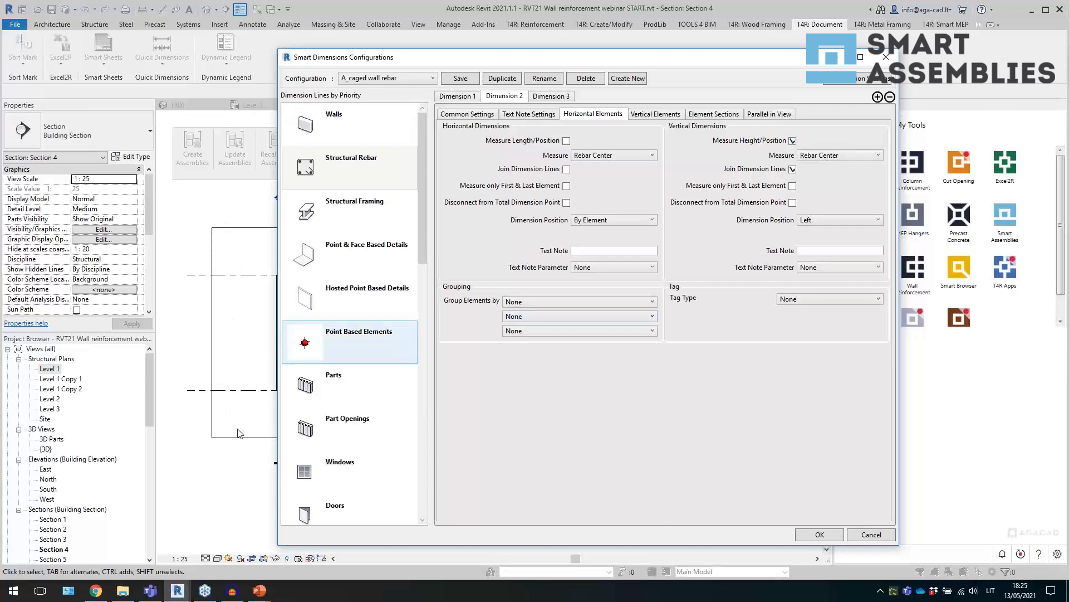
{"action": "left_click", "coordinate": [839, 156]}
{"action": "left_click", "coordinate": [839, 156]}
{"action": "left_click", "coordinate": [648, 117]}
{"action": "left_click", "coordinate": [727, 116]}
{"action": "left_click", "coordinate": [769, 117]}
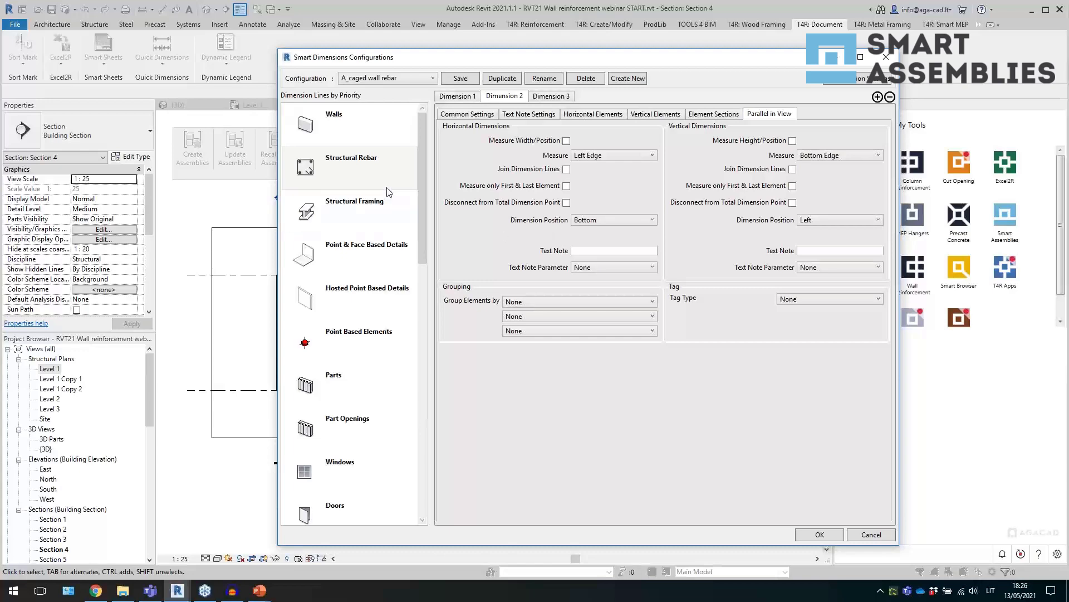
- Examine the Dimension 3 stirrup/tie rebar filter and its grouping by rebar number
{"action": "left_click", "coordinate": [560, 96]}
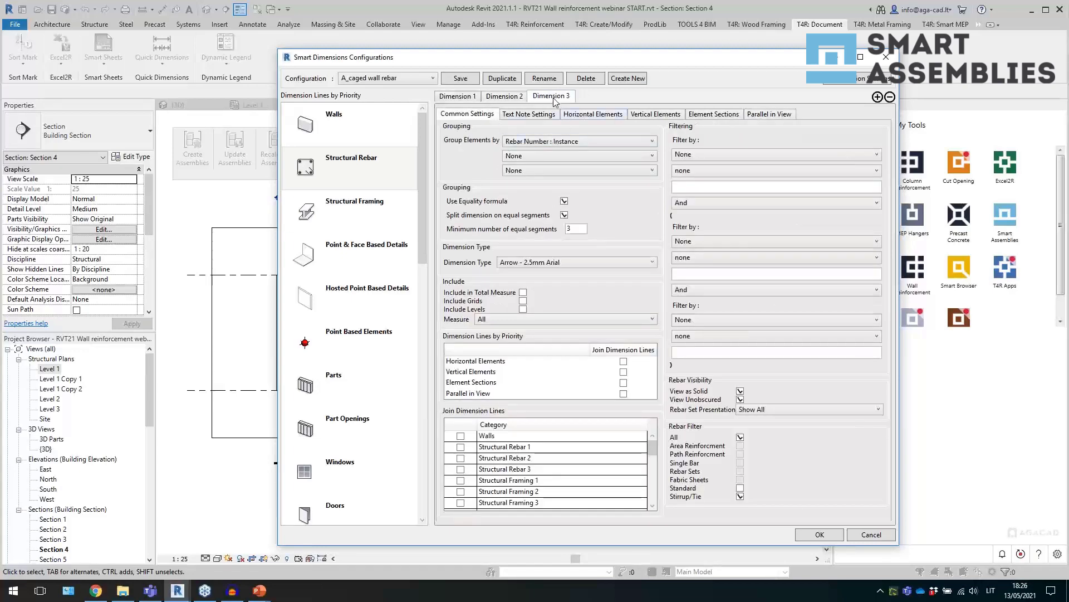
{"action": "left_click", "coordinate": [740, 496]}
{"action": "left_click", "coordinate": [544, 143]}
{"action": "left_click", "coordinate": [557, 143]}
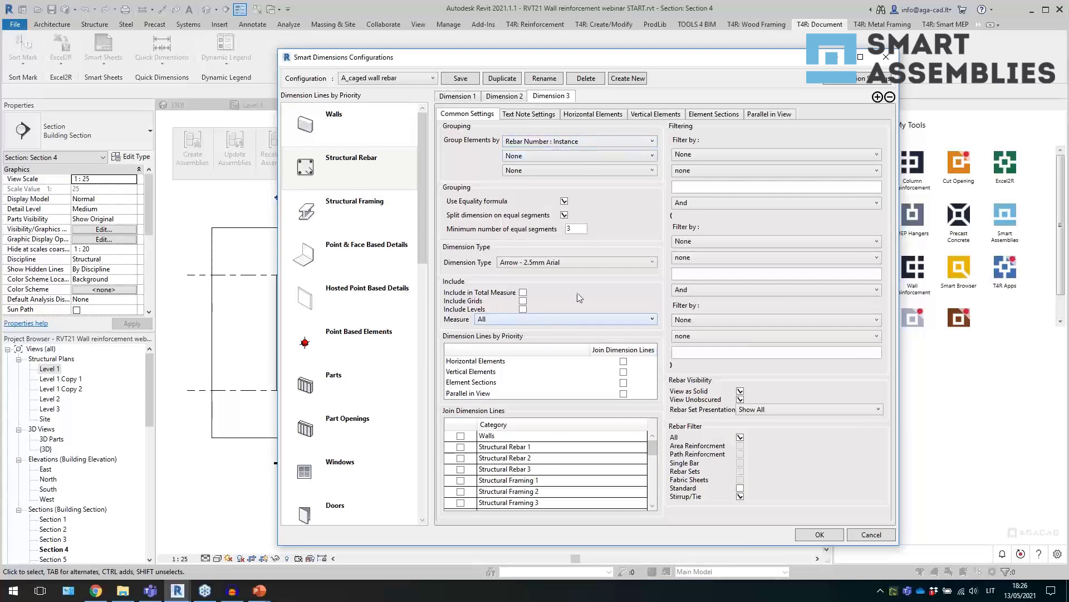
- Close the configuration settings and dimension the Section 4 view with the A_caged wall rebar configuration
{"action": "left_click", "coordinate": [886, 56]}
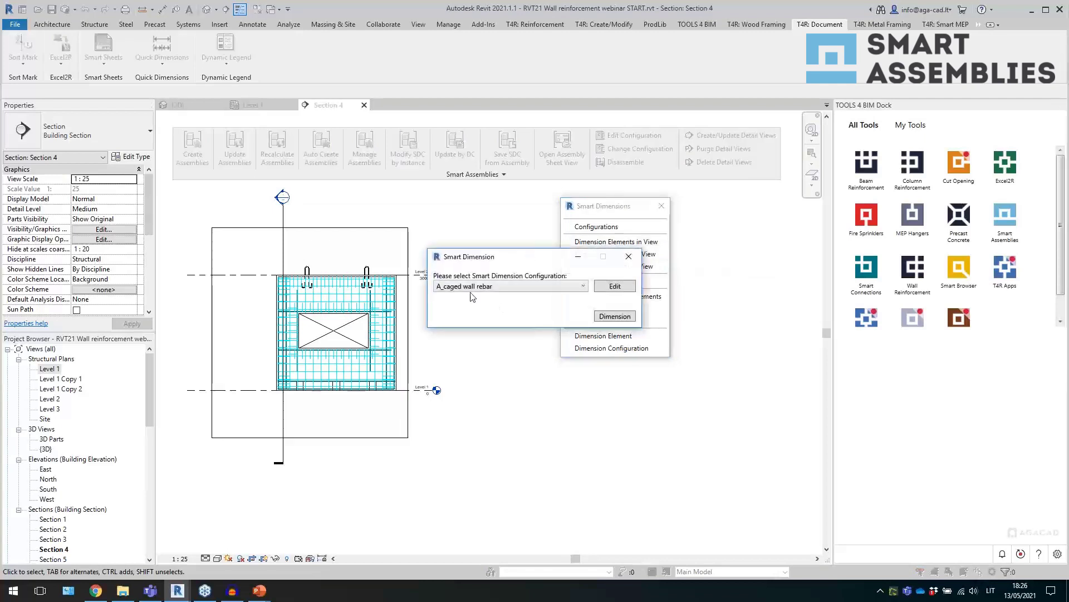
{"action": "left_click", "coordinate": [605, 316]}
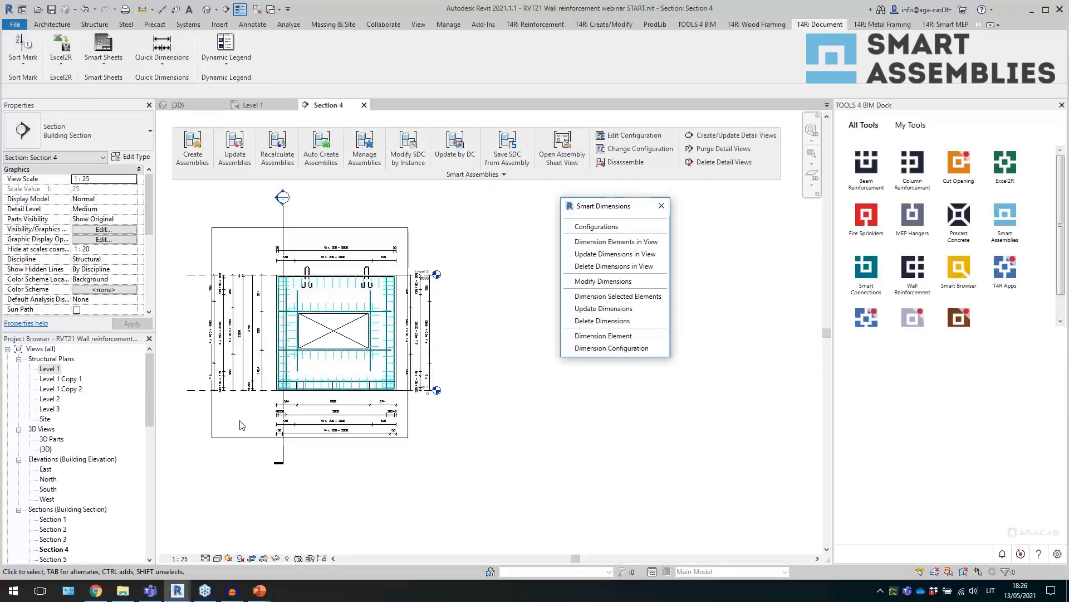
- Inspect the new dimension lines around the reinforced wall and compare them with the bars they measure
{"action": "scroll", "coordinate": [222, 390], "scroll_direction": "up", "scroll_amount": 4}
{"action": "scroll", "coordinate": [218, 440], "scroll_direction": "down", "scroll_amount": 2}
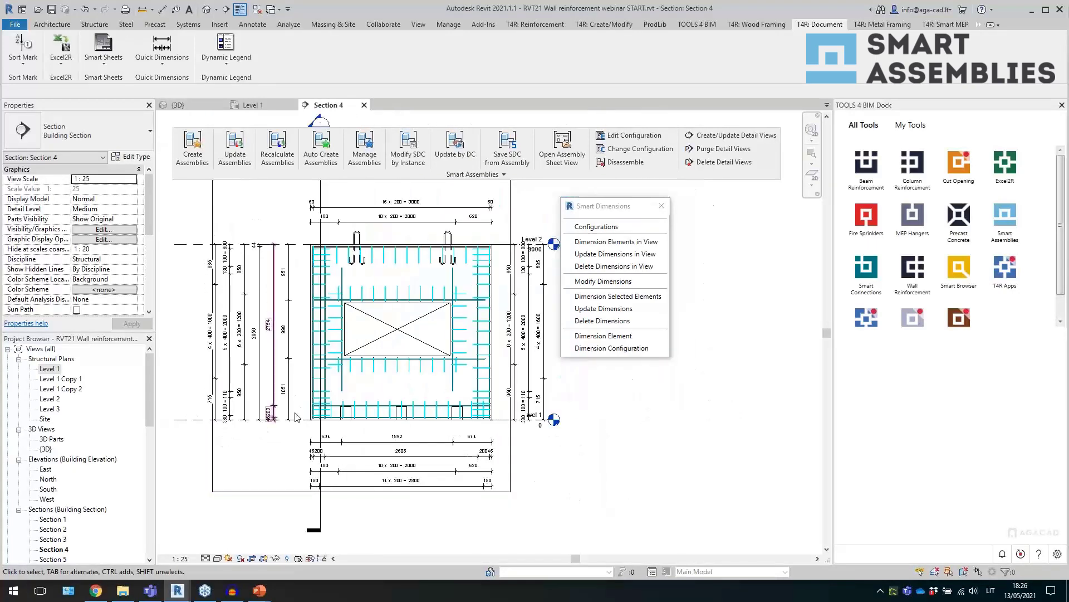
{"action": "scroll", "coordinate": [351, 377], "scroll_direction": "up", "scroll_amount": 3}
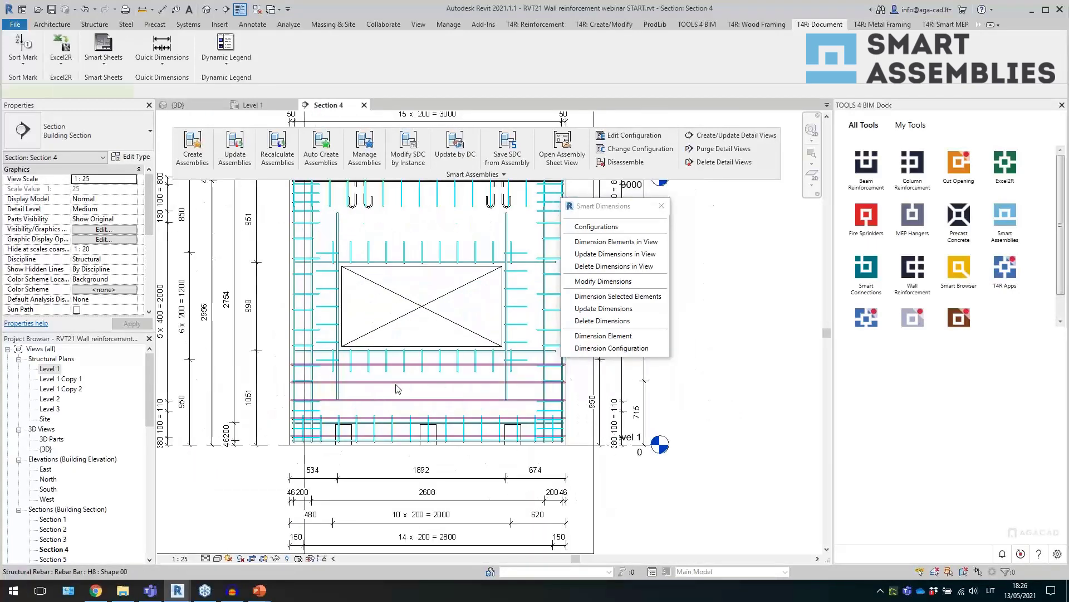
{"action": "left_click", "coordinate": [383, 365]}
{"action": "left_click", "coordinate": [262, 488]}
{"action": "scroll", "coordinate": [314, 480], "scroll_direction": "down", "scroll_amount": 1}
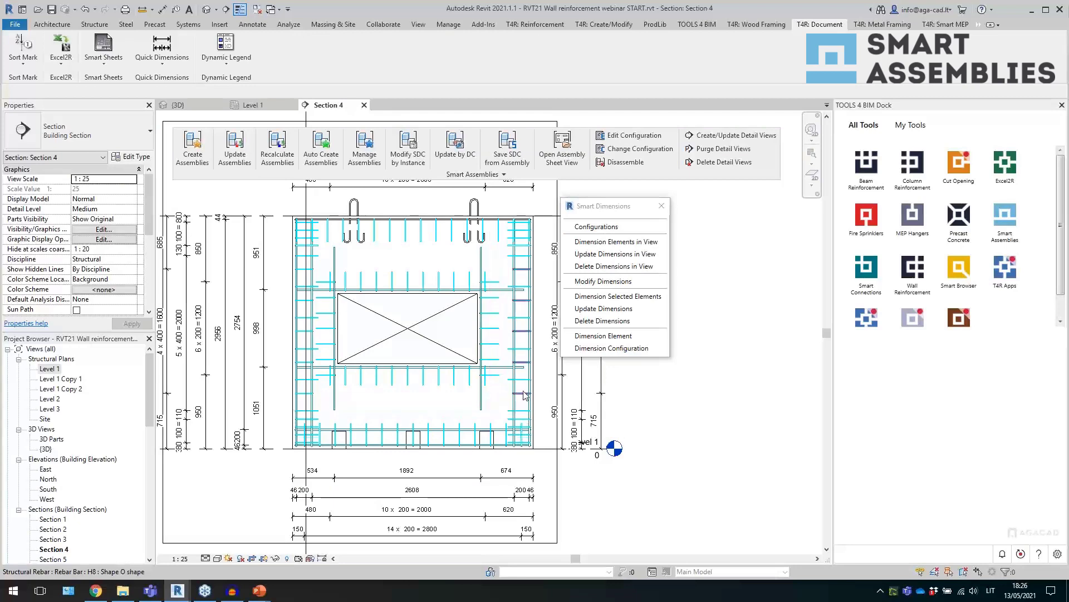
- Hide the crop region of the Section 4 view
{"action": "scroll", "coordinate": [523, 390], "scroll_direction": "down", "scroll_amount": 1}
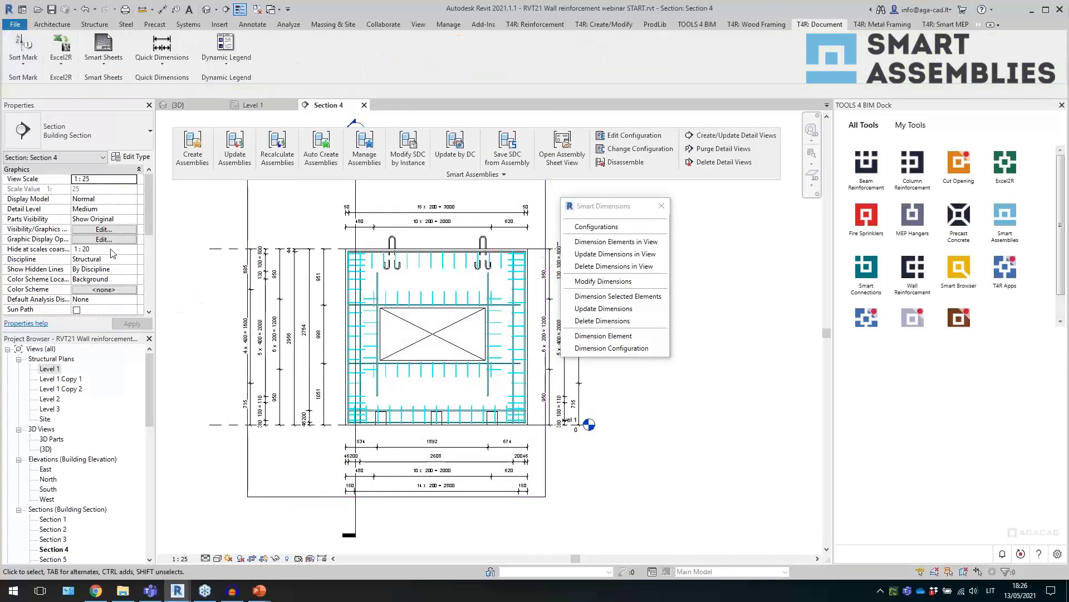
{"action": "scroll", "coordinate": [102, 259], "scroll_direction": "down", "scroll_amount": 3}
{"action": "left_click", "coordinate": [77, 259]}
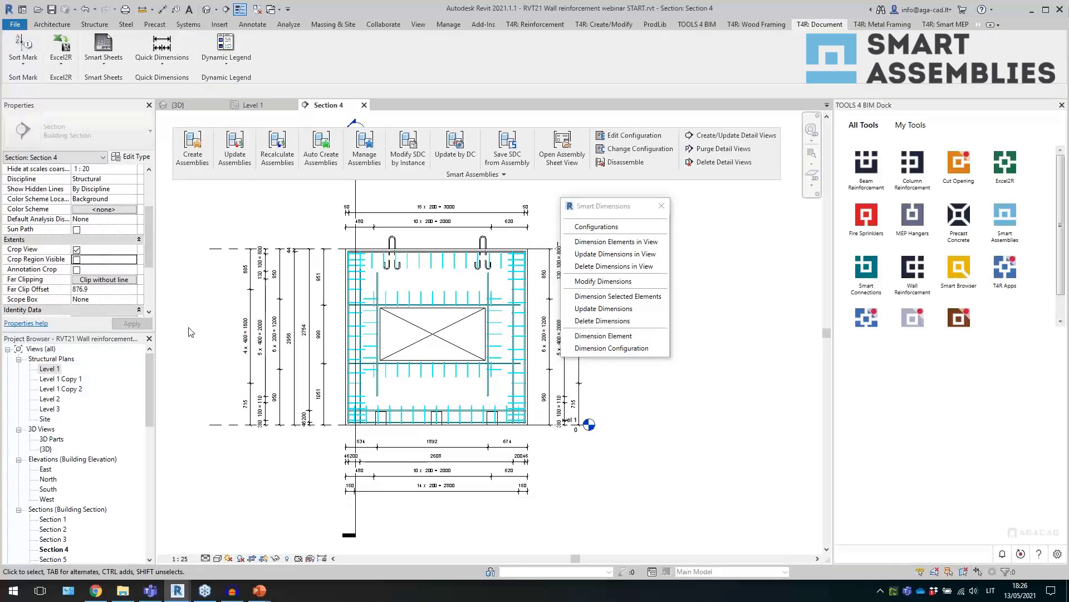
- Check a grouped bar dimension beside the wall and compare the rebar numbers of the O-shape and U-shape edge bar sets
{"action": "scroll", "coordinate": [262, 329], "scroll_direction": "up", "scroll_amount": 2}
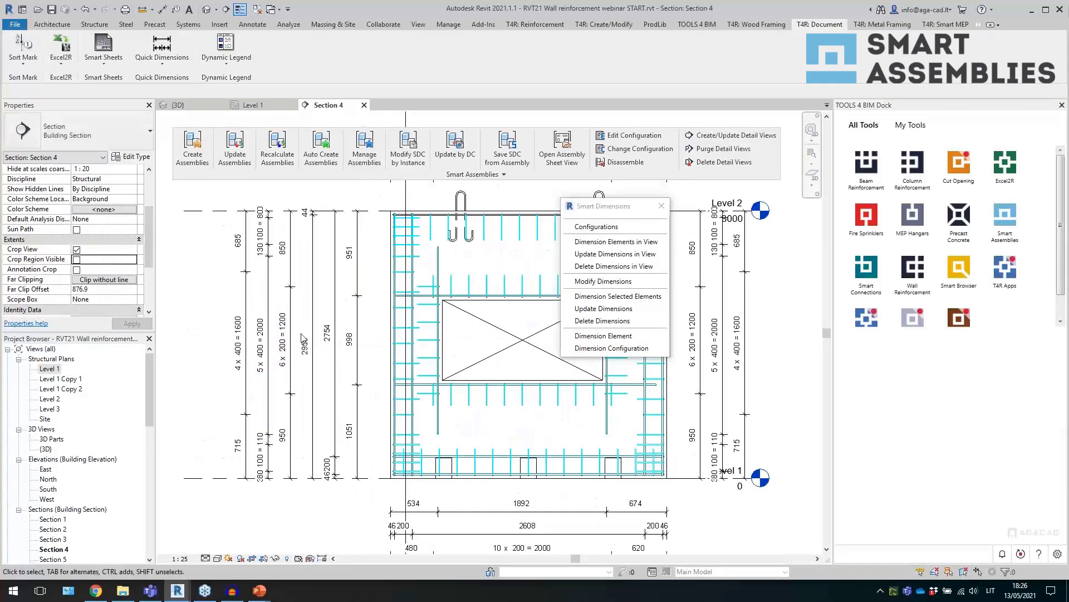
{"action": "left_click", "coordinate": [295, 369]}
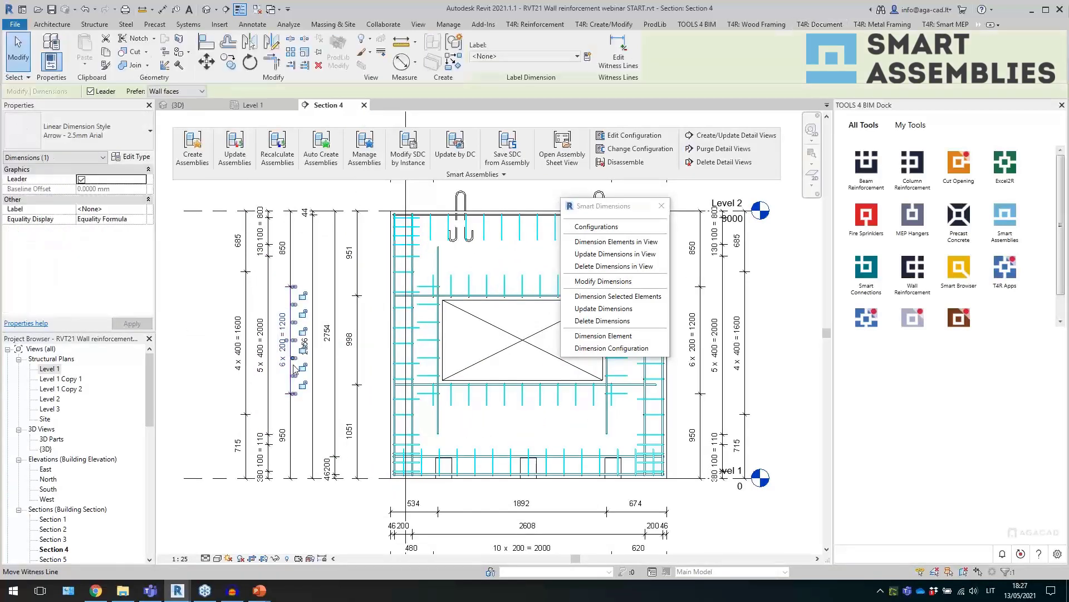
{"action": "key", "text": "Escape"}
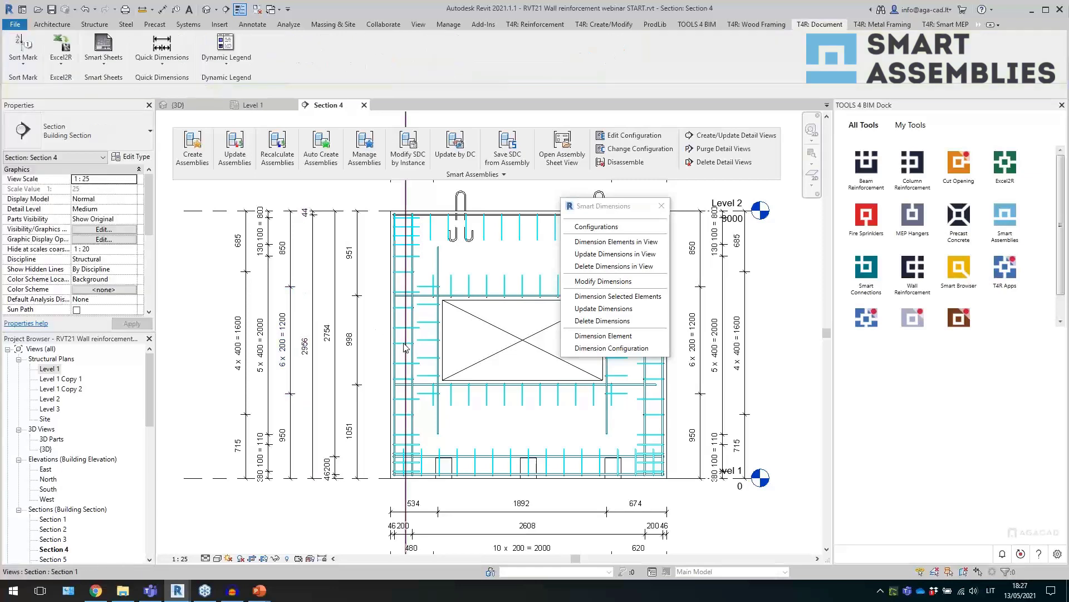
{"action": "left_click", "coordinate": [400, 349]}
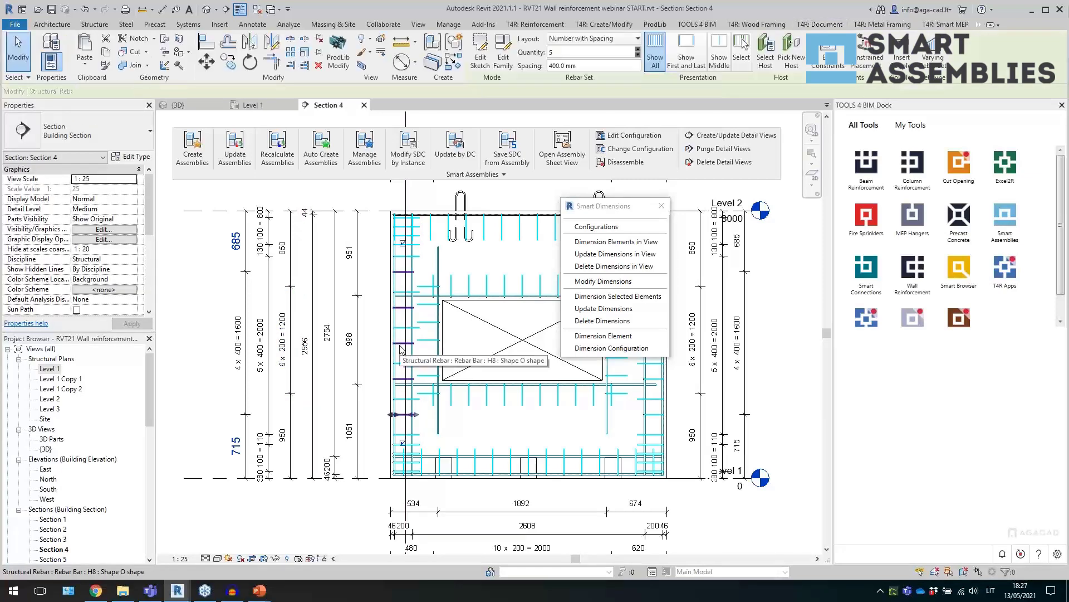
{"action": "scroll", "coordinate": [404, 345], "scroll_direction": "up", "scroll_amount": 3}
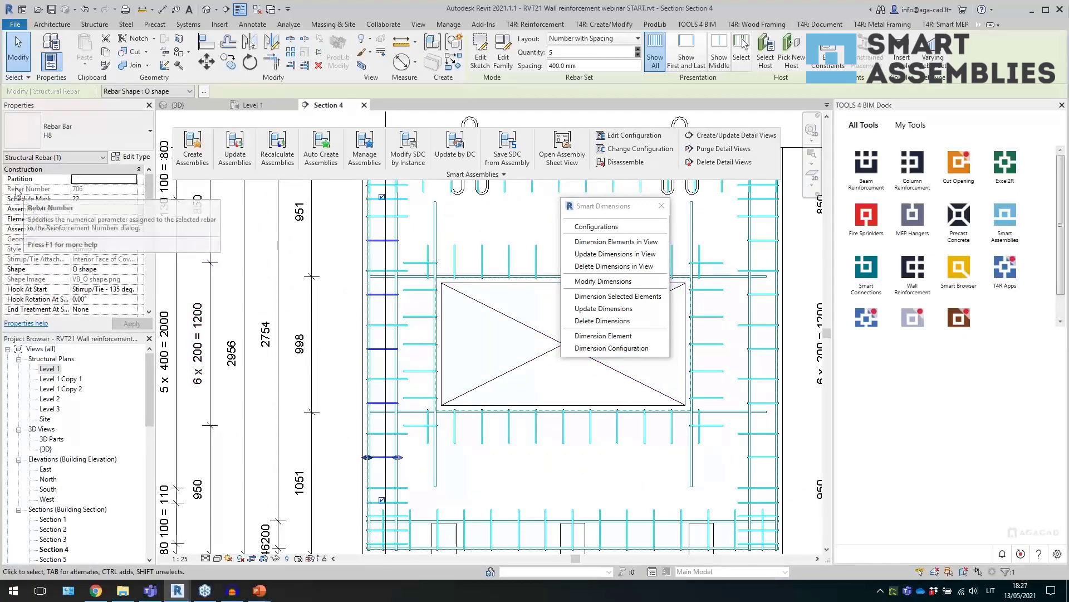
{"action": "left_click", "coordinate": [393, 342]}
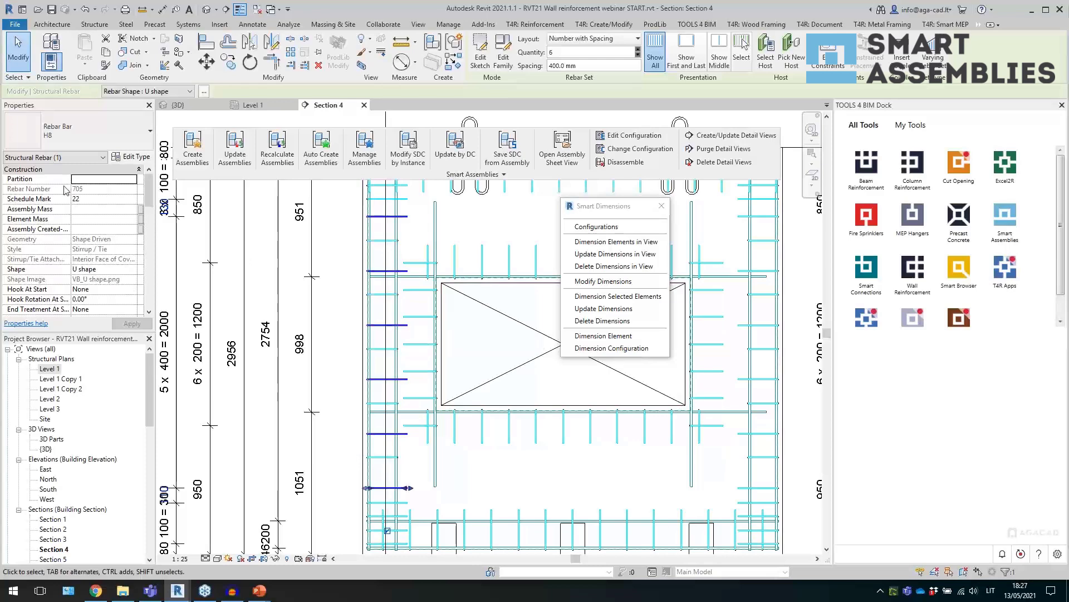
{"action": "scroll", "coordinate": [388, 342], "scroll_direction": "down", "scroll_amount": 4}
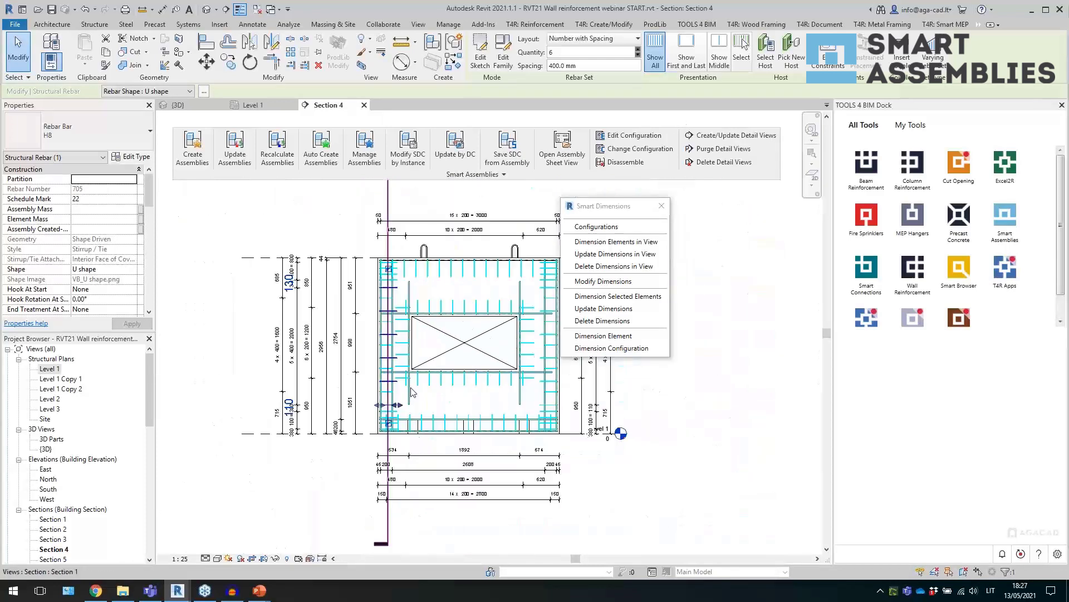
{"action": "left_click", "coordinate": [650, 492]}
{"action": "middle_click_drag", "start_coordinate": [651, 478], "coordinate": [607, 471]}
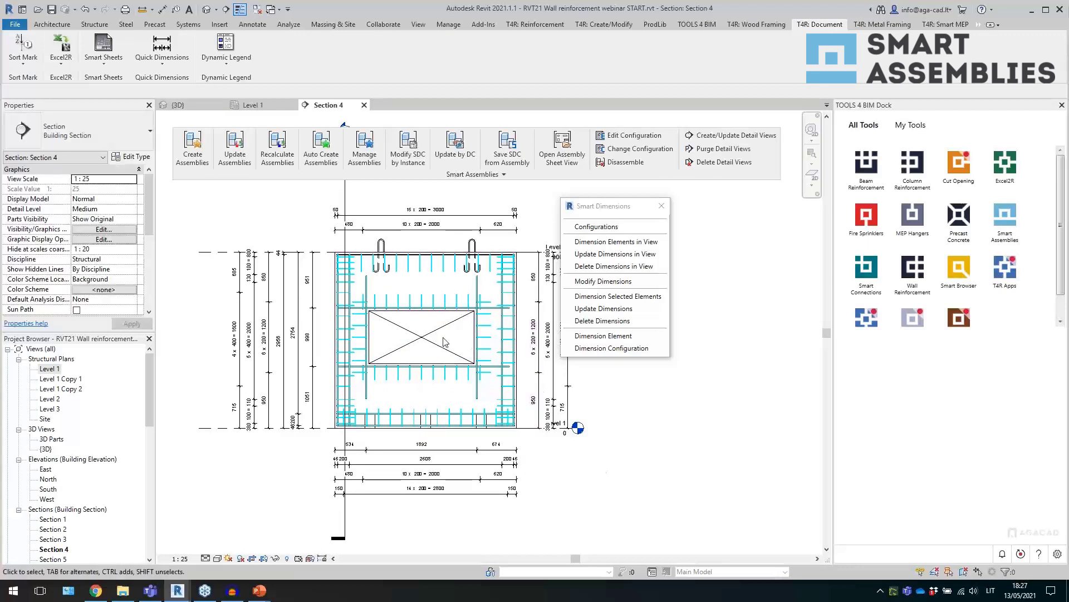
- Close Smart Dimensions and open the Shop Drawing Configurations with the whole dialog in view
{"action": "left_click", "coordinate": [662, 206]}
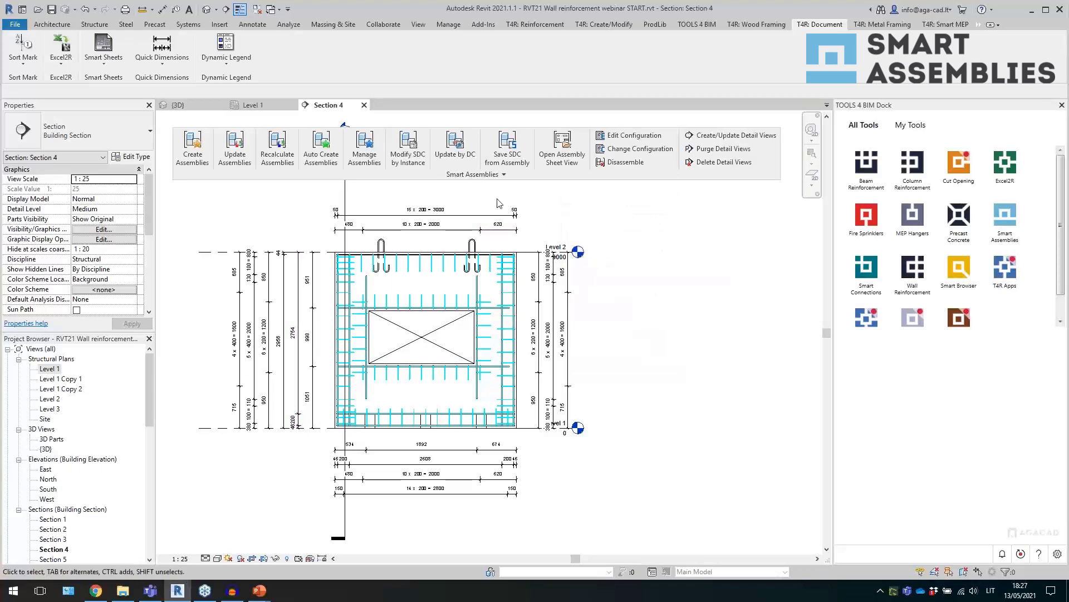
{"action": "left_click", "coordinate": [464, 175]}
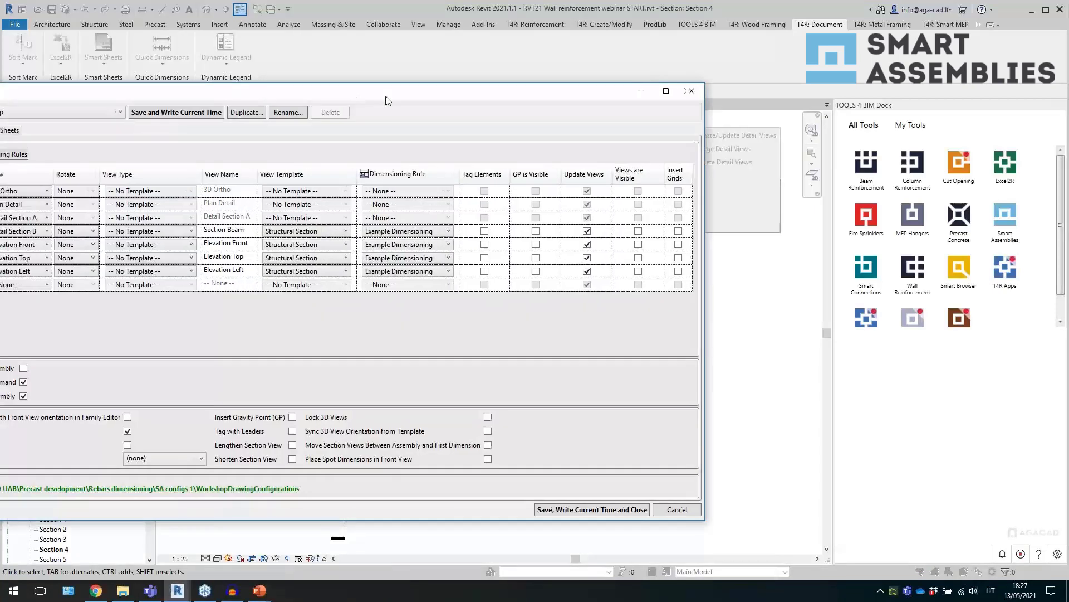
{"action": "left_click_drag", "start_coordinate": [388, 98], "coordinate": [544, 91]}
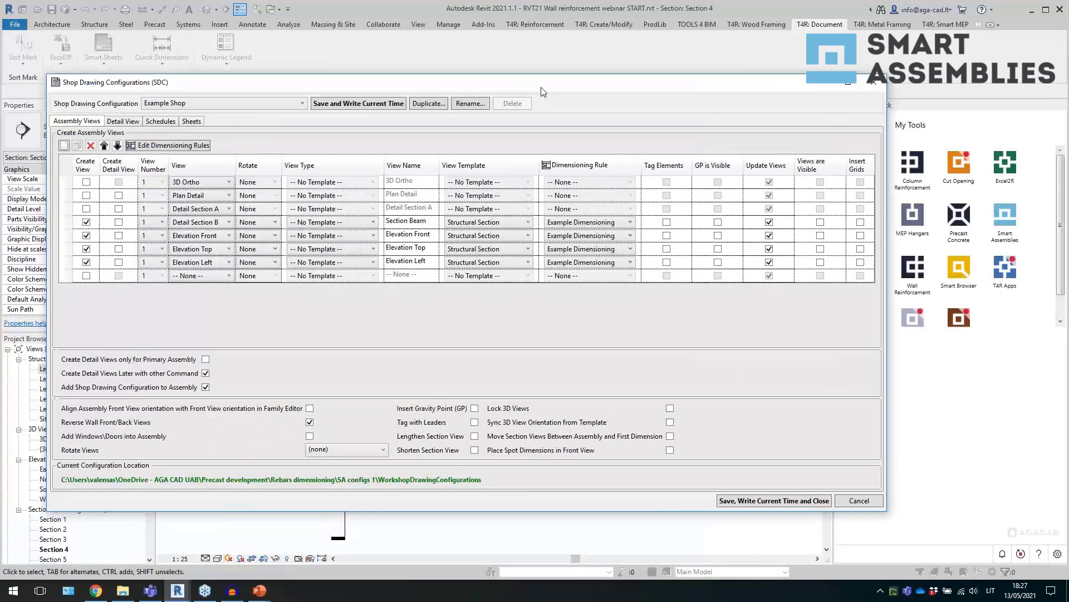
- Choose front rebar stirrup dim as the Elevation Front dimensioning rule in Example Shop, and close the configuration without saving
{"action": "left_click", "coordinate": [216, 235]}
{"action": "left_click", "coordinate": [215, 236]}
{"action": "left_click", "coordinate": [587, 238]}
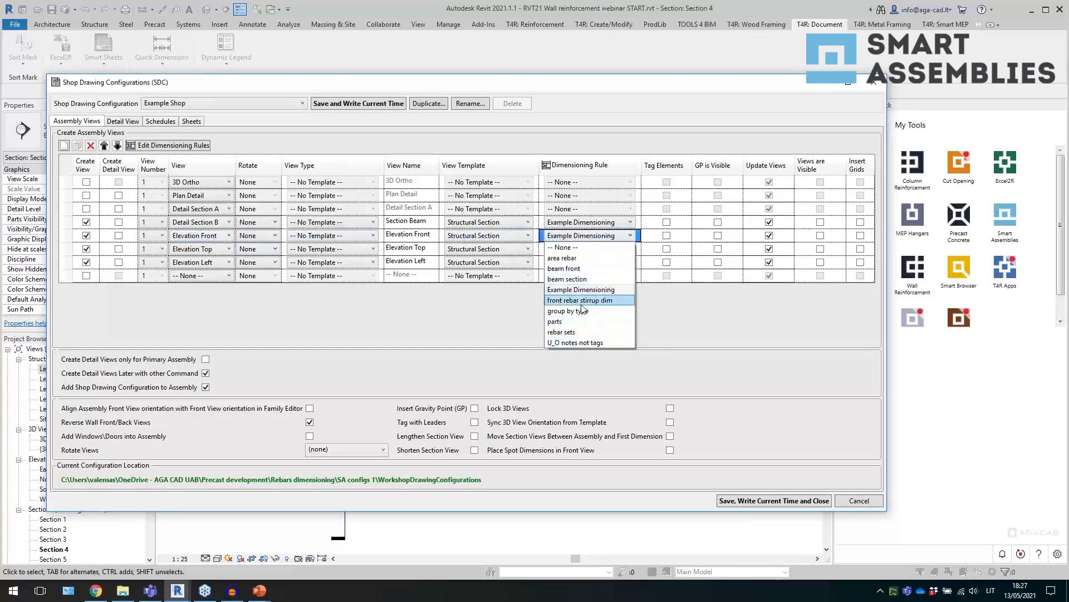
{"action": "left_click", "coordinate": [593, 302]}
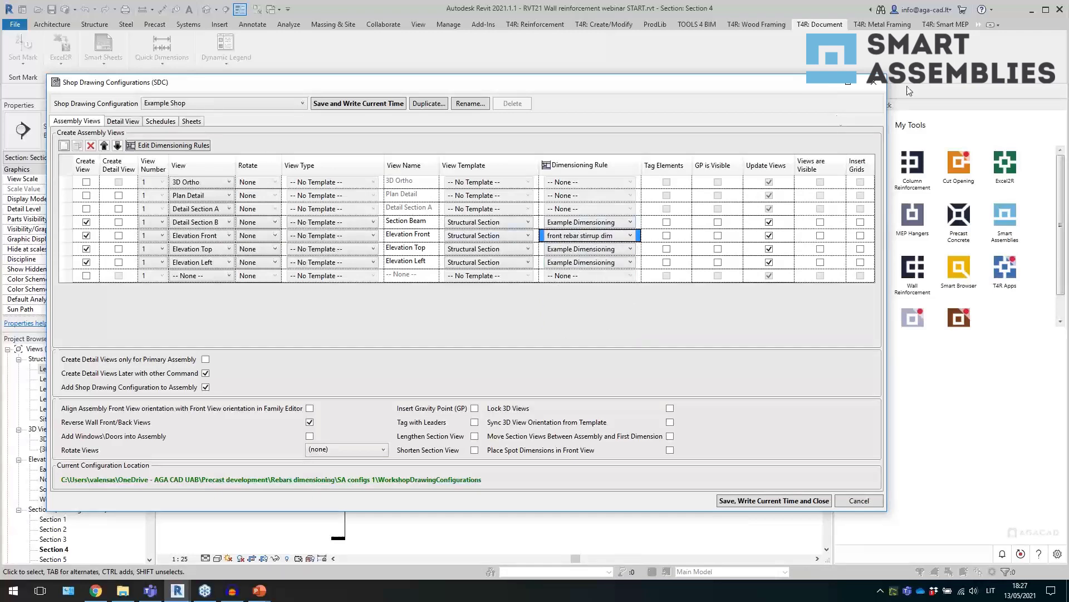
{"action": "left_click", "coordinate": [874, 82]}
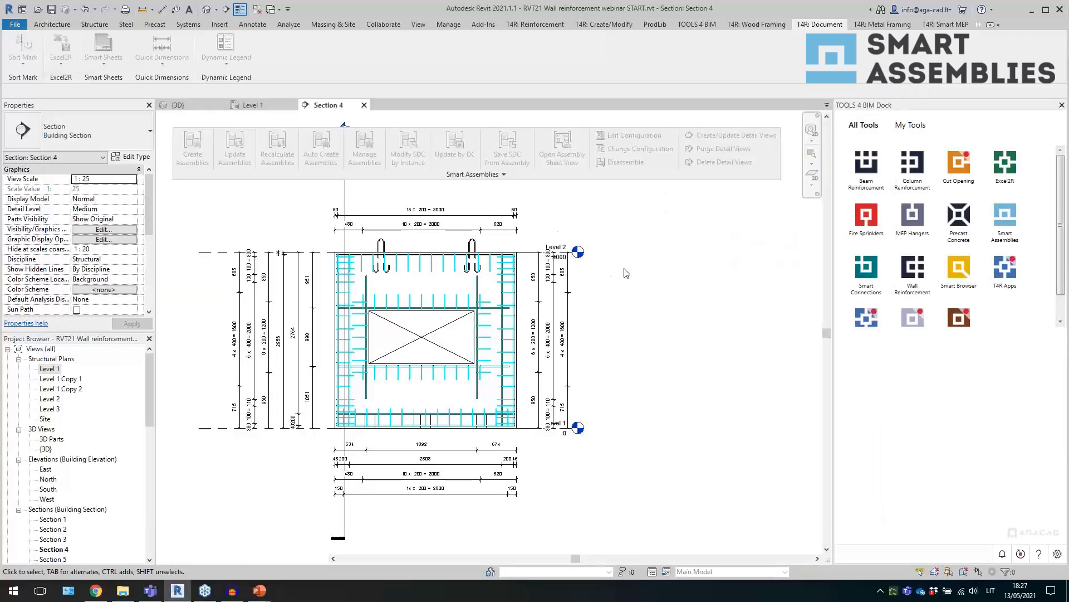
- Return the floating Smart Assemblies tools to the ribbon
{"action": "left_click", "coordinate": [503, 174]}
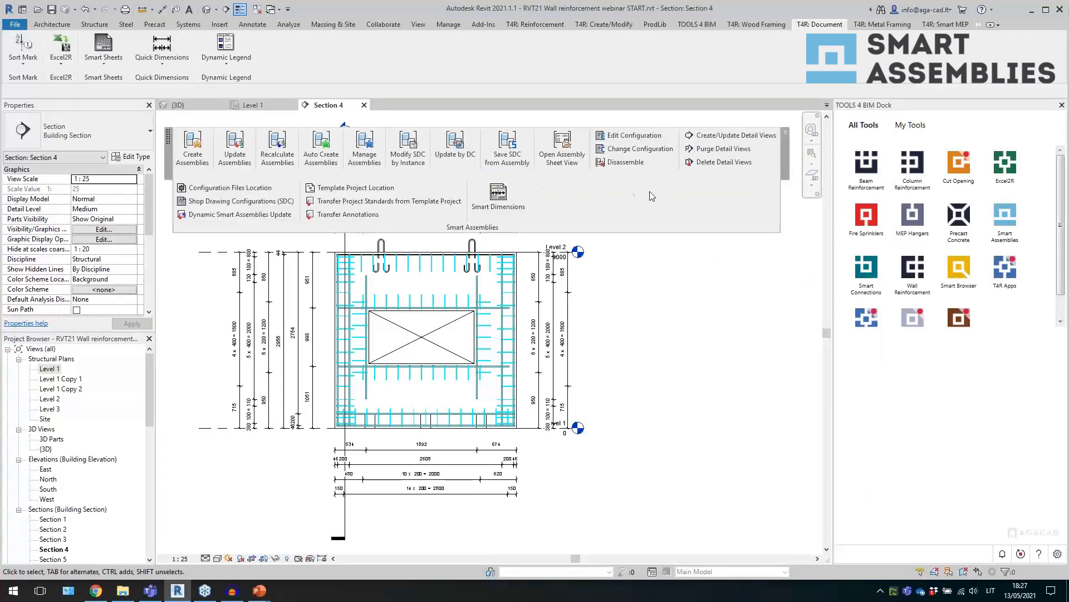
{"action": "left_click", "coordinate": [785, 137]}
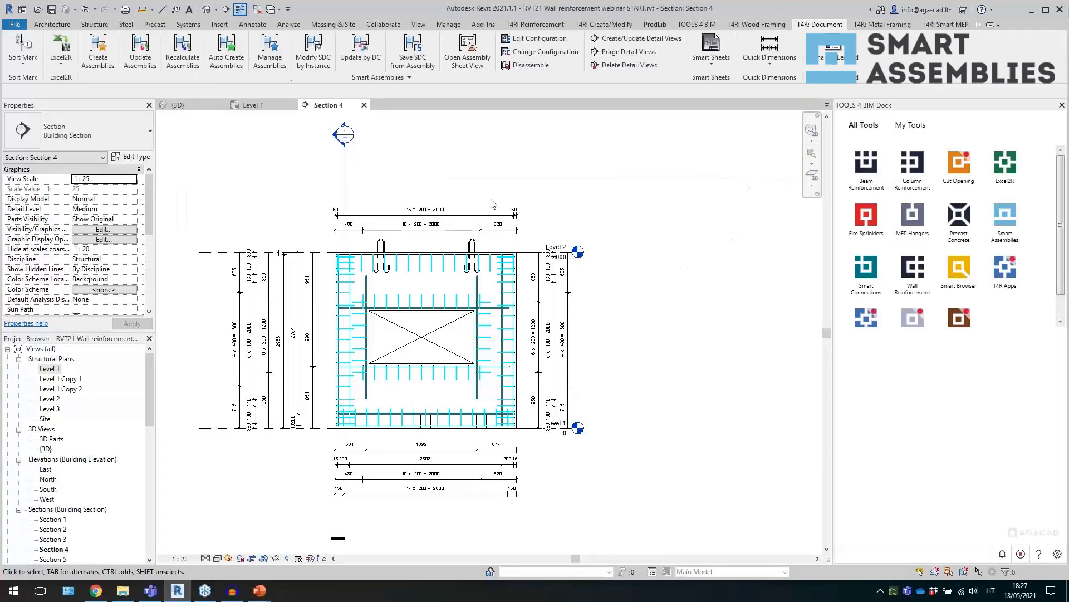
- Switch to the 3D view with all inactive views closed and show the full set of reinforced wall examples
{"action": "left_click", "coordinate": [206, 9]}
{"action": "left_click", "coordinate": [257, 9]}
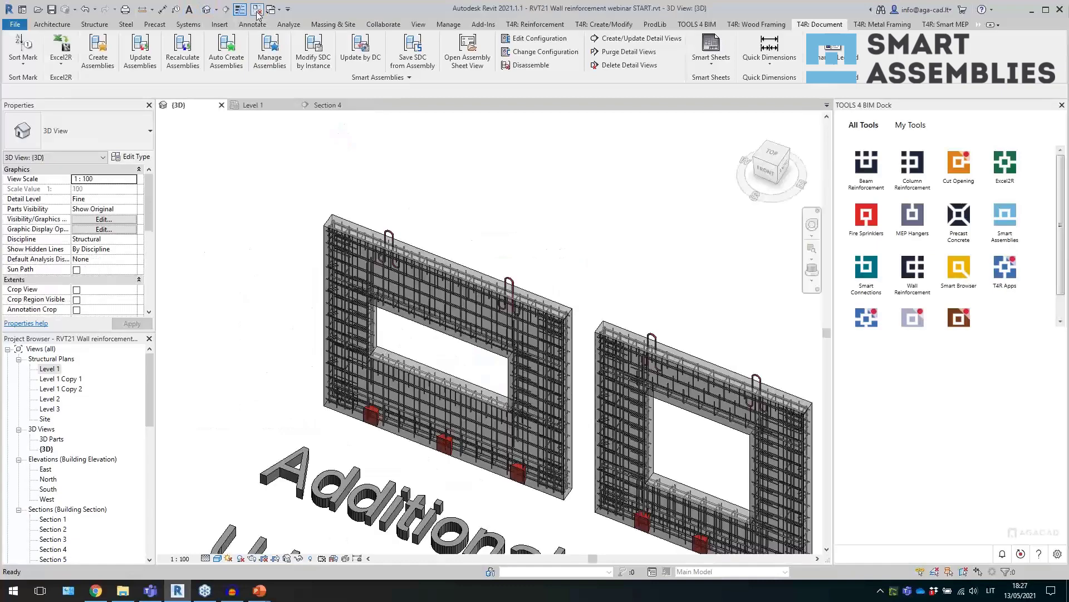
{"action": "scroll", "coordinate": [446, 233], "scroll_direction": "down", "scroll_amount": 4}
{"action": "scroll", "coordinate": [445, 233], "scroll_direction": "down", "scroll_amount": 2}
{"action": "middle_click_drag", "start_coordinate": [496, 230], "coordinate": [670, 276], "text": "shift"}
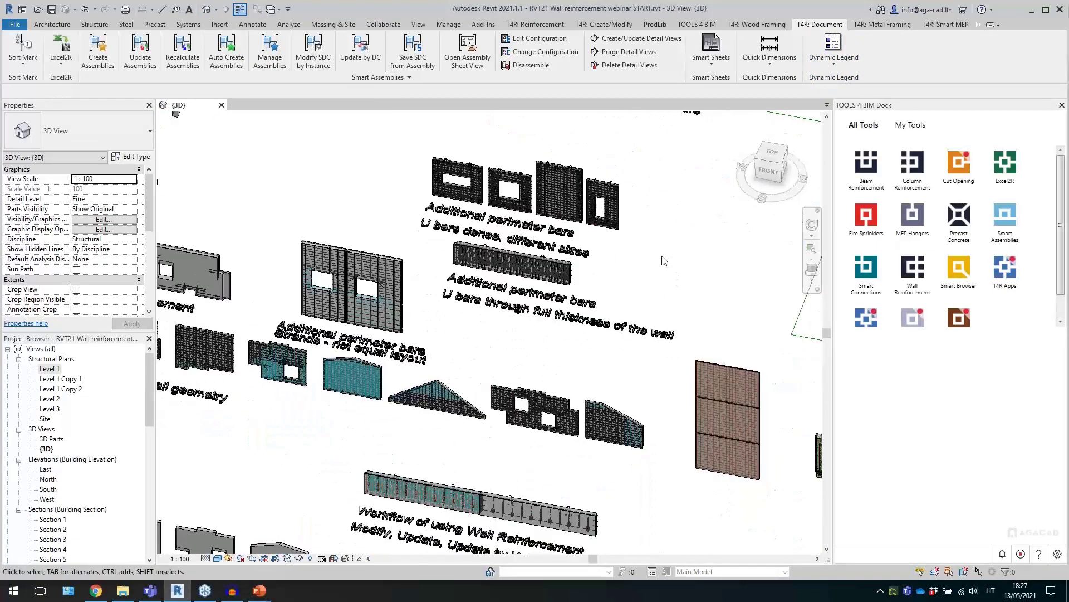
{"action": "scroll", "coordinate": [657, 270], "scroll_direction": "down", "scroll_amount": 2}
{"action": "scroll", "coordinate": [647, 267], "scroll_direction": "down", "scroll_amount": 2}
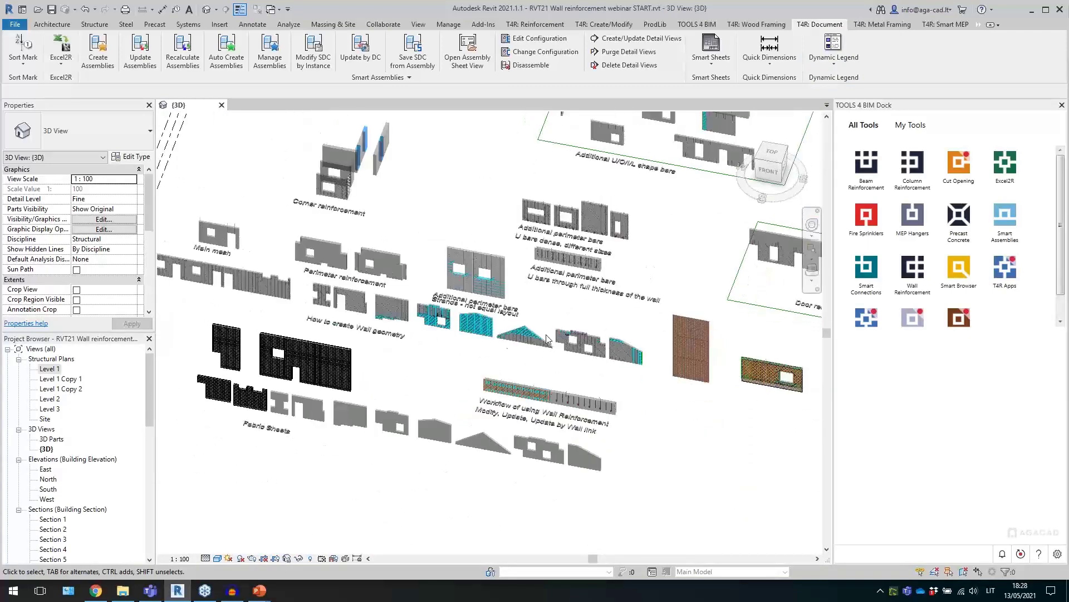
{"action": "middle_click_drag", "start_coordinate": [427, 377], "coordinate": [469, 370]}
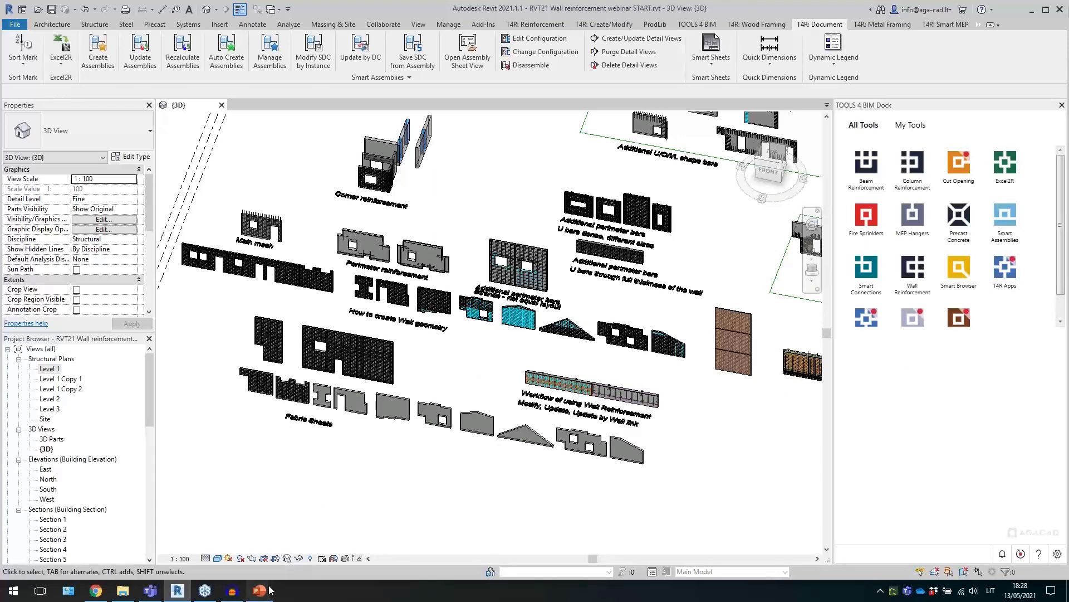
- Switch to the PowerPoint slide show and advance from the Live demo slide to the closing slide
{"action": "mouse_move", "coordinate": [270, 590]}
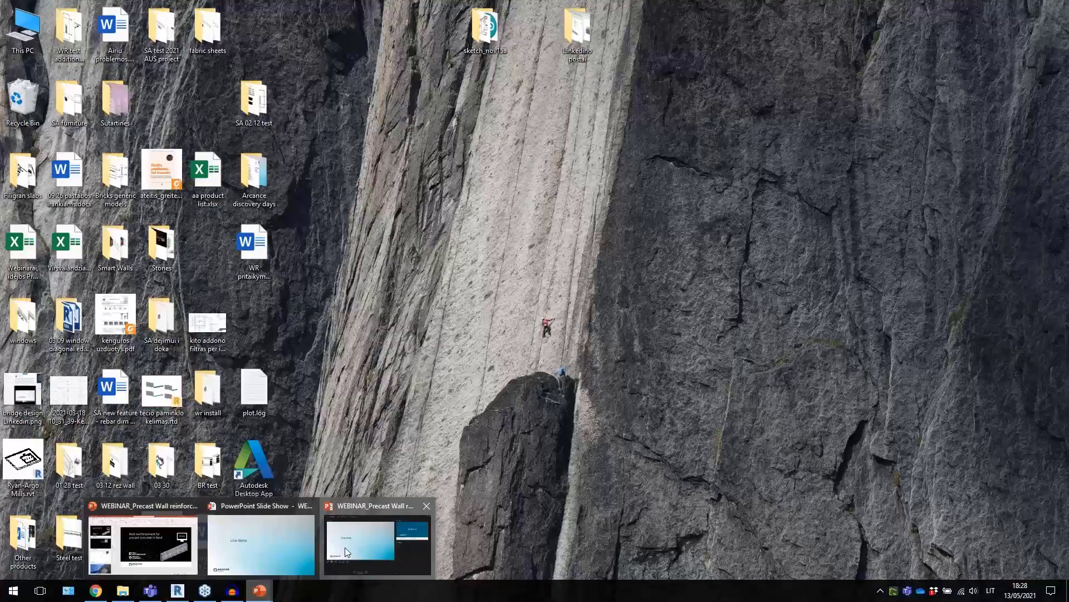
{"action": "left_click", "coordinate": [346, 551]}
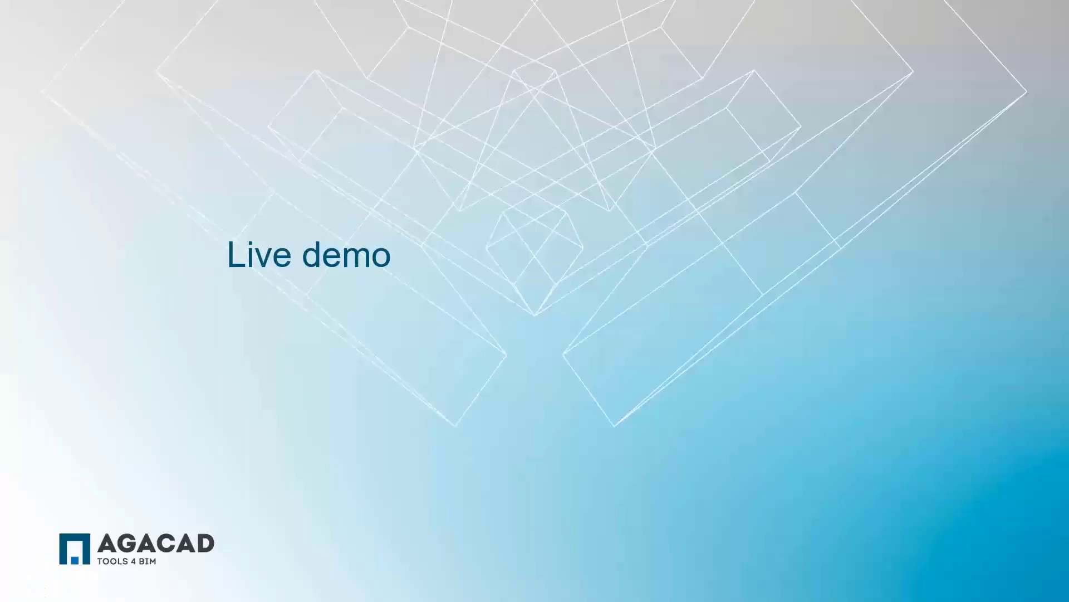
{"action": "left_click", "coordinate": [383, 370]}
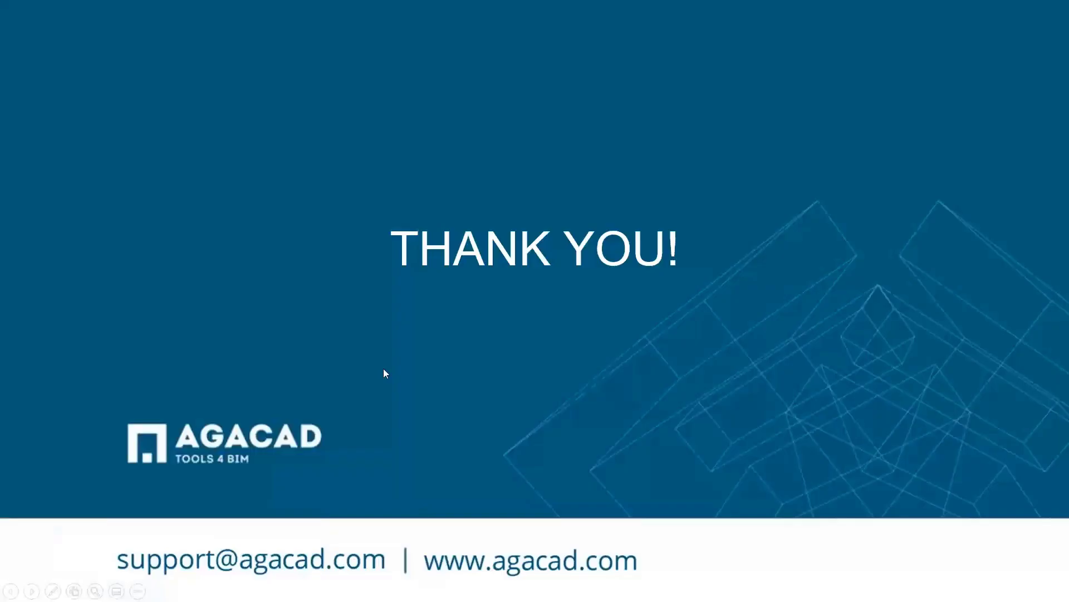